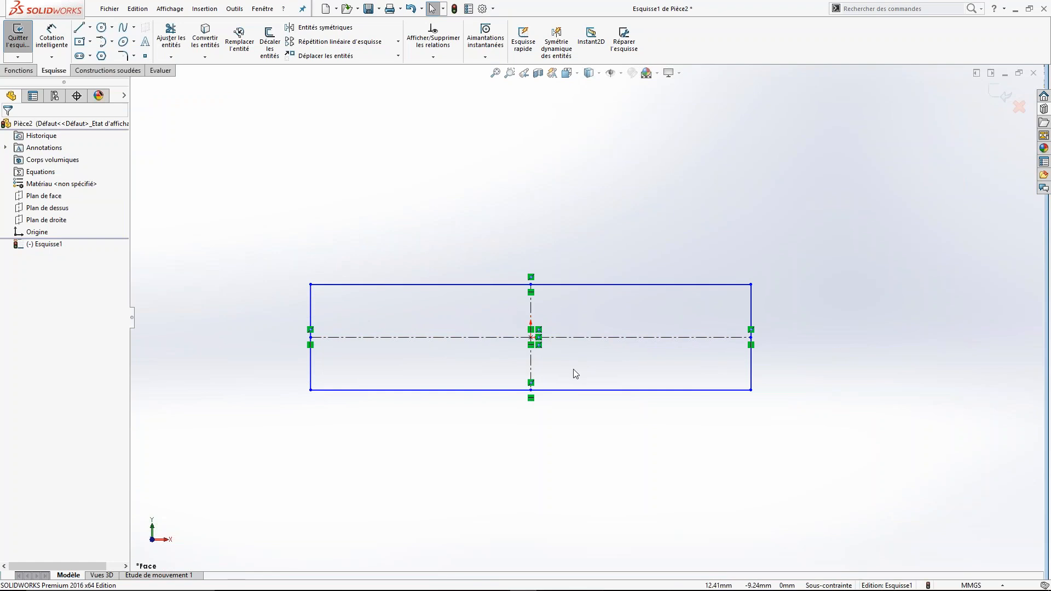
- Add a Smart Dimension to the rectangle's top edge and set its length to 3.5 mm
left_click(51, 31)
left_click(470, 284)
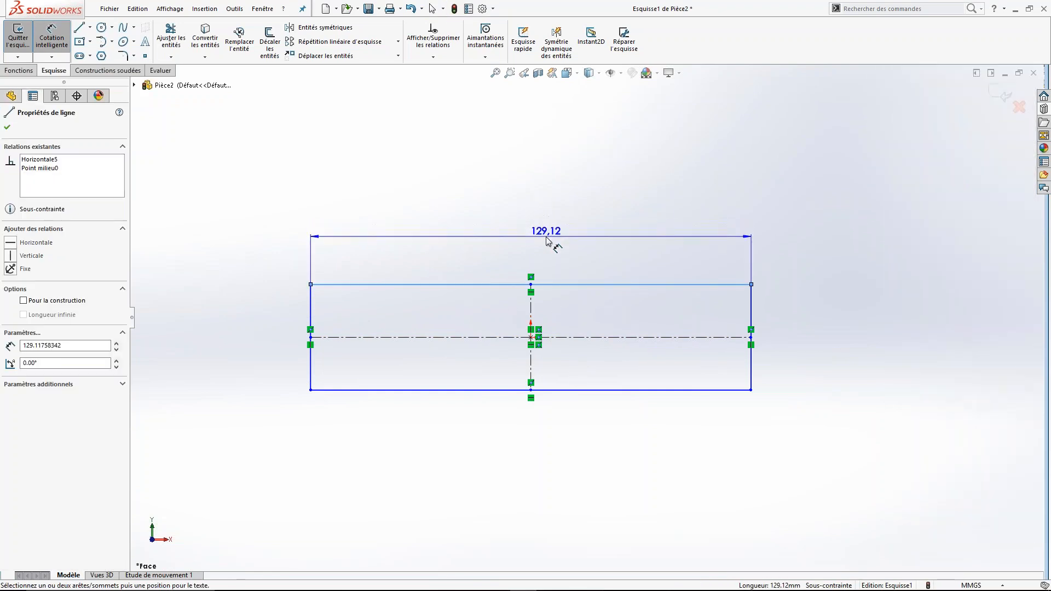
left_click(547, 241)
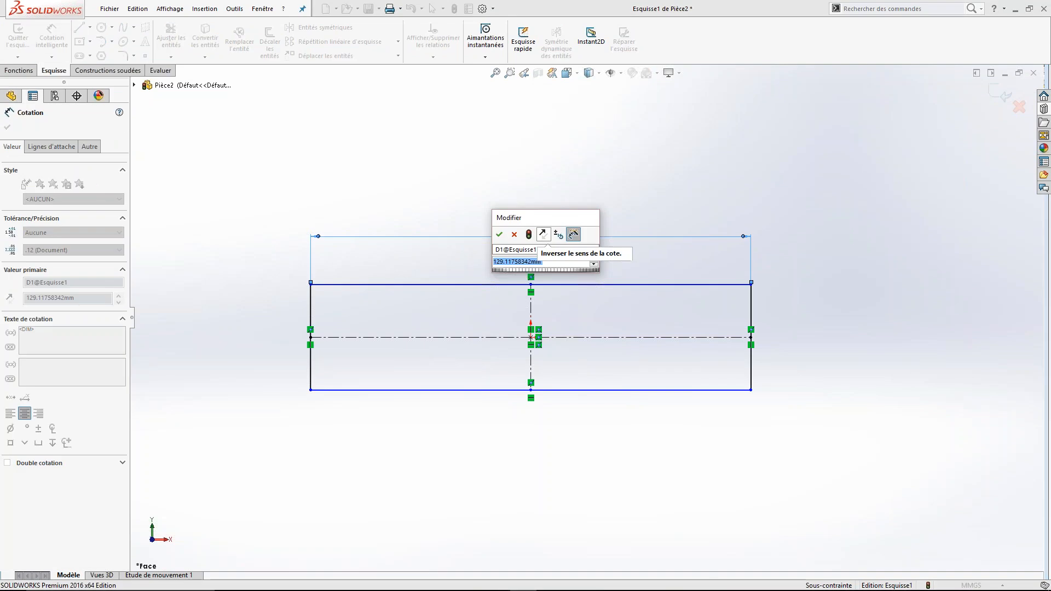
type("3.")
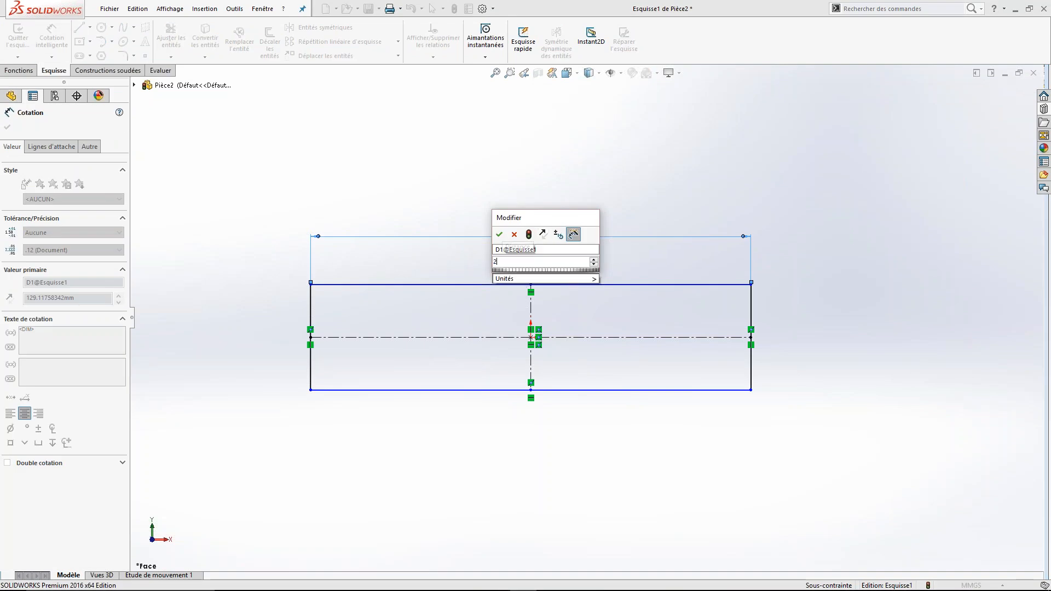
type("5")
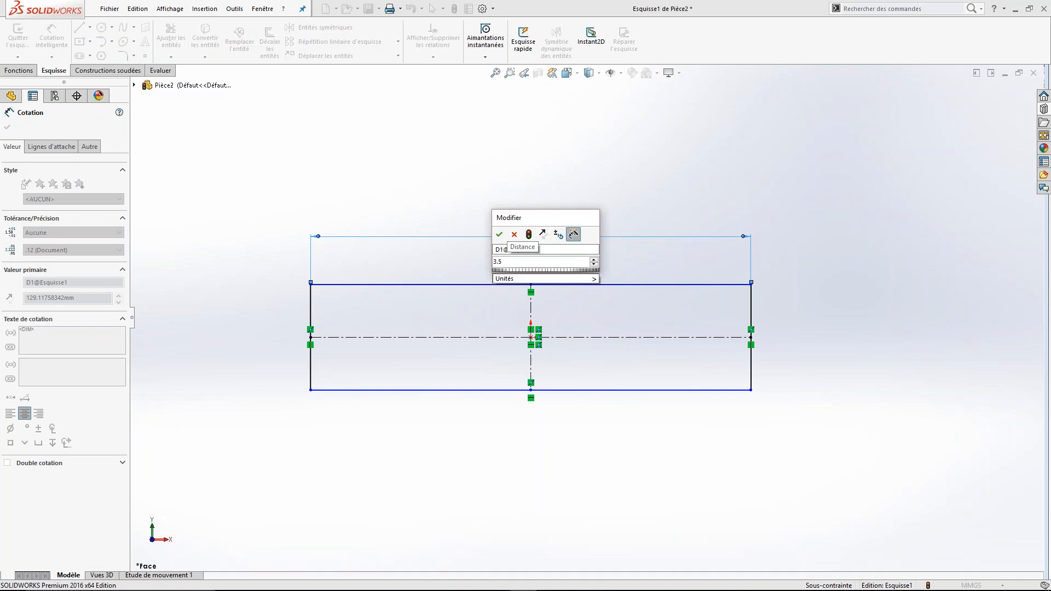
key("Return")
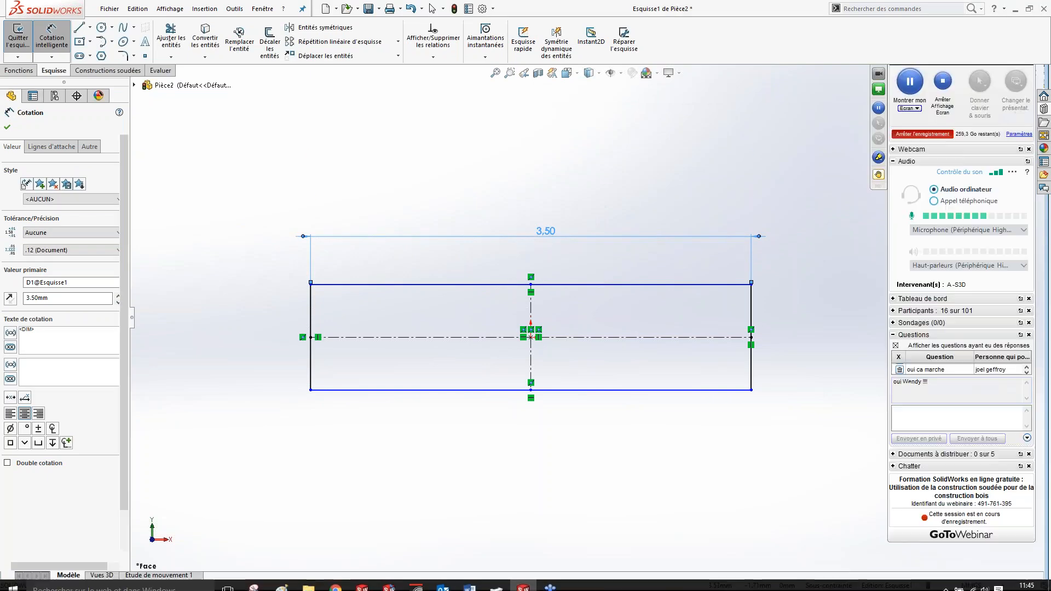
- Switch the document units from MMGS to IPS and exit the sketch
left_click(978, 543)
left_click(977, 586)
left_click(983, 554)
left_click(1006, 96)
- Reopen Esquisse1 for editing and set the rectangle's horizontal dimension to 3.5 inches
right_click(61, 246)
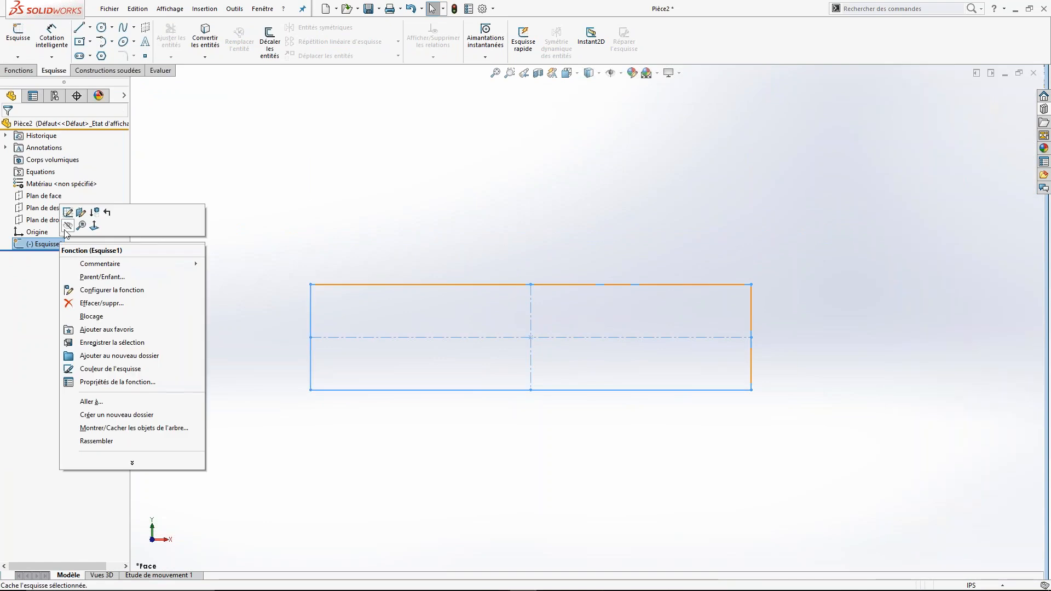
left_click(76, 213)
double_click(547, 232)
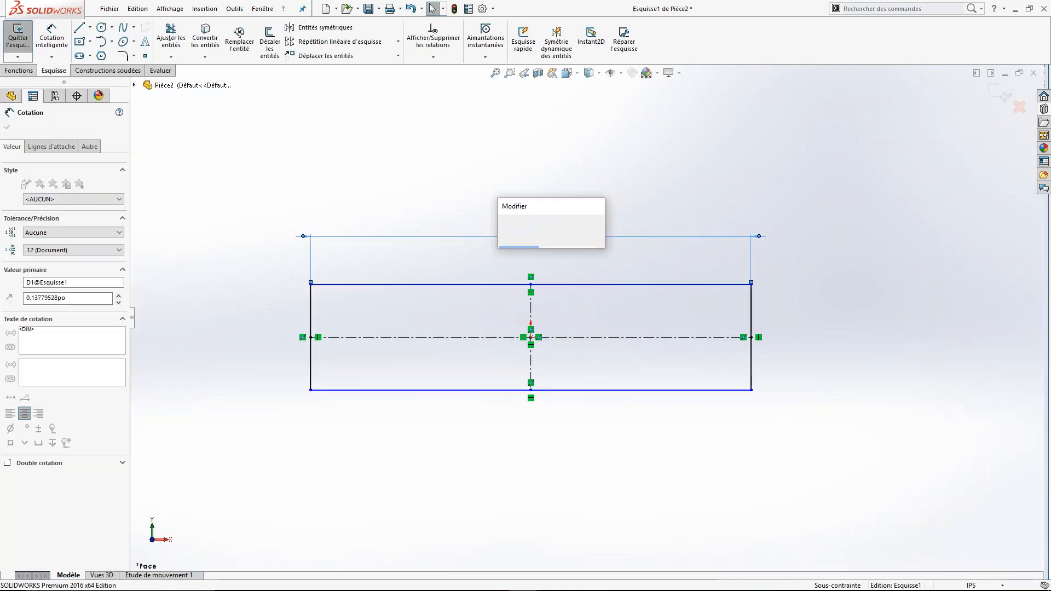
key("Return")
- Dimension the rectangle's left vertical edge at 1.5 inches
scroll(448, 297, "up", 12)
scroll(389, 309, "up", 3)
scroll(405, 328, "down", 8)
left_click(401, 336)
left_click(54, 29)
left_click(370, 189)
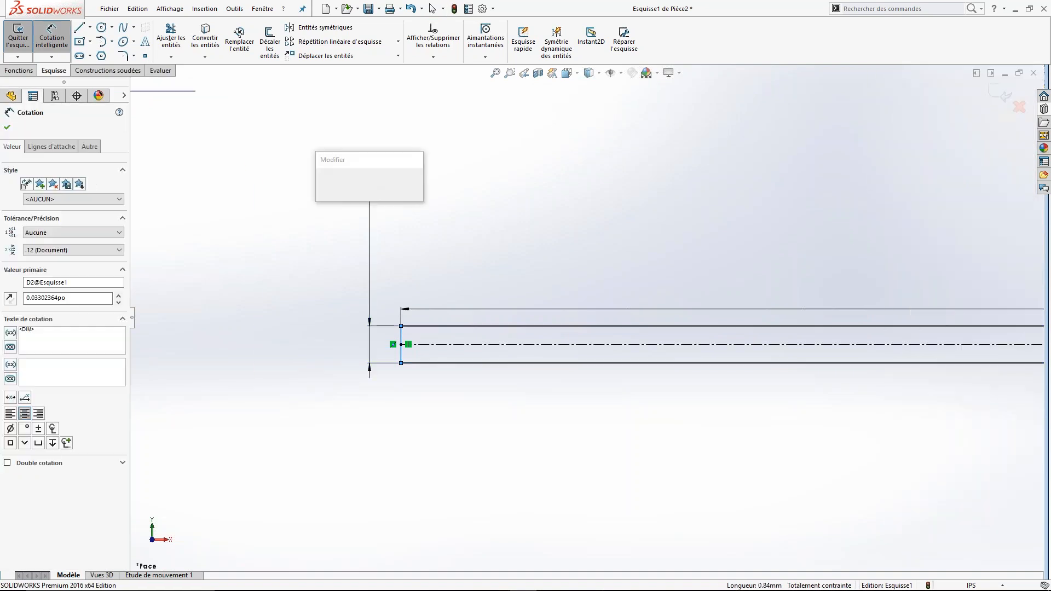
type("1.5")
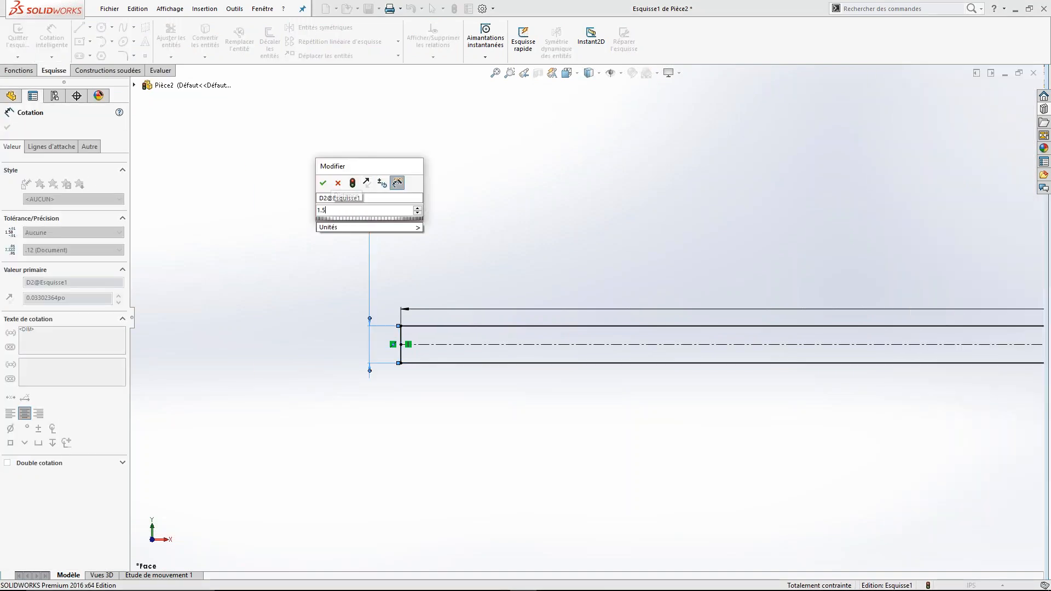
key("Return")
- Reposition the vertical and horizontal dimensions clear of the rectangle's outline, and exit the sketch
scroll(630, 247, "up", 6)
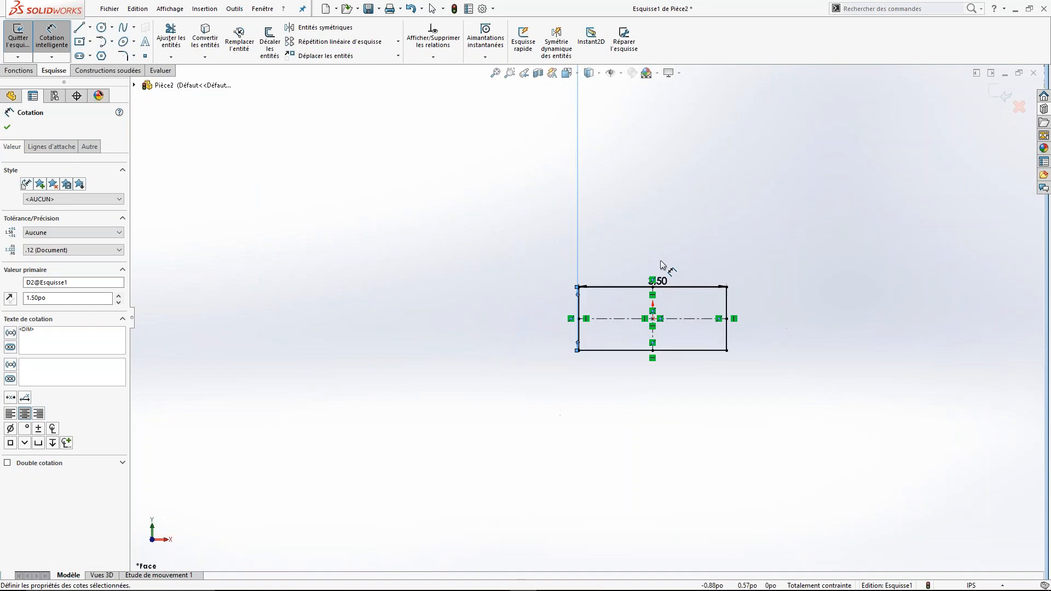
scroll(664, 273, "down", 1)
scroll(647, 248, "up", 1)
left_click_drag(541, 96, 533, 306)
scroll(624, 325, "down", 3)
scroll(628, 319, "down", 2)
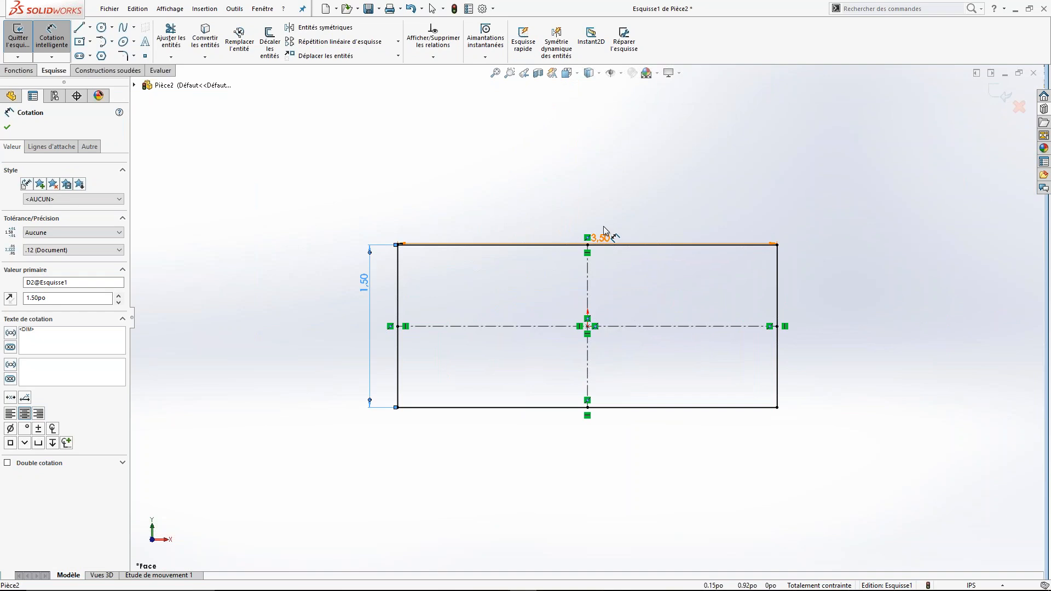
left_click_drag(602, 239, 605, 205)
left_click(564, 176)
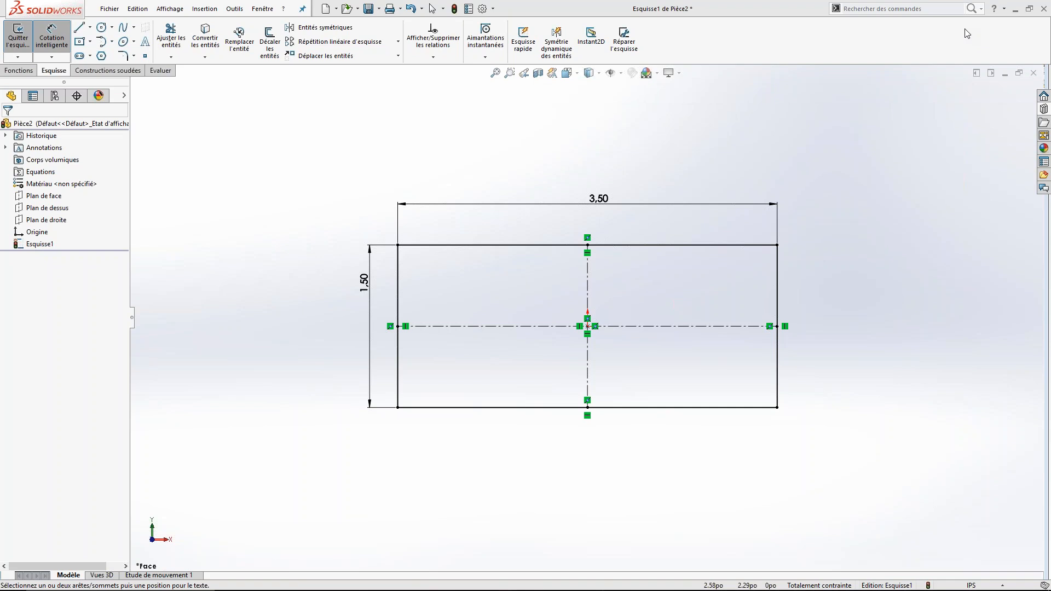
left_click(997, 90)
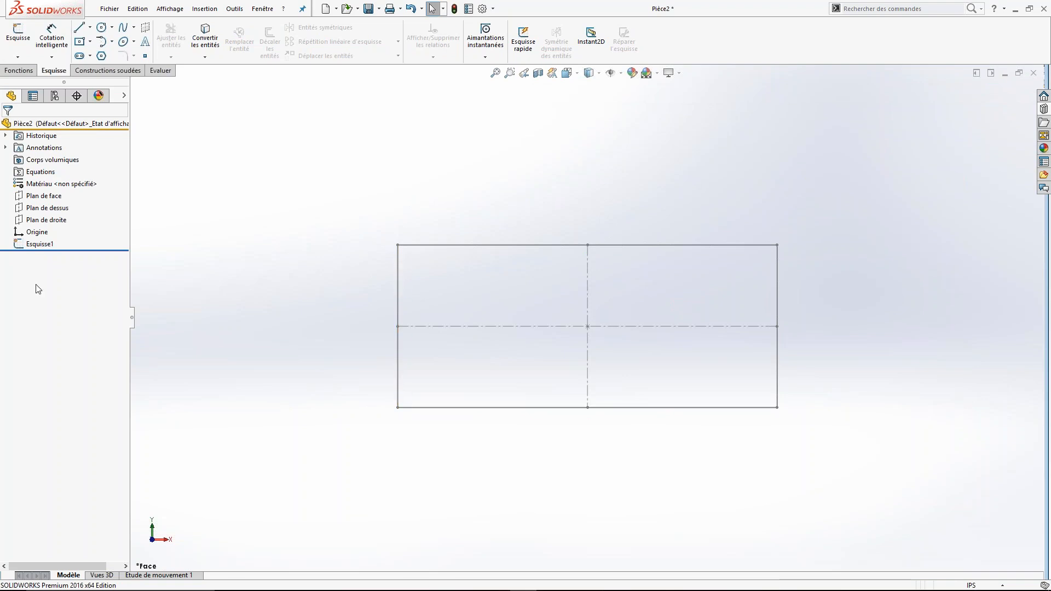
- Reopen Esquisse1 for editing and move both dimensions slightly closer to the rectangle
left_click(36, 246)
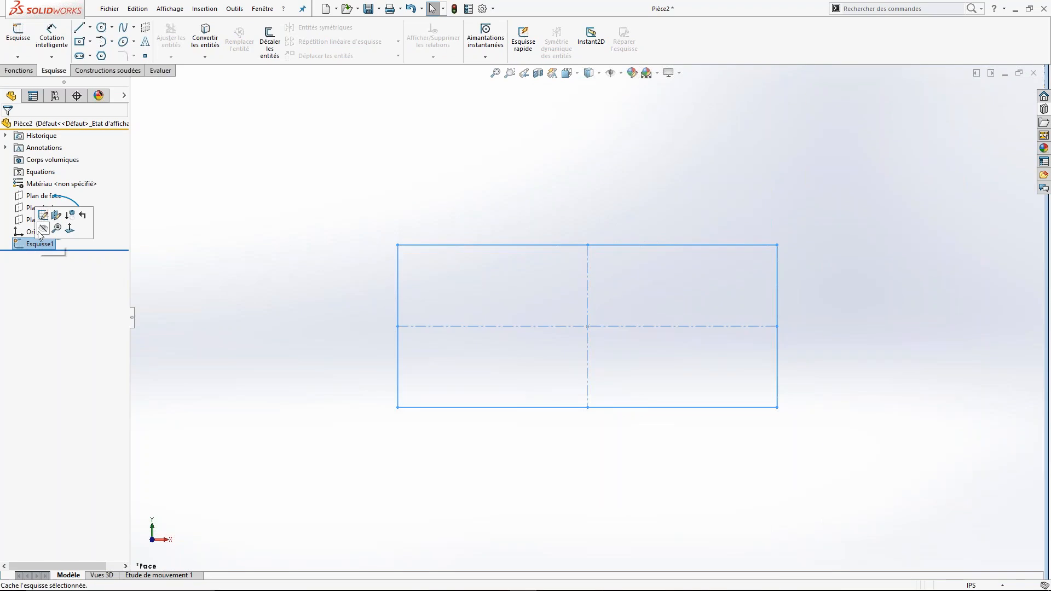
left_click(44, 215)
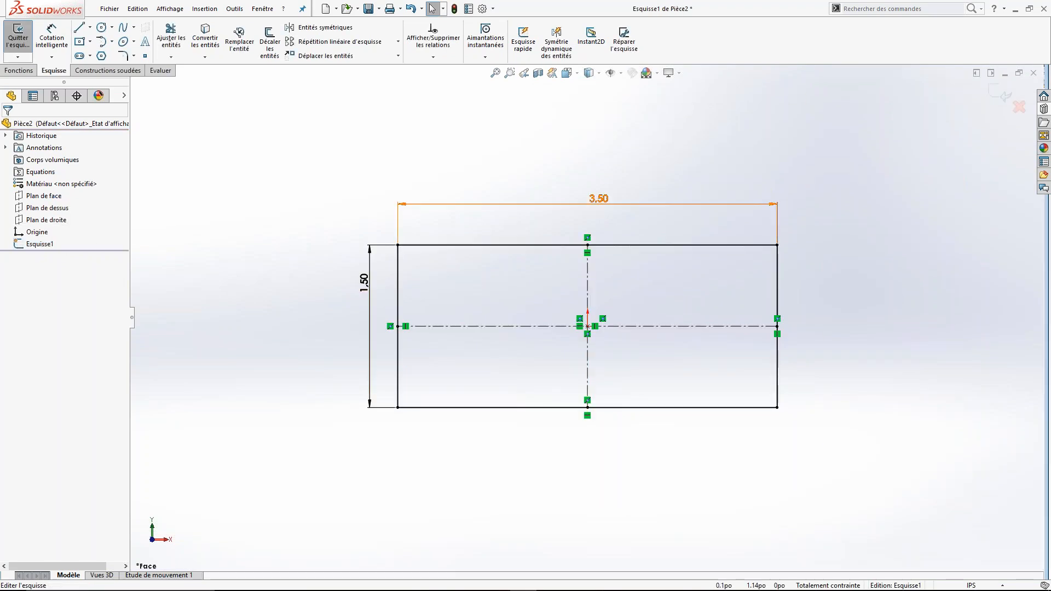
left_click_drag(594, 205, 591, 215)
left_click(365, 283)
left_click_drag(367, 282, 369, 284)
- Rename the rectangle's horizontal dimension as Longueur
left_click(590, 209)
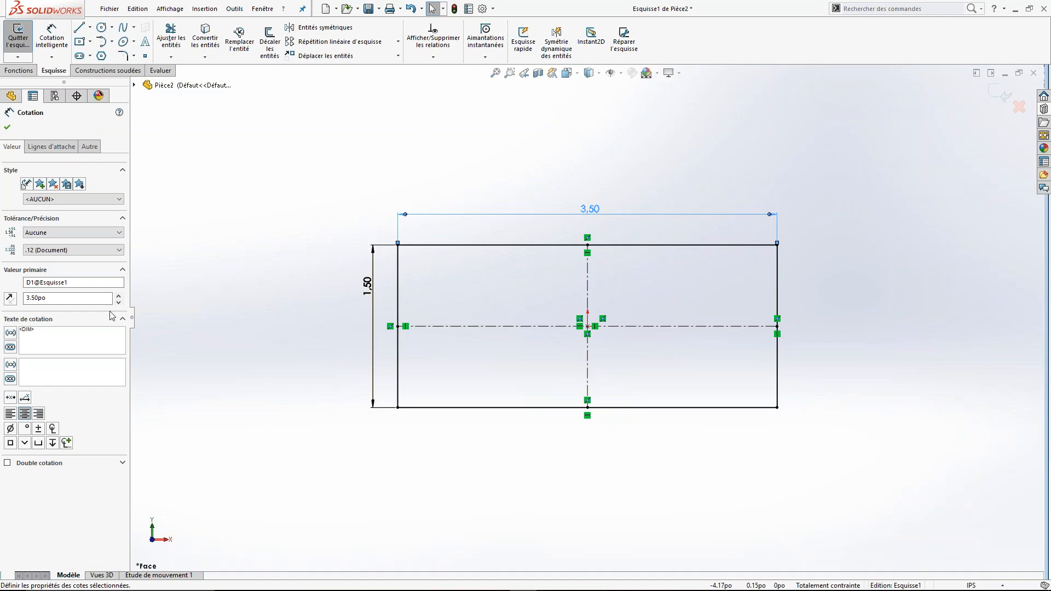
mouse_move(88, 282)
left_mouse_down()
mouse_move(46, 282)
mouse_move(72, 282)
left_mouse_up()
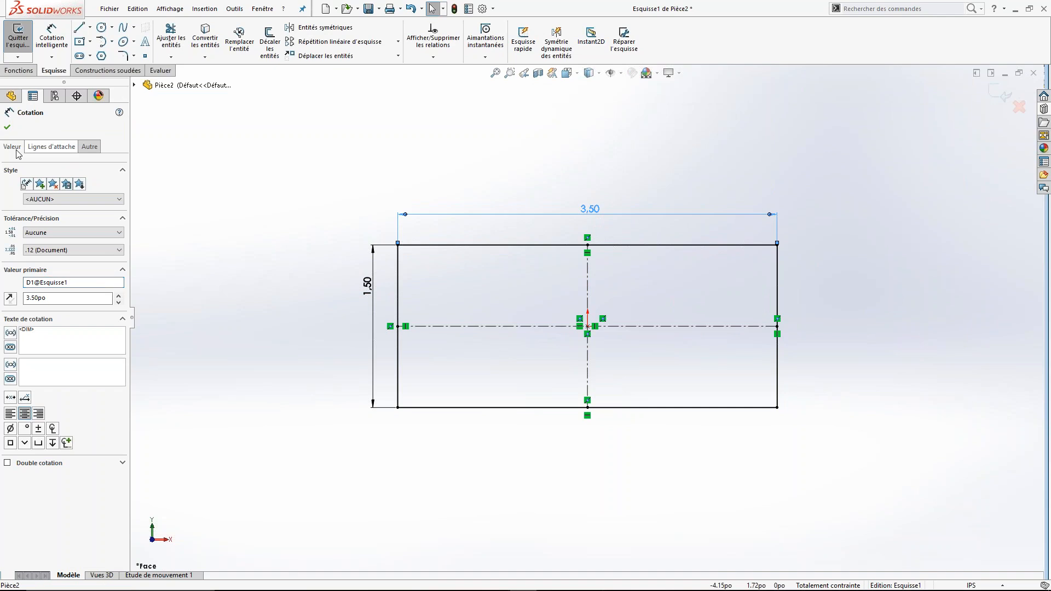
left_click_drag(94, 282, 6, 278)
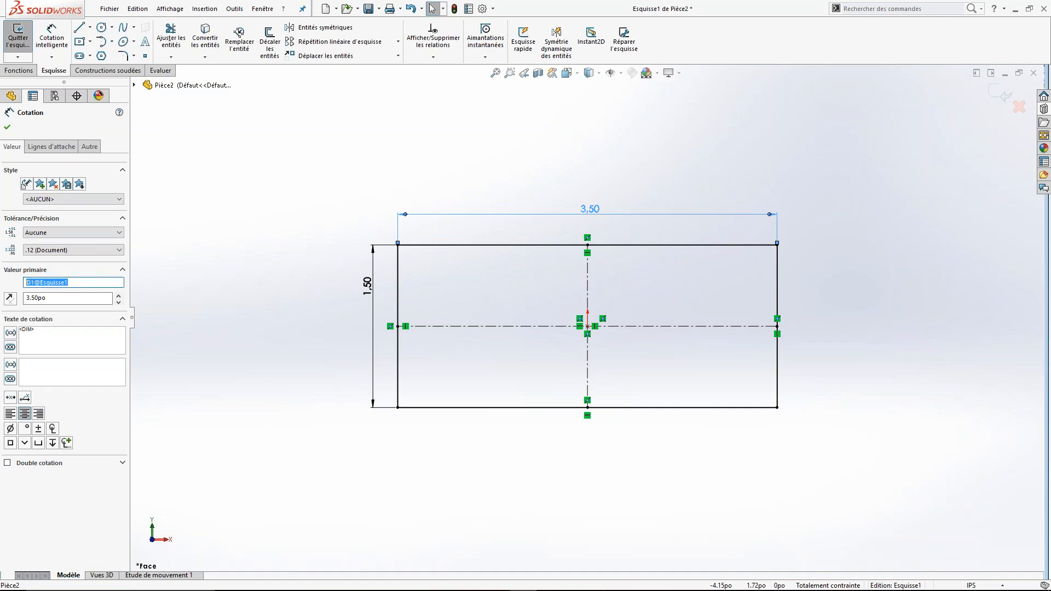
type("Longueur")
left_click(8, 127)
- Rename the rectangle's vertical dimension as Epaisseur and exit the sketch
left_click(367, 285)
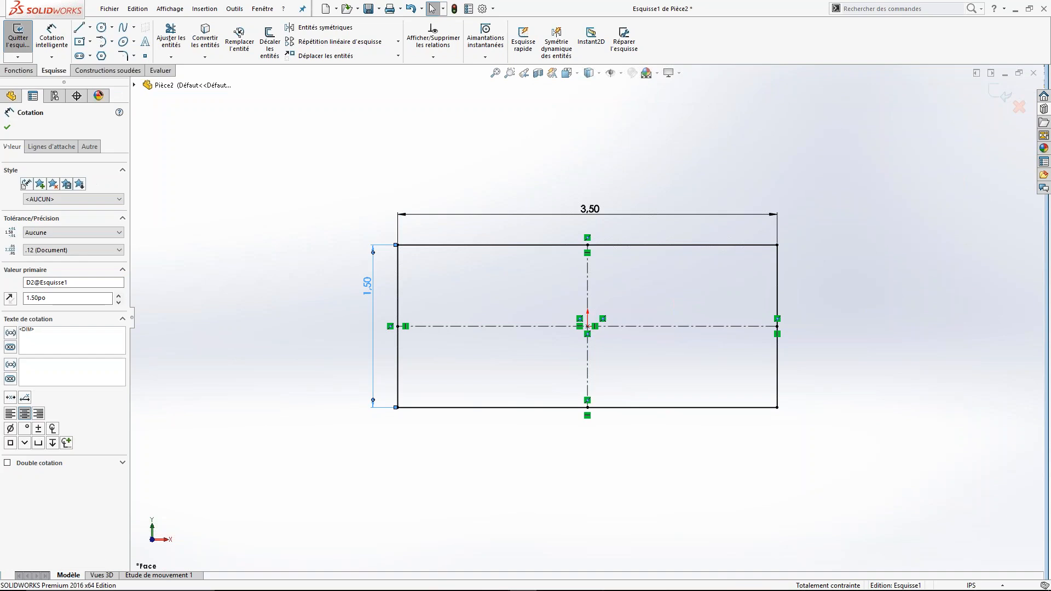
double_click(108, 282)
type("Epaisseur")
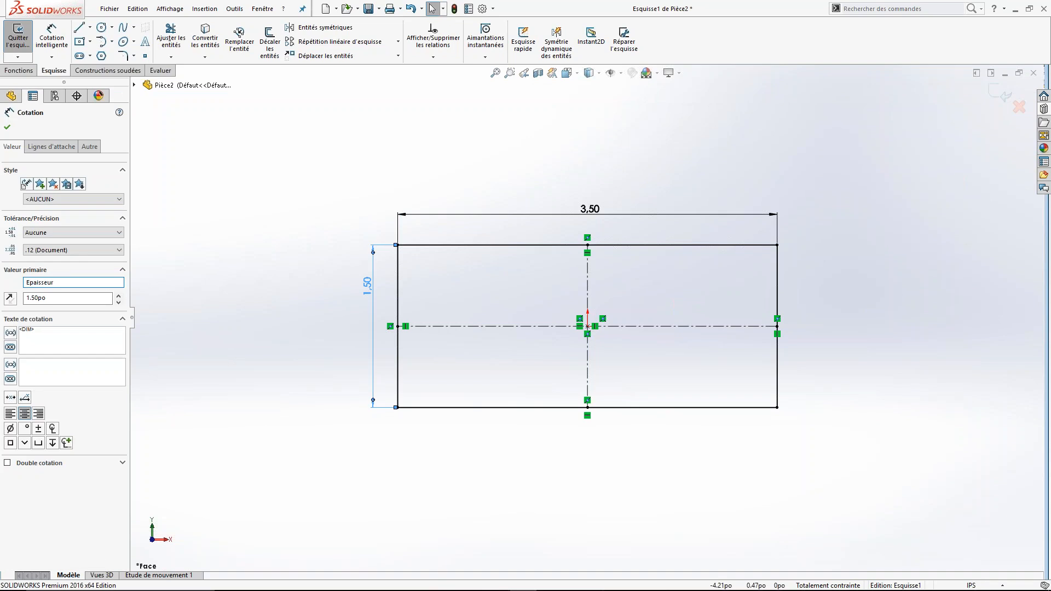
left_click(8, 127)
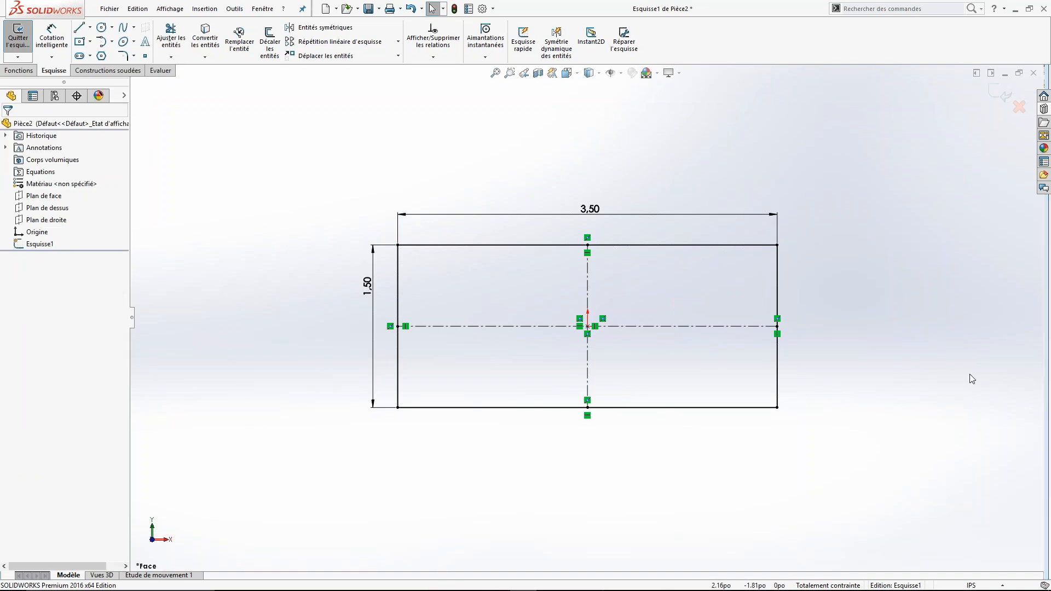
left_click(1006, 96)
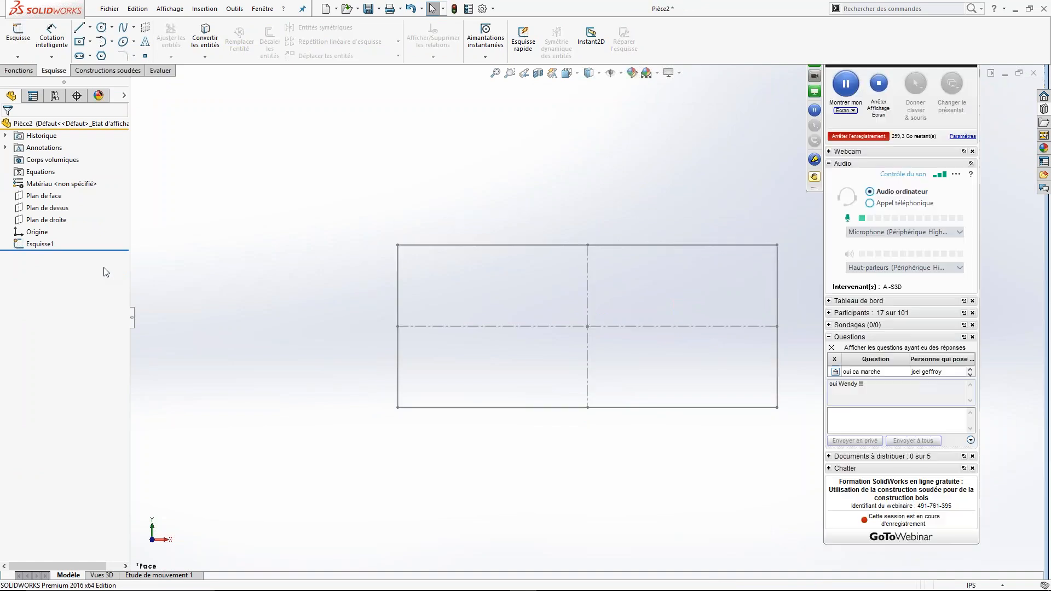
- Open the configuration table for Esquisse1, then enlarge its window and move it off the rectangle
right_click(47, 247)
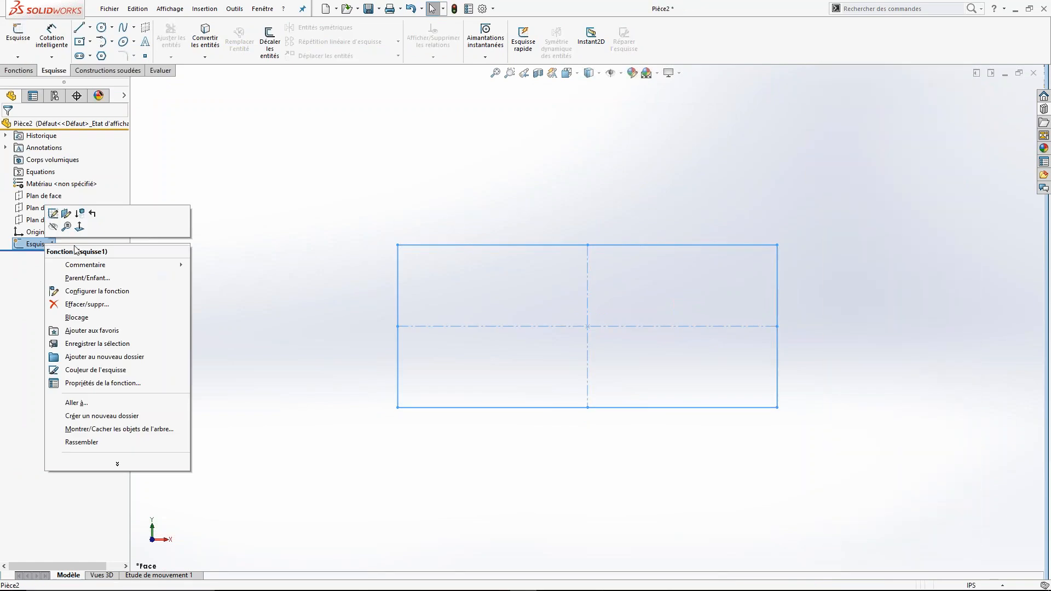
left_click(106, 295)
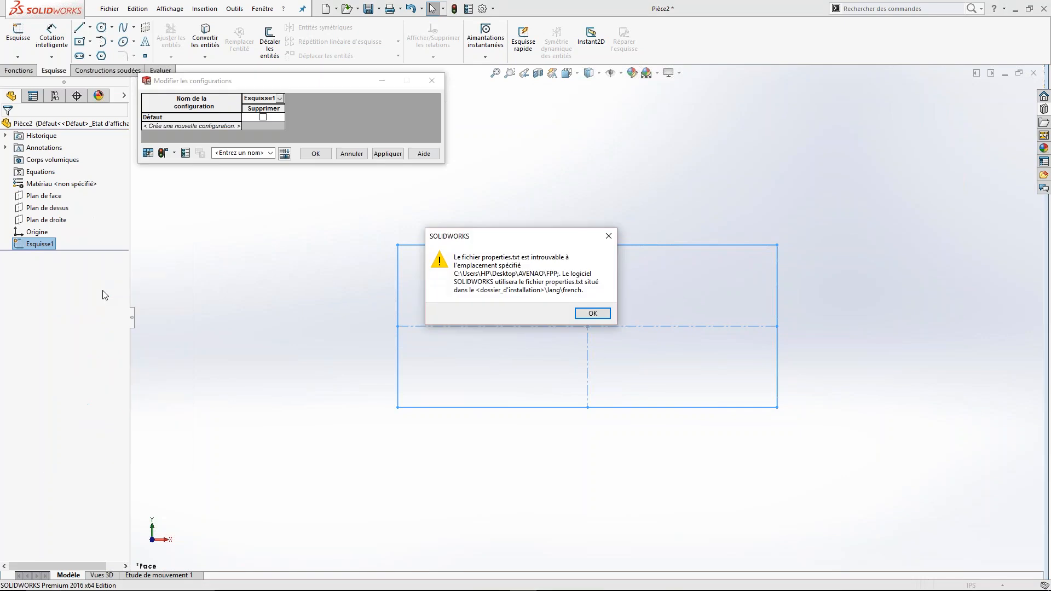
left_click(592, 313)
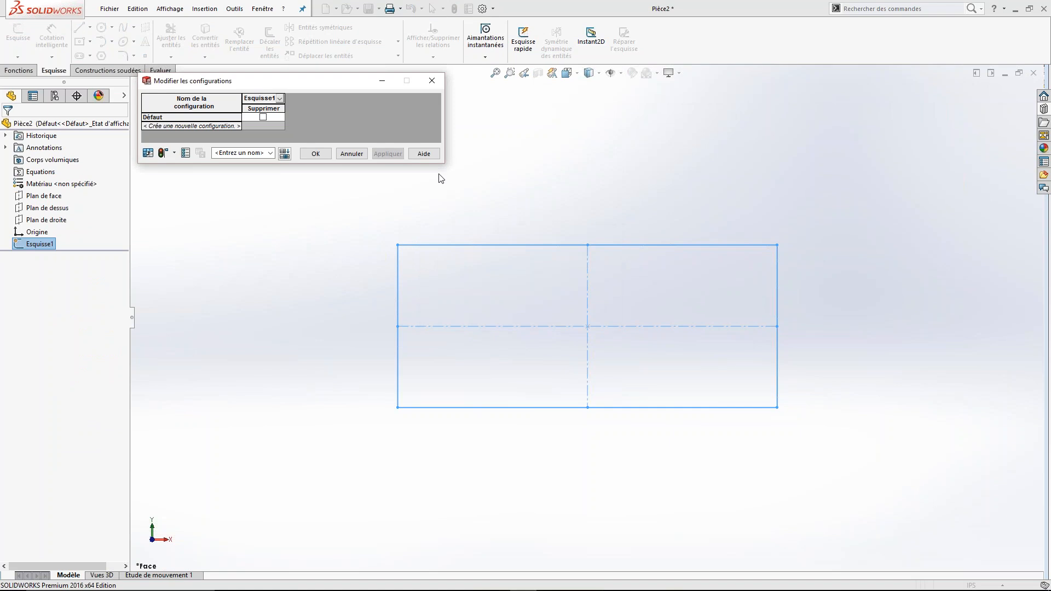
left_click_drag(442, 166, 512, 265)
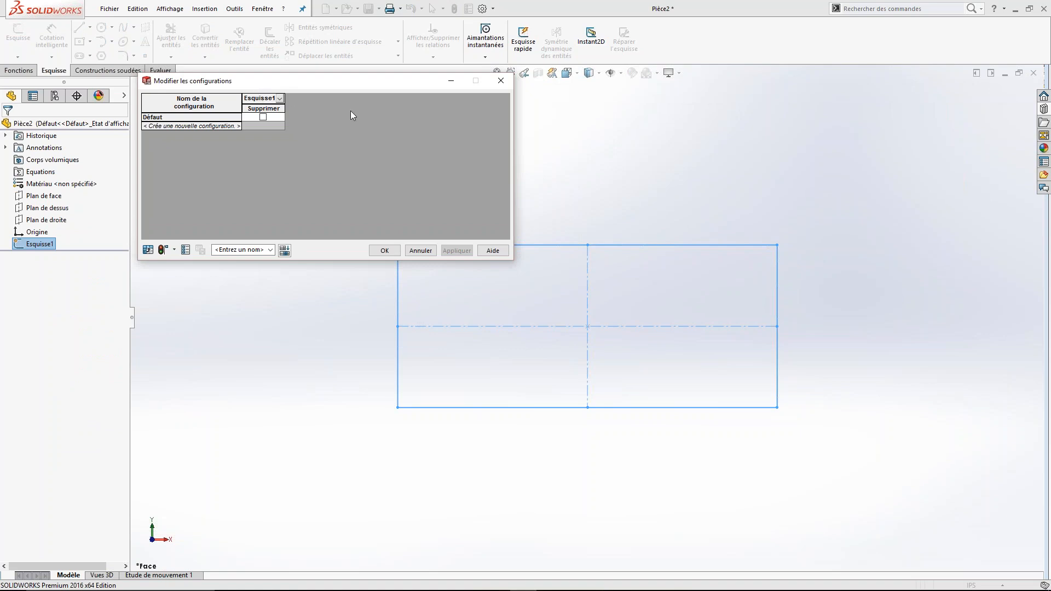
left_click_drag(423, 88, 309, 53)
- Add the Epaisseur and Longueur dimensions of Esquisse1 as columns in the configuration table
left_click(563, 245)
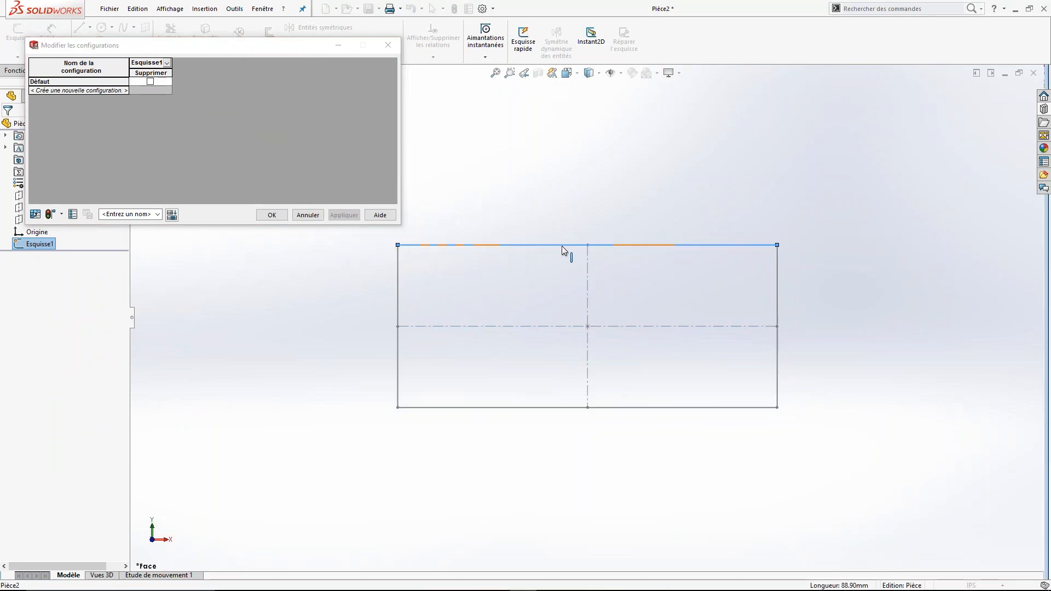
left_click(398, 293)
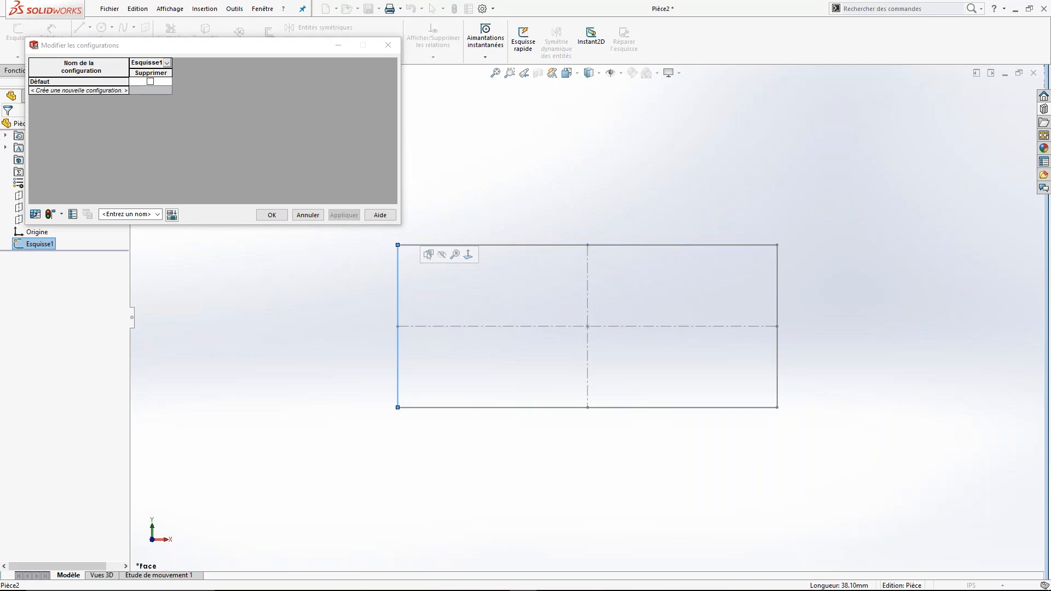
left_click(234, 67)
left_click_drag(234, 67, 384, 140)
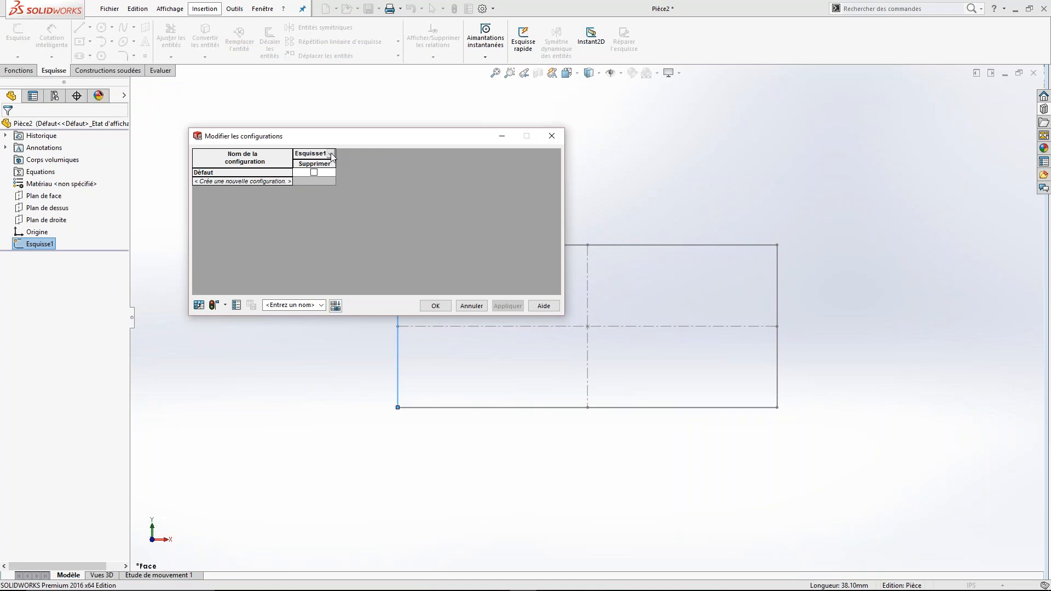
left_click(331, 154)
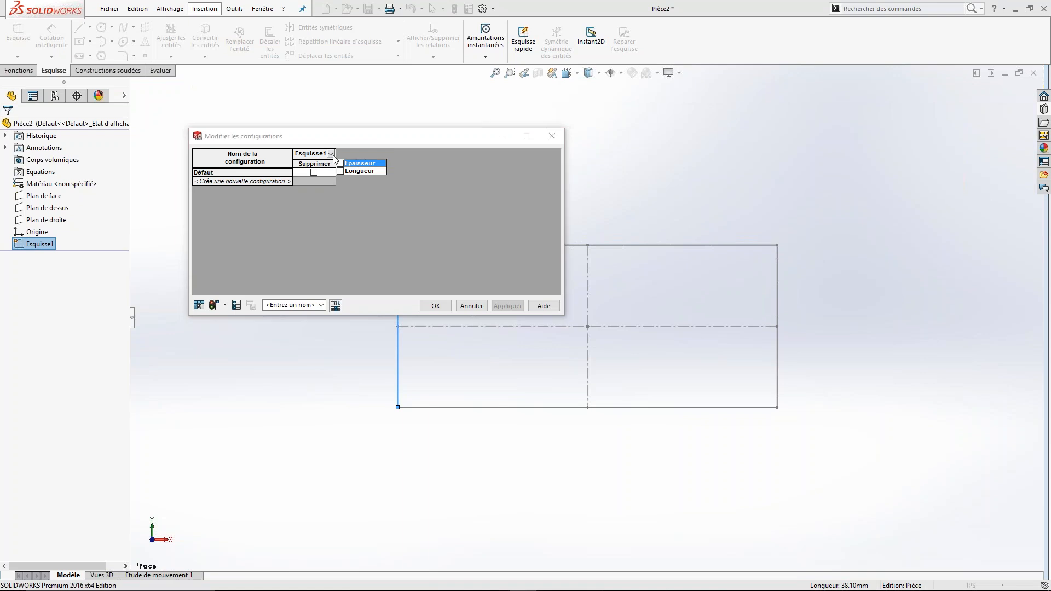
left_click(340, 163)
left_click(340, 171)
left_click(374, 198)
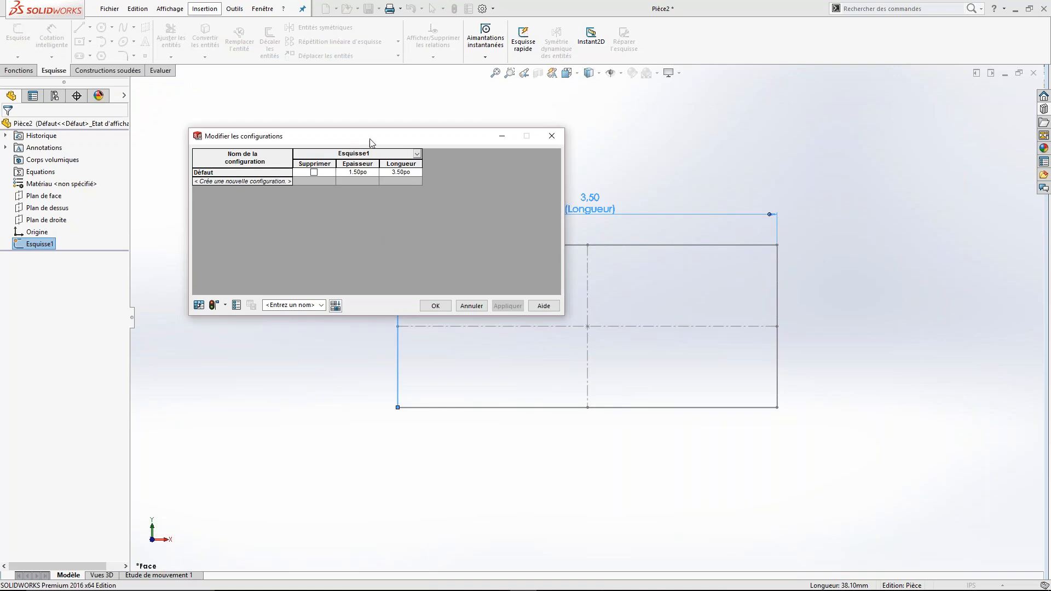
- Rename the default configuration as 2 x 4
right_click(210, 173)
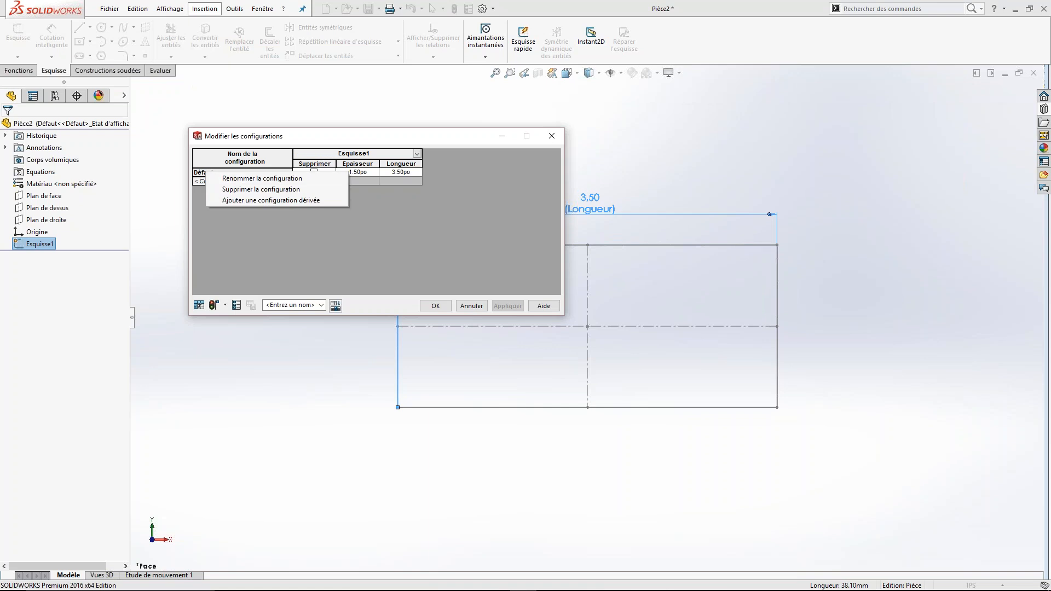
left_click(242, 180)
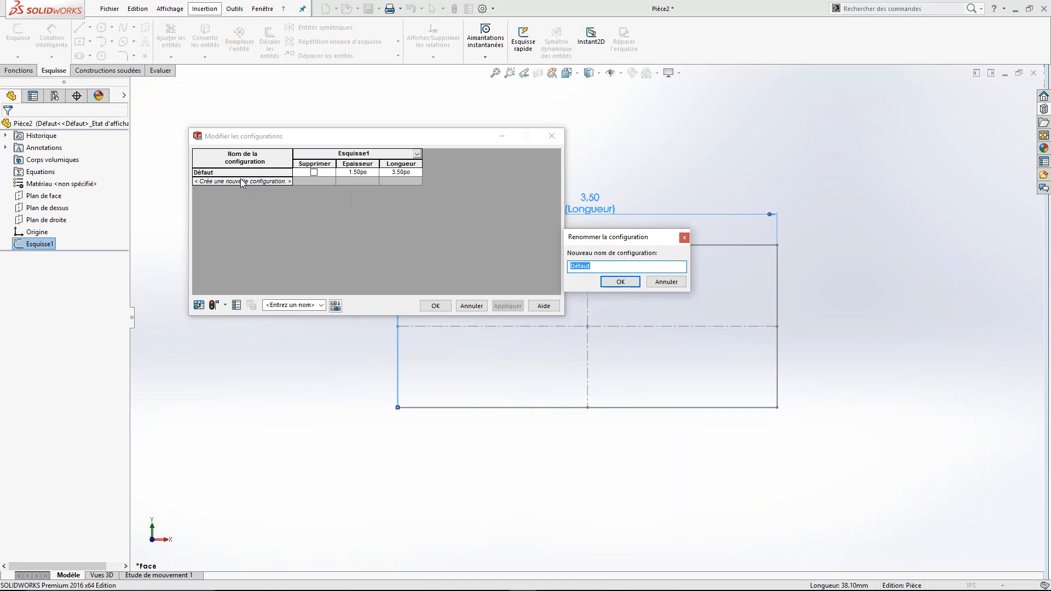
type("2 x 4")
left_click(634, 285)
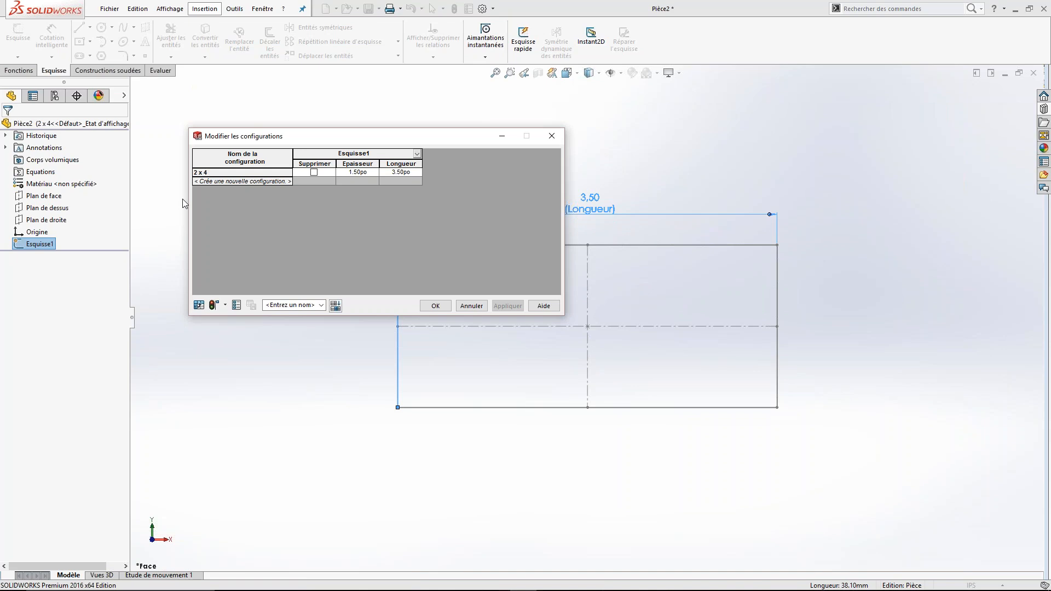
- Add two new configurations named 2 x 6 and 2 x 8 to the configuration table
left_click(210, 180)
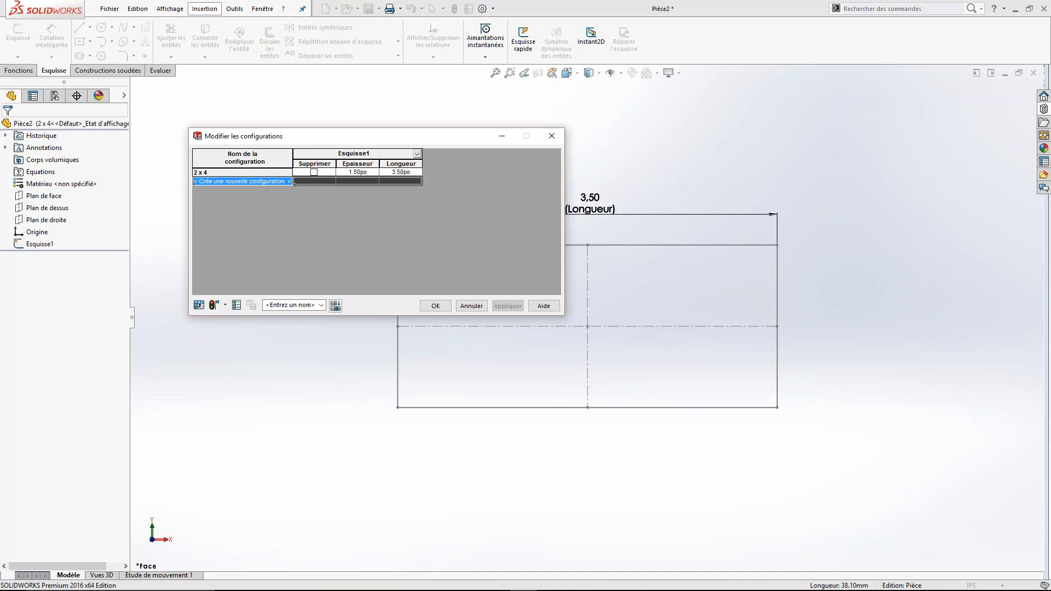
type("2")
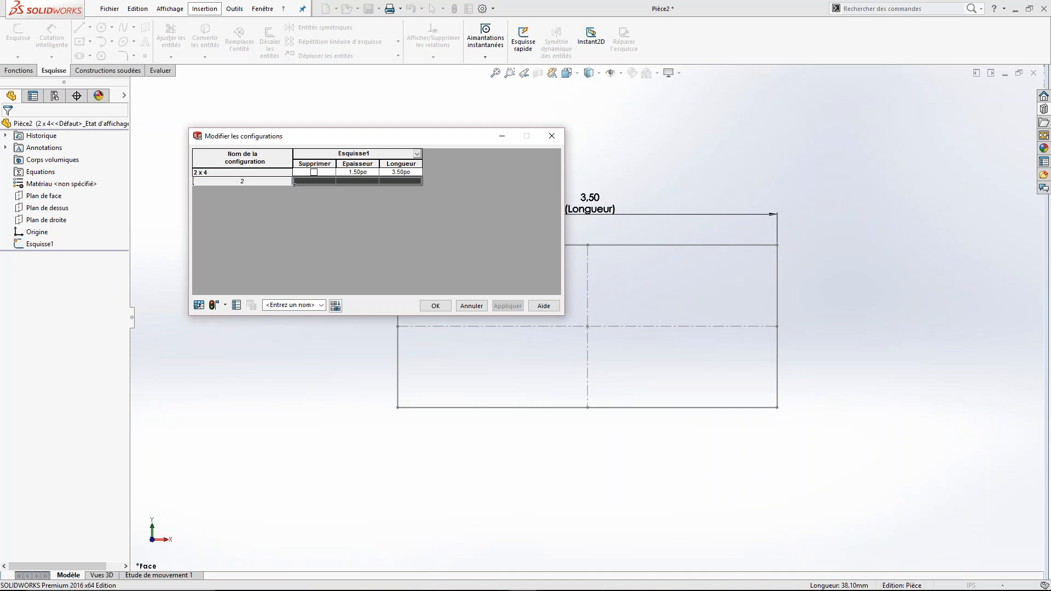
type(" x 6")
key("Return")
type("2")
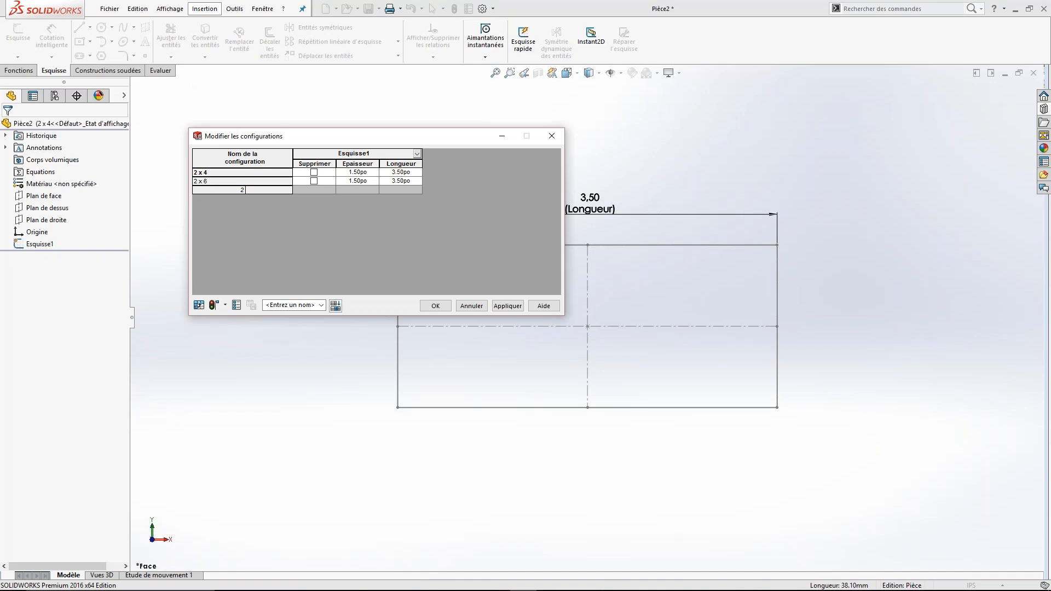
type(" x 8")
key("Return")
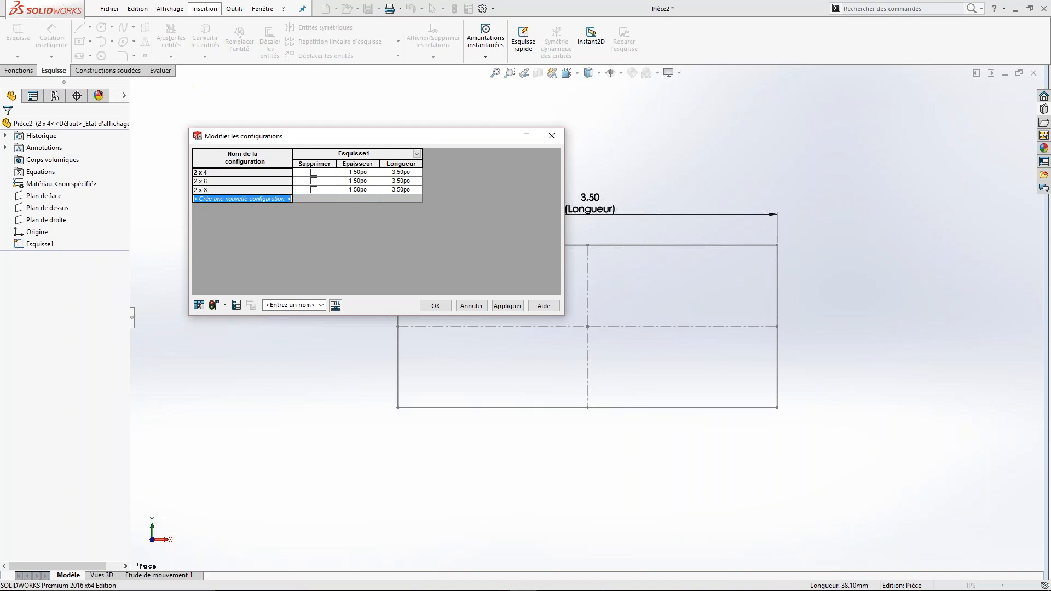
- Set Longueur to 5.5 in for the 2 x 6 configuration and 7.25 in for 2 x 8
left_click(408, 182)
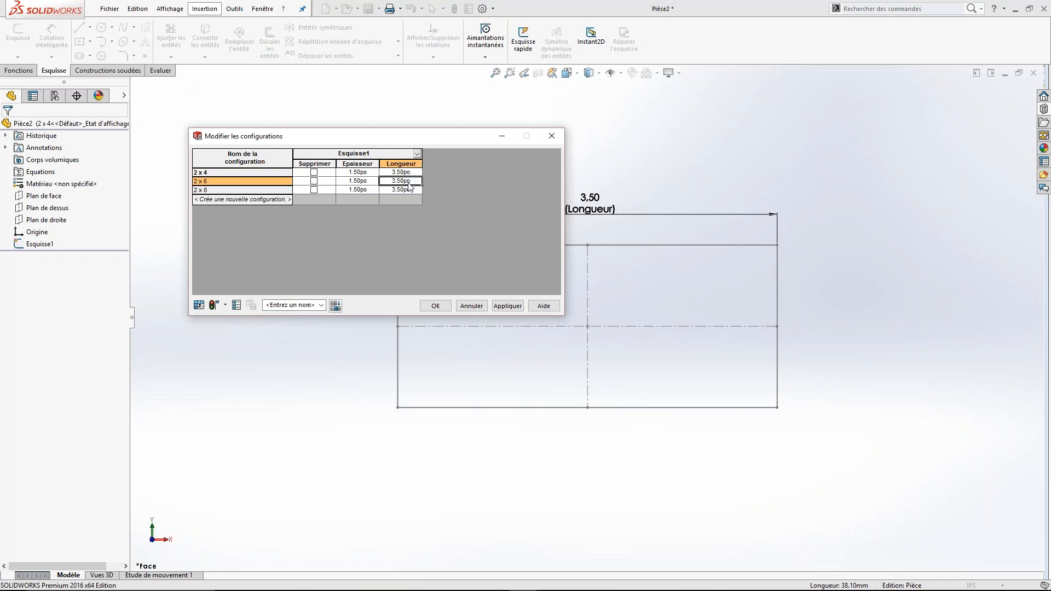
type("5.5")
key("Return")
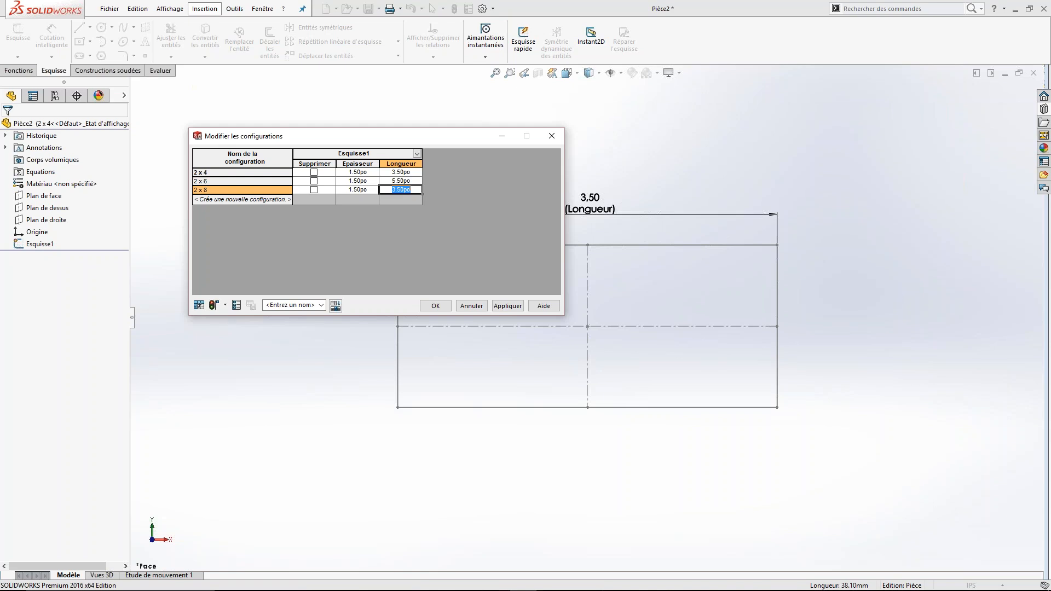
type("7.25")
left_click(969, 369)
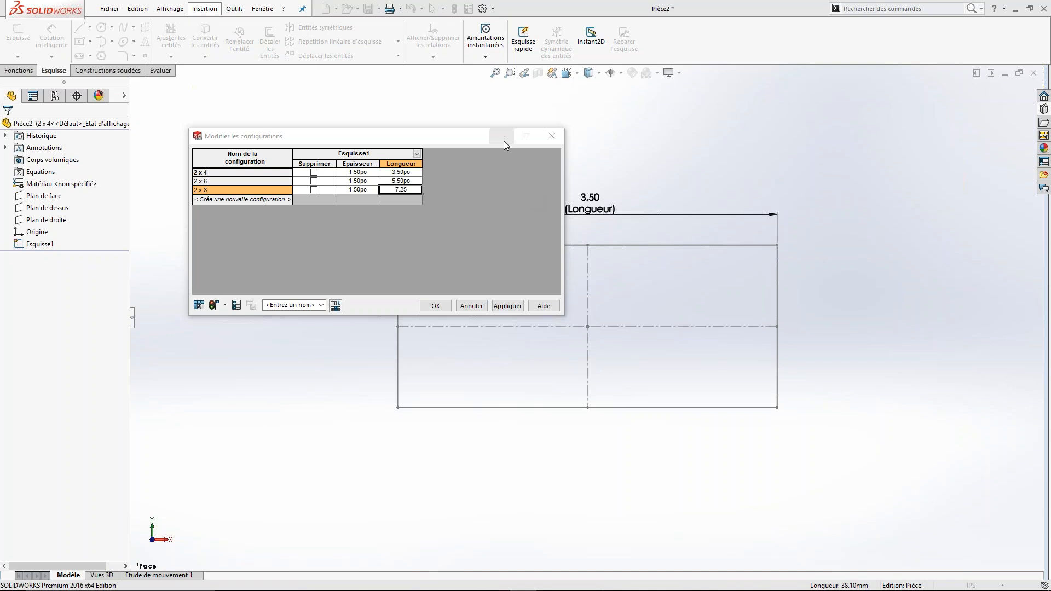
left_click_drag(473, 140, 462, 120)
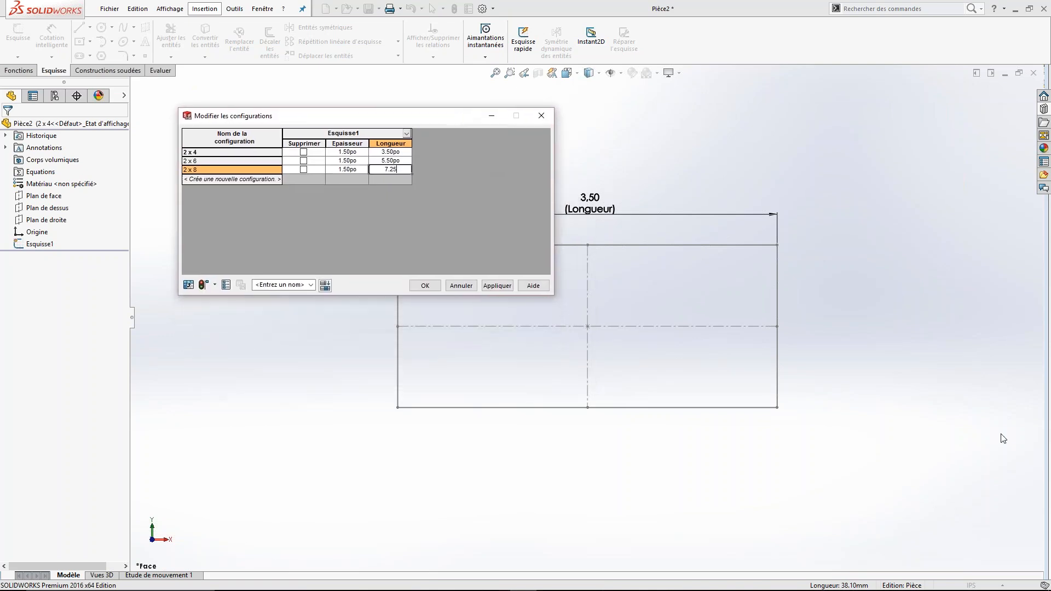
left_click(971, 375)
- Add a custom property column named DESCRIPTION to the configuration table
left_click(225, 285)
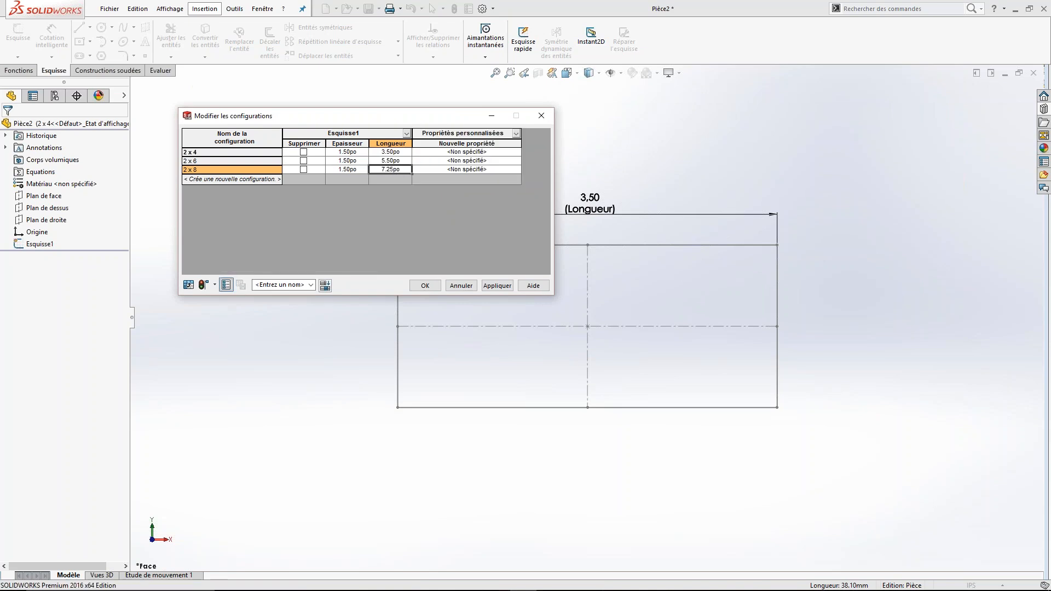
left_click(450, 141)
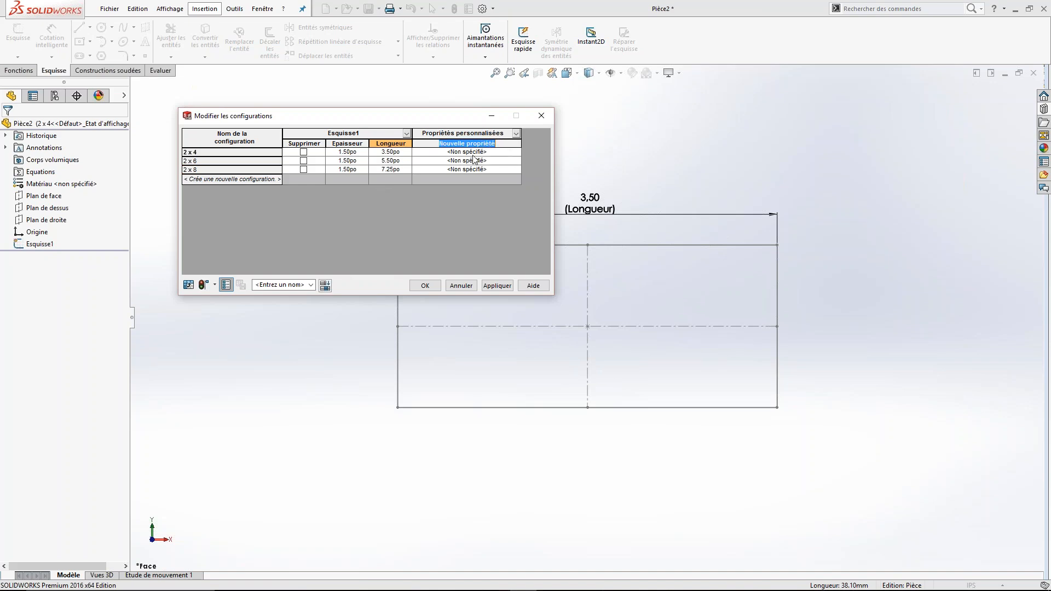
type("DESCRIPTION")
- Set the DESCRIPTION of the 2 x 4 configuration to "Section 2 x 4"
left_click(485, 153)
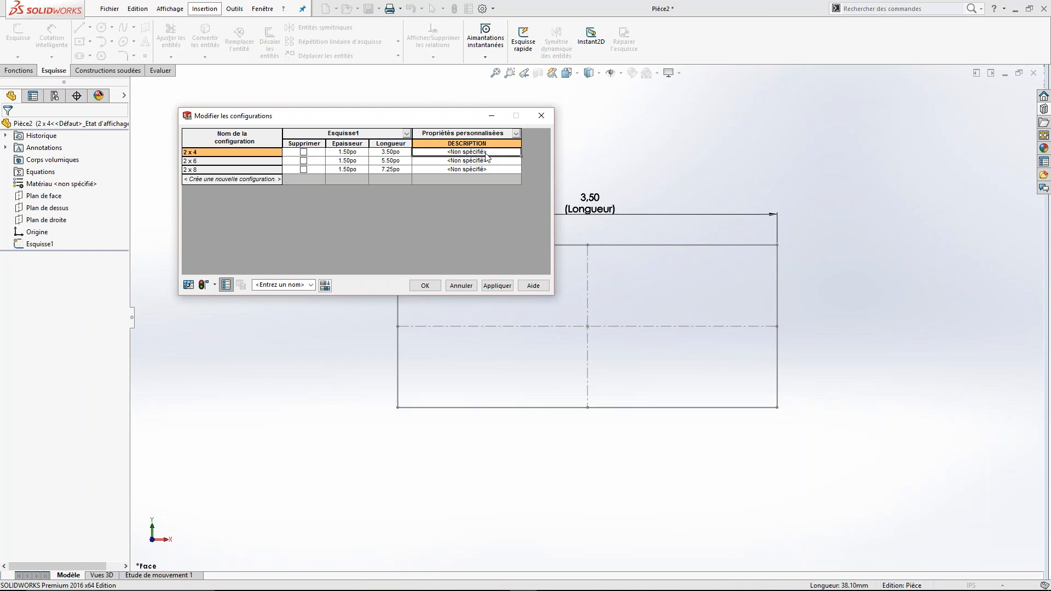
type("SECTION")
key("BackSpace")
key("BackSpace")
key("BackSpace")
key("BackSpace")
key("BackSpace")
key("BackSpace")
type("ection 2 x 4")
- Set the DESCRIPTION of the 2 x 6 and 2 x 8 configurations to "Section 2 x 6" and "Section 2 x 8"
left_click(486, 160)
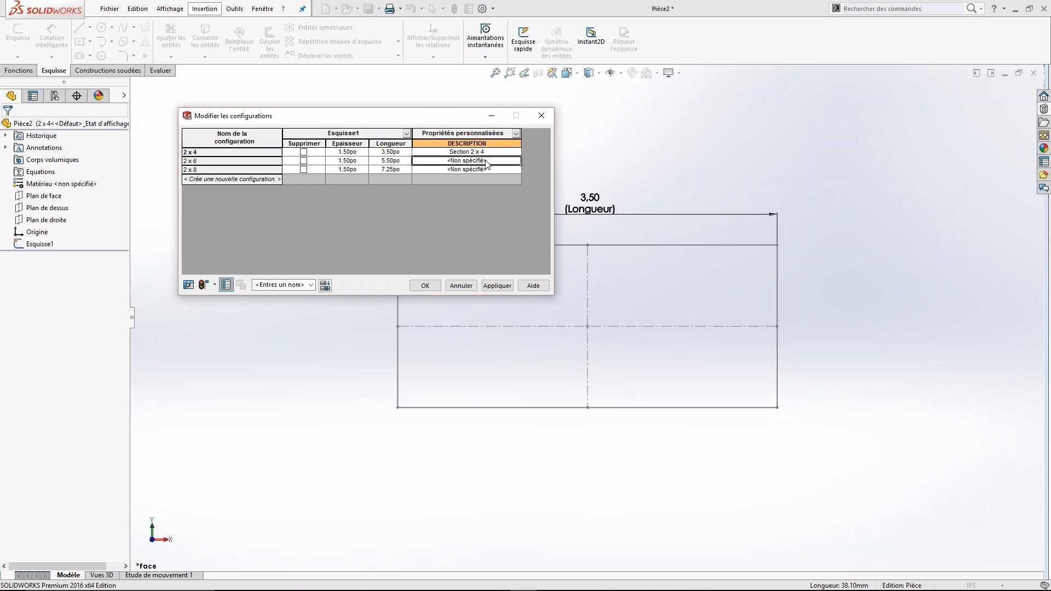
type("Section")
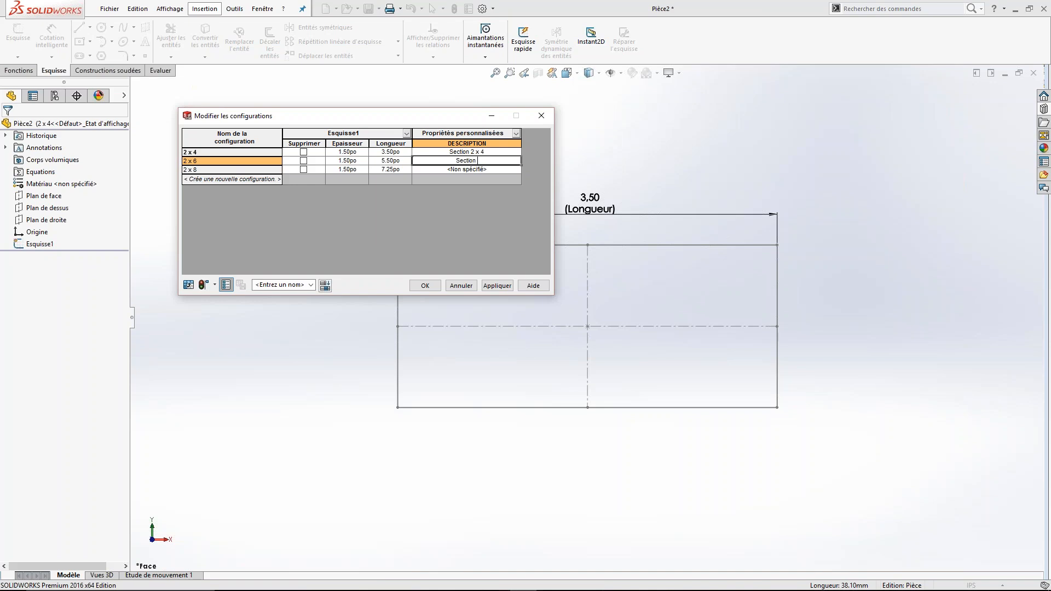
type(" 2 x 6")
left_click(485, 169)
type("Sec")
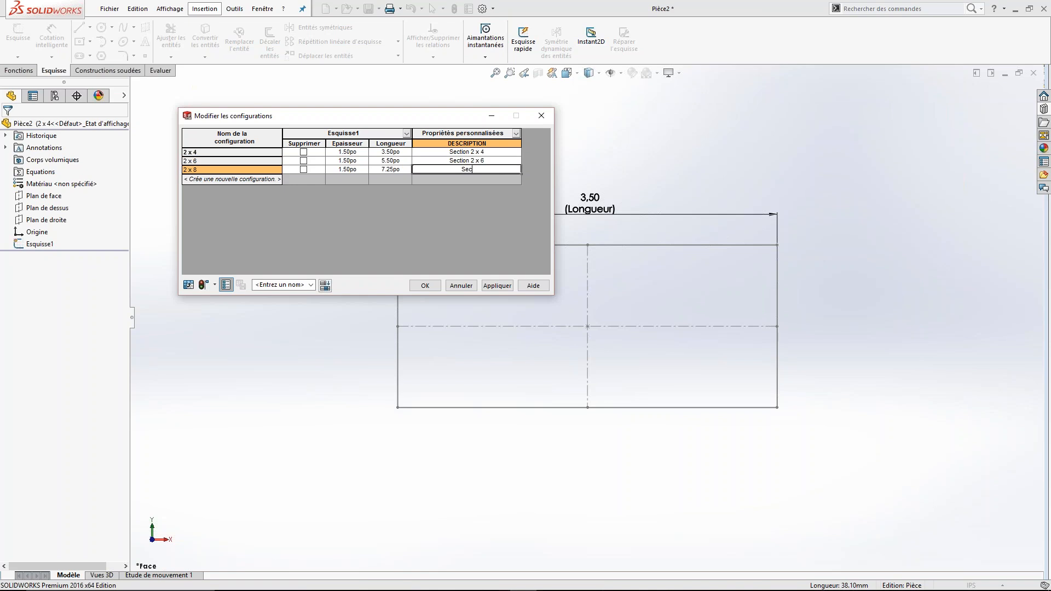
type("tion 2 x 8")
- Name the configuration table view Toto and save it
left_click(296, 285)
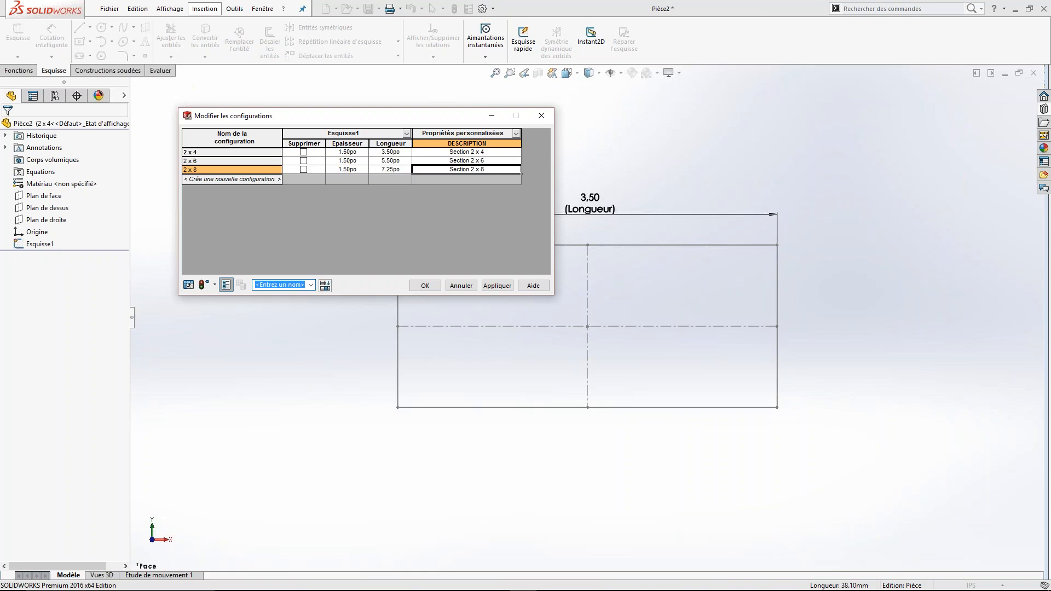
left_click(970, 370)
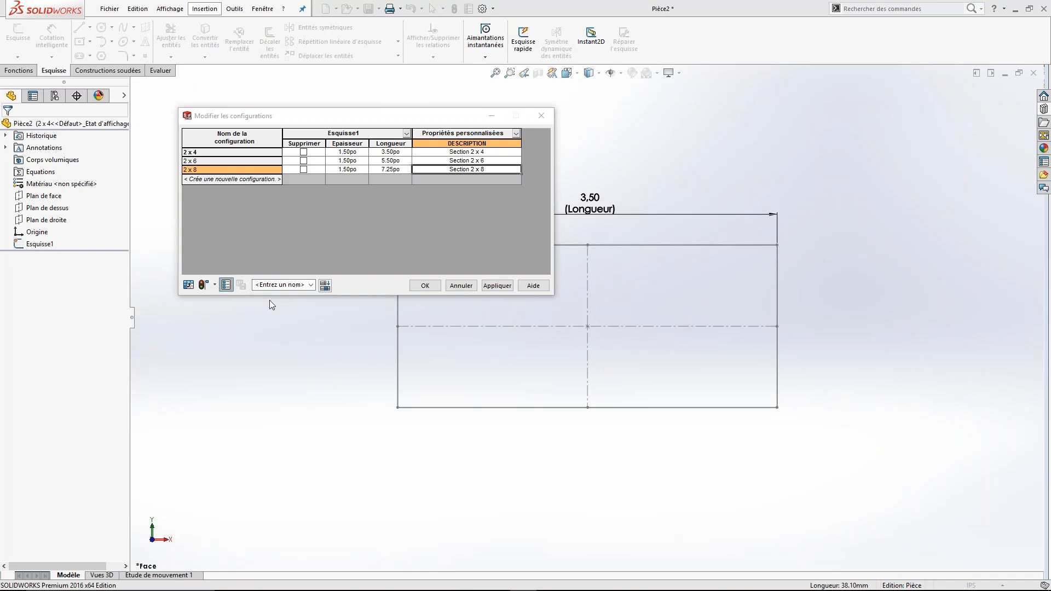
left_click(279, 284)
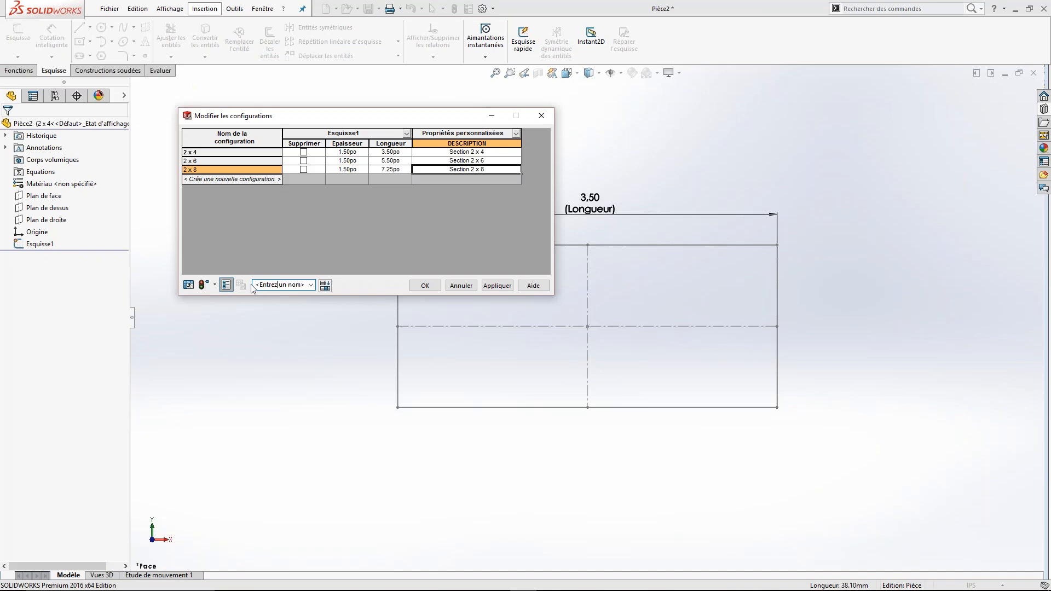
double_click(257, 285)
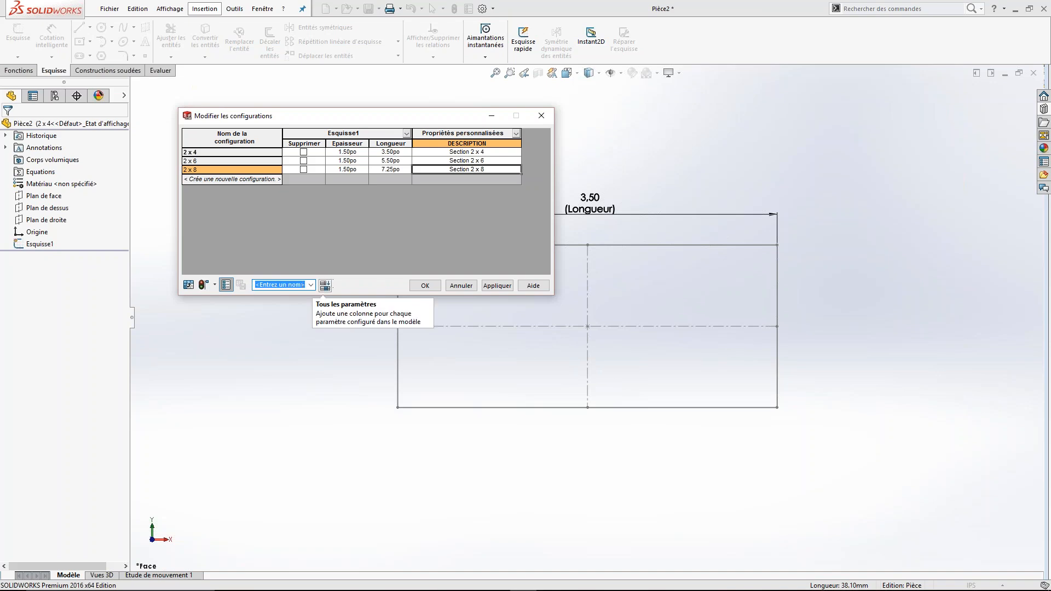
key("BackSpace")
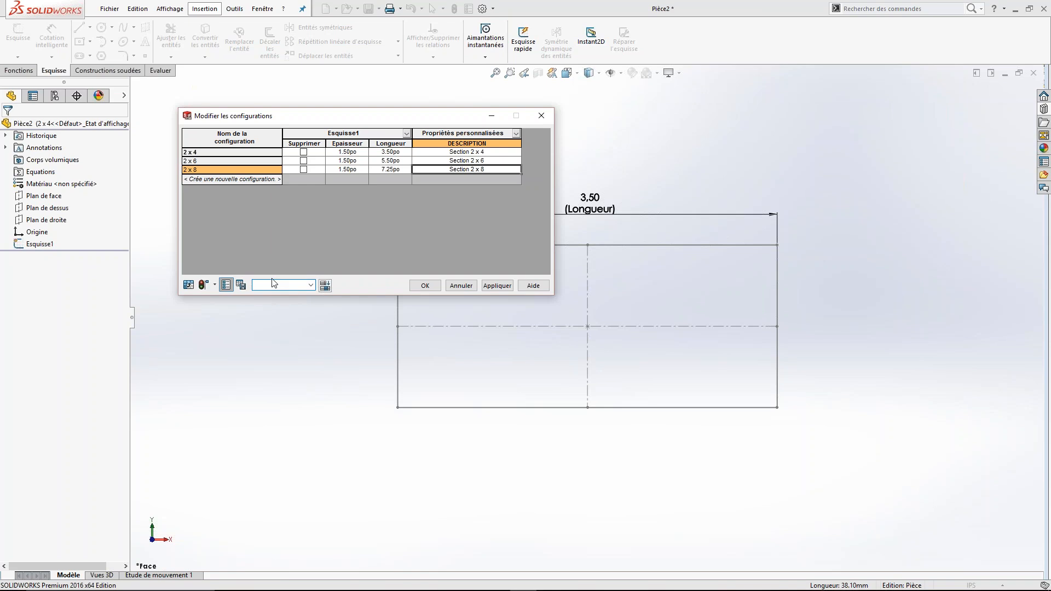
type("T")
type("Toto")
left_click(241, 285)
- Move the configuration table clear of the rectangle and apply the table changes
mouse_move(345, 123)
left_mouse_down()
mouse_move(232, 31)
mouse_move(243, 31)
mouse_move(443, 294)
mouse_move(341, 9)
mouse_move(198, 42)
mouse_move(192, 32)
mouse_move(216, 32)
left_mouse_up()
scroll(512, 364, "up", 2)
scroll(511, 363, "down", 2)
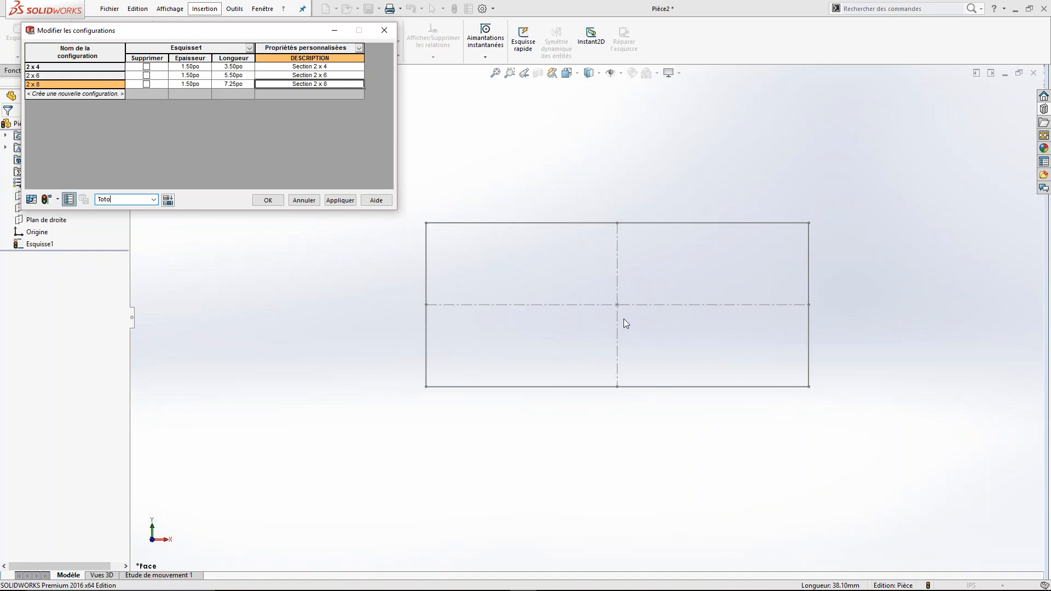
scroll(612, 317, "up", 1)
left_click(340, 200)
- Switch between the 2 x 8 and 2 x 4 configurations, rebuilding the part, to check how the rectangle changes
left_click(35, 66)
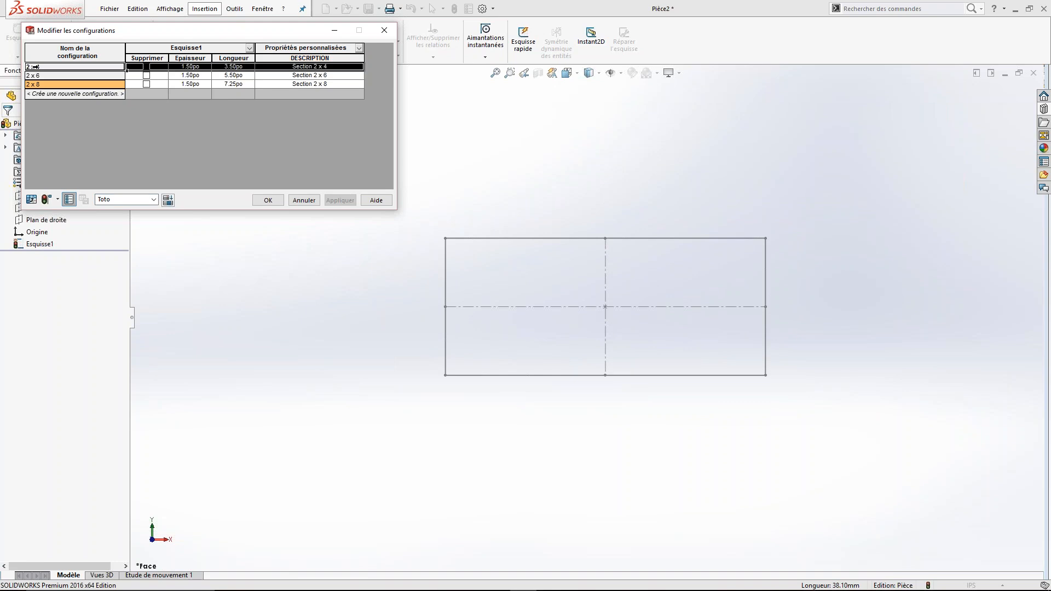
left_click(35, 76)
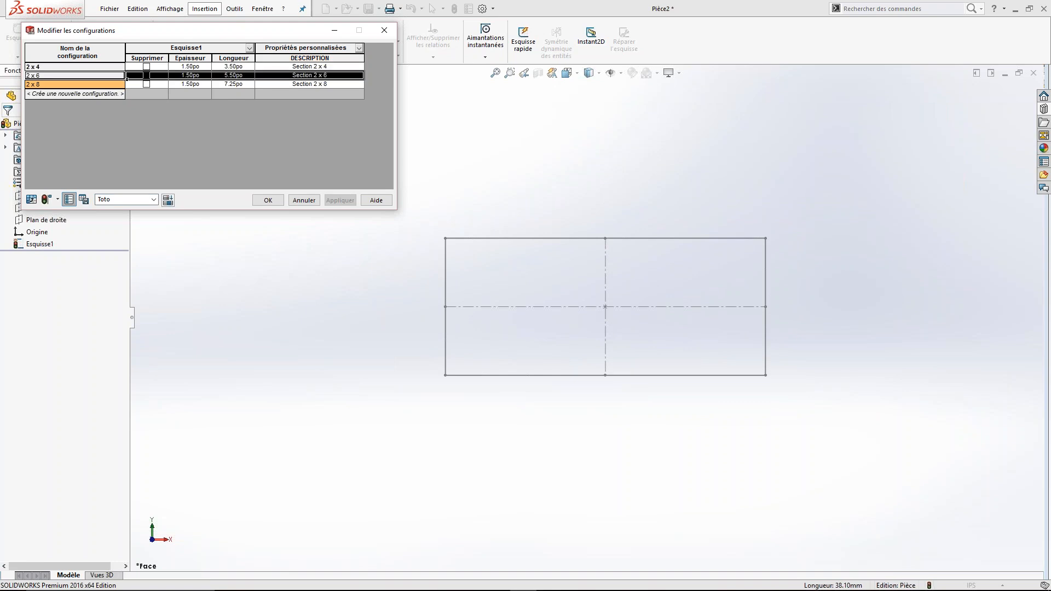
left_click(35, 84)
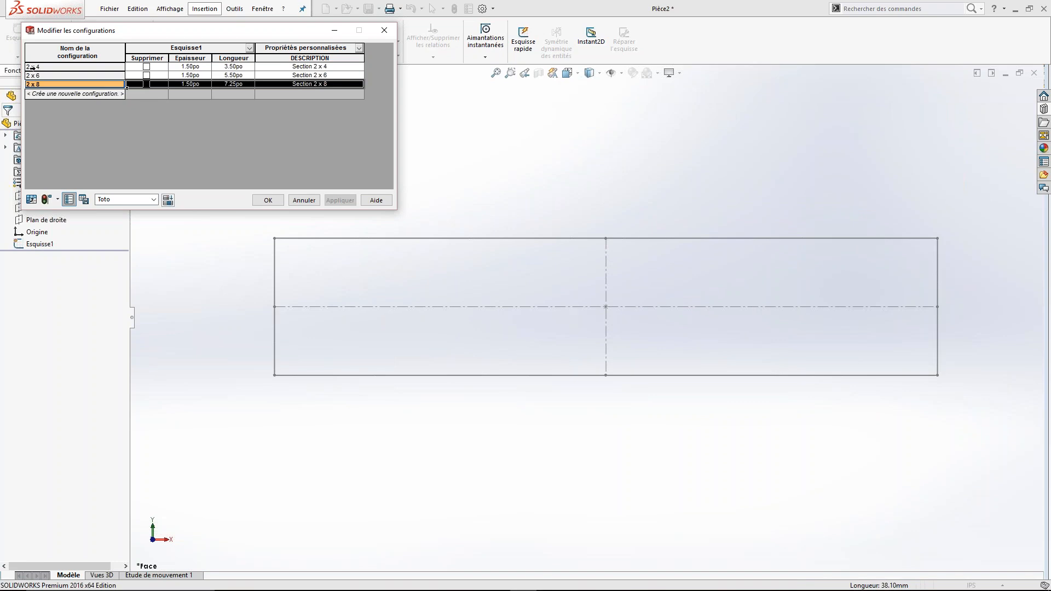
left_click(127, 68)
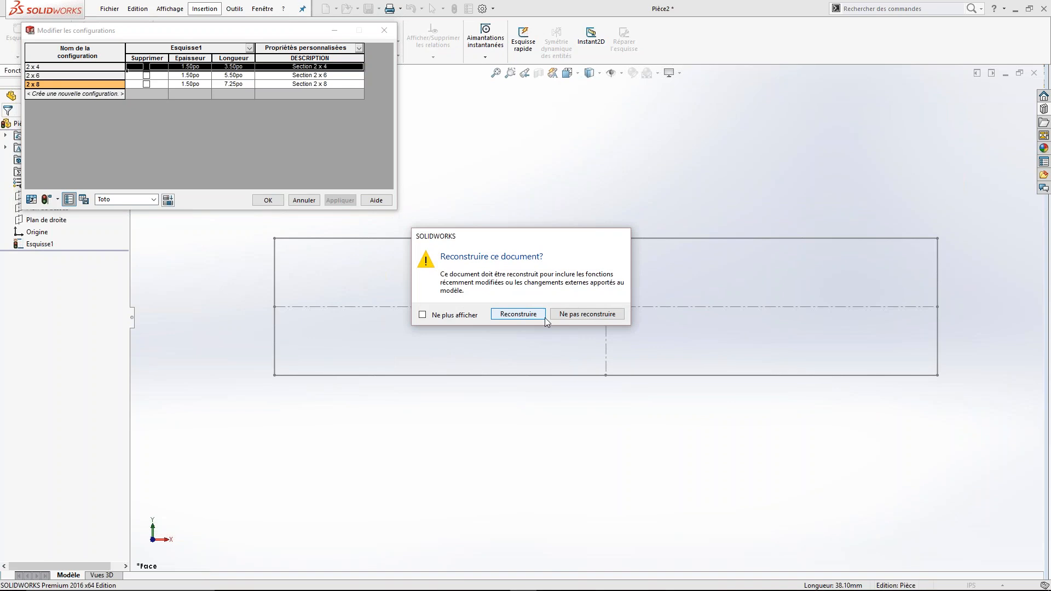
left_click(537, 315)
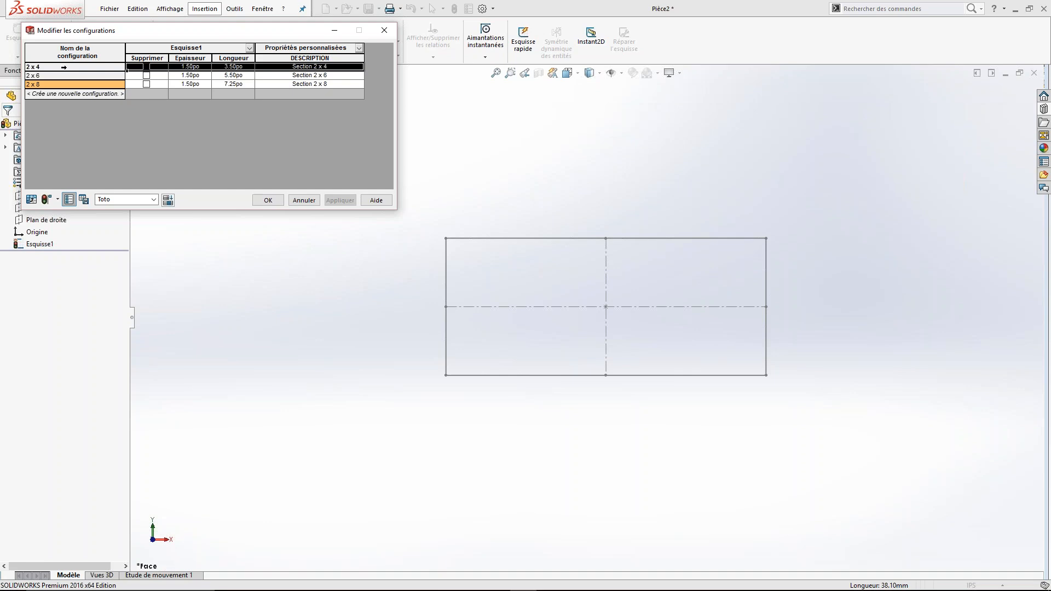
left_click(127, 85)
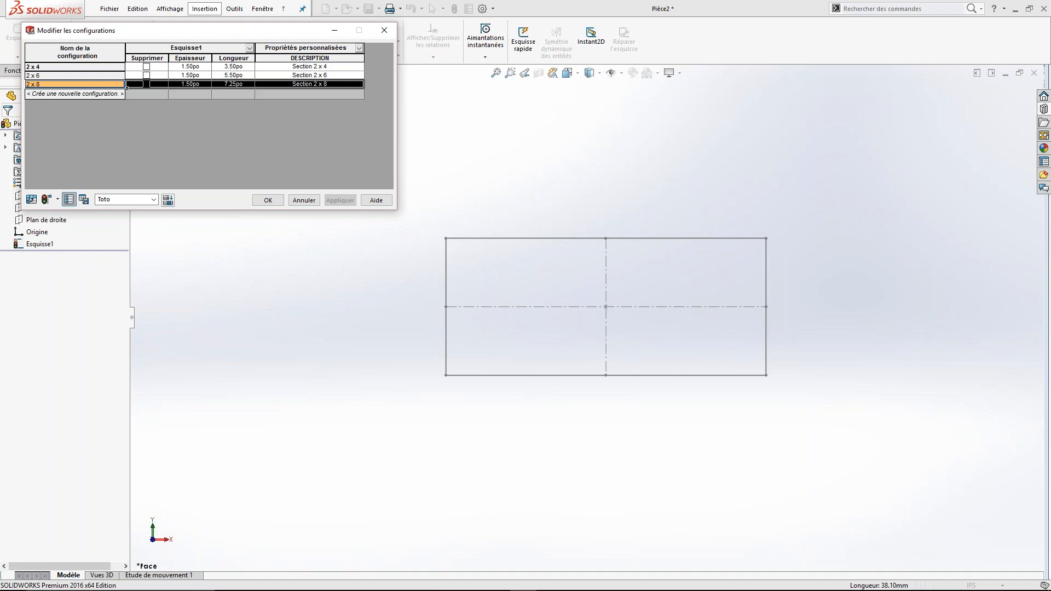
- Activate the 2 x 6 configuration, rebuild the part, and accept the configuration table
left_click_drag(77, 32, 124, 112)
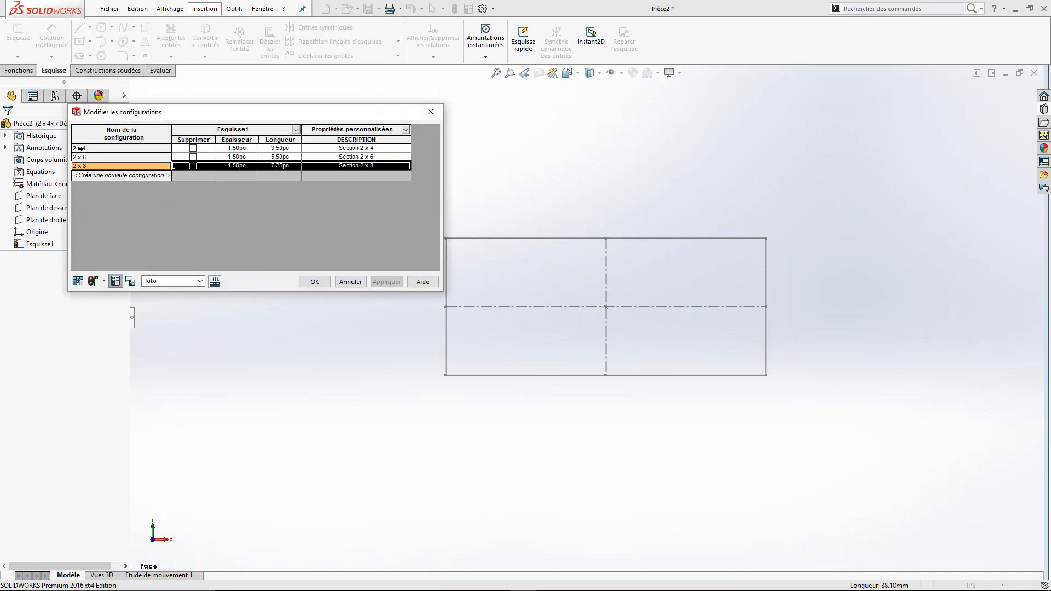
left_click(78, 148)
double_click(79, 158)
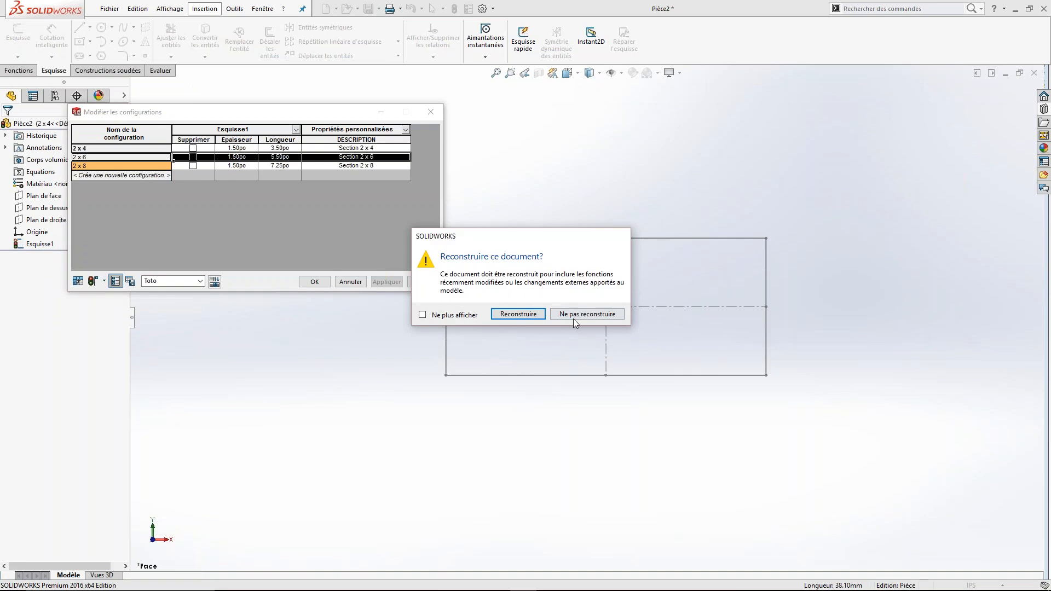
left_click(518, 313)
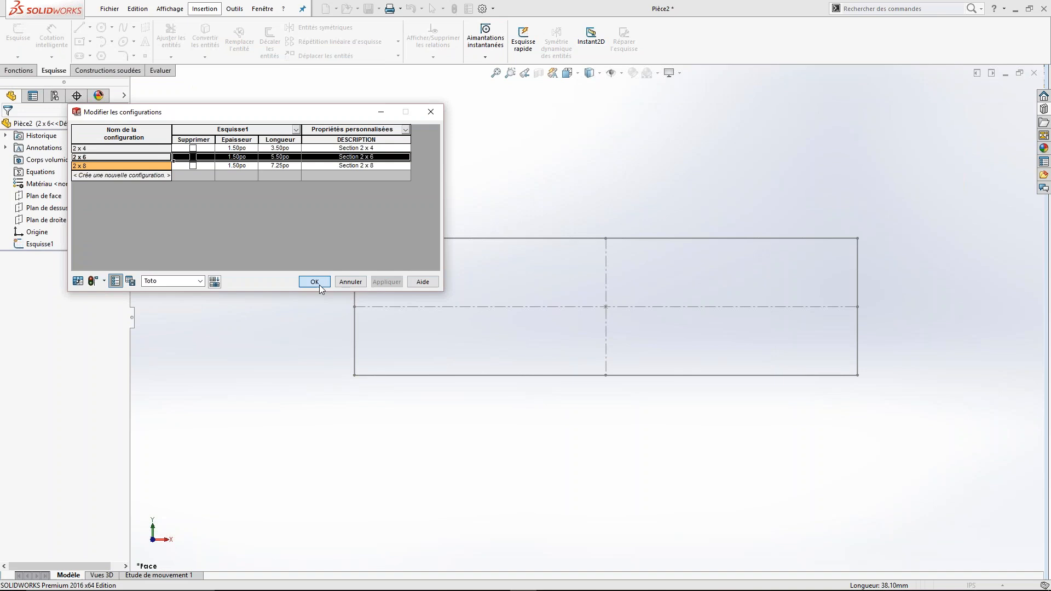
left_click(316, 282)
- Assign the Chêne material from the Bois category of solidworks materials to the part
scroll(535, 305, "up", 3)
scroll(695, 308, "down", 4)
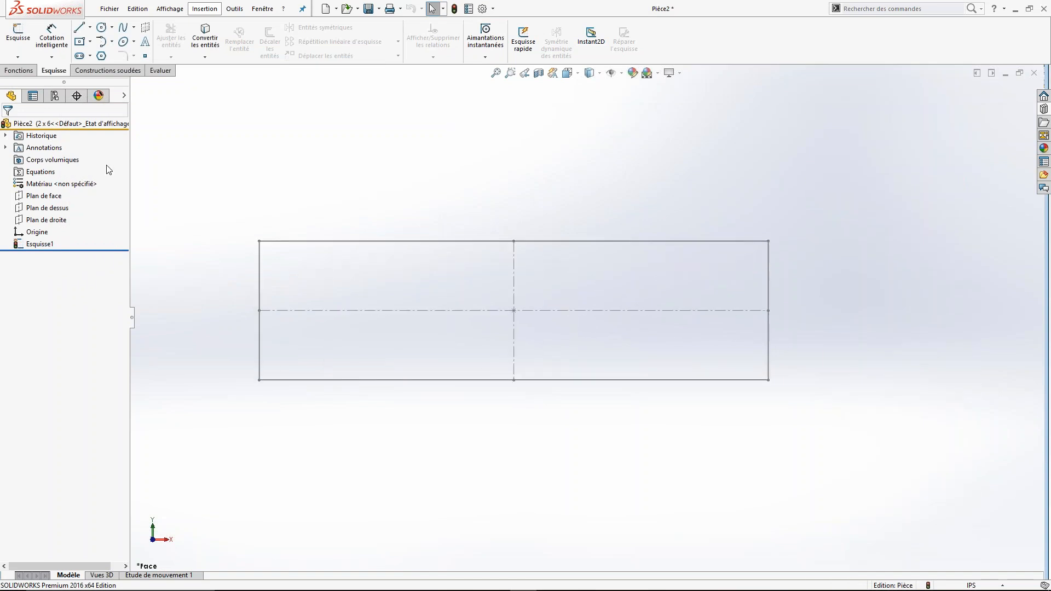
left_click(55, 190)
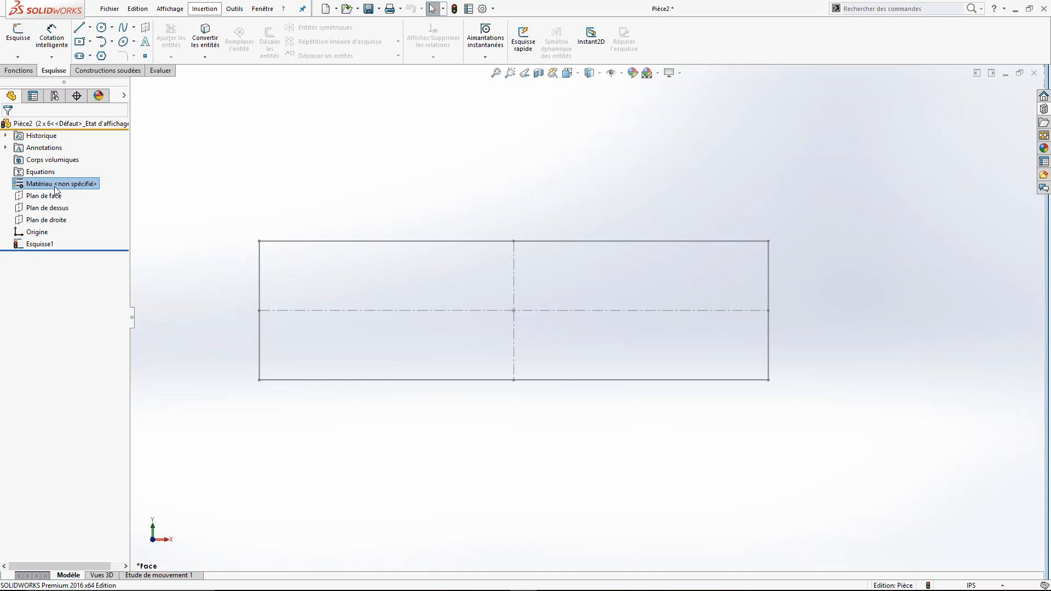
right_click(47, 191)
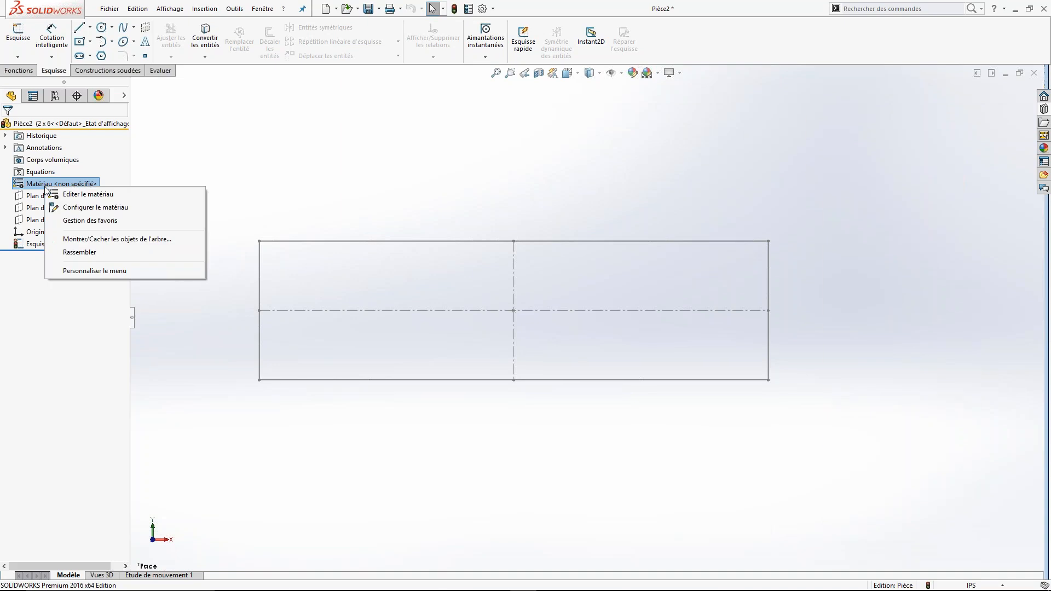
left_click(72, 195)
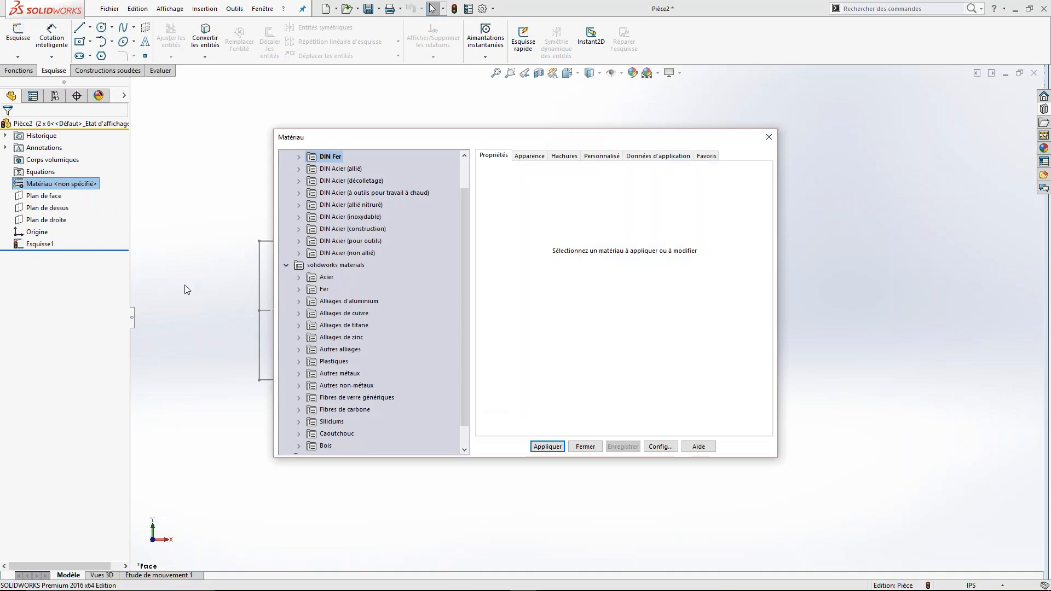
left_click(286, 265)
left_click(286, 302)
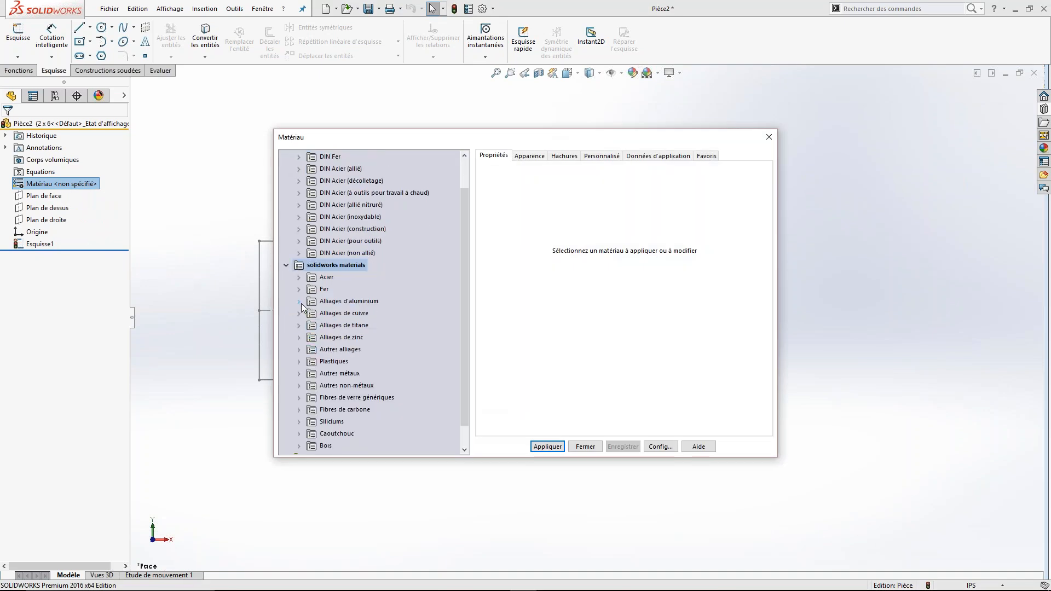
scroll(338, 372, "down", 3)
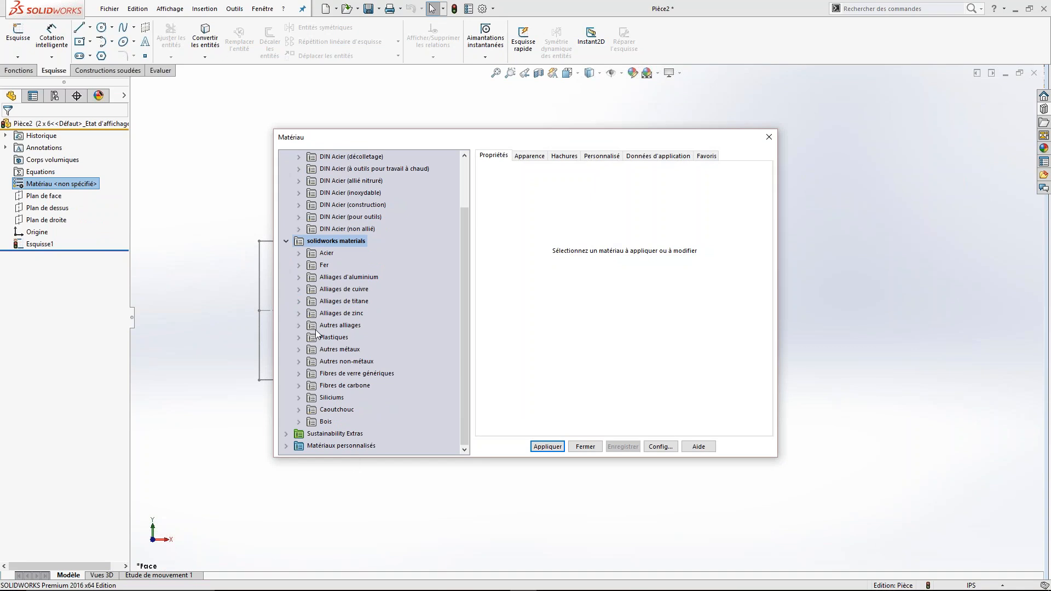
left_click(300, 422)
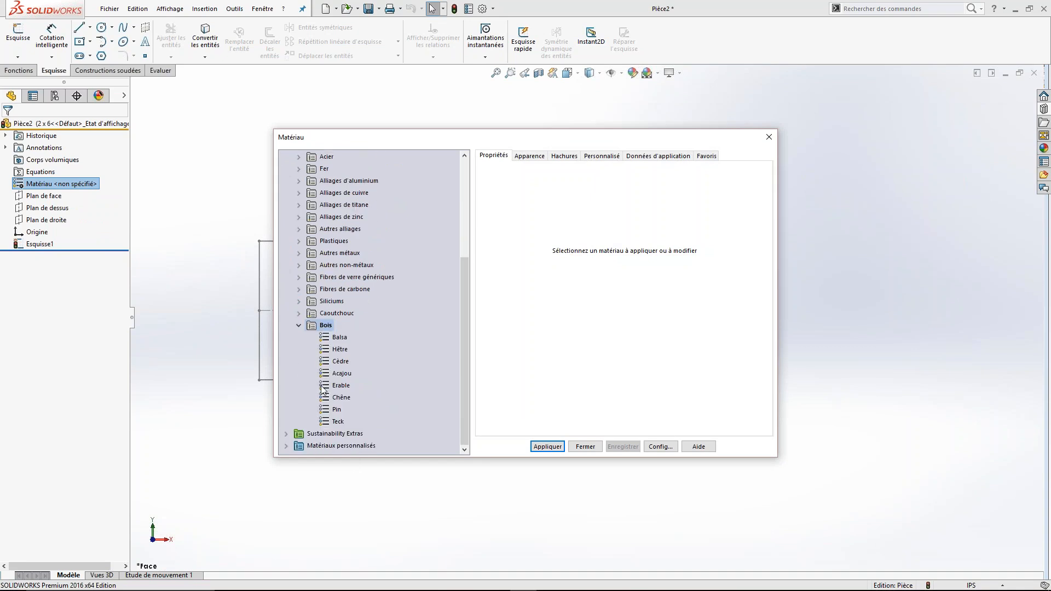
left_click(342, 399)
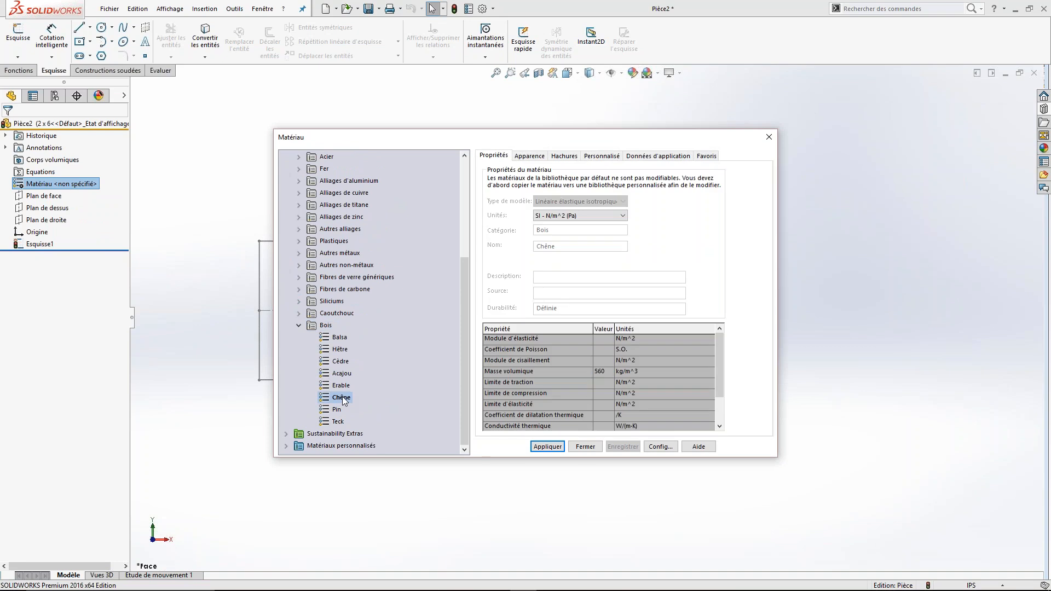
left_click(549, 447)
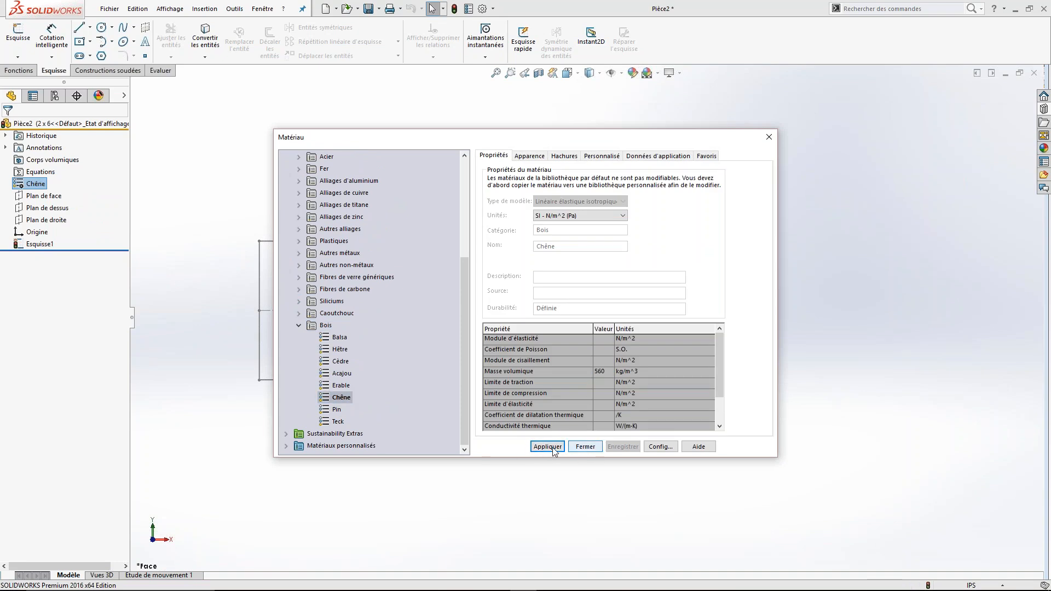
left_click(583, 448)
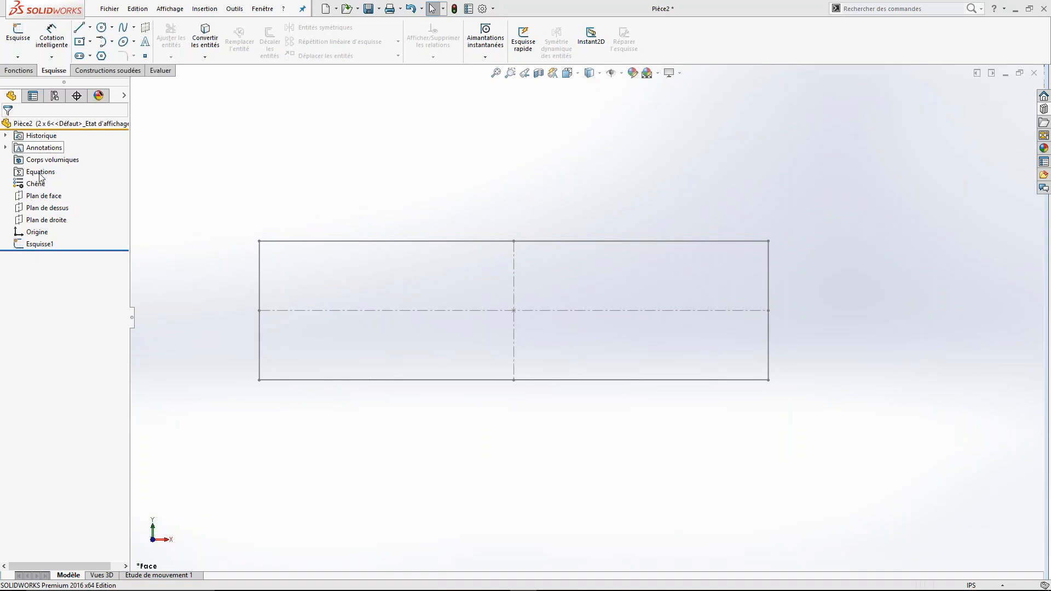
- Select Esquisse1 and begin saving a copy of the part with the file type Lib Feat Part (*.sldlfp)
left_click(39, 245)
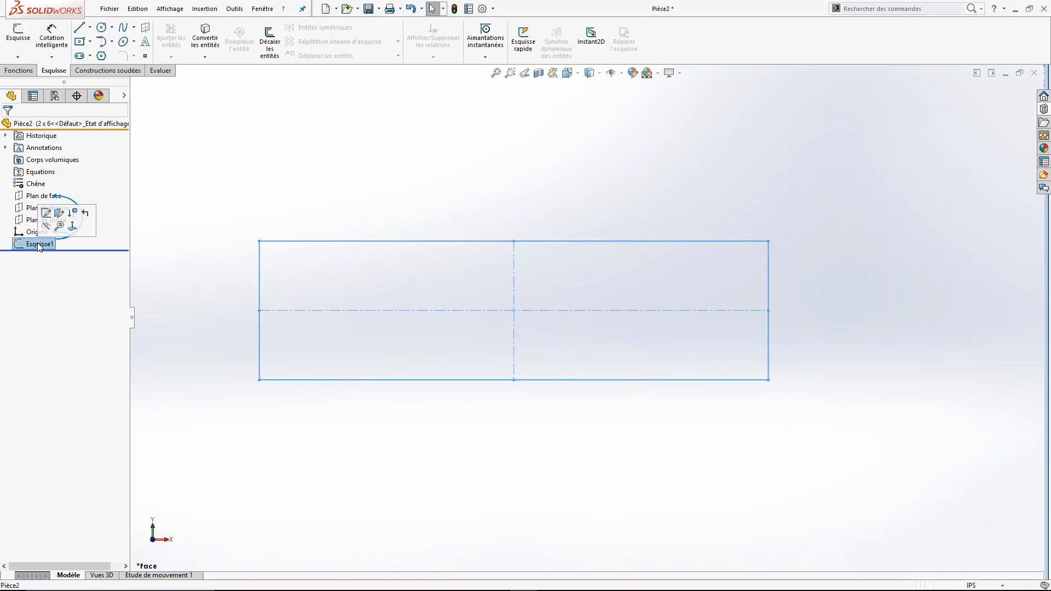
left_click(111, 8)
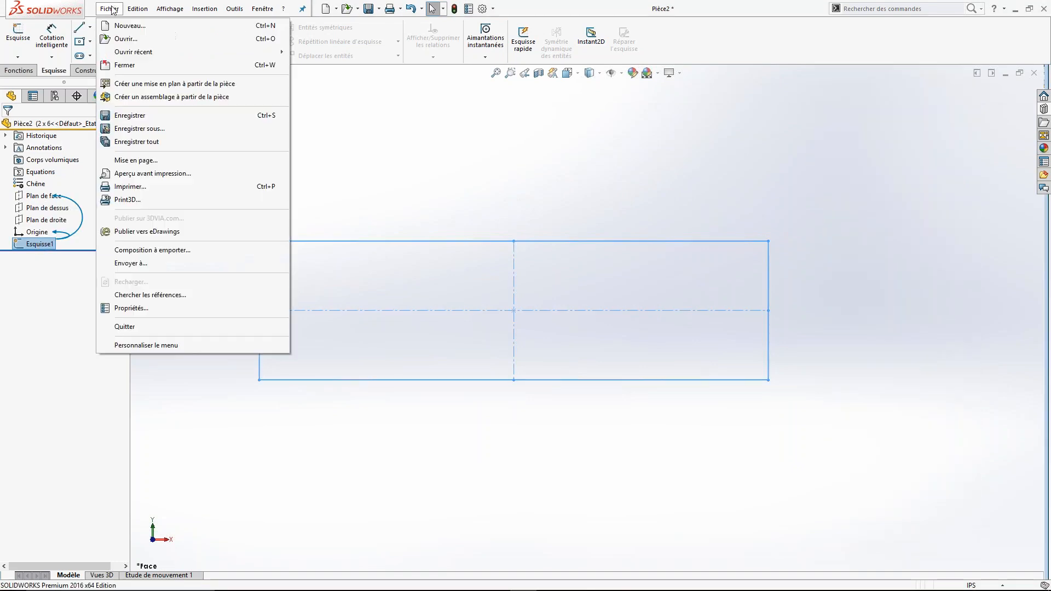
left_click(144, 129)
left_click_drag(438, 164, 243, 101)
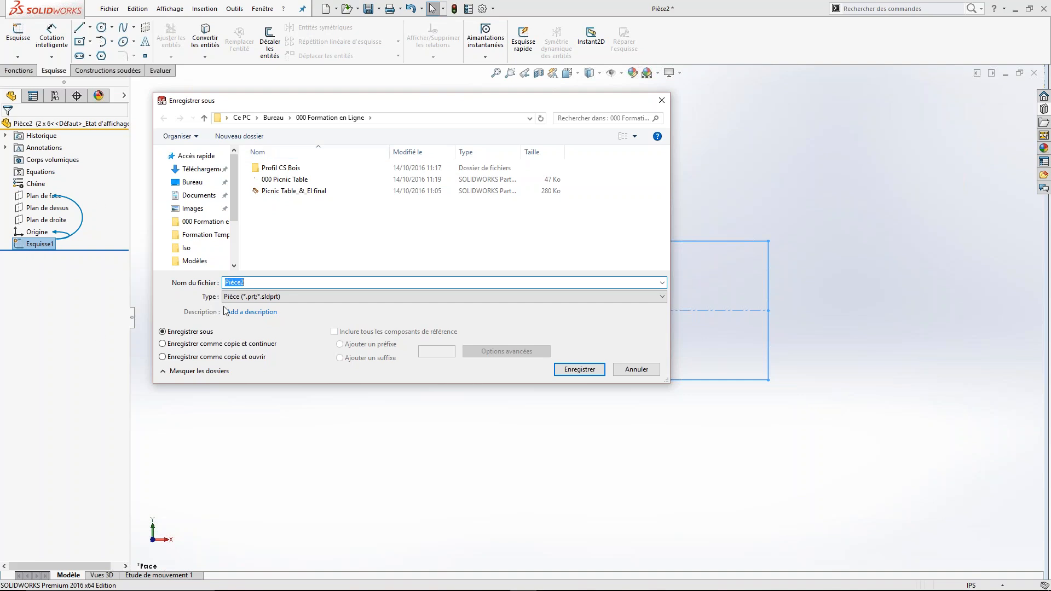
left_click(239, 301)
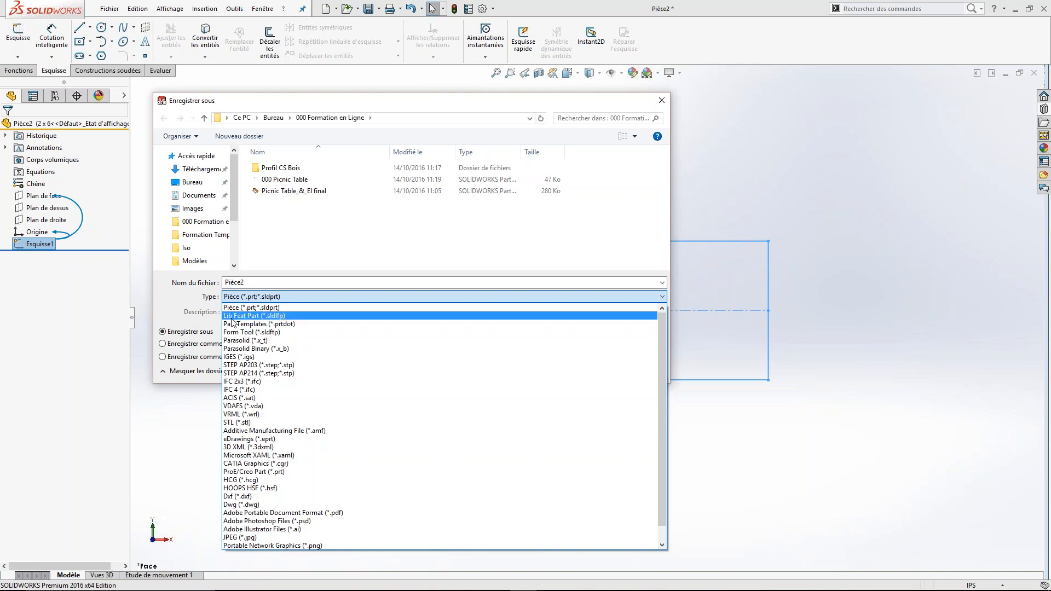
left_click(291, 317)
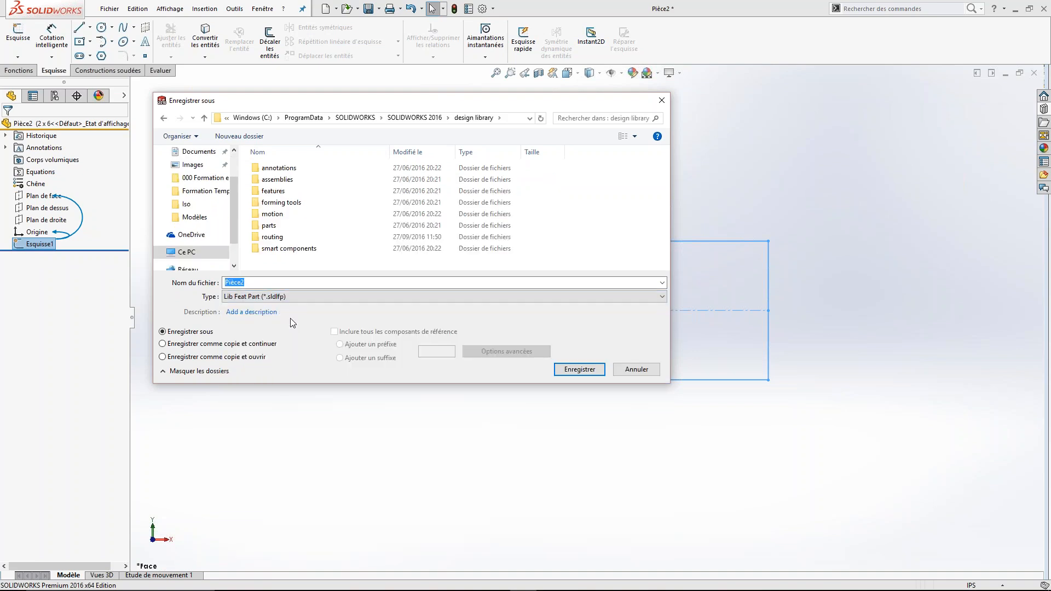
- Save the library feature part as Section Rectangle in the 000 Formation en Ligne\Profil CS Bois\Iso folder
left_click(204, 181)
left_click(279, 171)
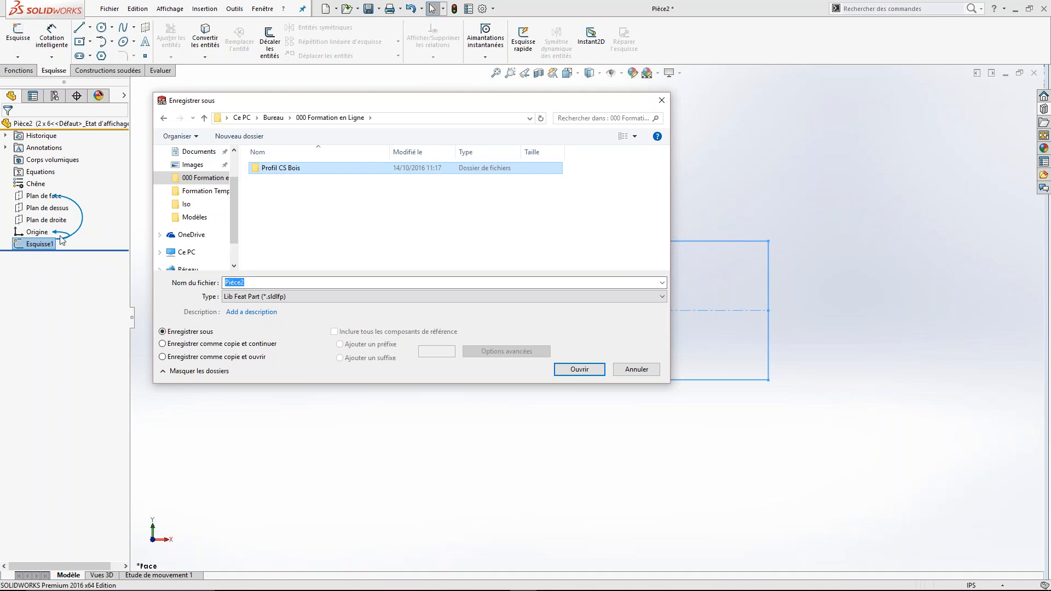
double_click(275, 170)
left_click(266, 169)
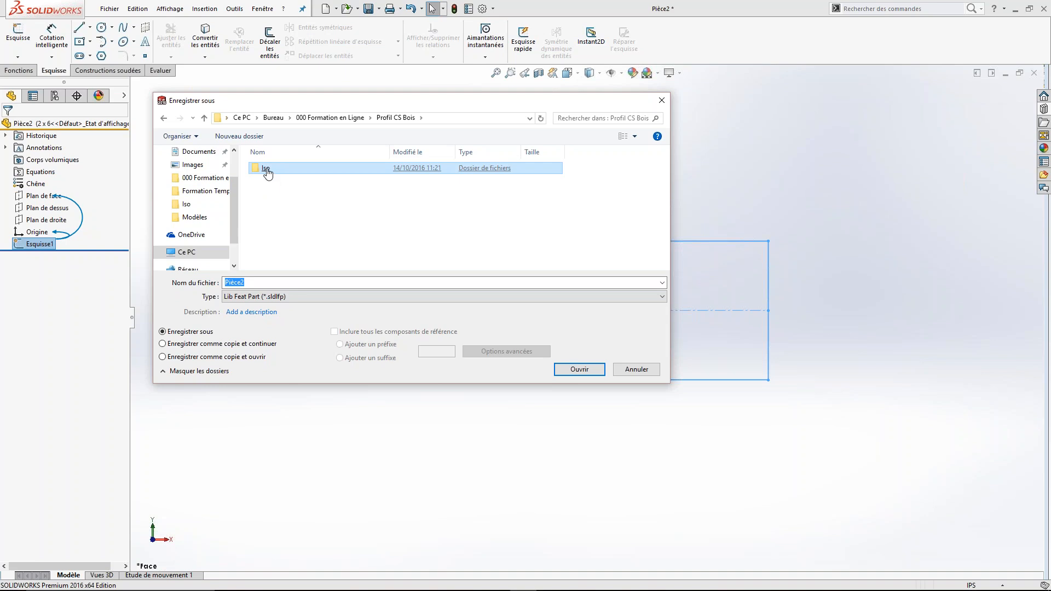
double_click(267, 171)
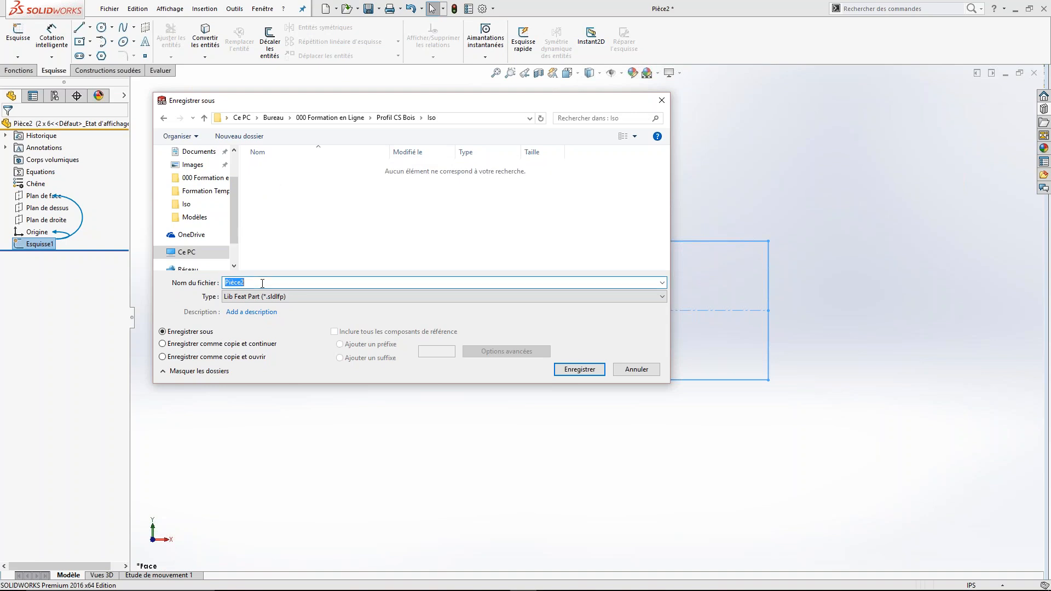
type("Rectangle")
left_click(225, 283)
type("Section")
left_click(581, 370)
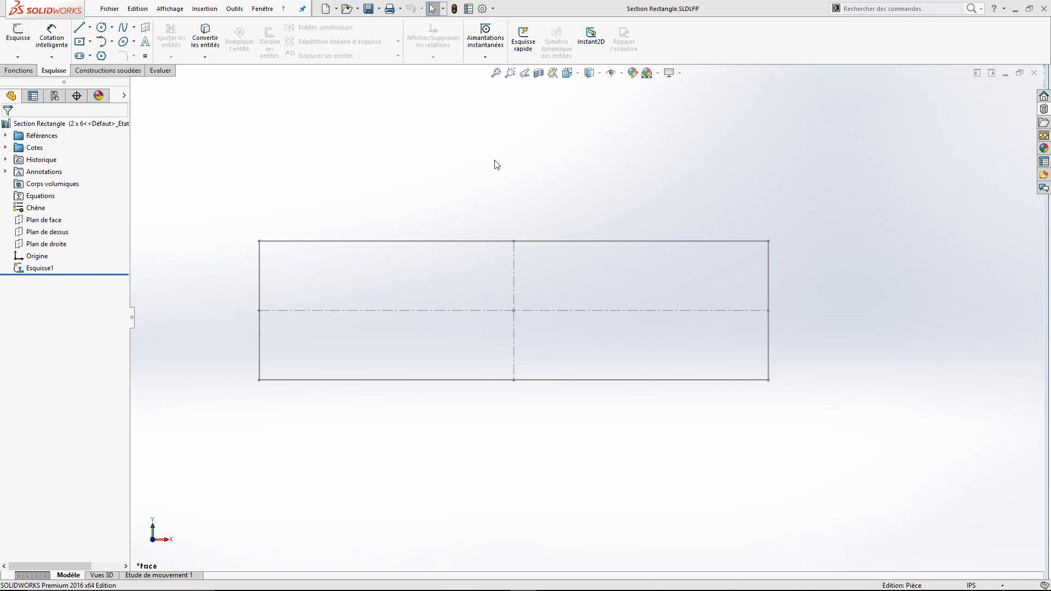
- Close the profile part and open 000 Picnic Table from the 000 Formation en Ligne design library folder
left_click(1034, 73)
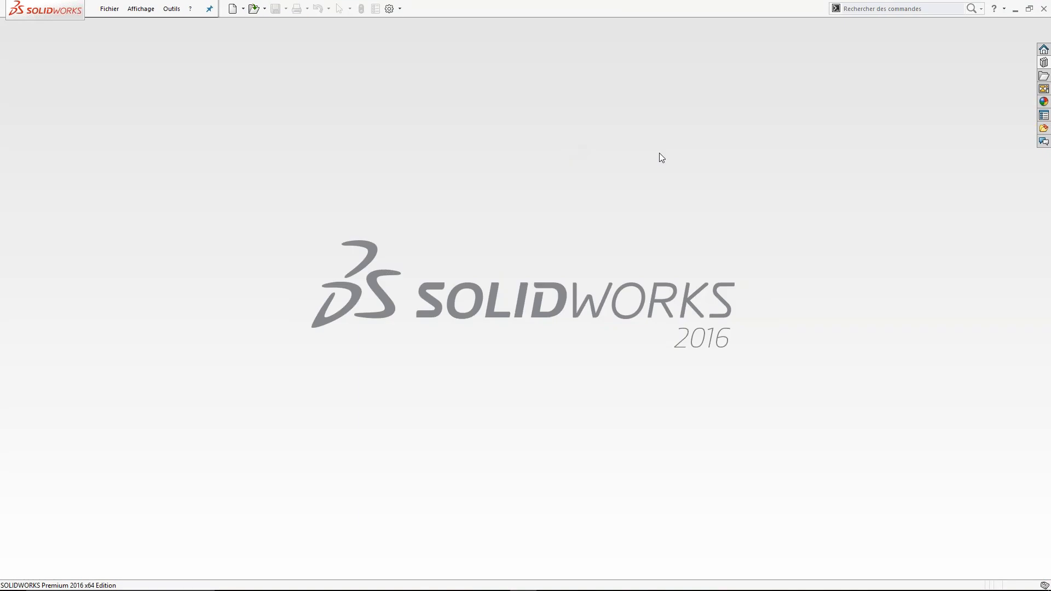
left_click(1044, 63)
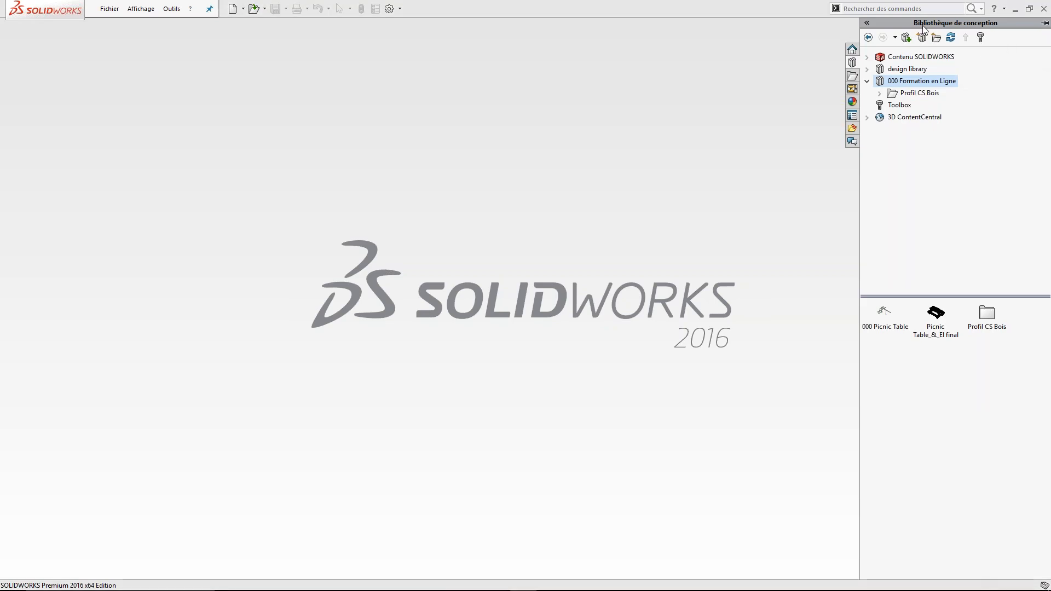
double_click(885, 312)
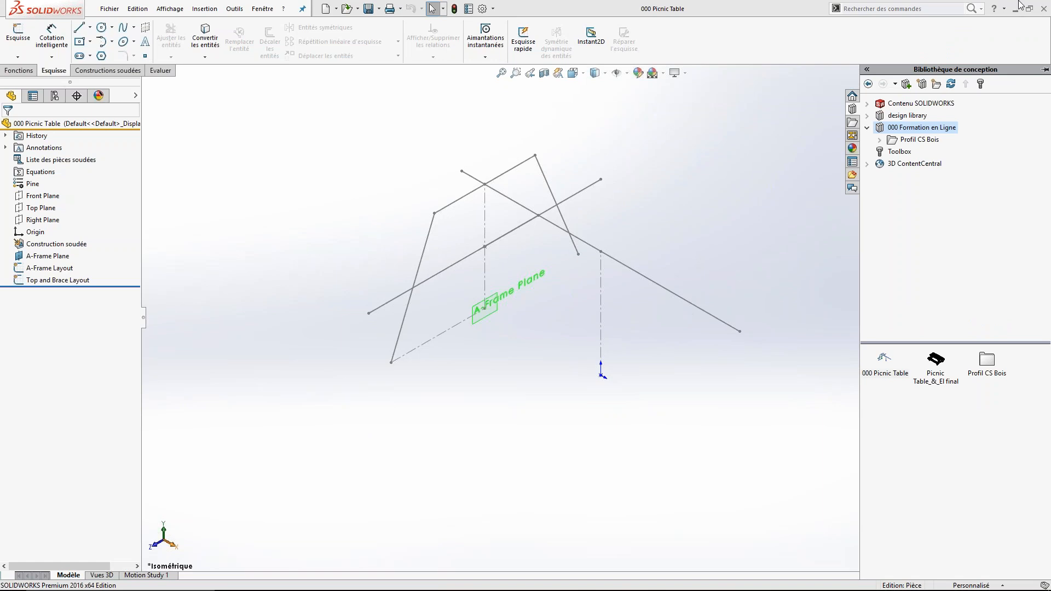
- Delete the Construction soudée feature from the picnic table part
left_click(56, 244)
key("Delete")
key("Return")
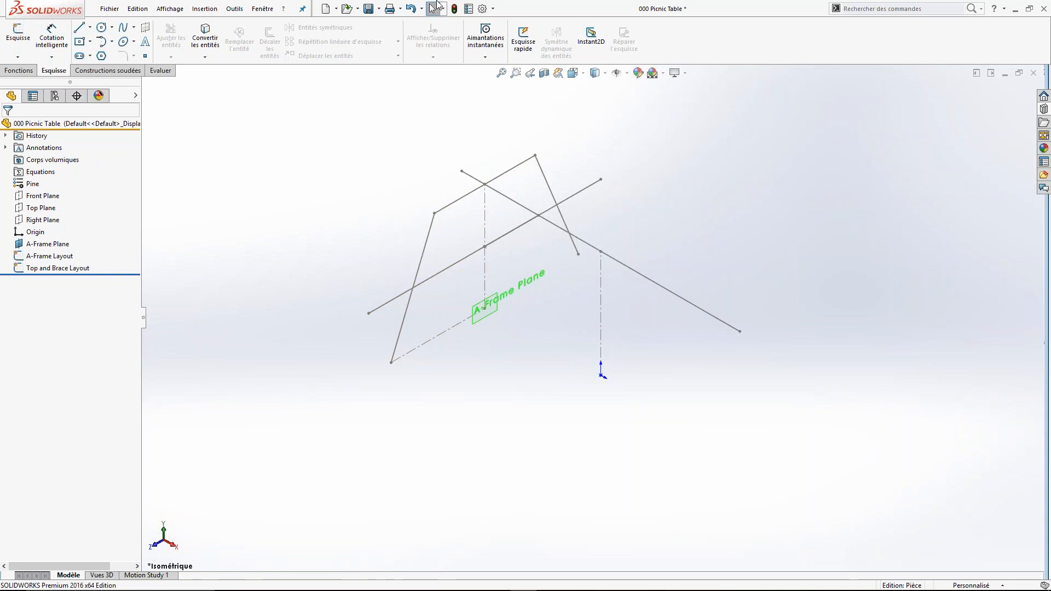
- In the document's weldment properties, turn off renaming cut list folders with the description property value and accept the settings
left_click(493, 8)
left_click(505, 23)
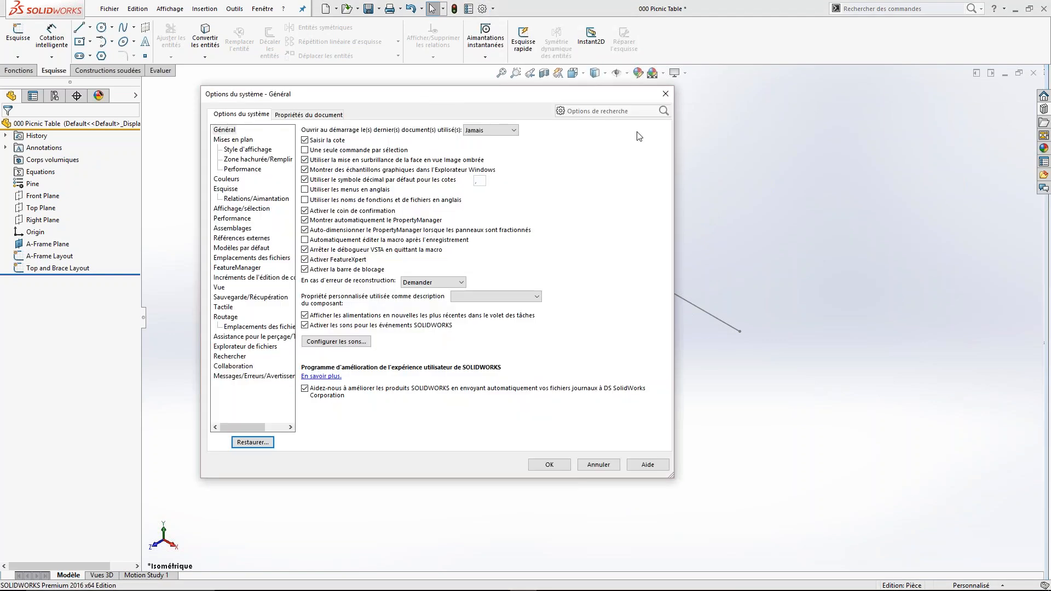
left_click(295, 114)
left_click(252, 258)
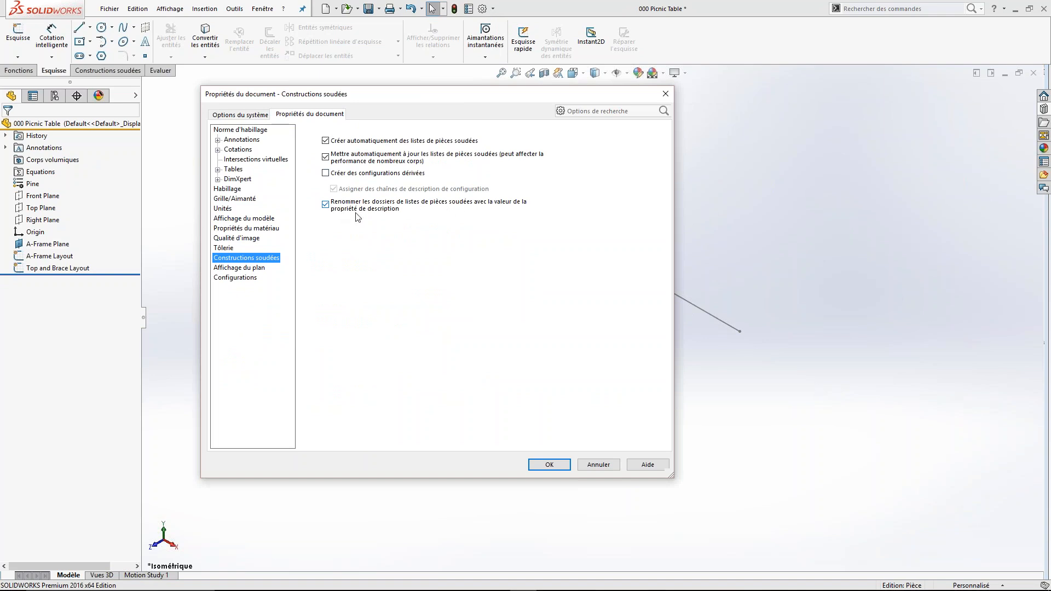
left_click(393, 214)
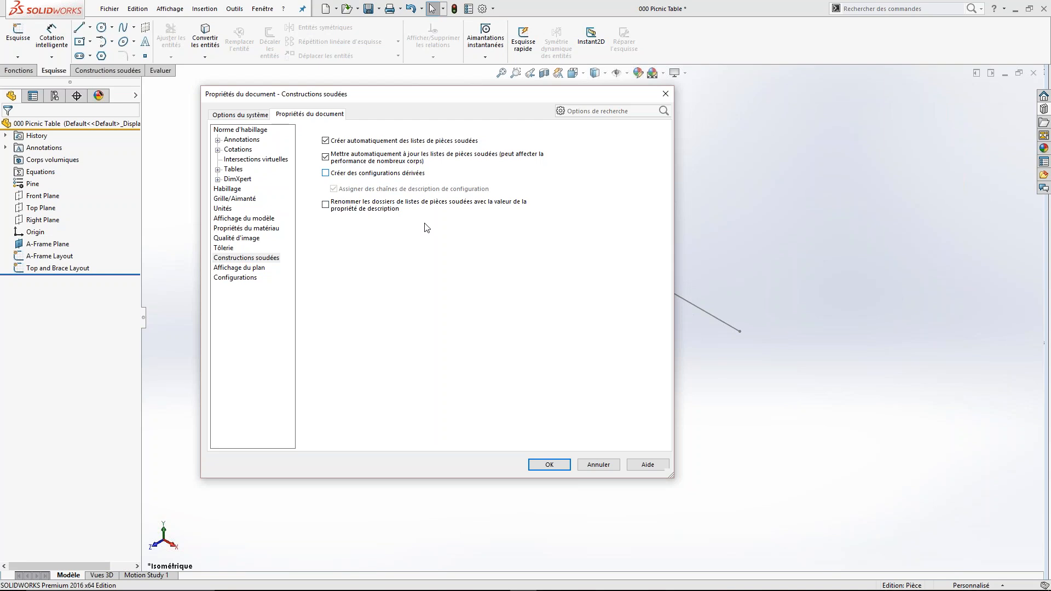
left_click(550, 464)
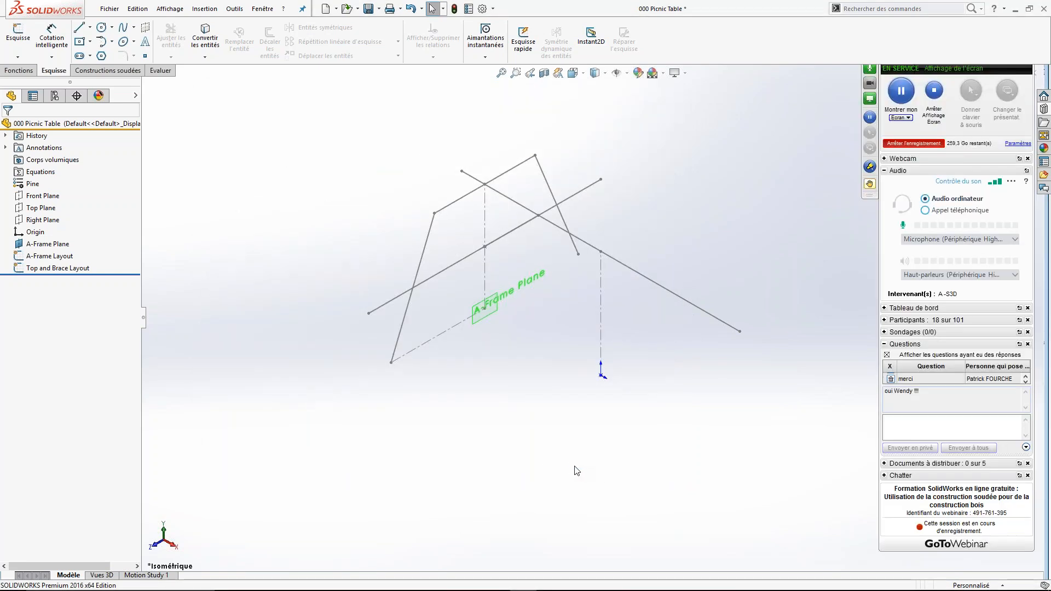
- Remove the 000 Formation en Ligne\Profil CS Bois folder from the weldment profile (Profils de la construction soudée) file locations in the system options
scroll(624, 233, "down", 1)
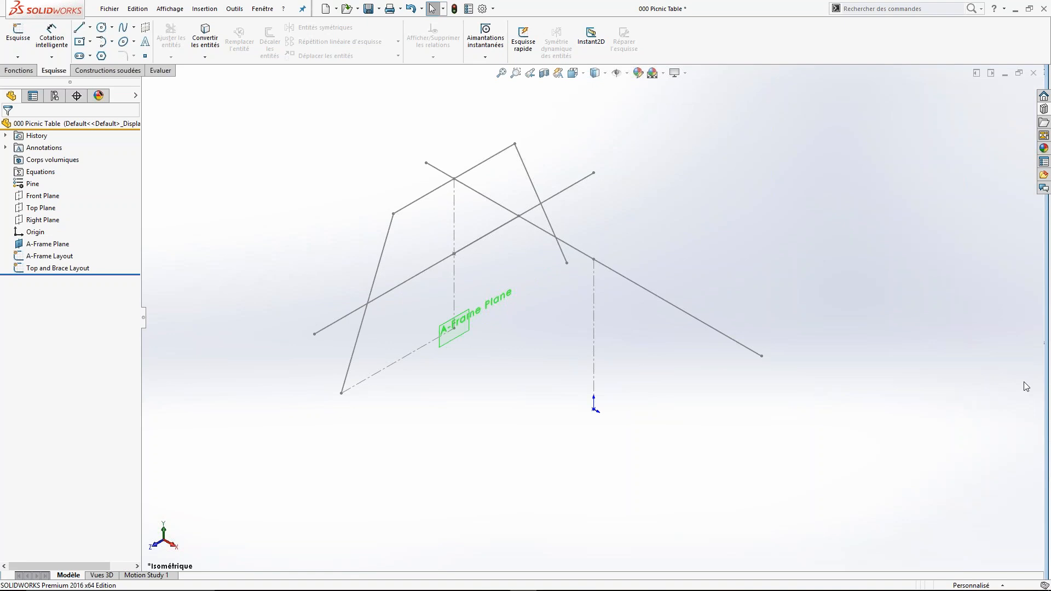
left_click(494, 9)
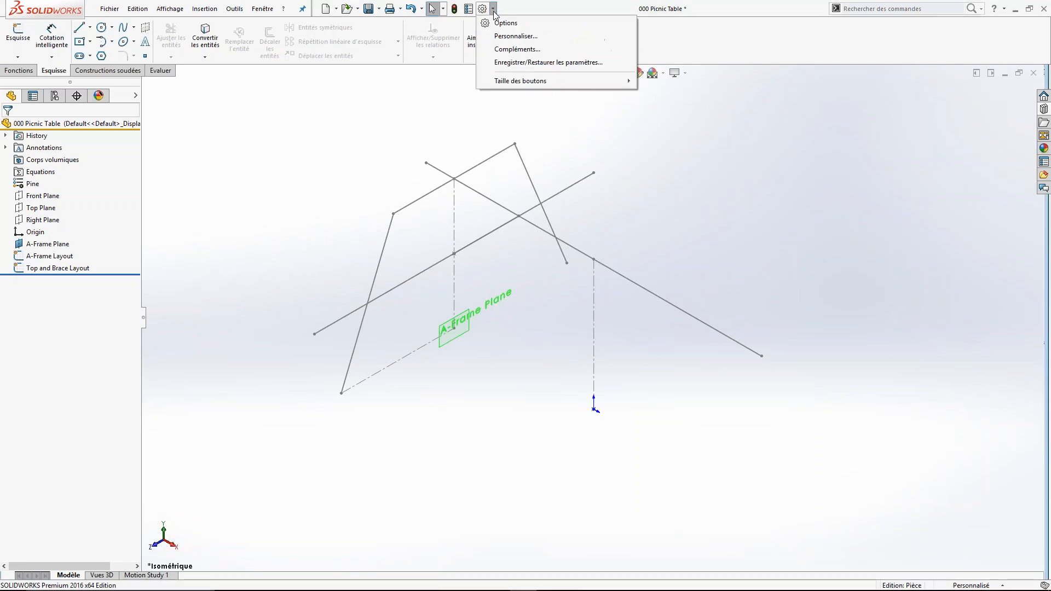
left_click(504, 23)
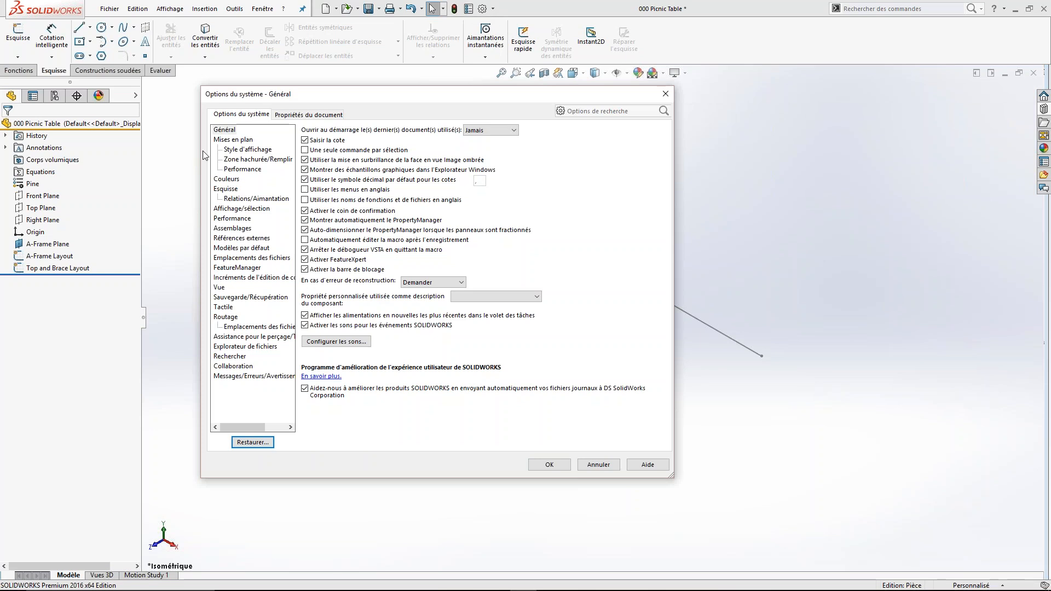
left_click(274, 264)
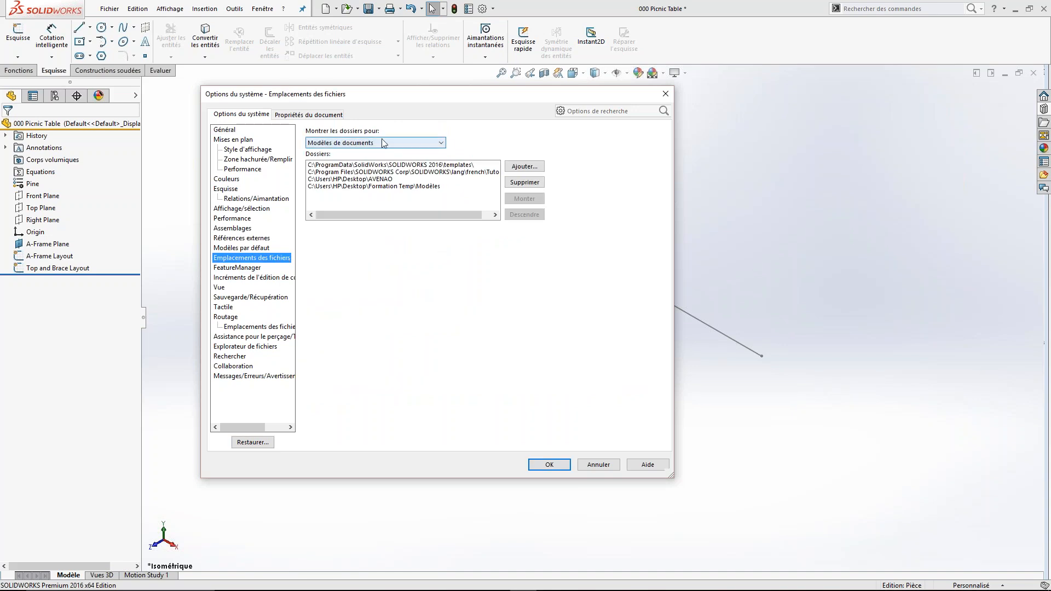
left_click(441, 144)
scroll(378, 224, "down", 5)
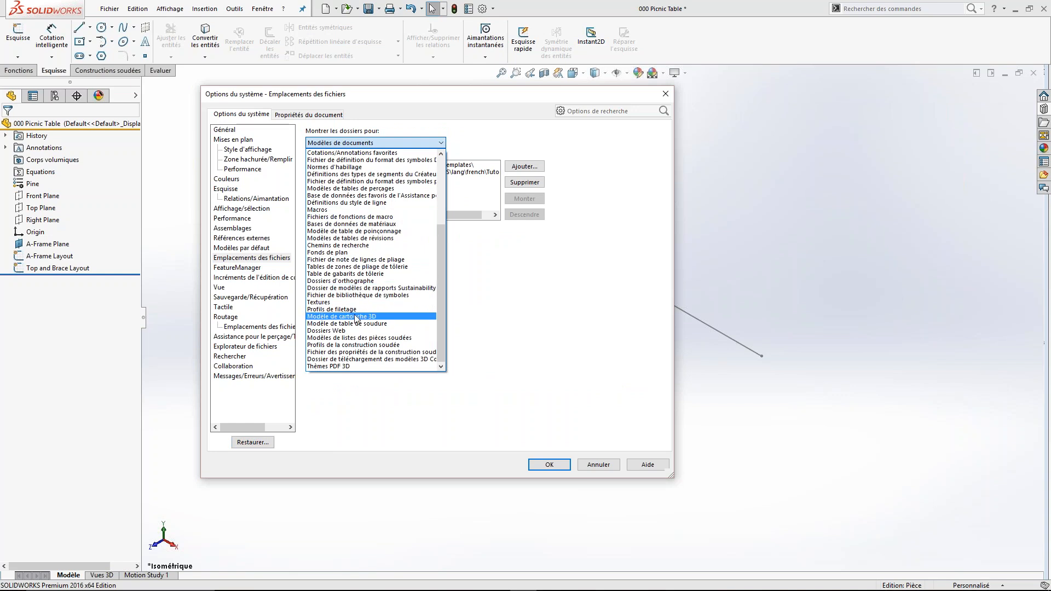
left_click(398, 346)
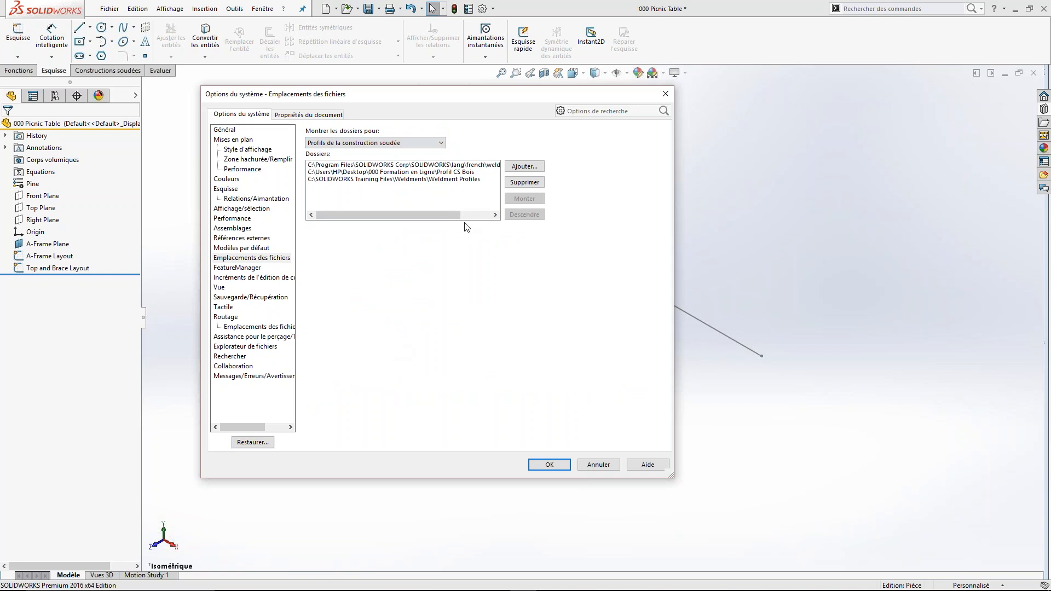
left_click(459, 173)
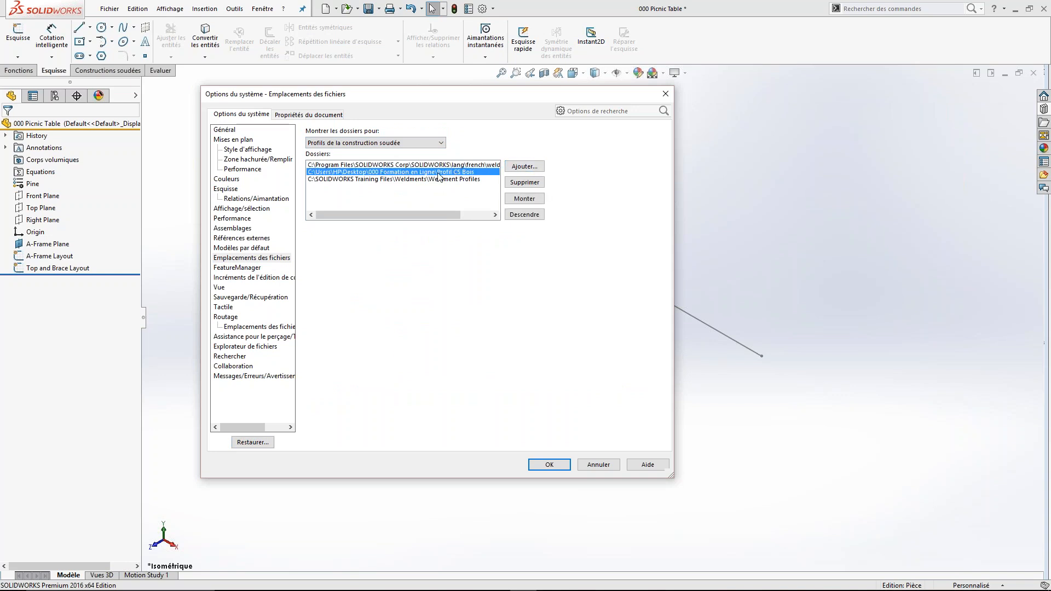
left_click(530, 188)
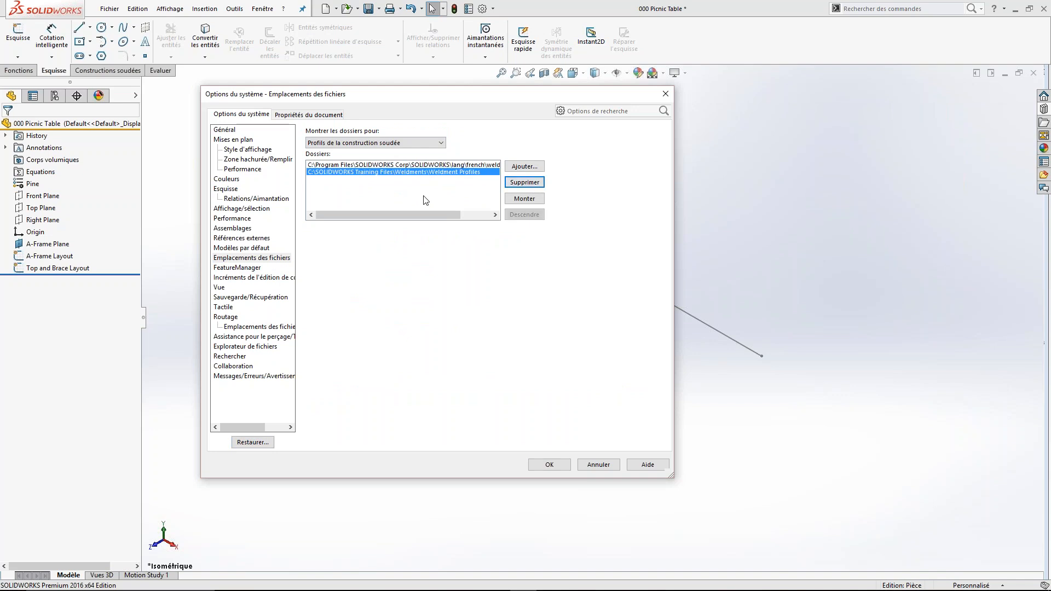
- Add the 000 Formation en Ligne\Profil CS Bois folder to the weldment profile file locations and accept the system options
left_click(524, 167)
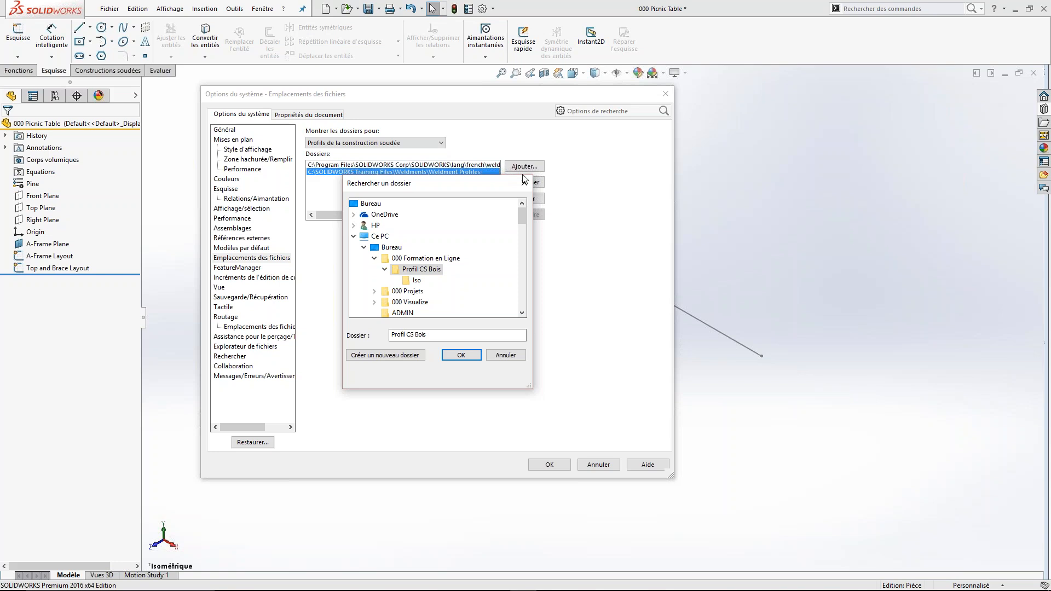
left_click(418, 258)
left_click(420, 269)
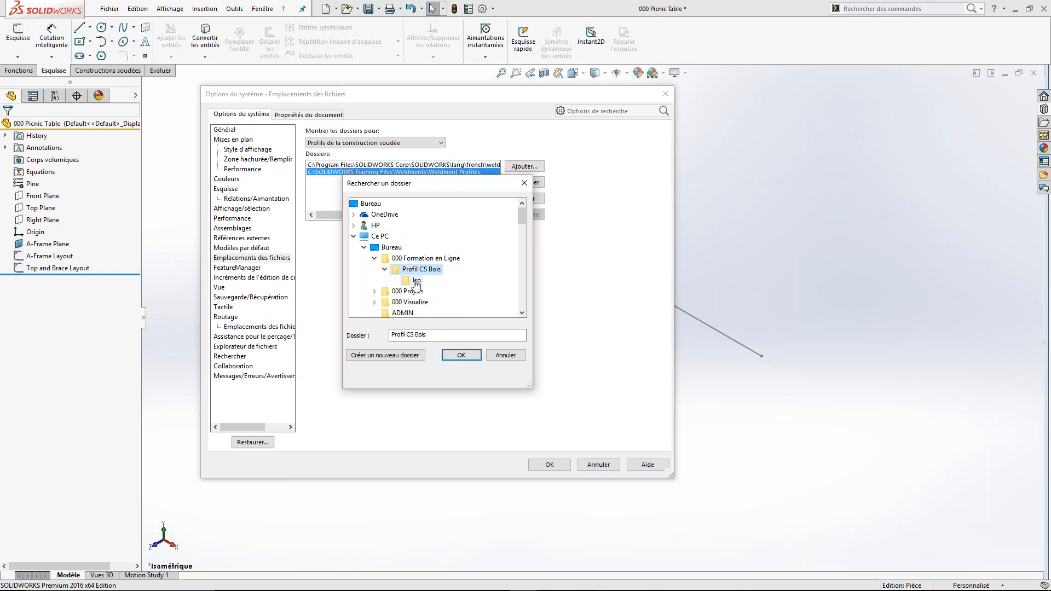
left_click(454, 355)
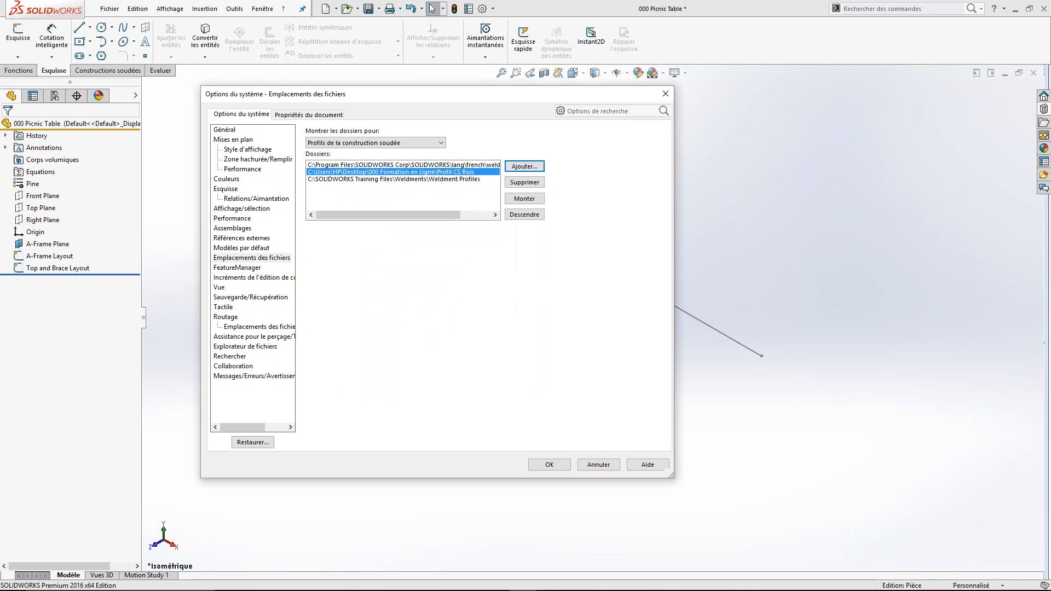
left_click(549, 465)
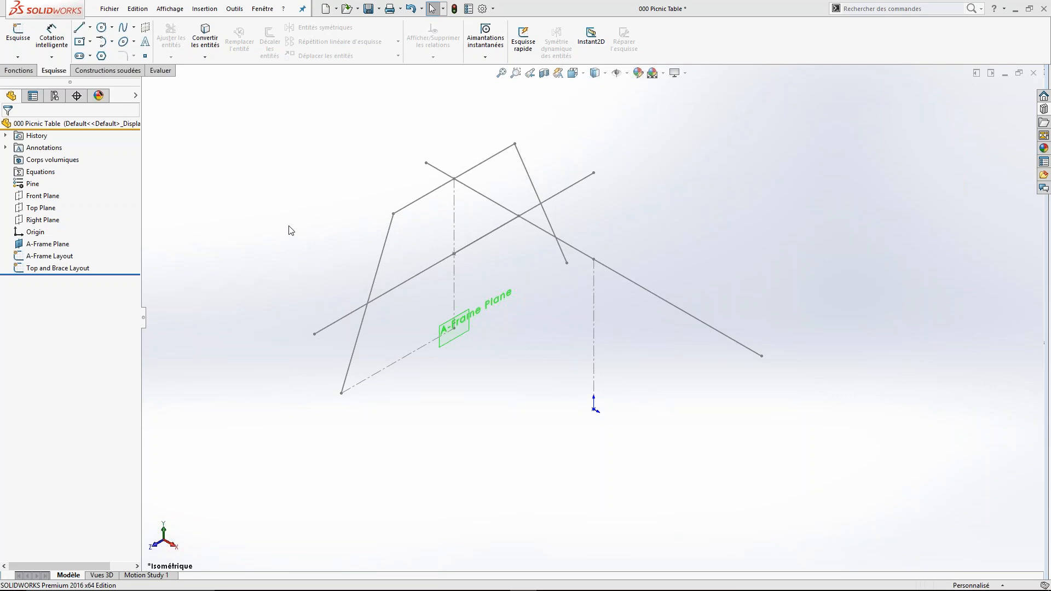
- Start a structural member using the iso standard, the Section Rectangle - Configured type and the 2 x 8 size
left_click(109, 70)
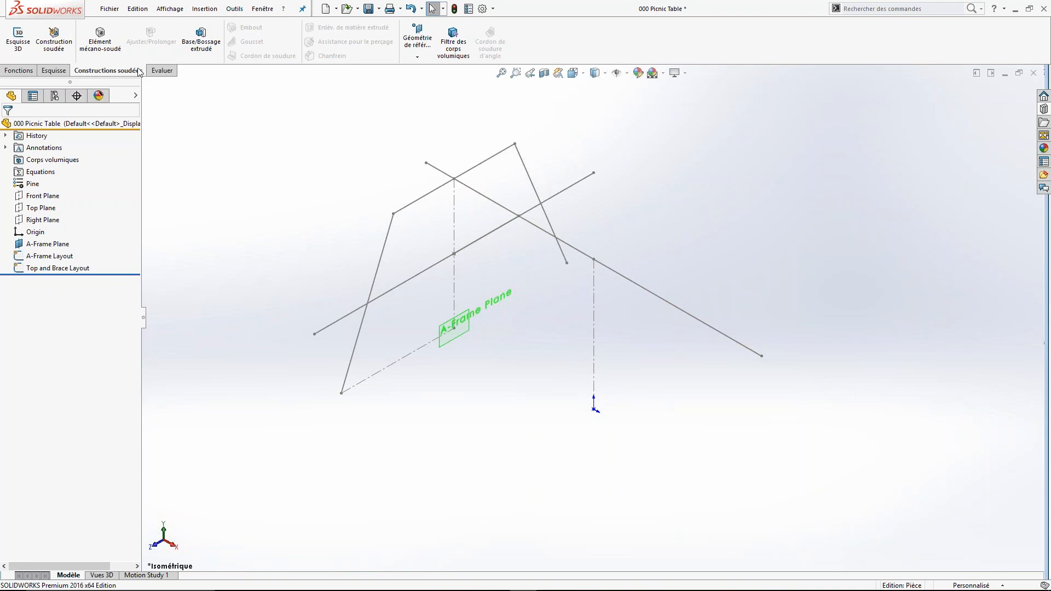
right_click(173, 71)
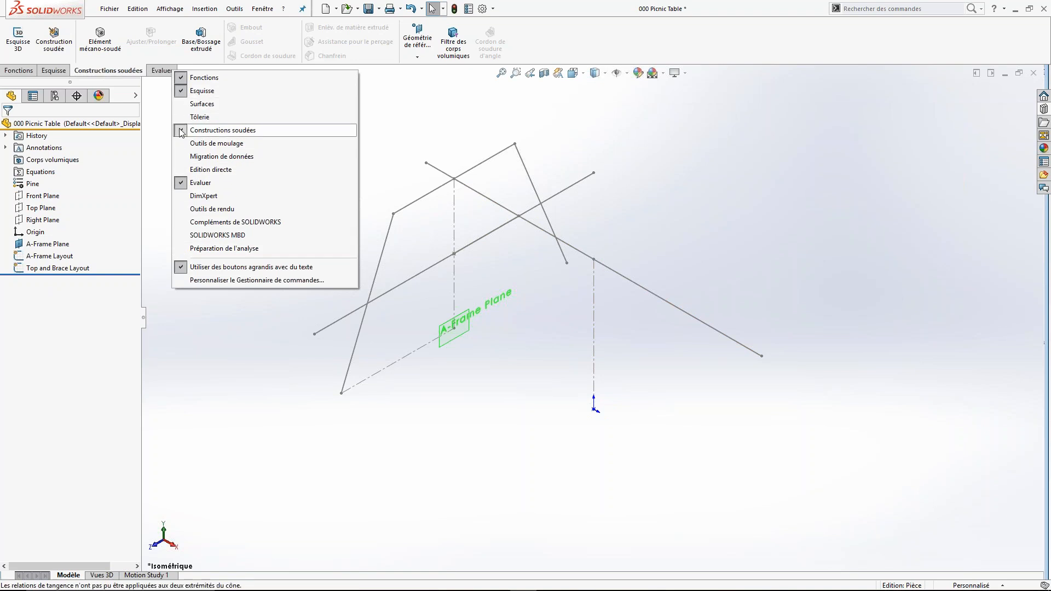
left_click(166, 110)
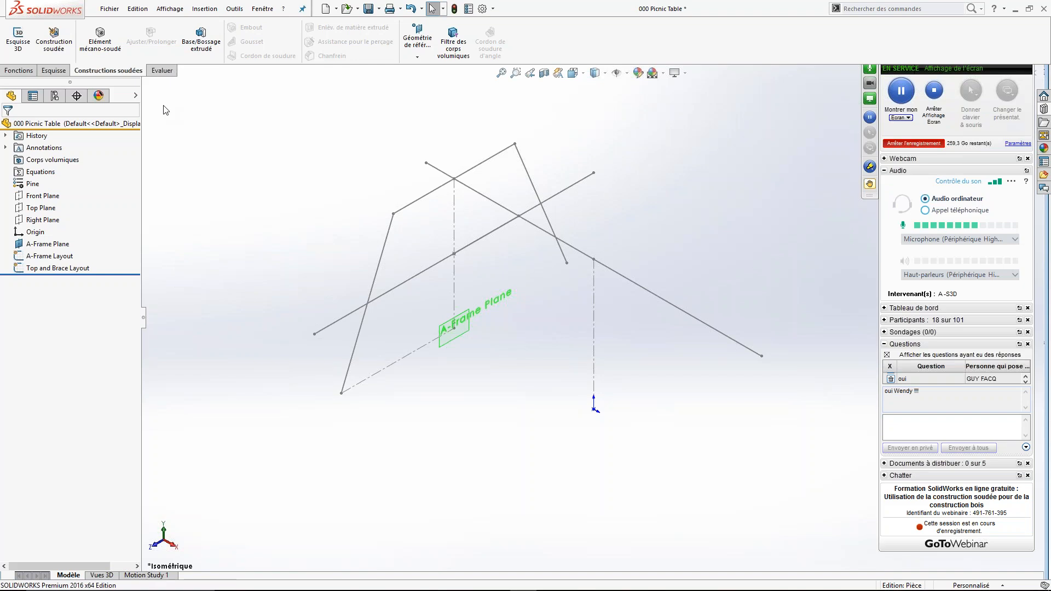
left_click(119, 42)
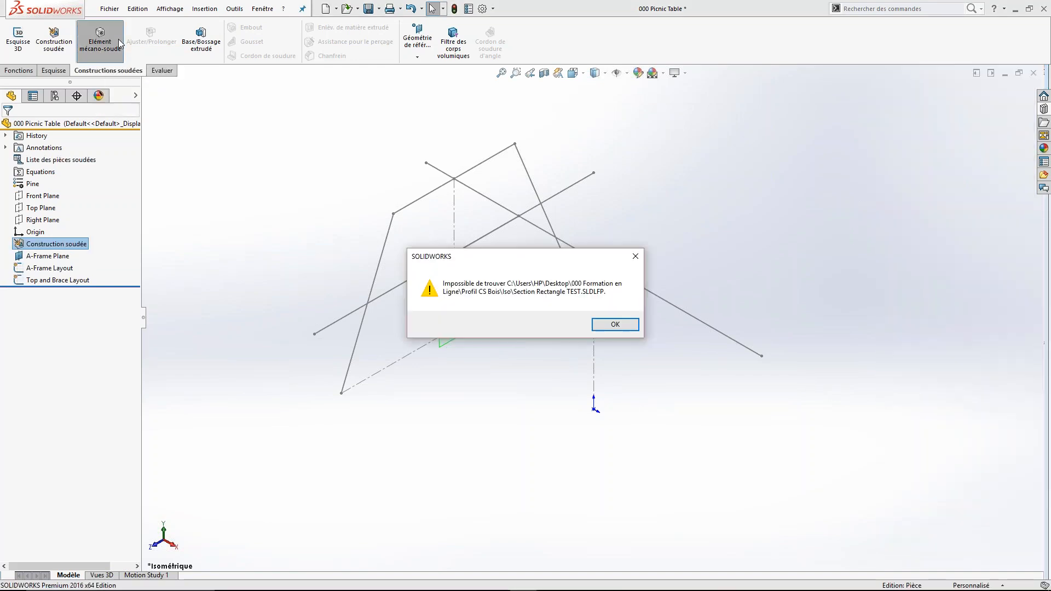
left_click(607, 326)
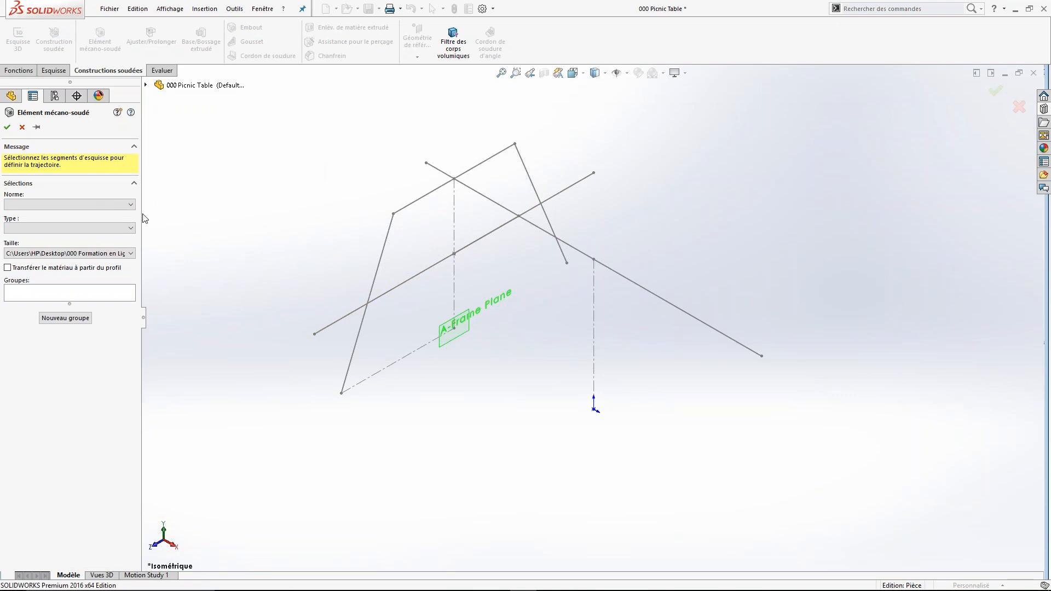
left_click(131, 205)
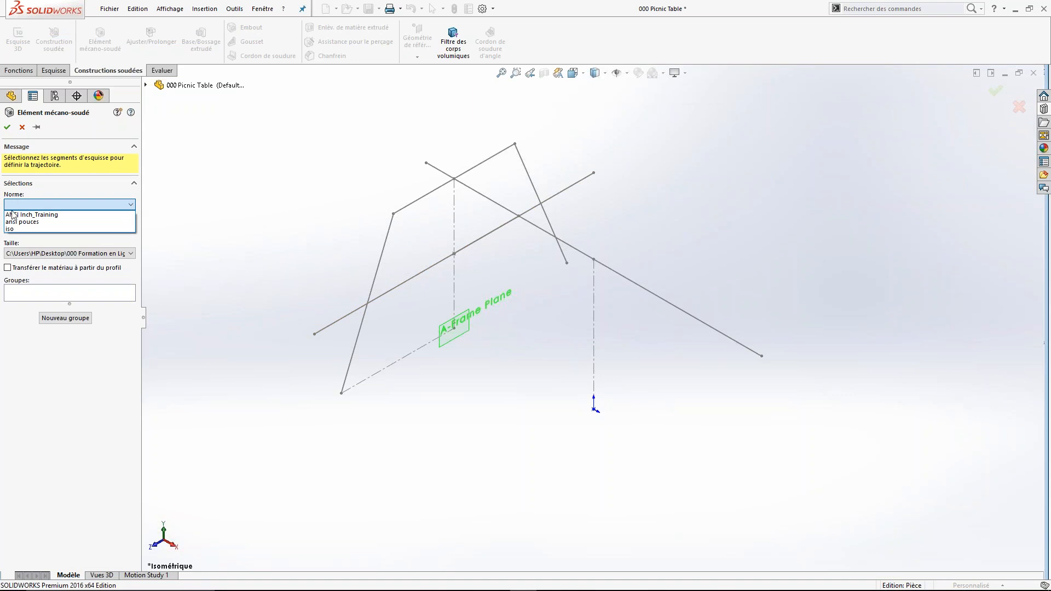
left_click(13, 229)
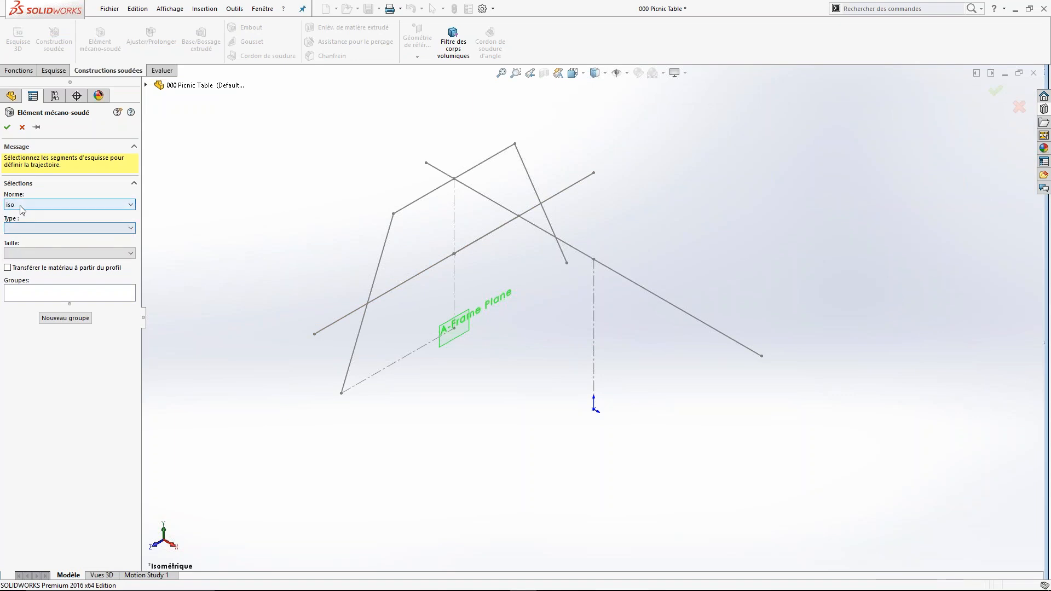
left_click(132, 229)
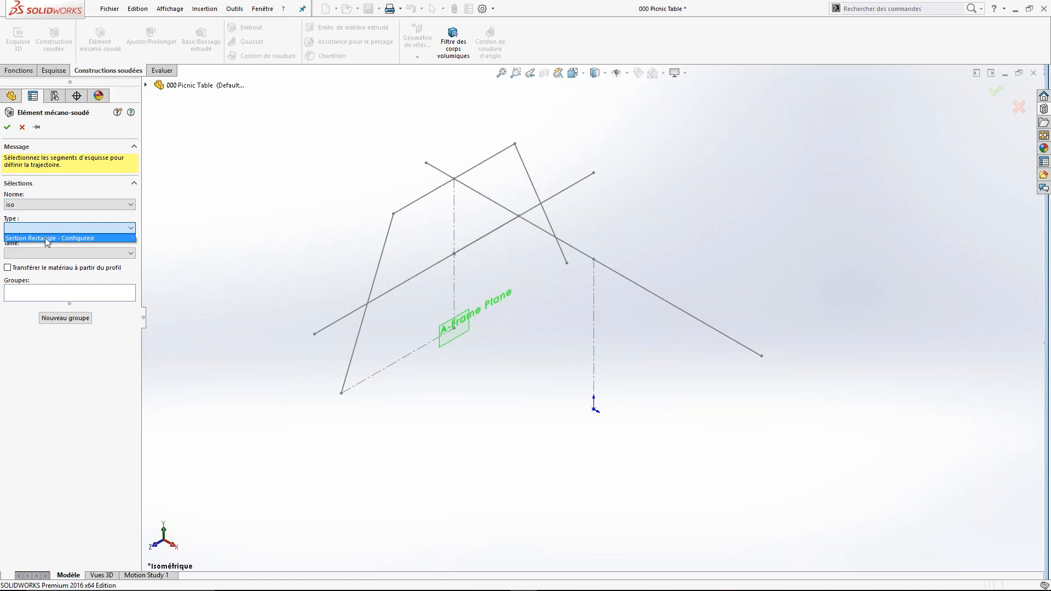
left_click(112, 239)
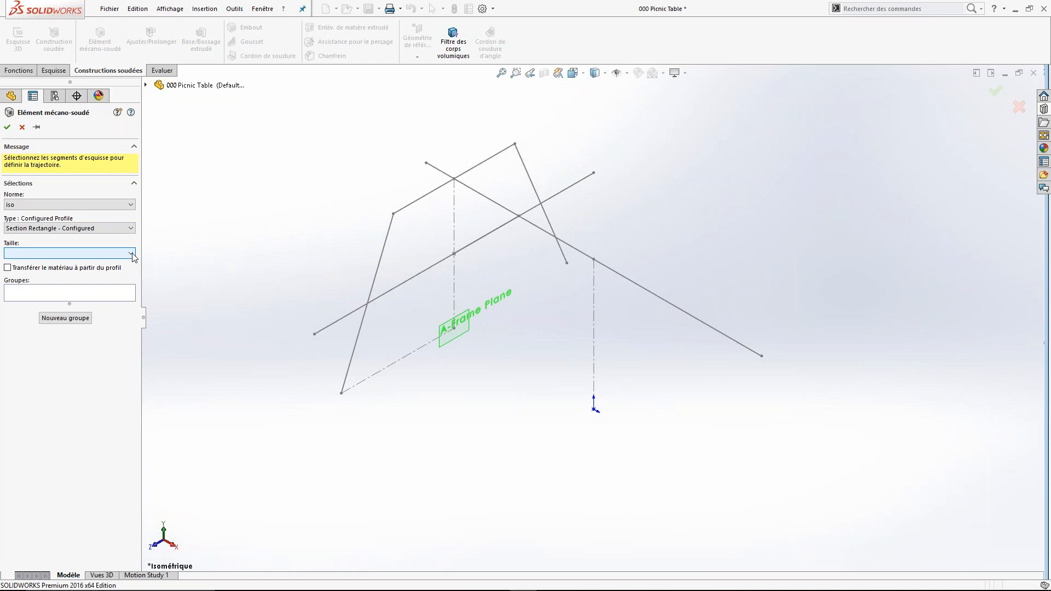
left_click(131, 253)
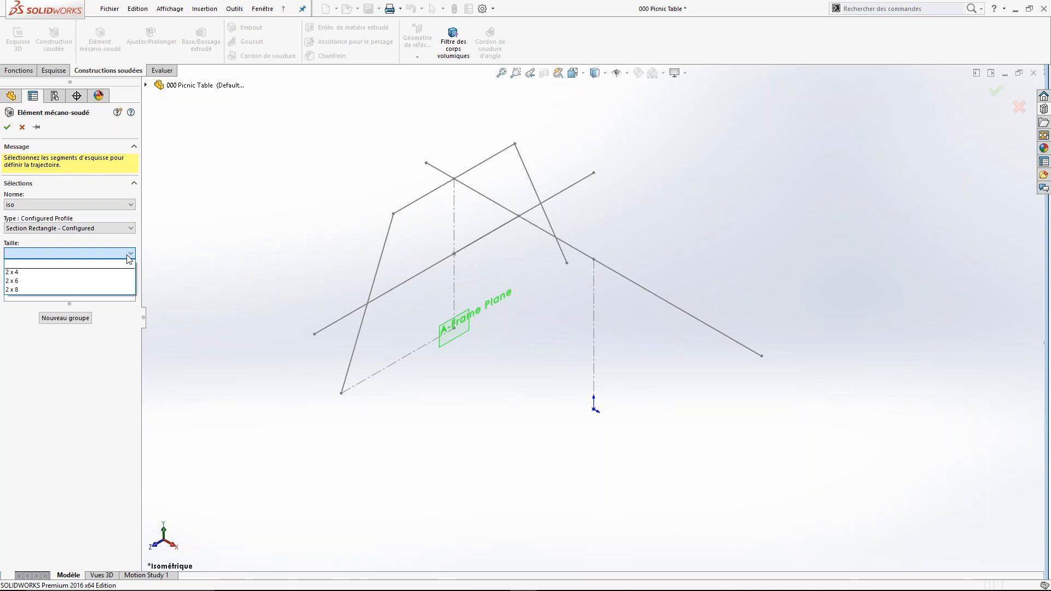
left_click(13, 290)
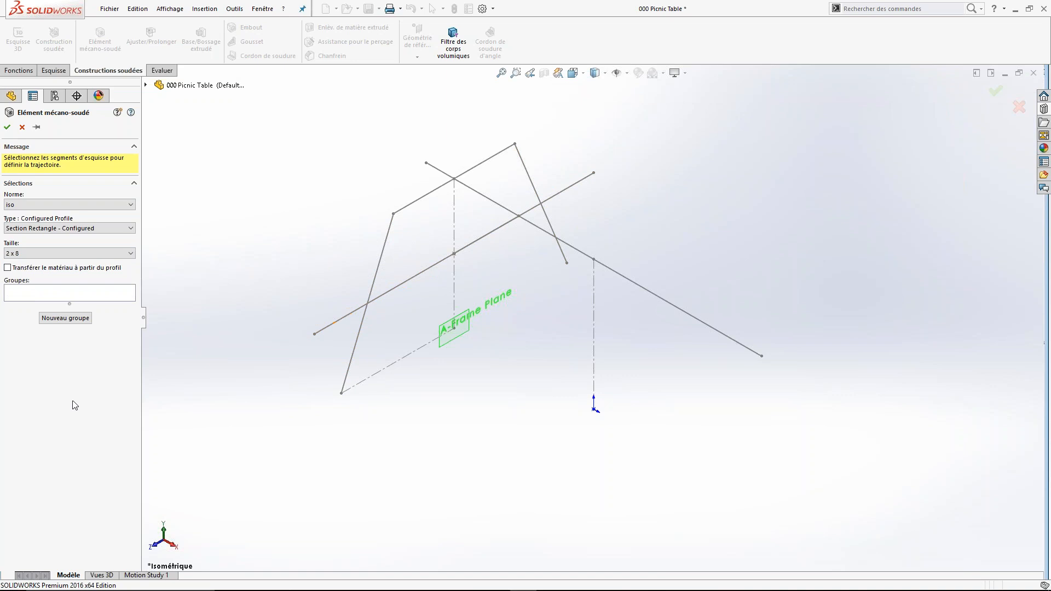
- Assign the first inclined leg line (Ligne3) of the A-Frame Layout sketch to the structural member's first group
left_click(23, 294)
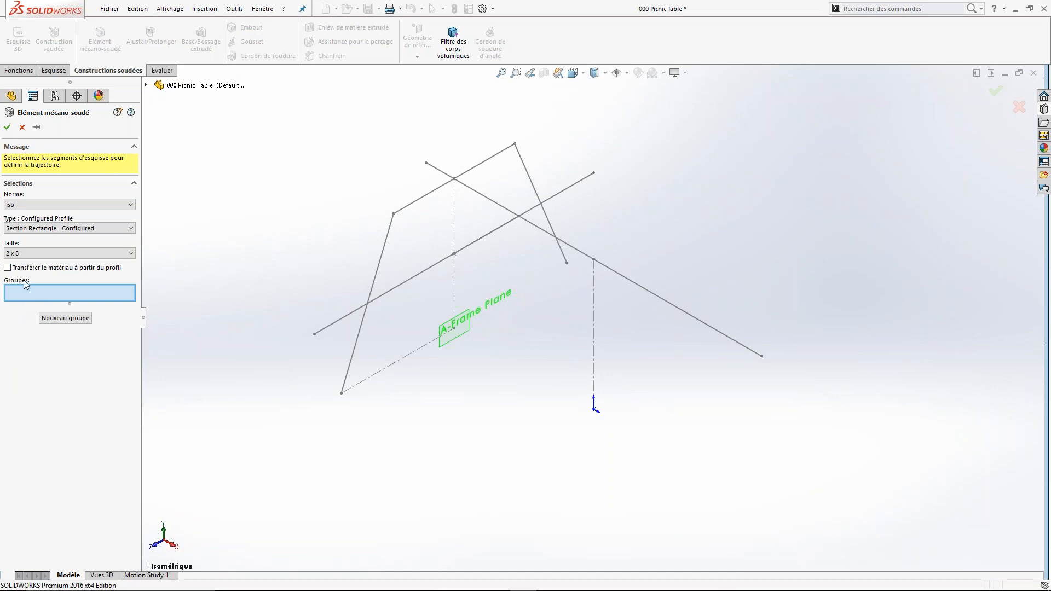
left_click(382, 265)
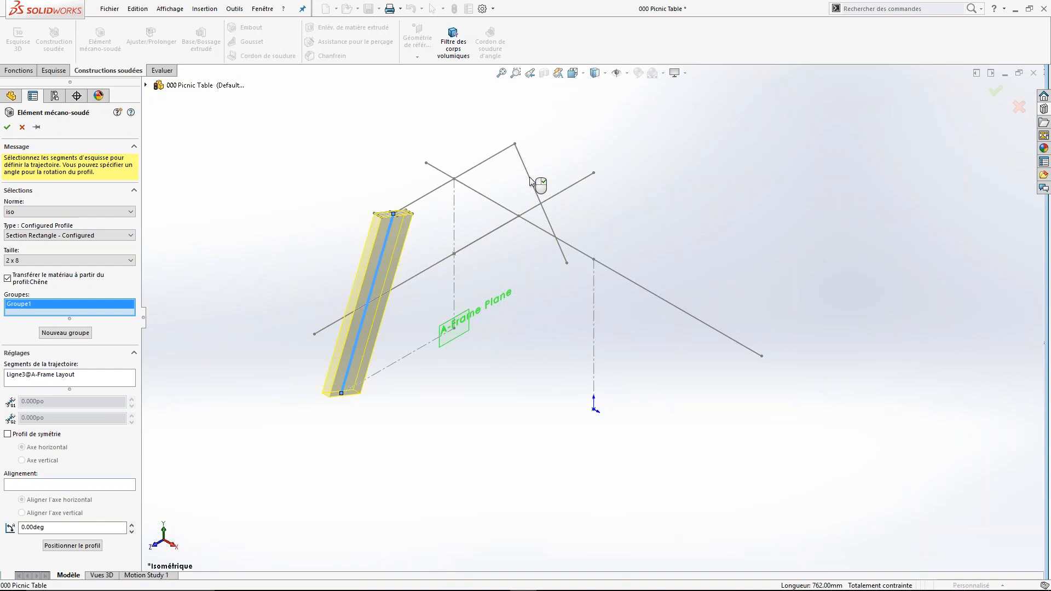
scroll(468, 297, "down", 3)
middle_click_drag(468, 294, 437, 248)
scroll(576, 340, "up", 3)
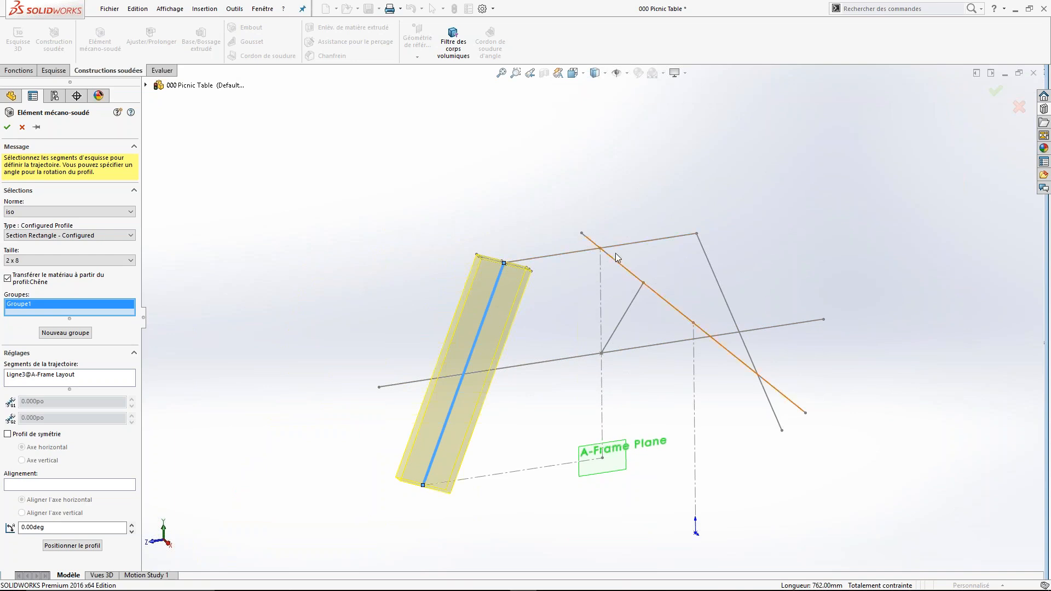
- Try adding the A-frame's top line and opposite leg line to the first group, and take them back out
left_click(567, 260)
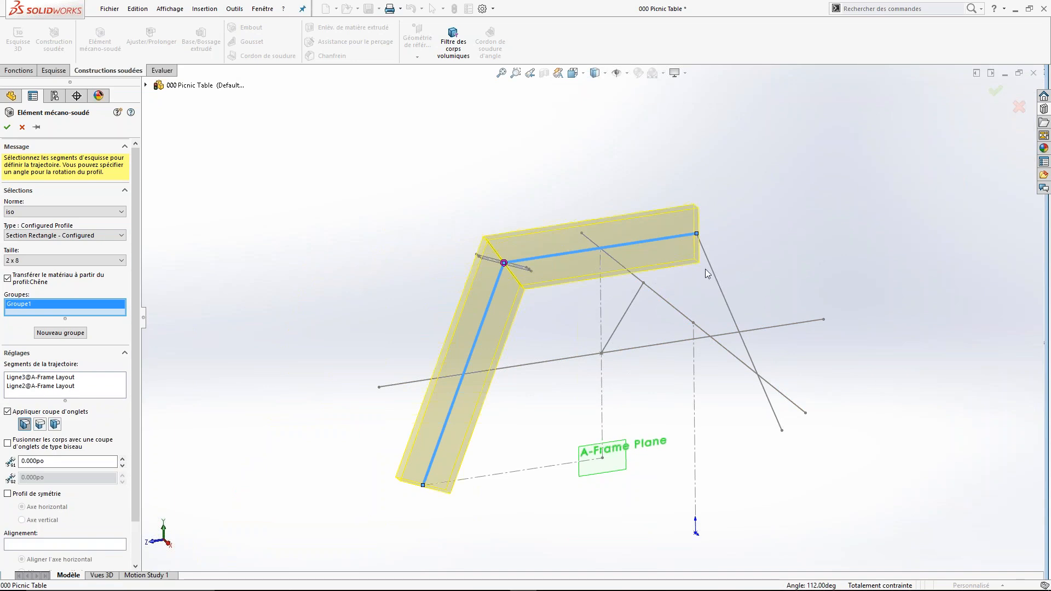
left_click(717, 279)
left_click(719, 278)
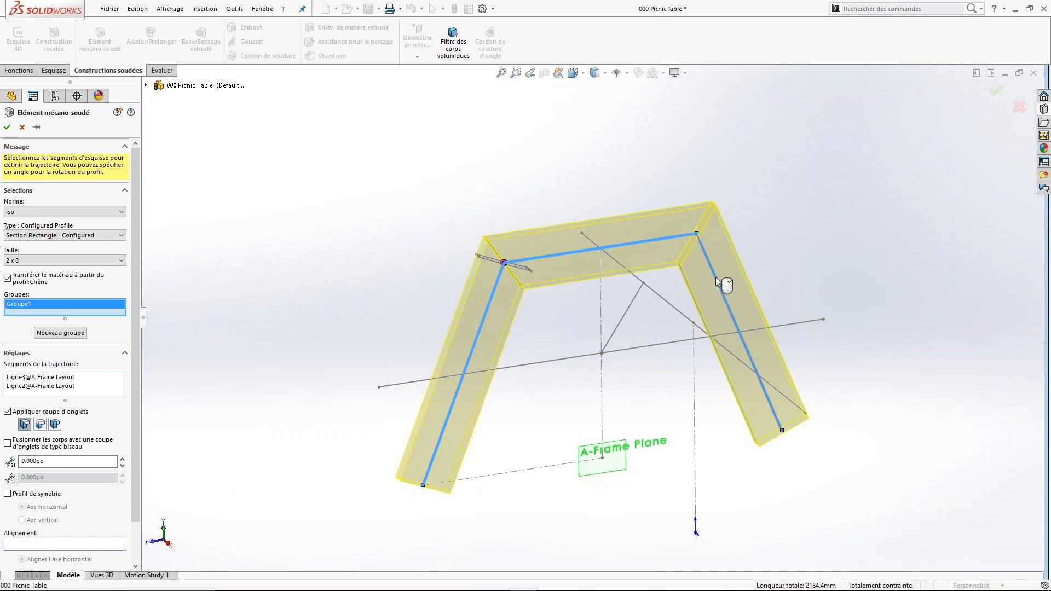
left_click(663, 236)
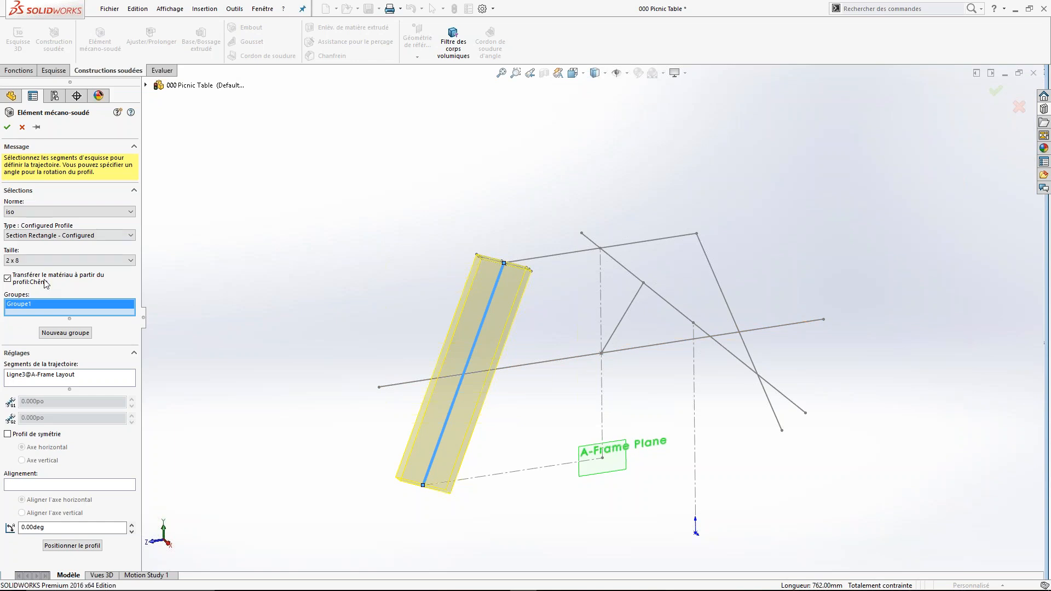
- Try a second group on the opposite leg line of the A-frame, and delete that group
left_click(72, 334)
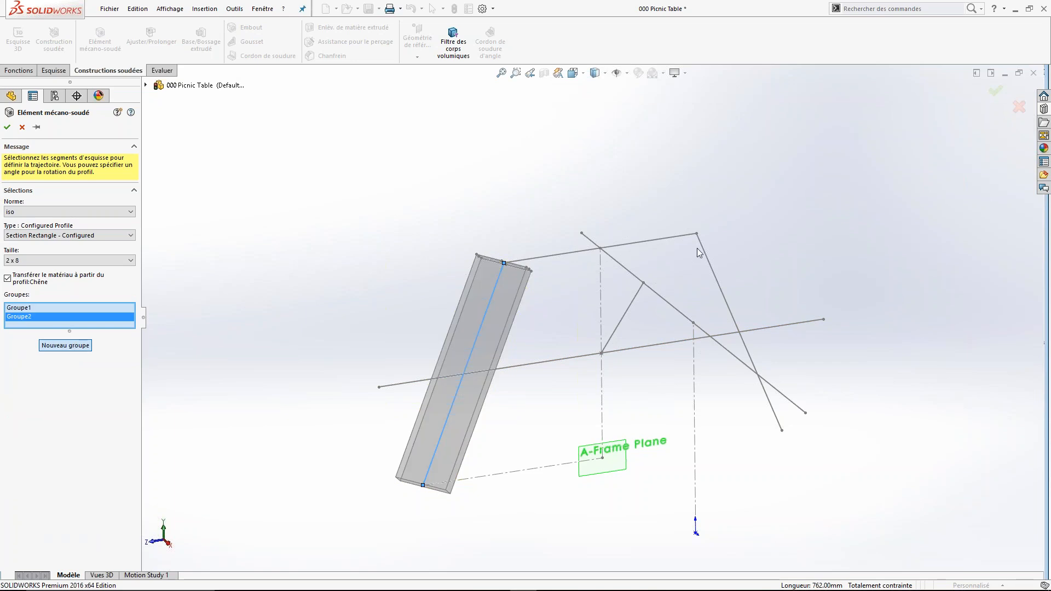
left_click(749, 356)
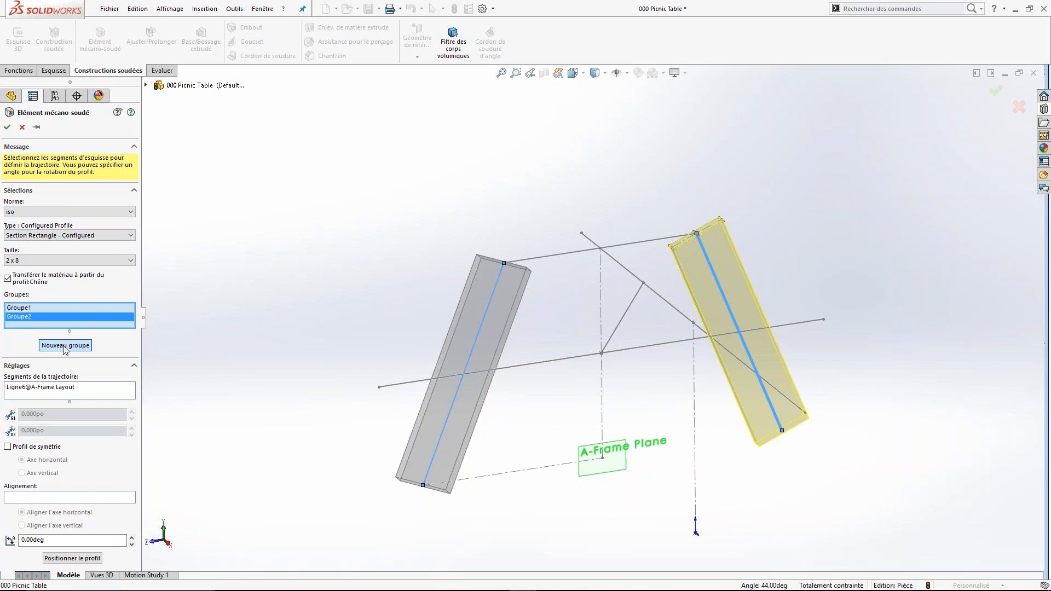
right_click(84, 320)
left_click(119, 340)
- Reposition the first leg's profile so its upper outer corner coincides with the endpoint of the path line
scroll(587, 383, "down", 3)
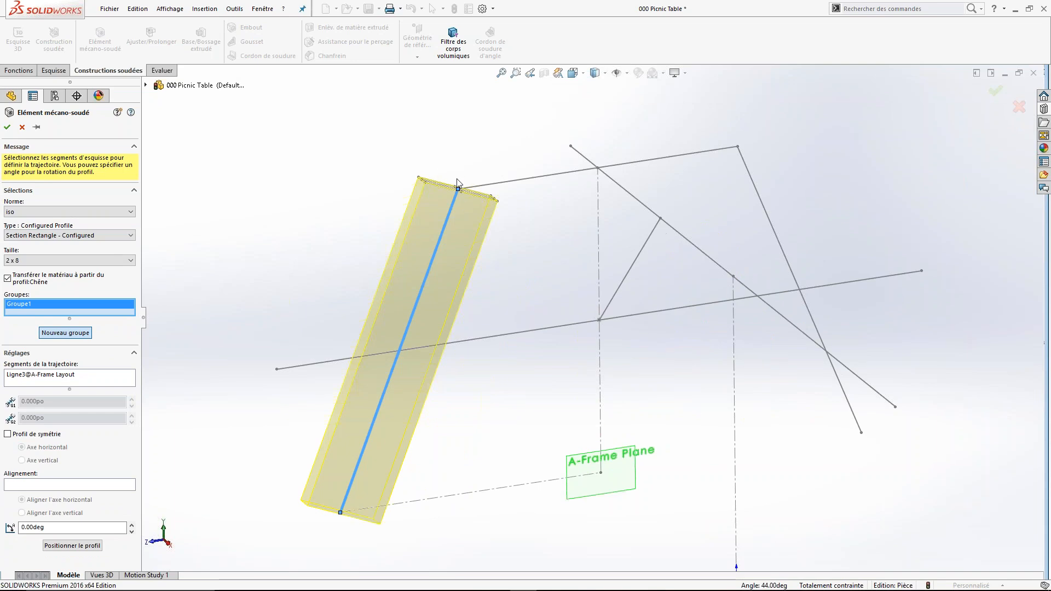
scroll(457, 183, "down", 4)
middle_click_drag(510, 296, 510, 305)
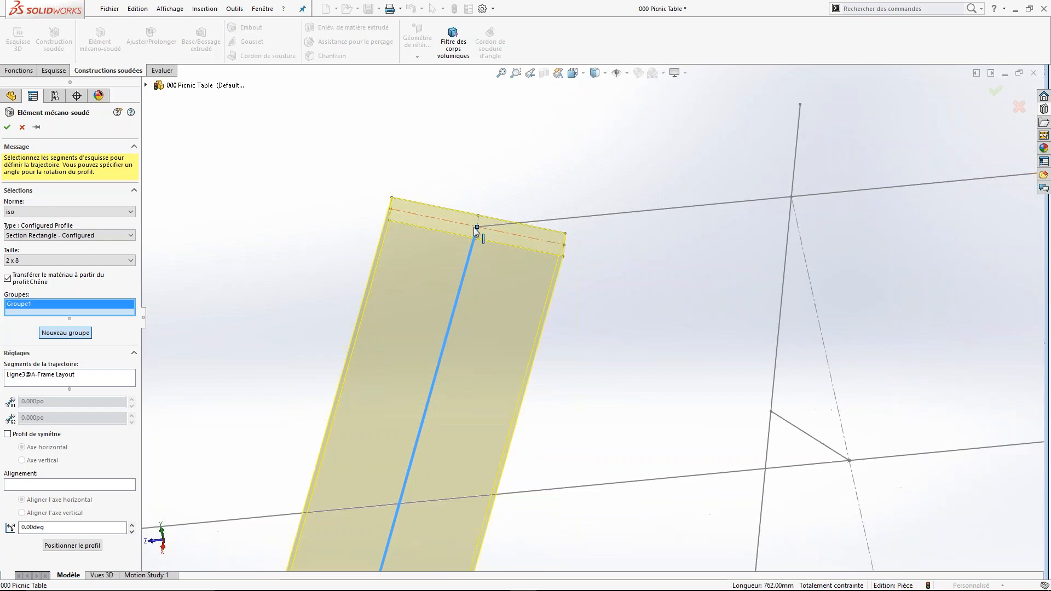
middle_click_drag(489, 220, 496, 589)
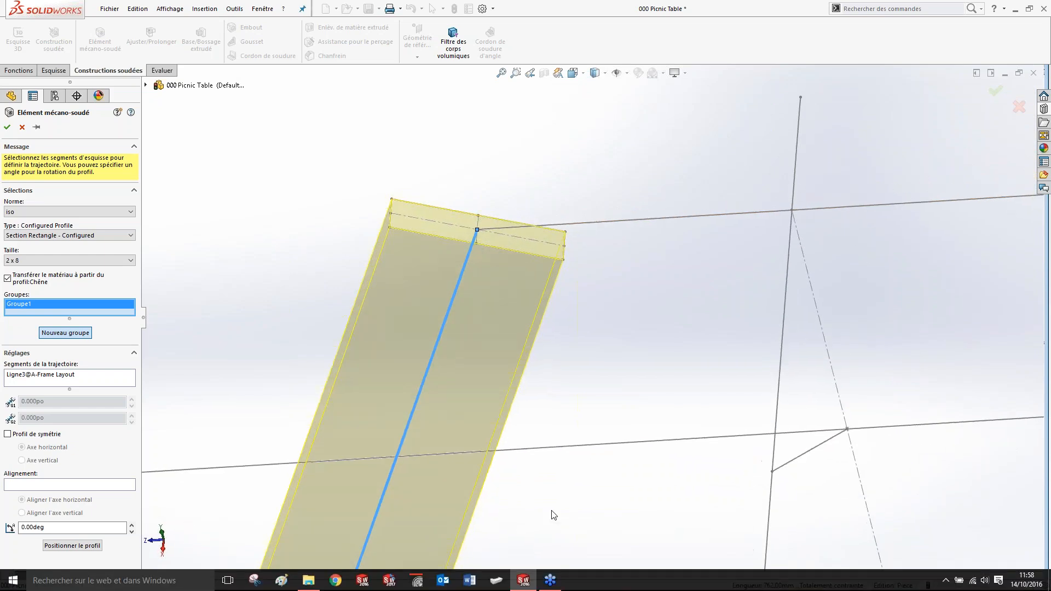
middle_click_drag(554, 383, 551, 438)
scroll(451, 205, "down", 3)
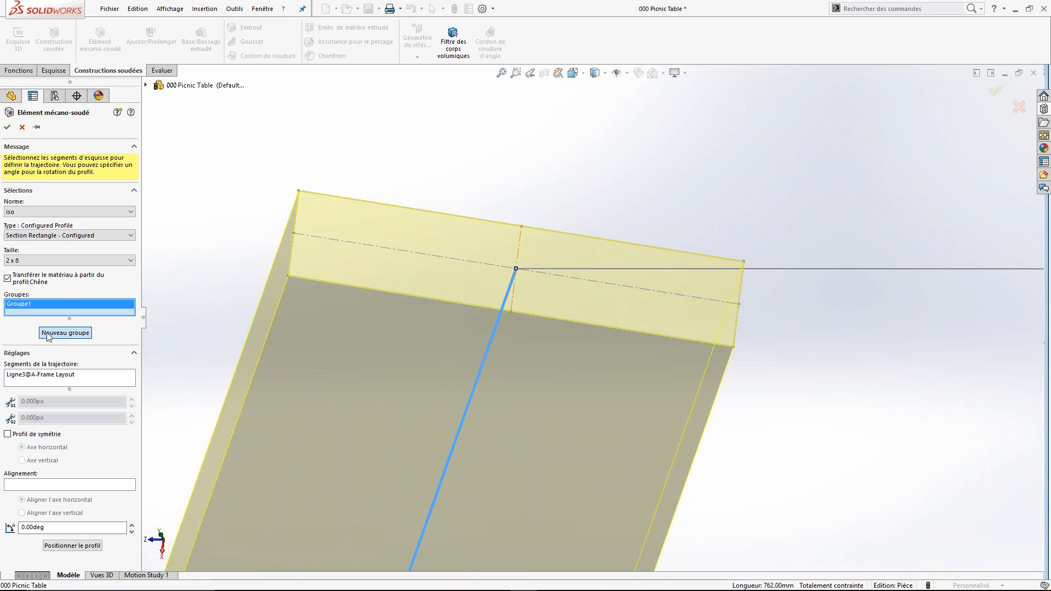
left_click(70, 550)
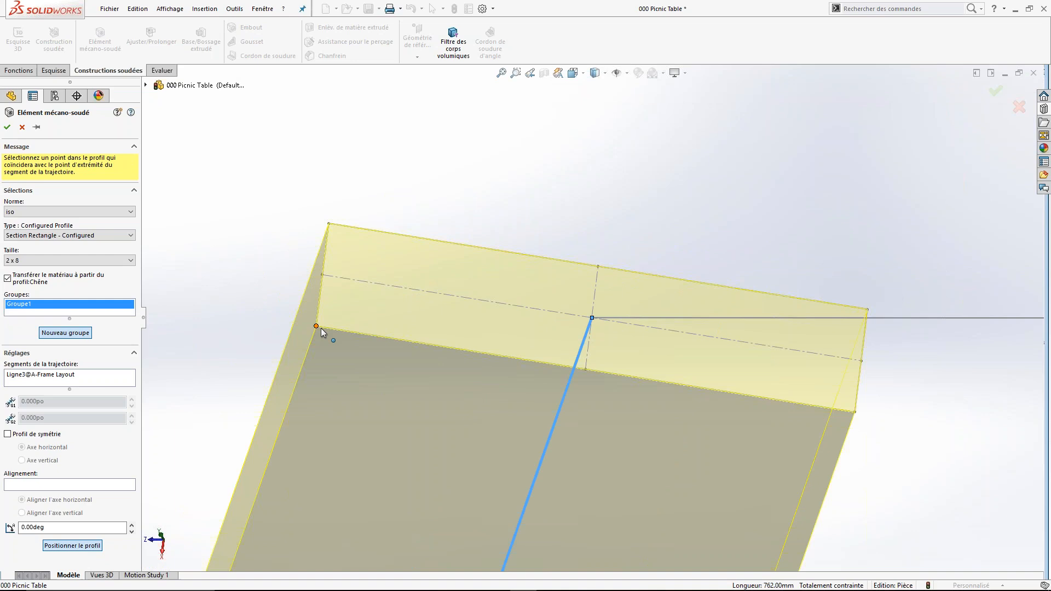
left_click(329, 223)
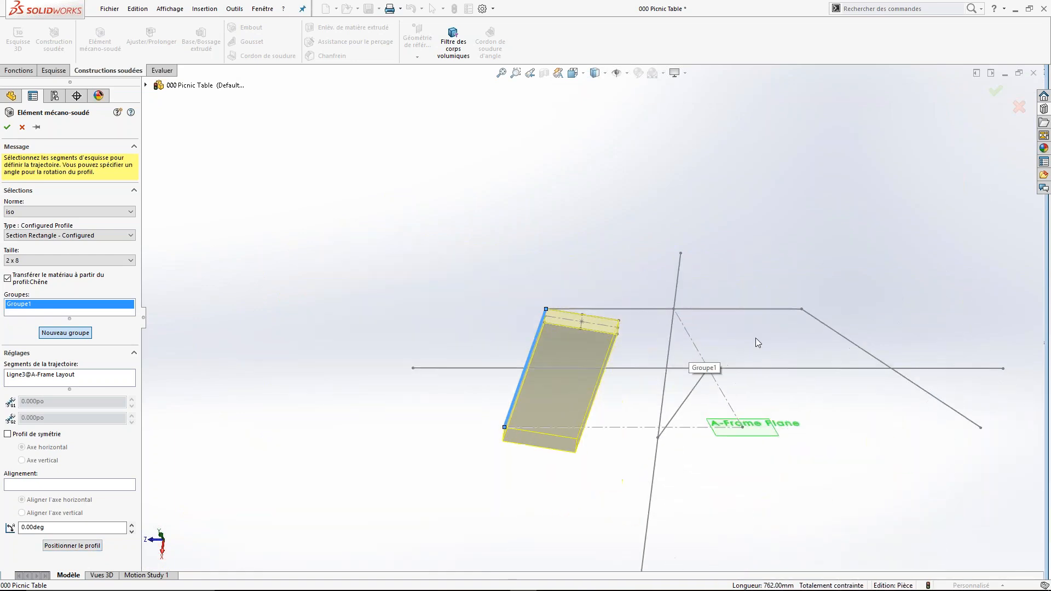
- Add a new group on the opposite leg line (Ligne6) and locate its profile by the upper outer corner
left_click(86, 335)
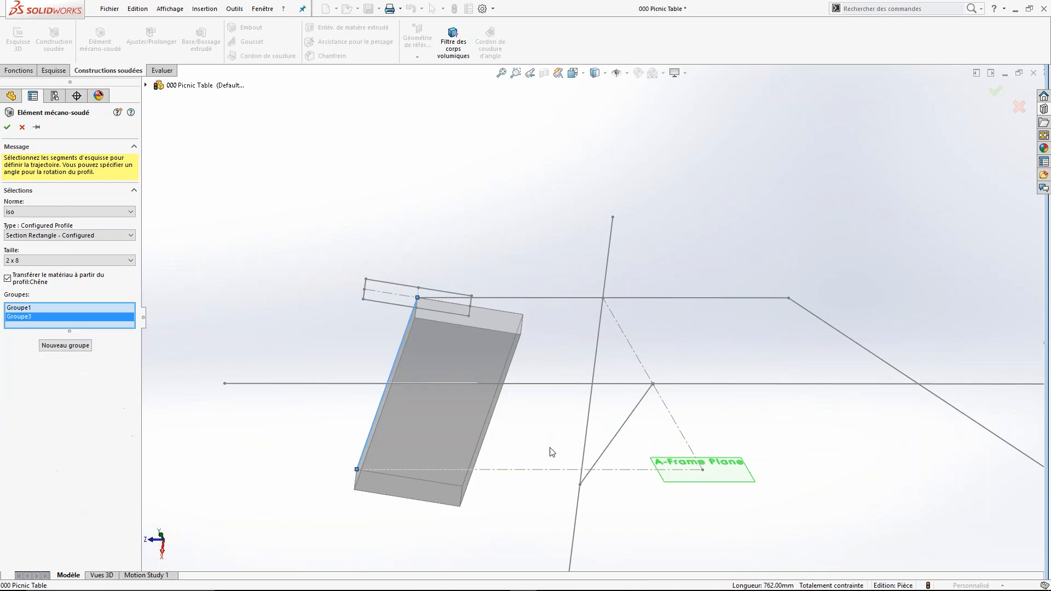
left_click(794, 303)
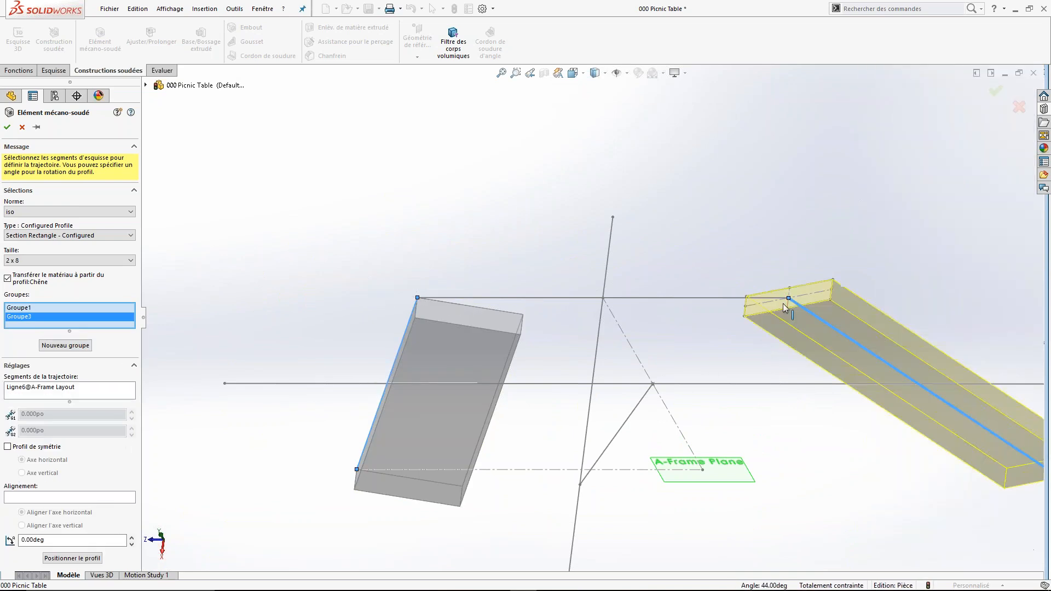
left_click(97, 559)
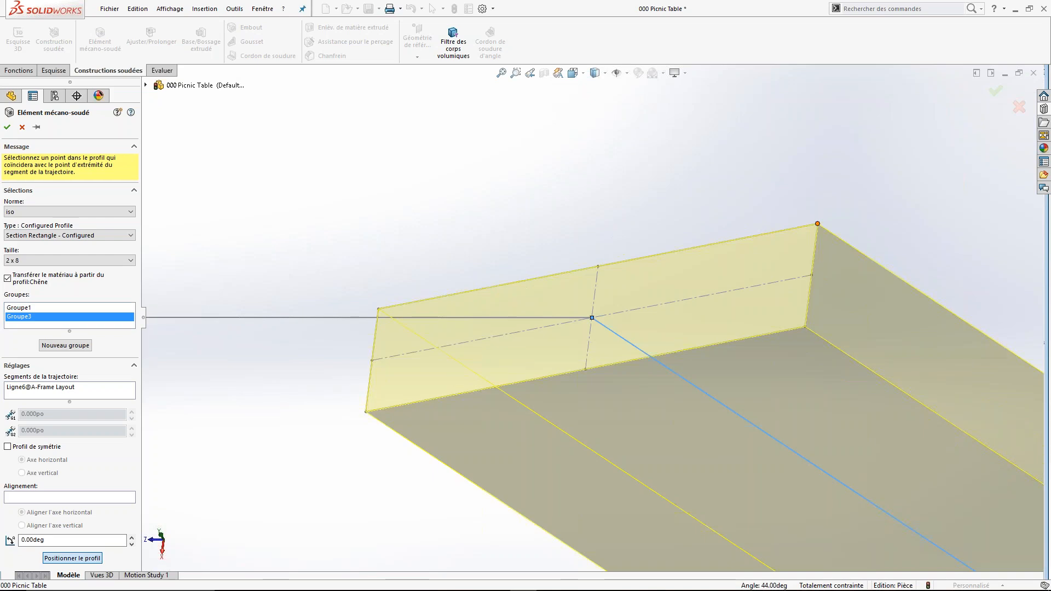
left_click(818, 222)
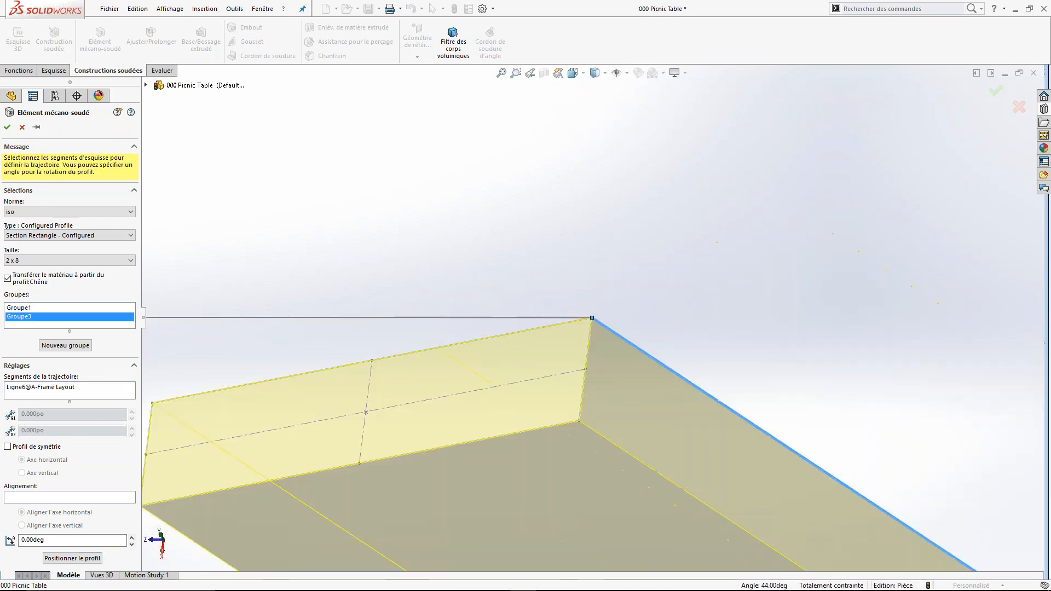
- Add a new group to the structural member on the A-frame's horizontal crossbar line (Ligne4@A-Frame Layout)
scroll(593, 364, "up", 4)
middle_click_drag(156, 449, 170, 352)
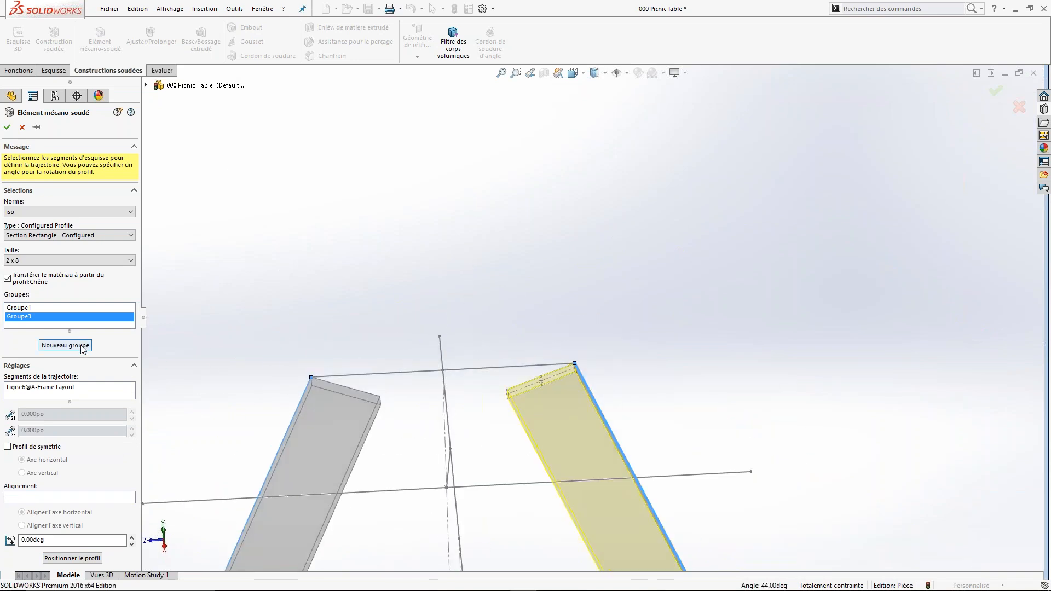
left_click(66, 346)
scroll(399, 458, "up", 4)
mouse_move(399, 458)
middle_mouse_down()
mouse_move(504, 449)
mouse_move(551, 474)
mouse_move(518, 460)
middle_mouse_up()
scroll(416, 433, "up", 1)
scroll(455, 409, "down", 1)
scroll(590, 298, "down", 6)
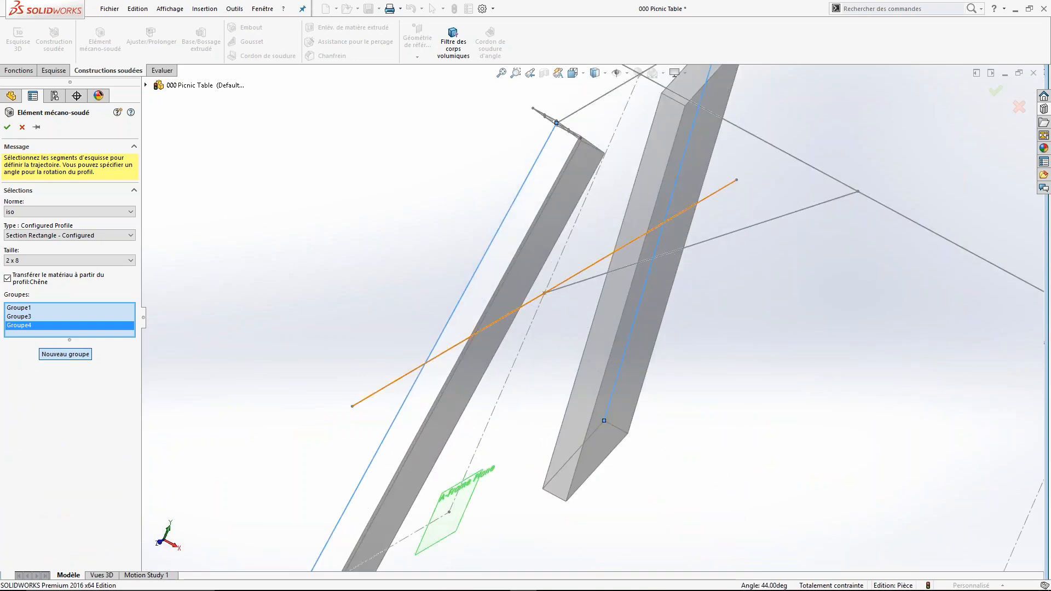
left_click(569, 278)
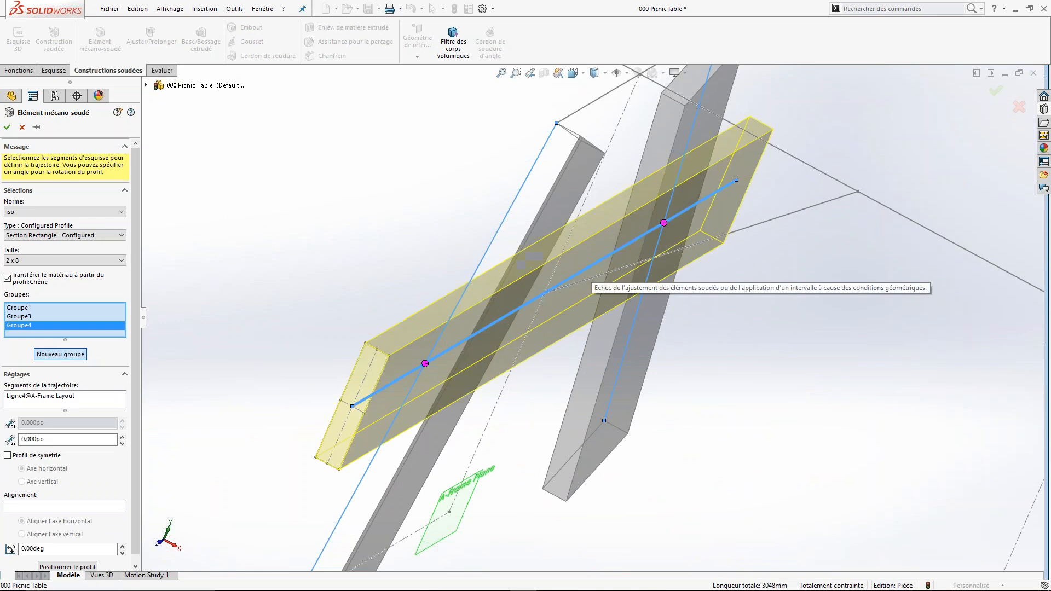
- Try locating the crossbar's profile by its upper corner and by the midpoint of its outer long side
middle_click_drag(581, 346, 601, 323)
left_click_drag(135, 493, 132, 539)
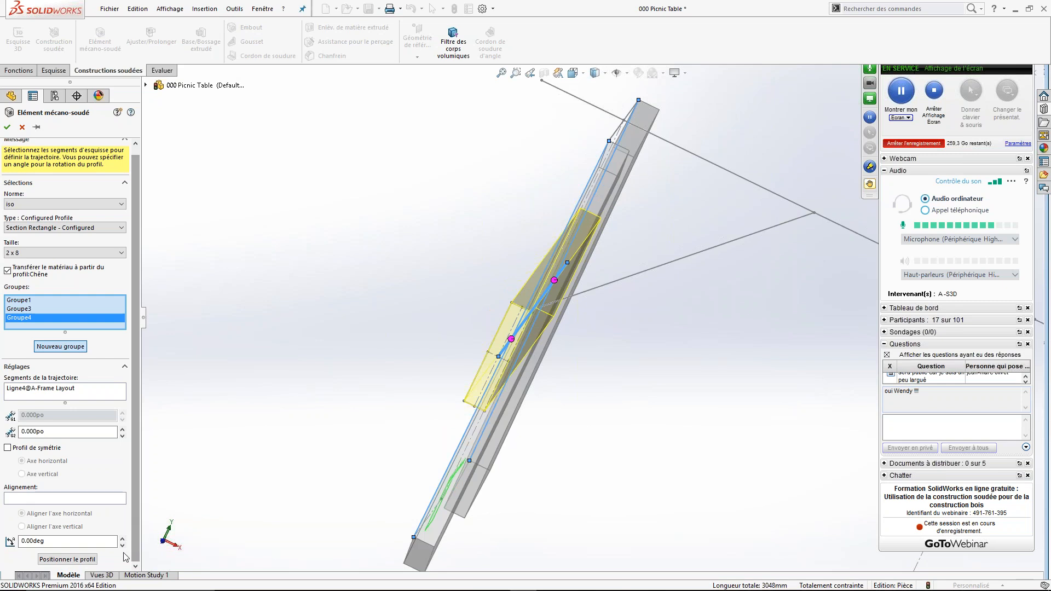
left_click(75, 561)
scroll(672, 324, "up", 5)
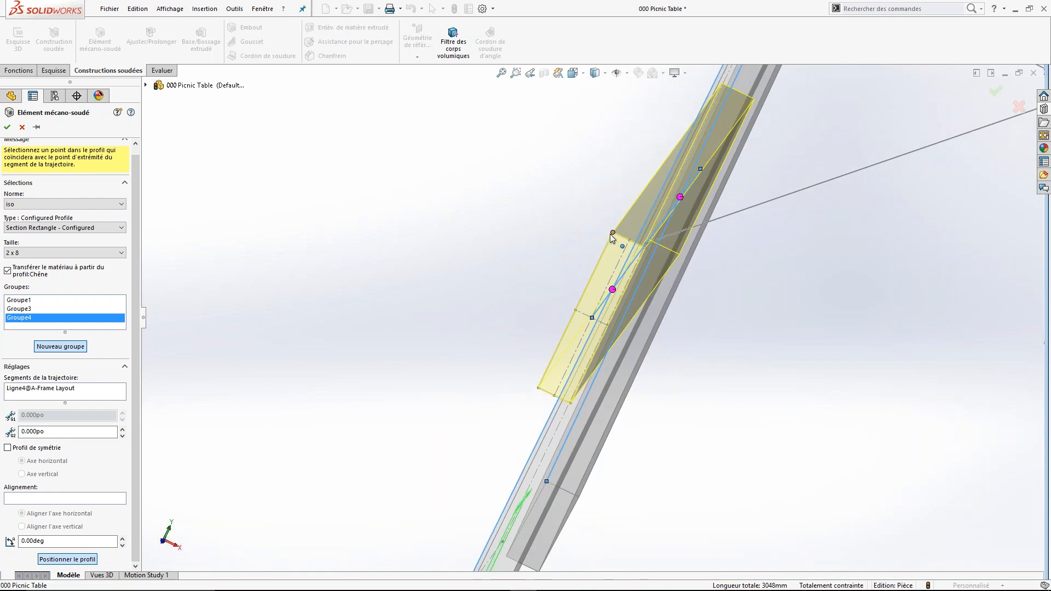
left_click(610, 234)
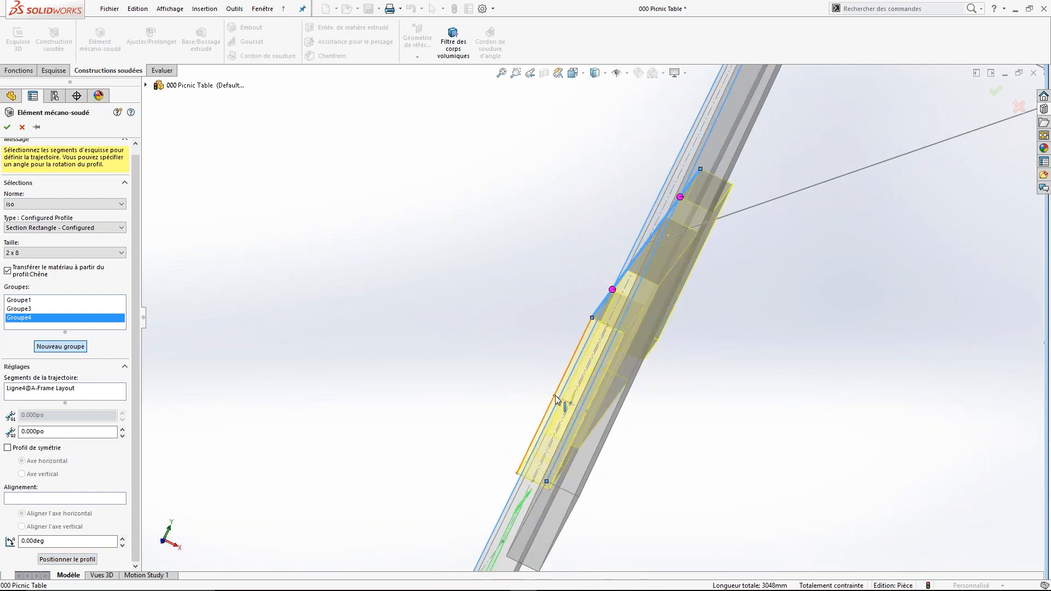
left_click(68, 559)
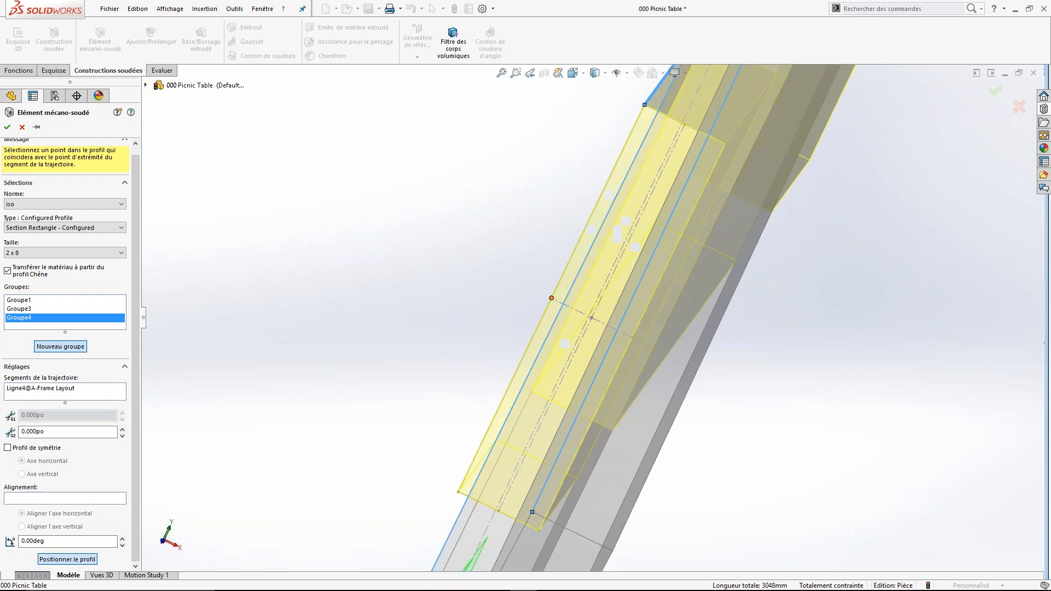
left_click(551, 299)
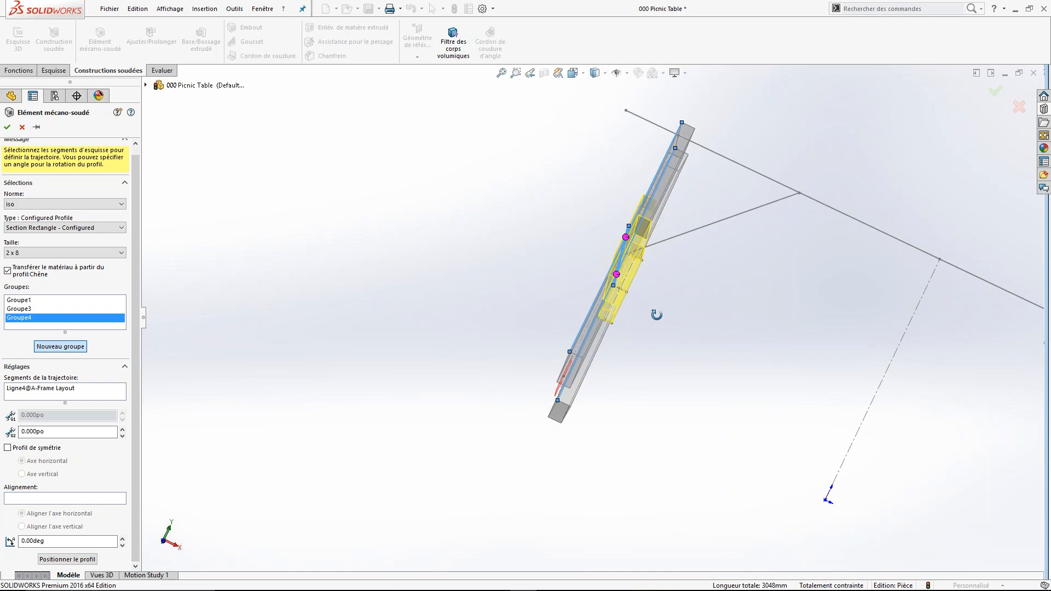
middle_click_drag(657, 315, 651, 314)
scroll(646, 249, "down", 3)
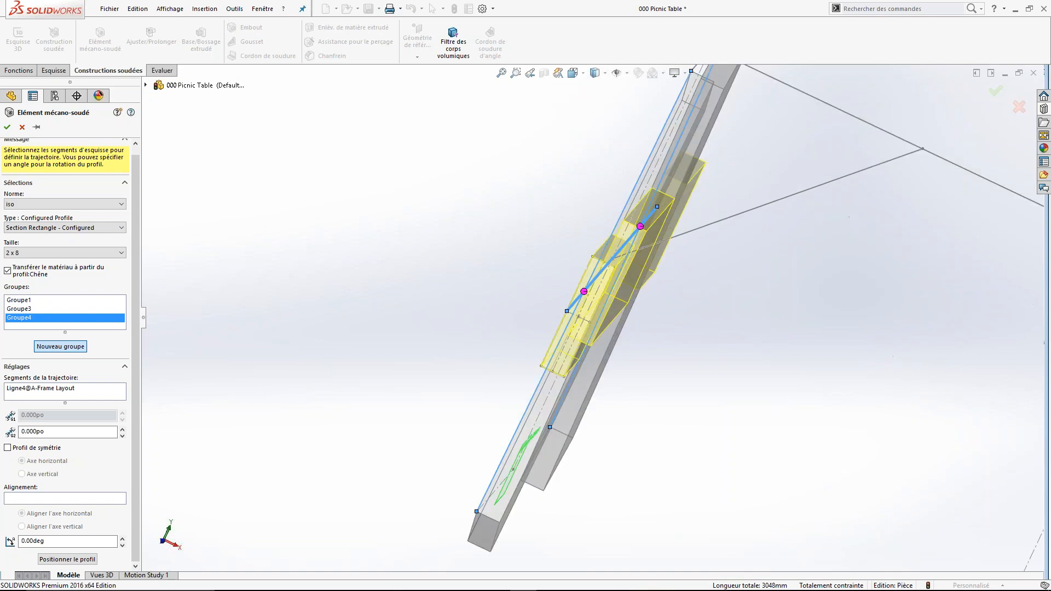
- Locate the crossbar's profile by the midpoint of its opposite long side, and accept the 2 x 8 structural member
left_click(67, 559)
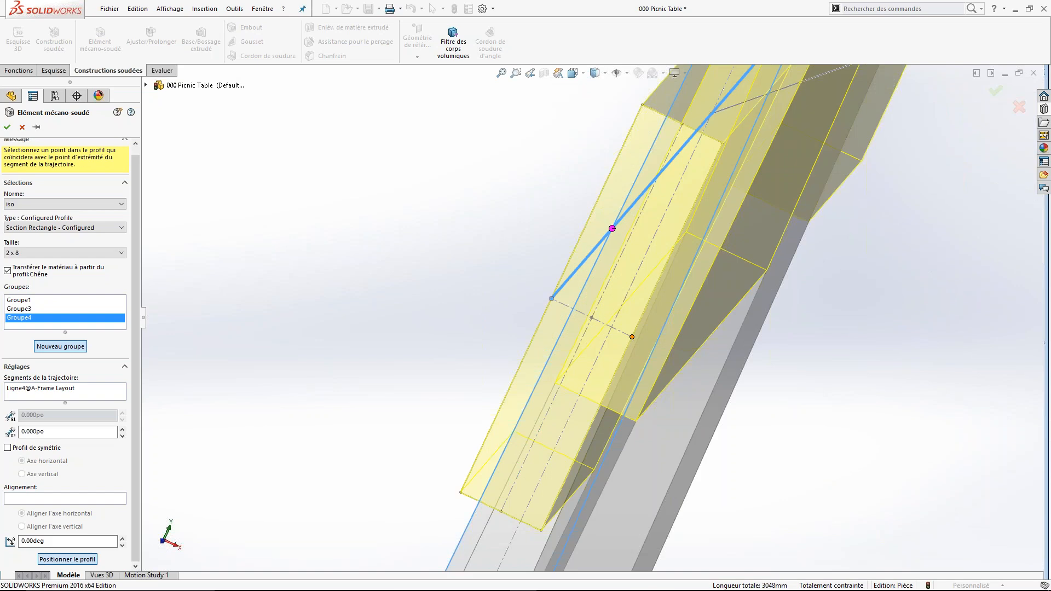
left_click(629, 338)
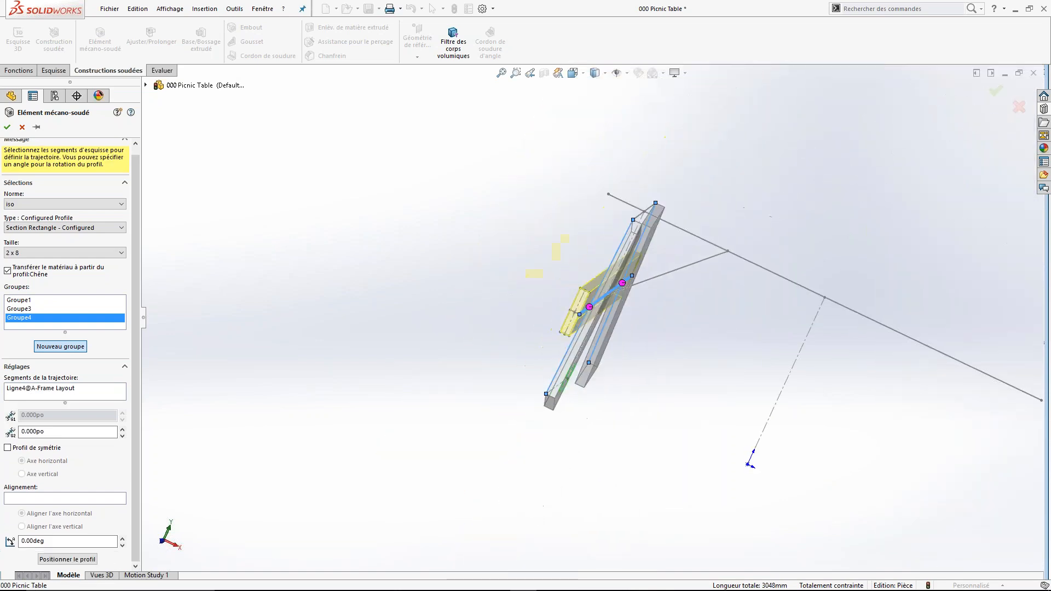
left_click(9, 129)
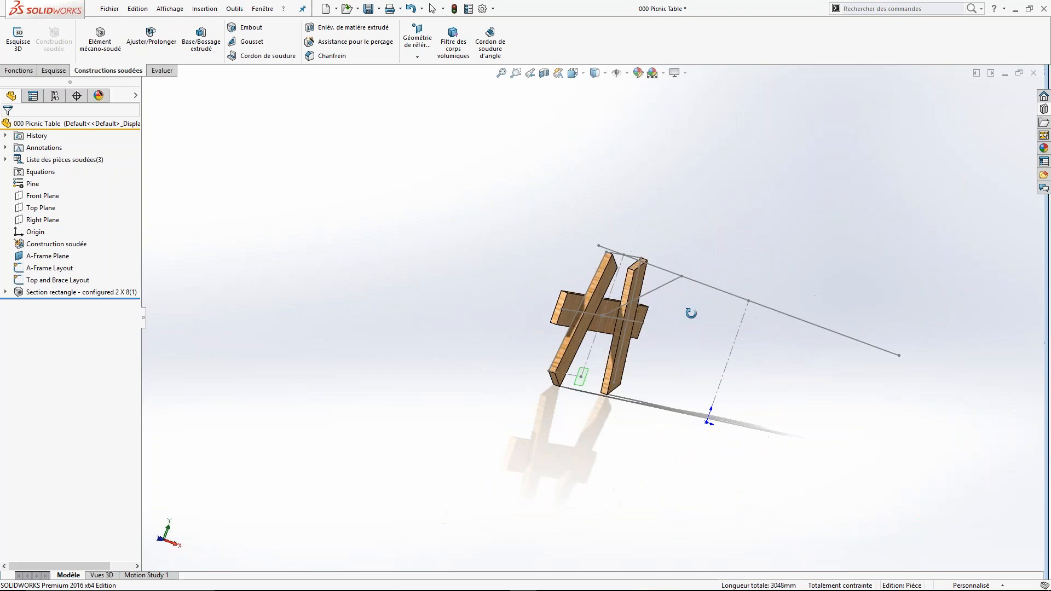
- Turn off RealView graphics and shadows in shaded mode for the model view
left_click(684, 74)
left_click(712, 88)
left_click(685, 73)
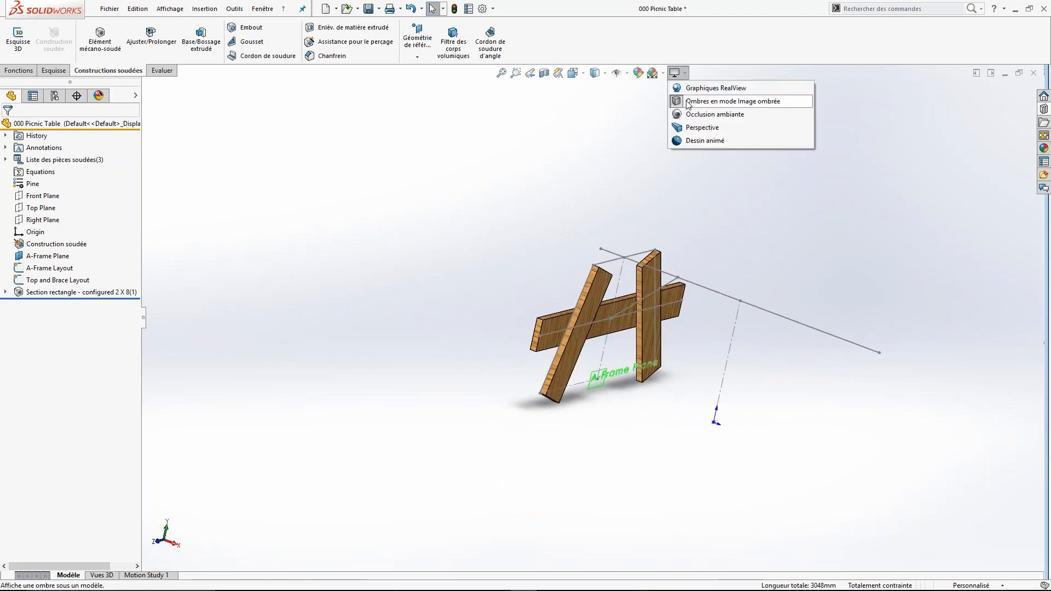
left_click(689, 101)
middle_click_drag(668, 369, 695, 313)
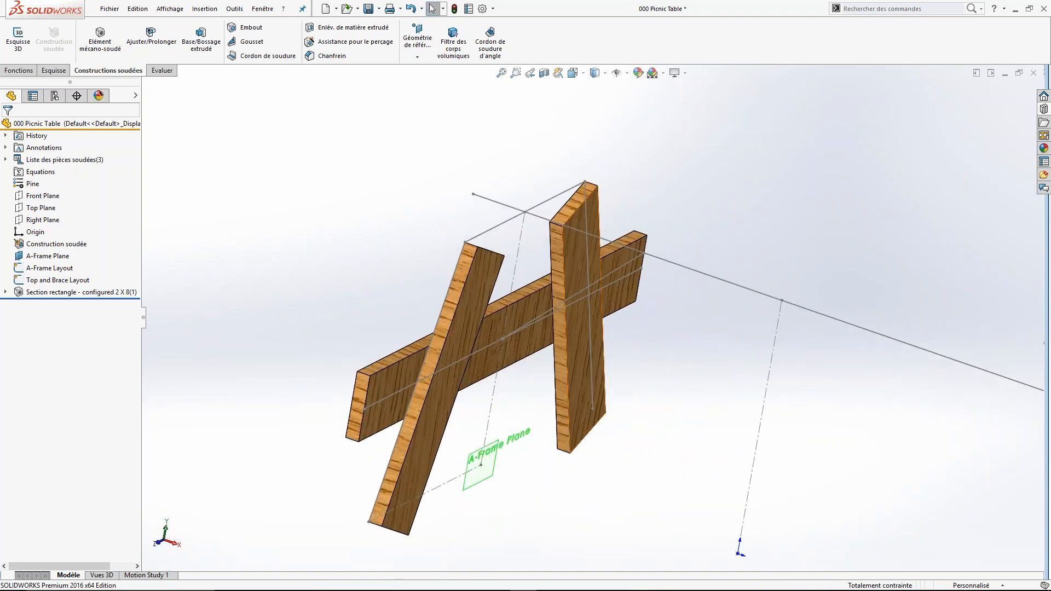
- Examine the A-frame from several angles, checking how the two legs and the crossbar sit against the layout lines
scroll(468, 429, "up", 2)
mouse_move(468, 429)
middle_mouse_down()
mouse_move(411, 415)
mouse_move(455, 420)
middle_mouse_up()
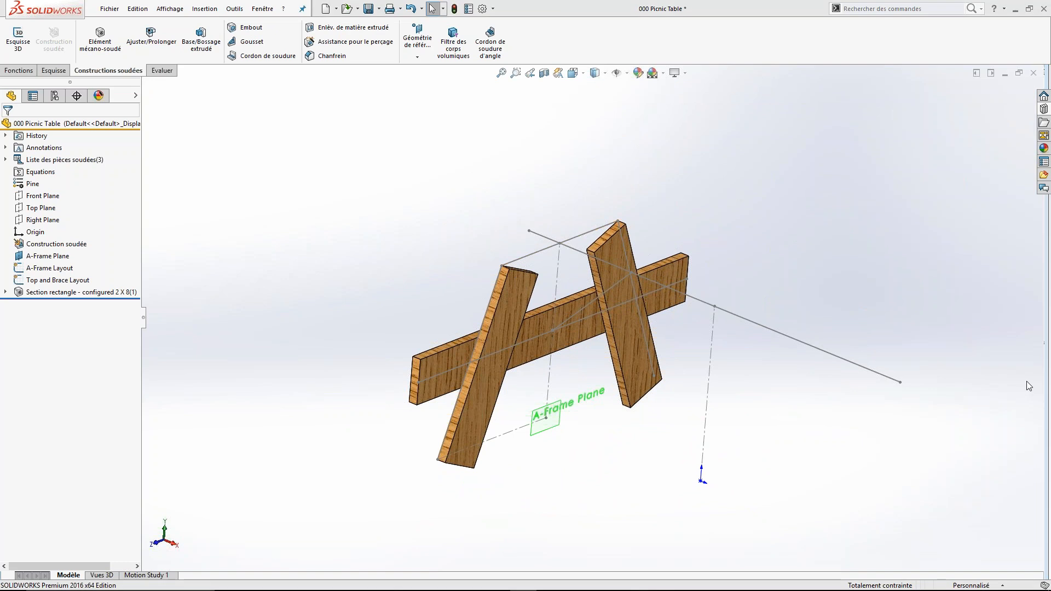
middle_click_drag(630, 323, 597, 85)
scroll(596, 85, "up", 3)
scroll(567, 157, "up", 1)
middle_click_drag(568, 157, 526, 407)
scroll(606, 146, "down", 5)
middle_click_drag(616, 332, 520, 273)
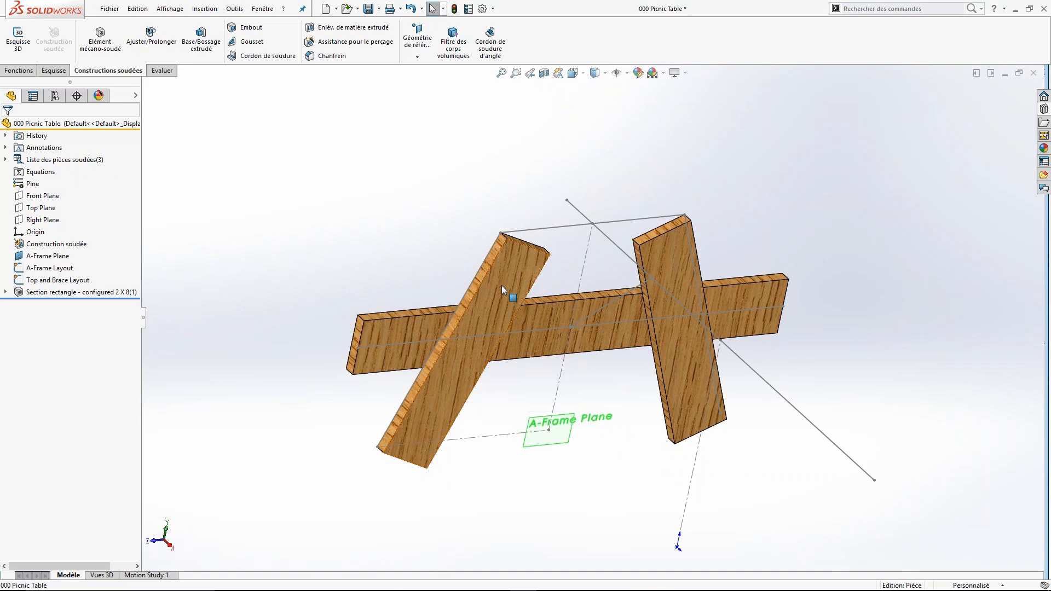
middle_click_drag(553, 306, 514, 267)
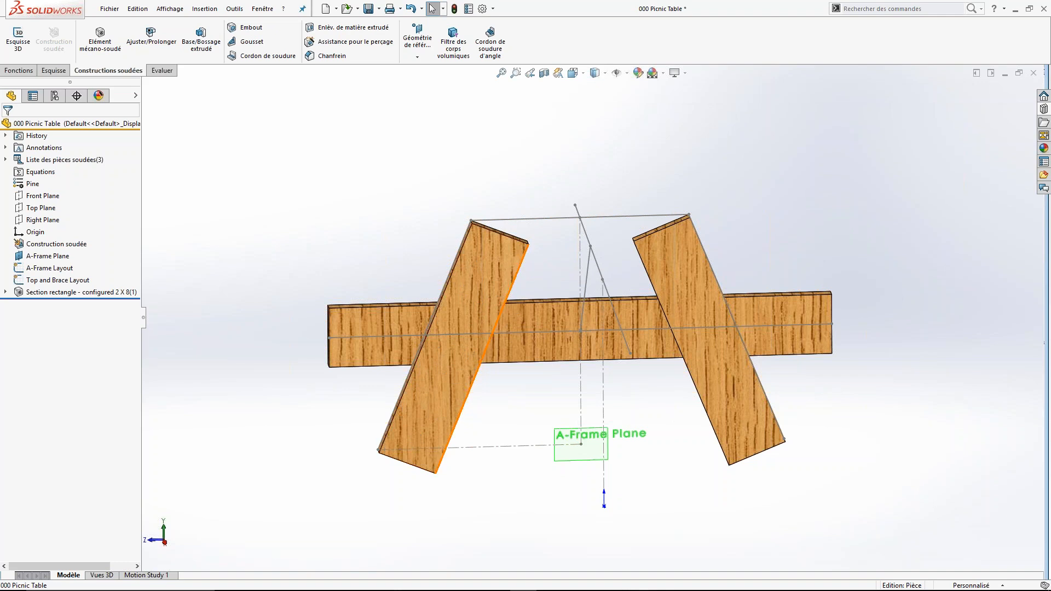
scroll(540, 330, "up", 3)
middle_click_drag(541, 331, 602, 367)
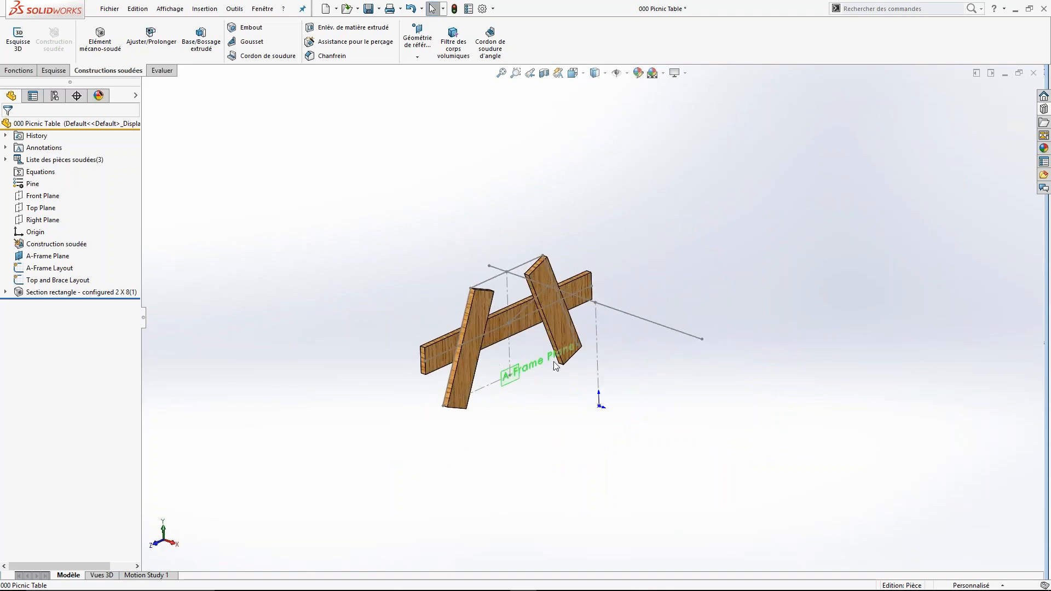
scroll(498, 350, "down", 5)
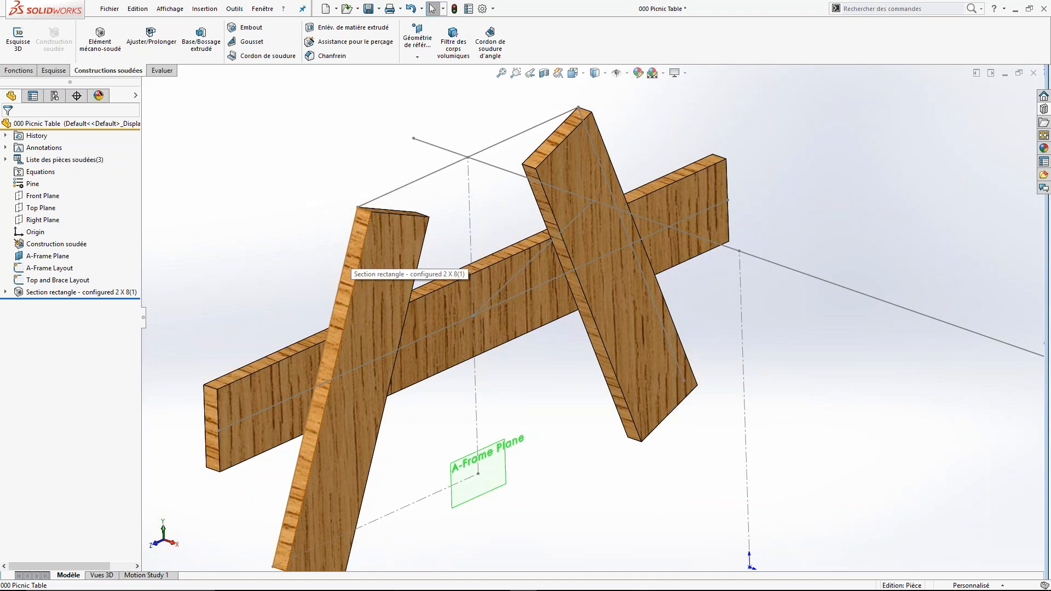
scroll(436, 333, "up", 3)
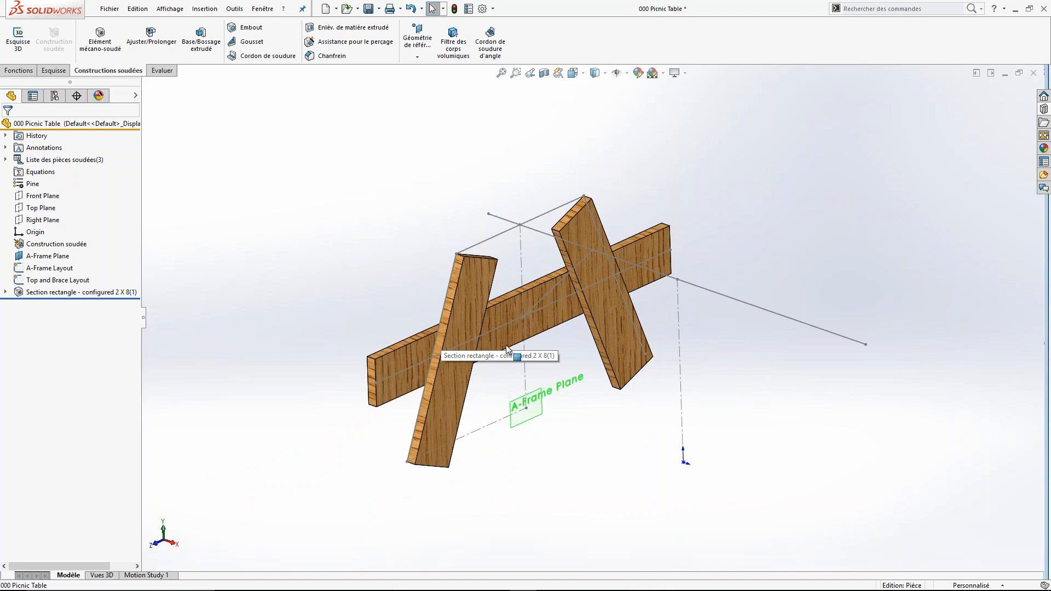
- Start a 2 x 4 structural member on the A-frame's top line (Ligne2) and locate its profile by the upper corner on the leg side
middle_click_drag(637, 333, 572, 345)
left_click(99, 44)
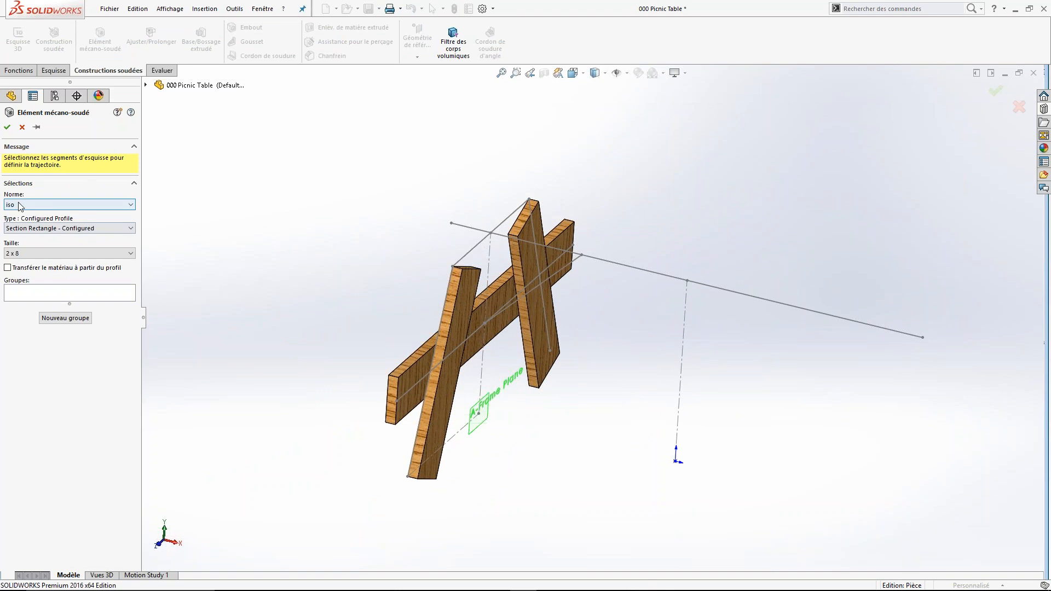
left_click(70, 254)
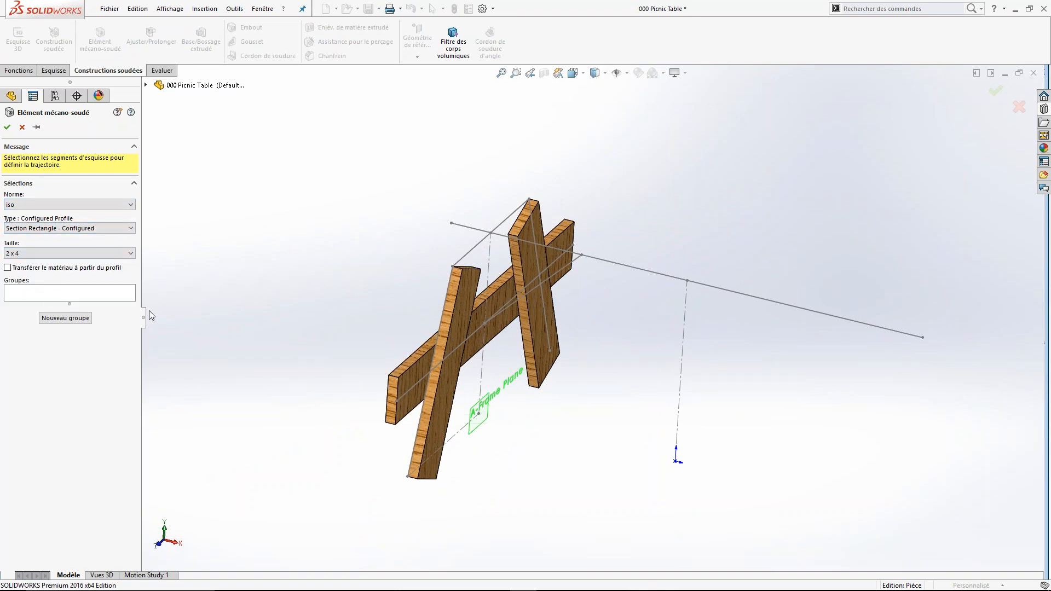
middle_click_drag(531, 417, 537, 375)
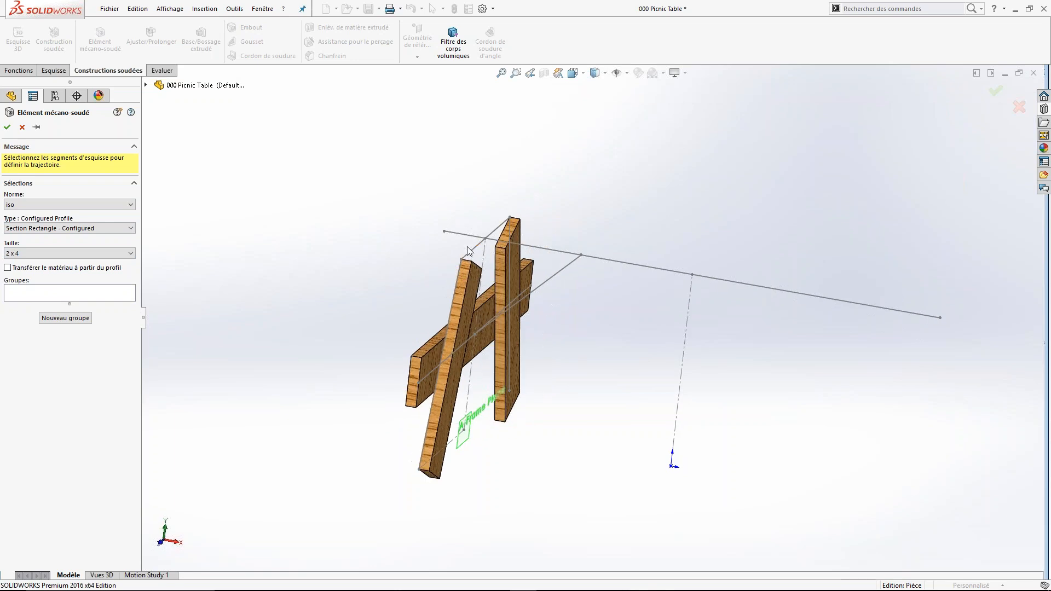
left_click(471, 254)
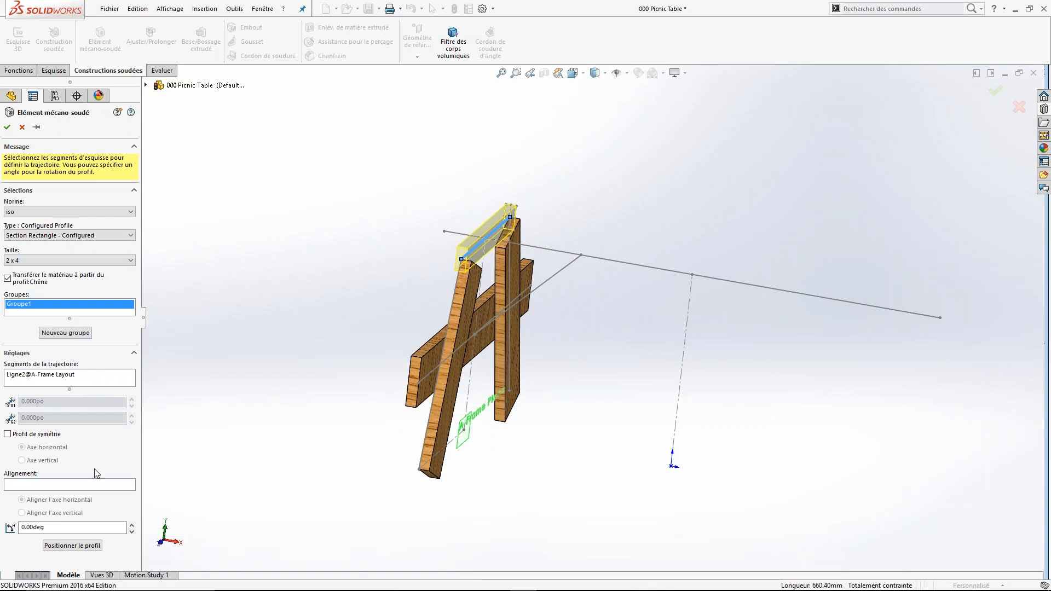
left_click(72, 546)
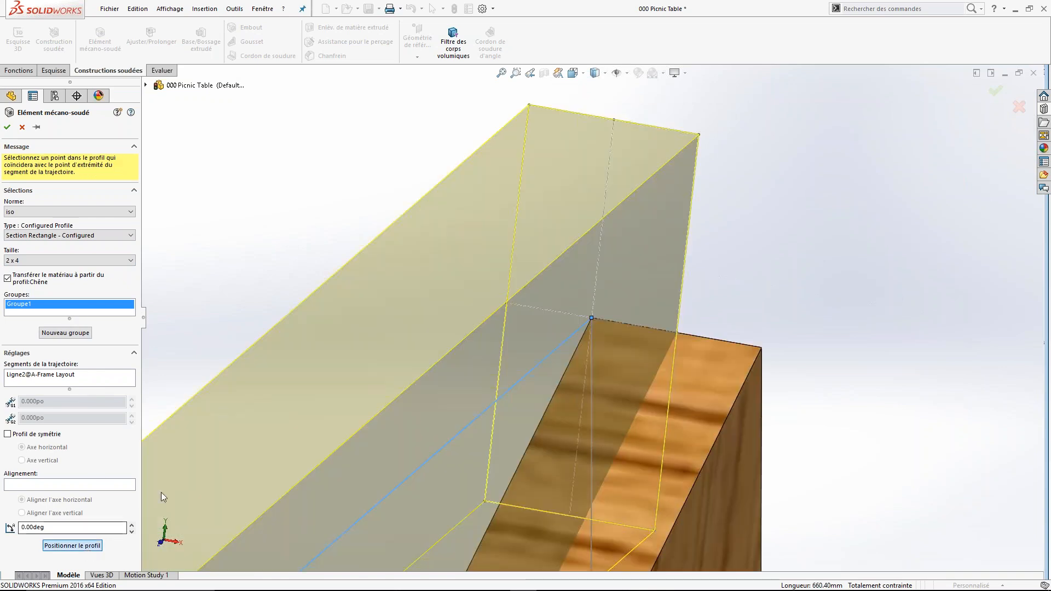
left_click(698, 134)
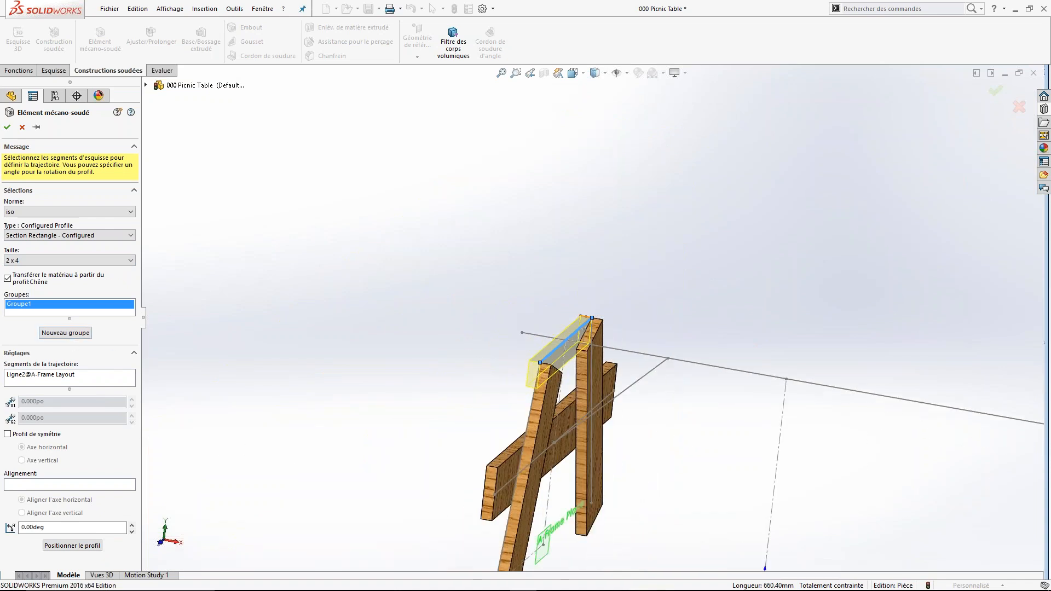
- Add a new group on the diagonal brace line (Ligne4@Top and Brace Layout) and rotate its profile to 90 degrees
left_click(65, 332)
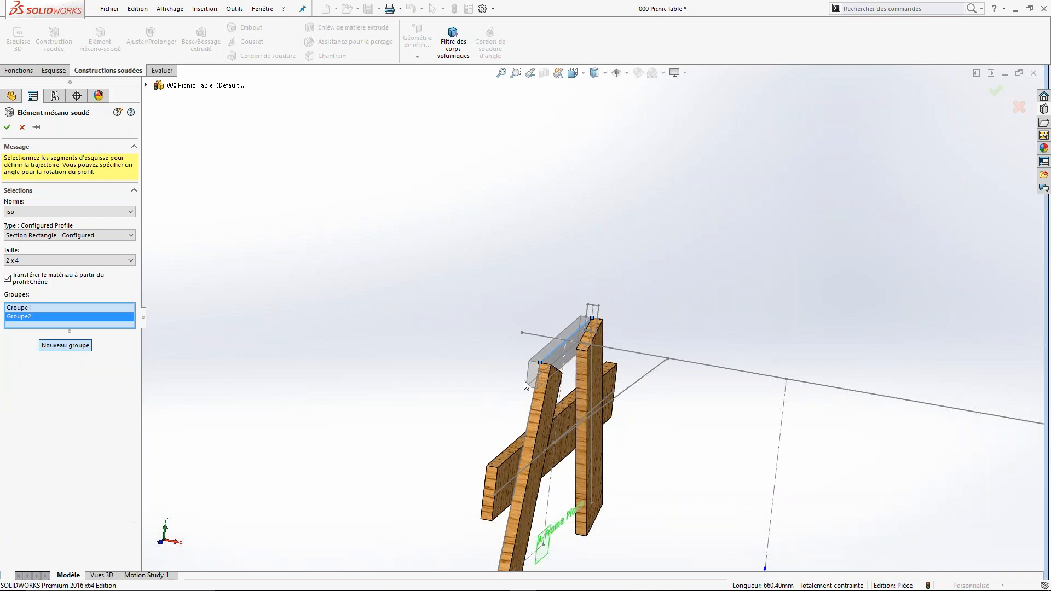
left_click(655, 371)
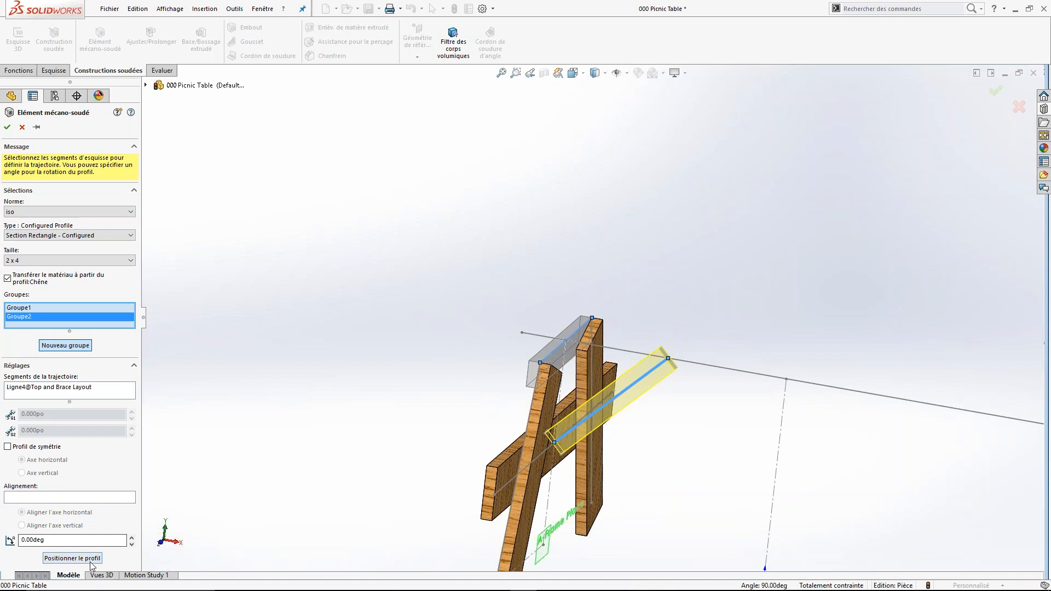
left_click(71, 557)
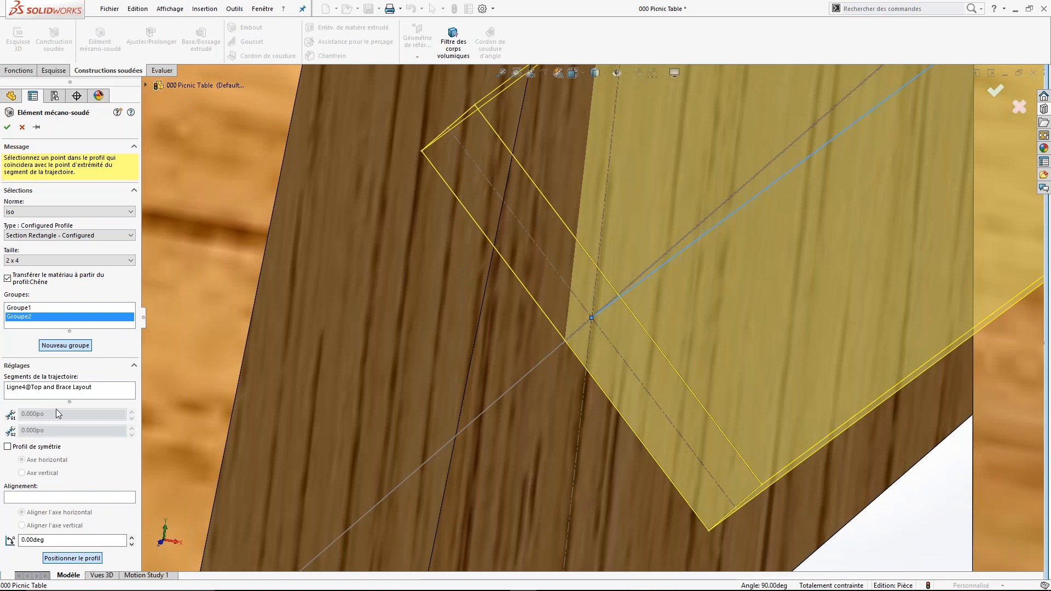
left_click(53, 538)
type("90")
key("Return")
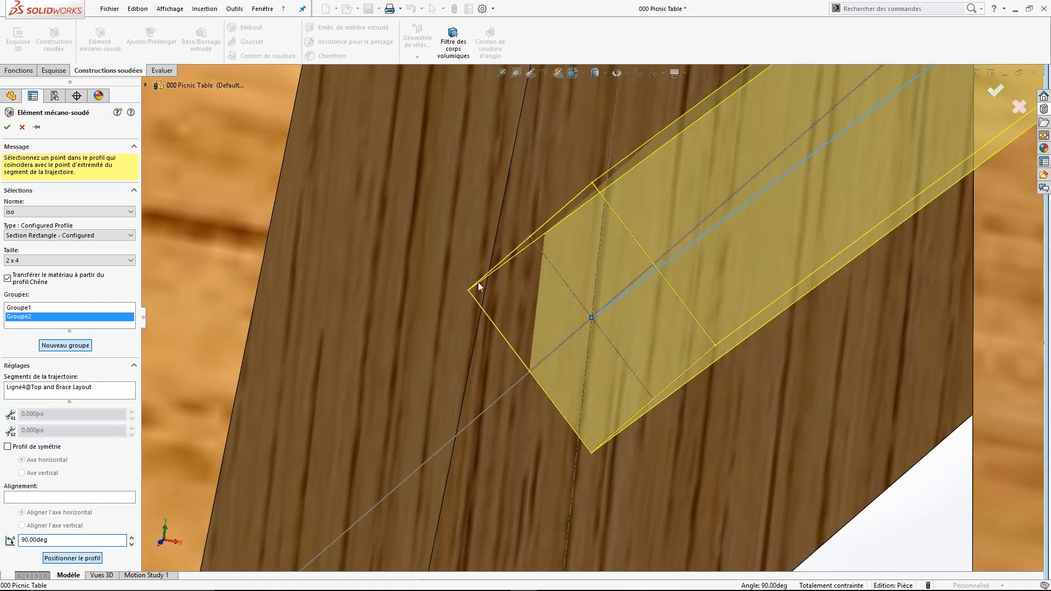
scroll(478, 282, "up", 6)
middle_click_drag(612, 292, 498, 274)
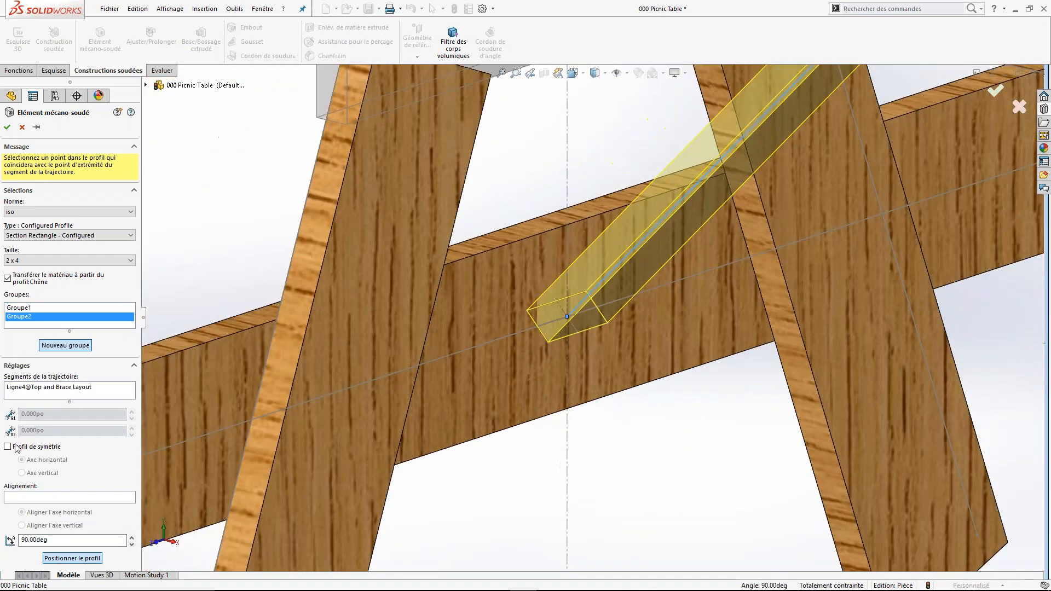
- Locate the brace's profile by the midpoint of its upper long side and accept the 2 x 4 structural member
left_click(69, 558)
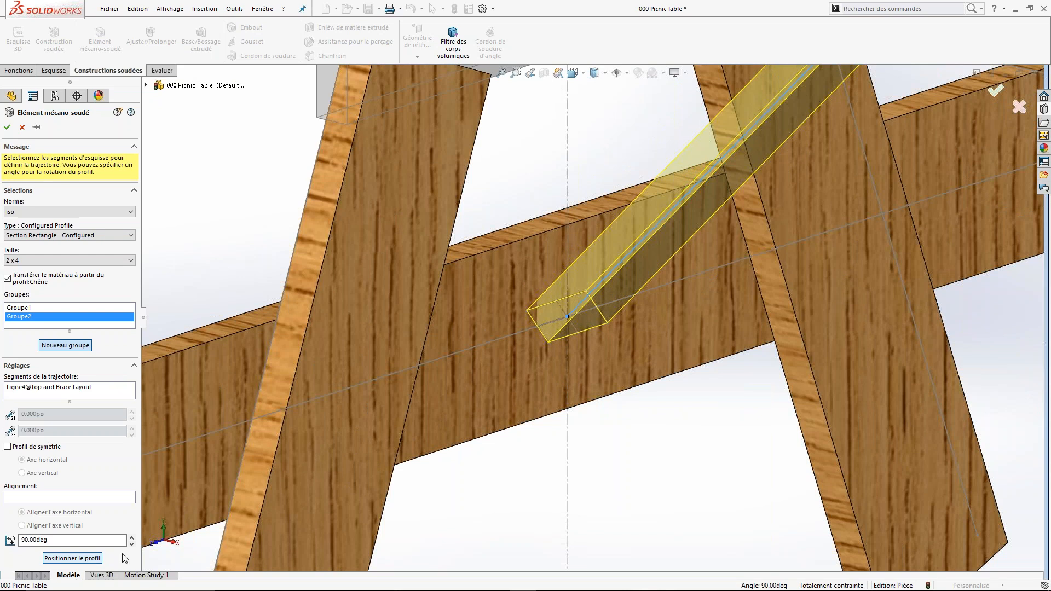
left_click(72, 558)
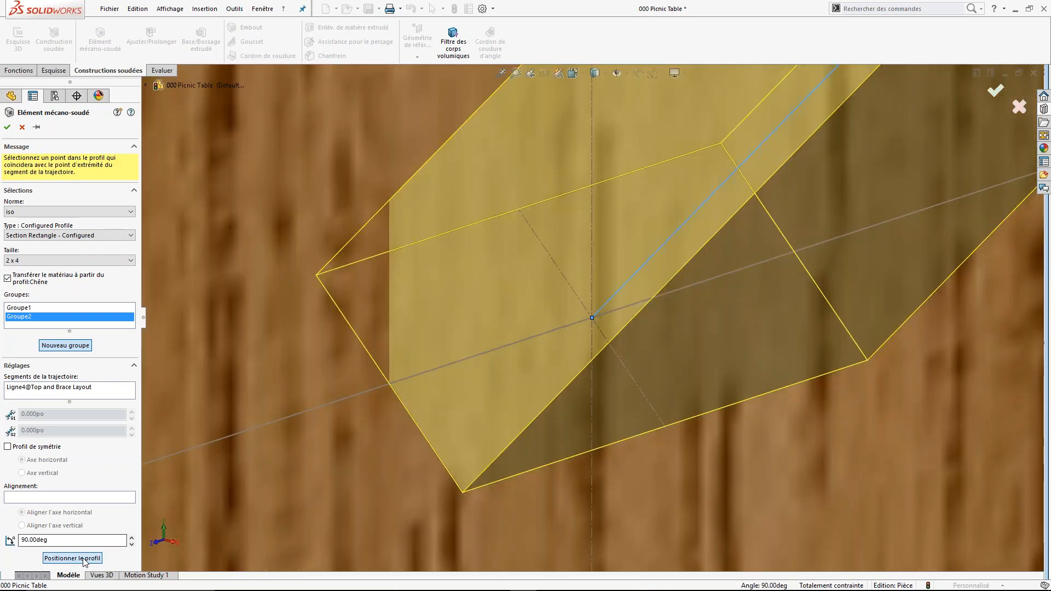
left_click(518, 209)
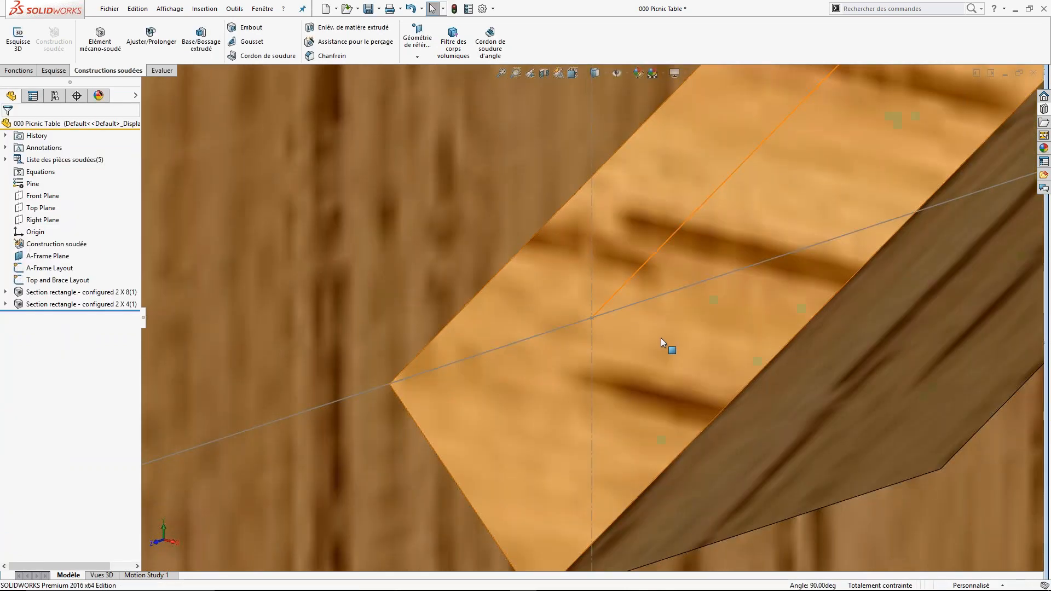
scroll(661, 337, "up", 5)
scroll(684, 285, "up", 10)
middle_click_drag(651, 277, 677, 282)
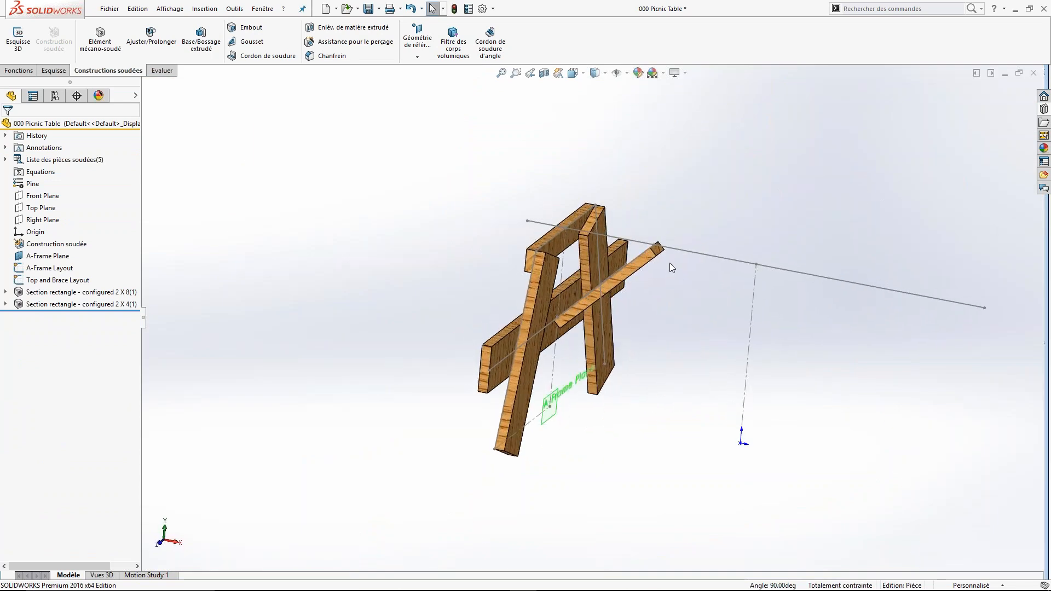
- Start a 2 x 6 configured rectangular structural member on the long tabletop line (Ligne2@Top and Brace Layout)
scroll(669, 263, "up", 3)
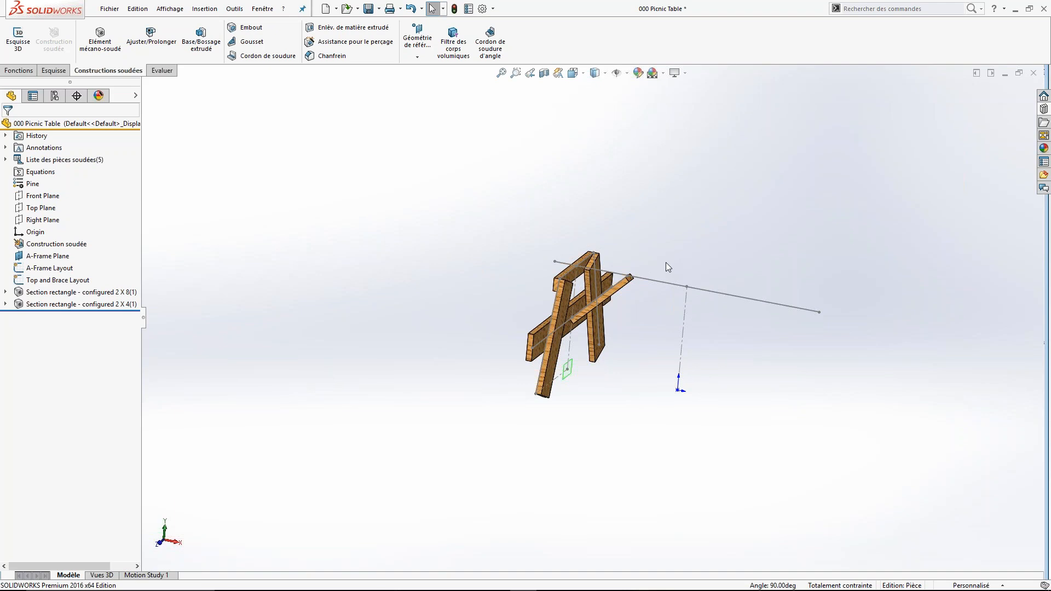
scroll(657, 281, "down", 3)
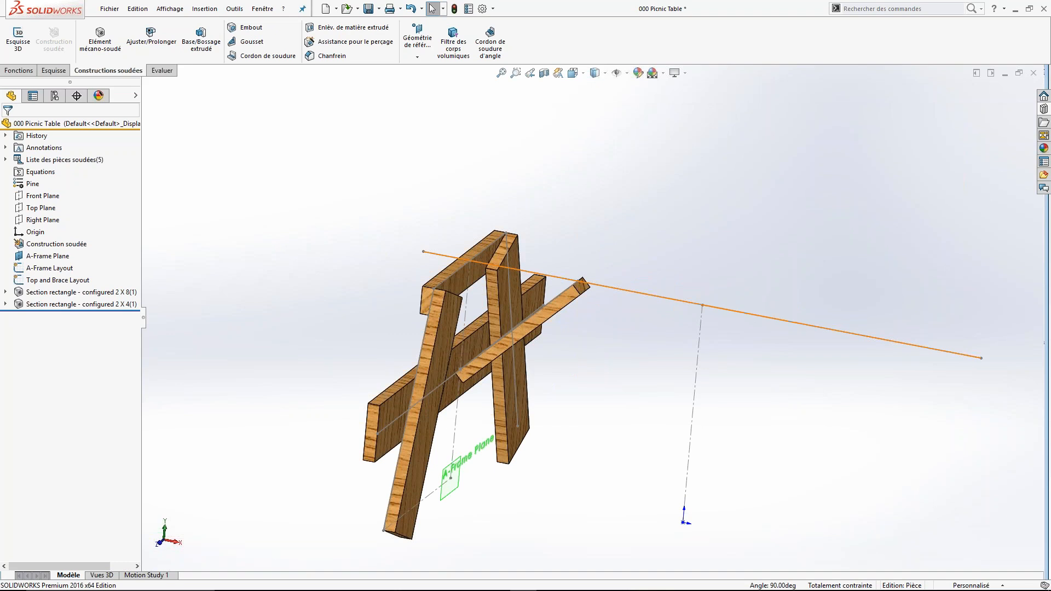
left_click(110, 45)
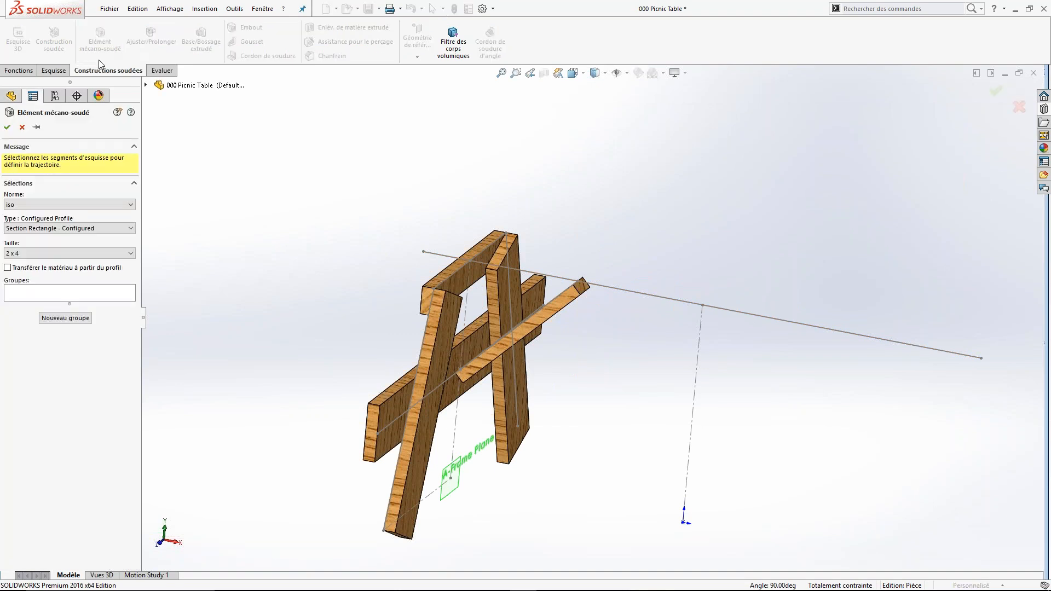
left_click(47, 252)
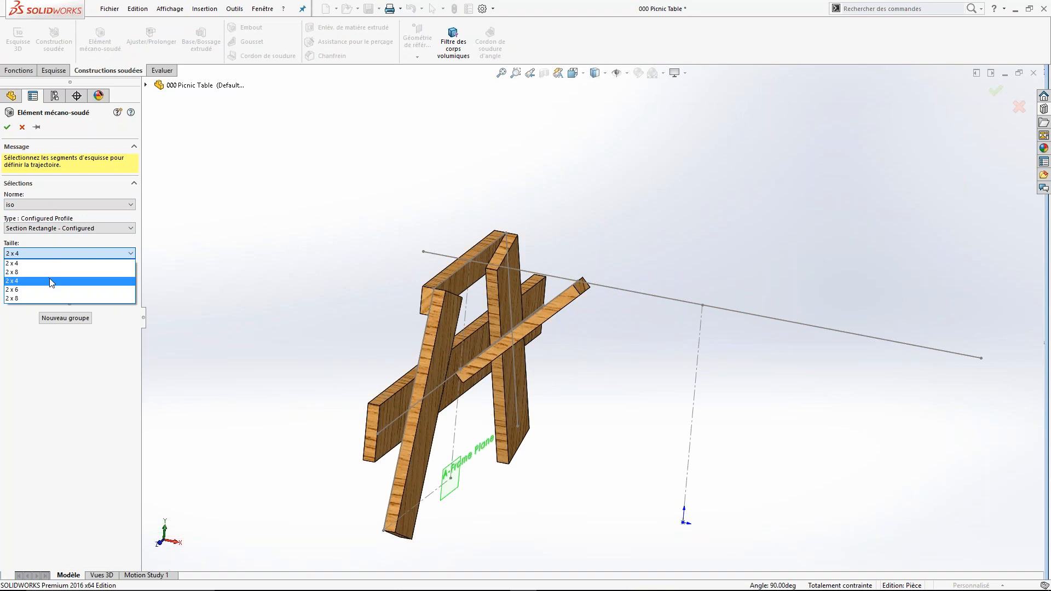
left_click(43, 263)
left_click(131, 253)
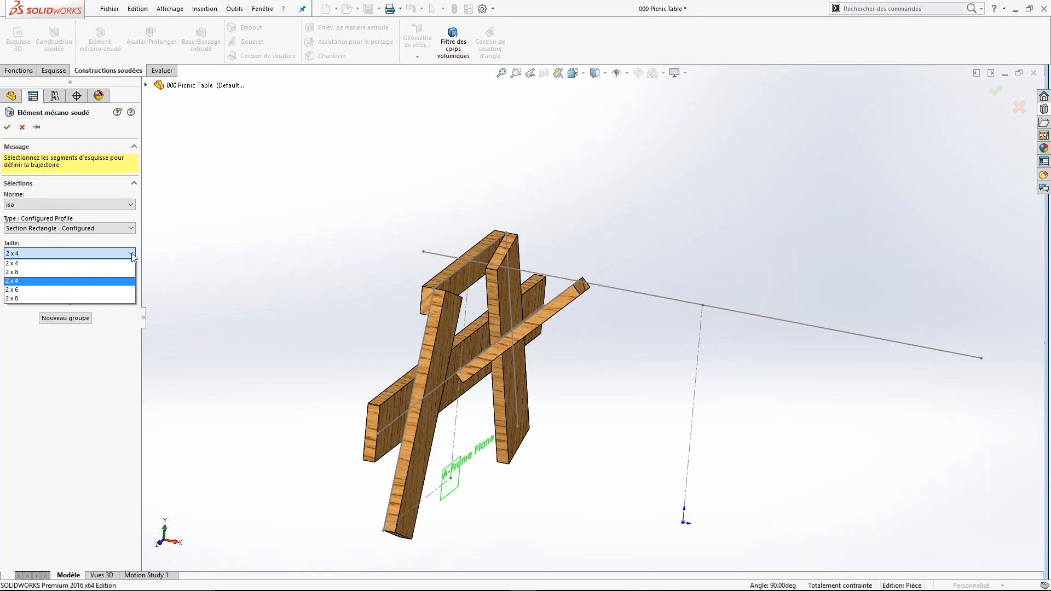
left_click(50, 293)
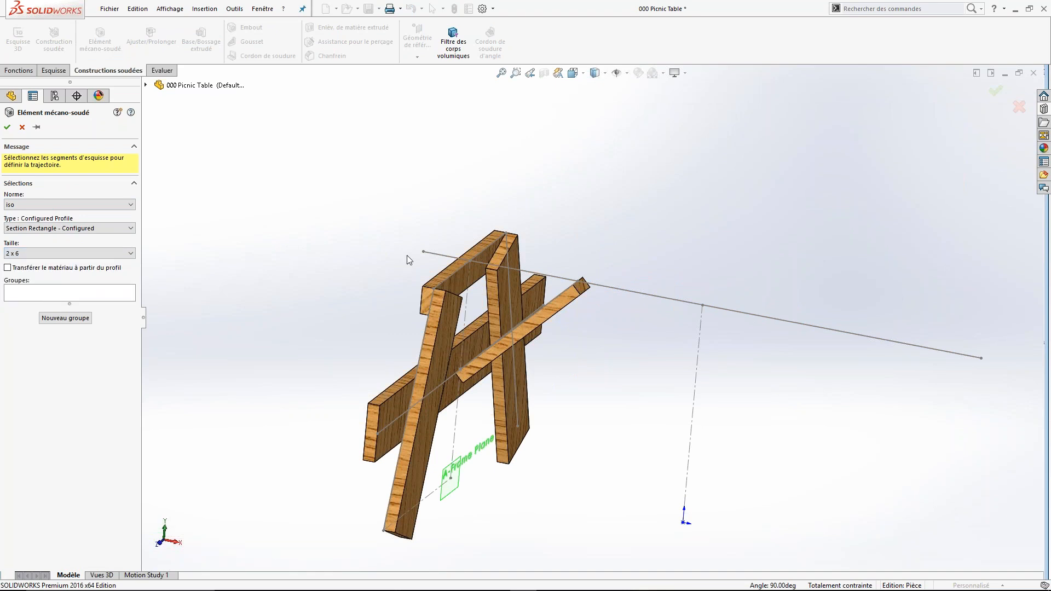
left_click(123, 299)
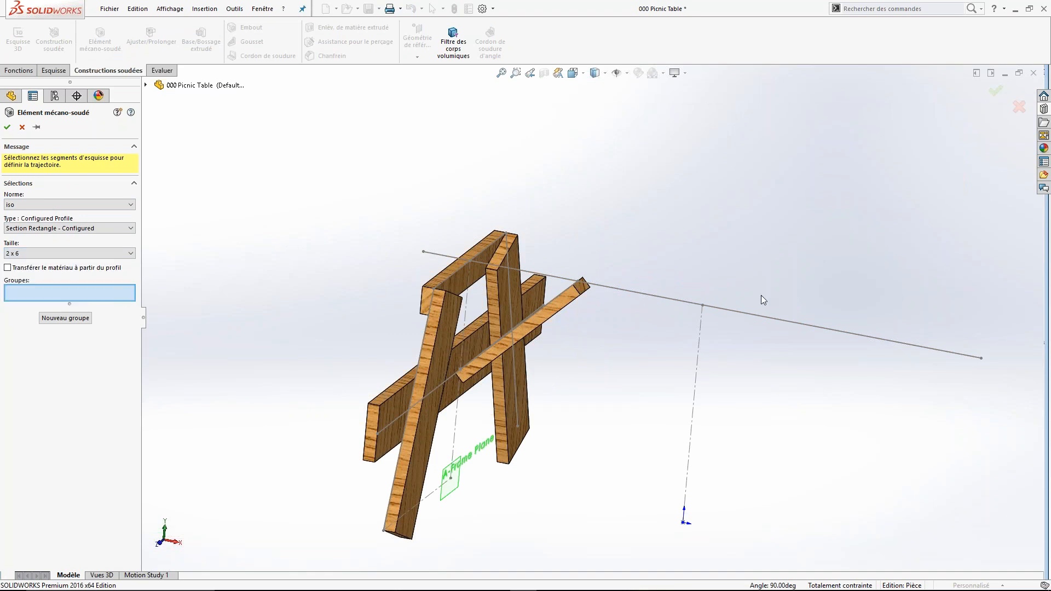
left_click(760, 316)
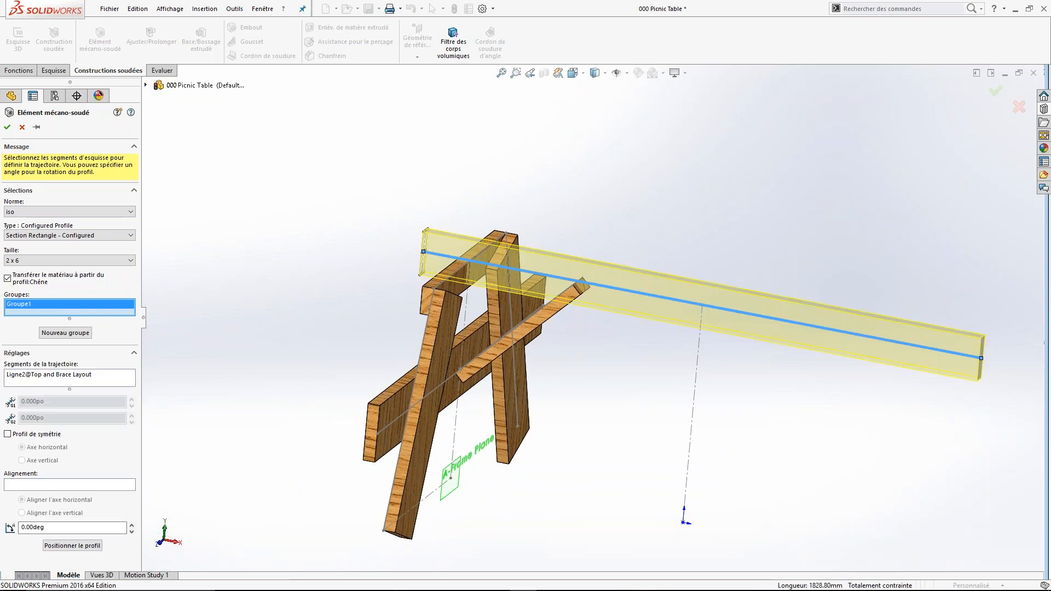
- Rotate the 2 x 6 profile to 90 degrees, locate it by the midpoint of its lower long side and accept the member
left_click(52, 527)
type("90")
key("Return")
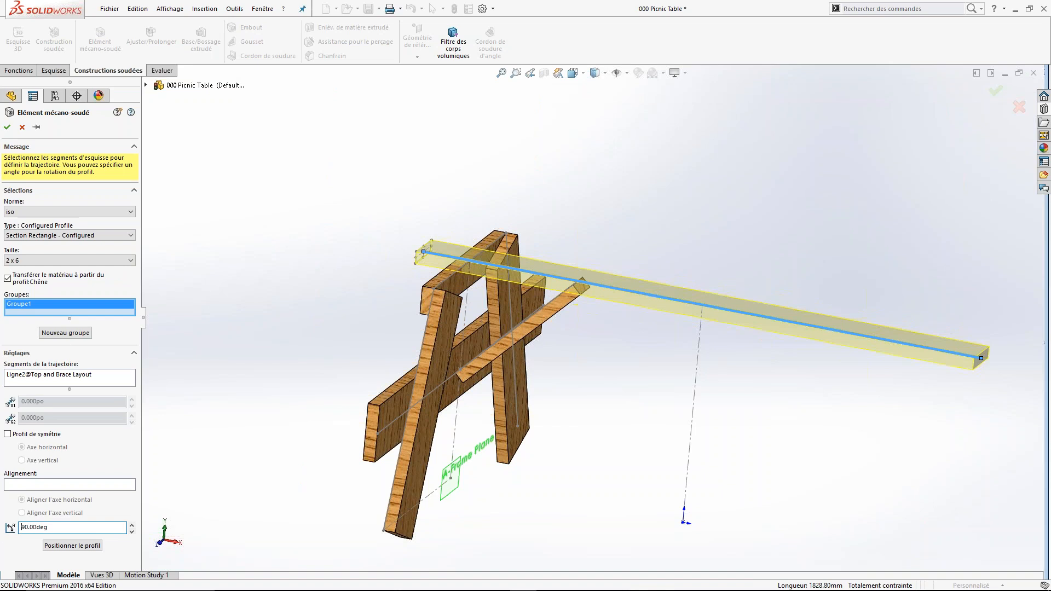
left_click(71, 545)
left_click(583, 424)
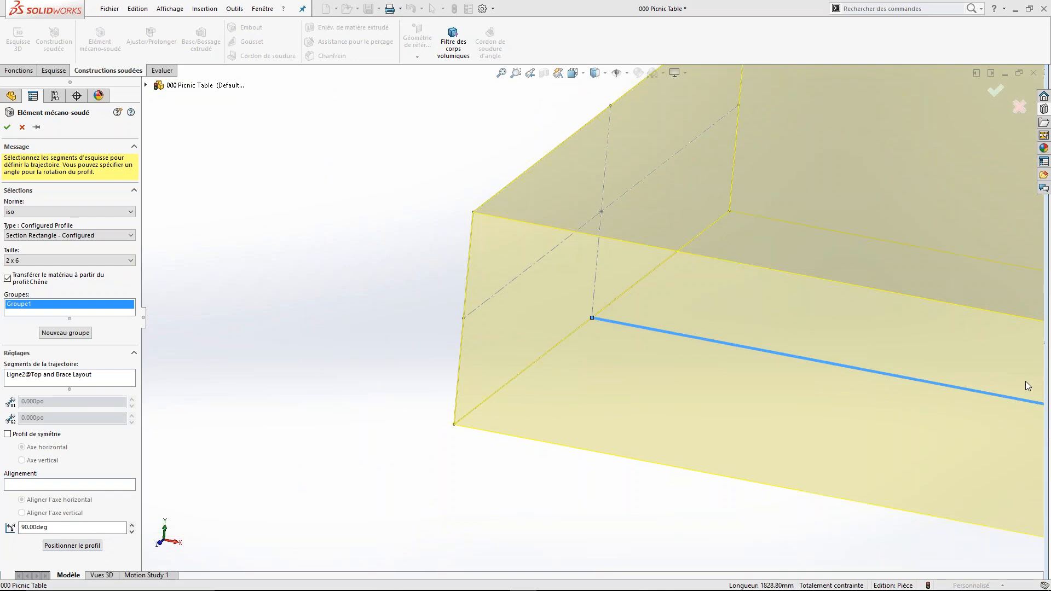
left_click(7, 127)
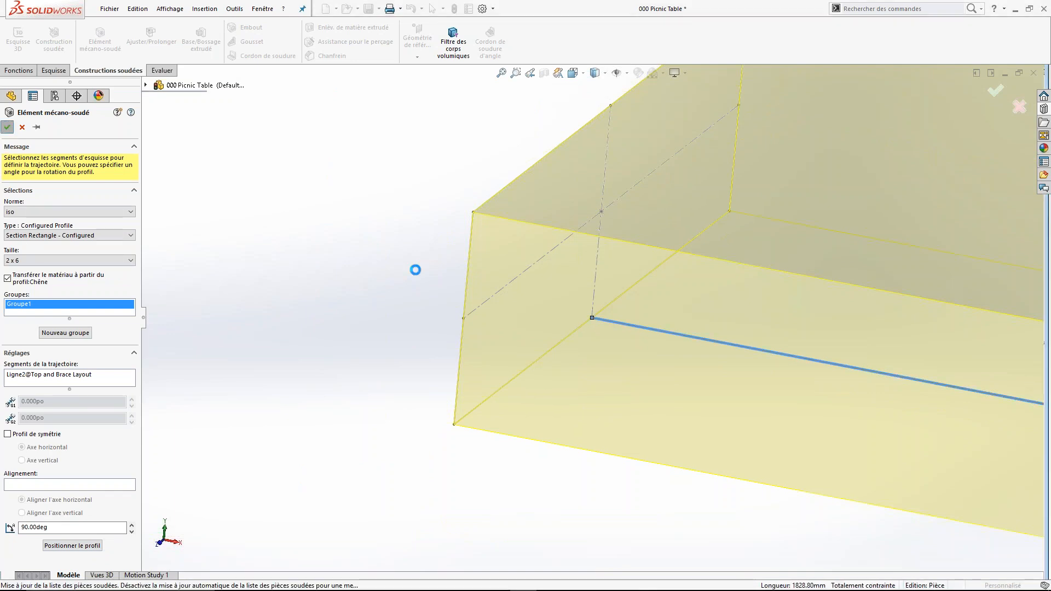
scroll(418, 266, "up", 10)
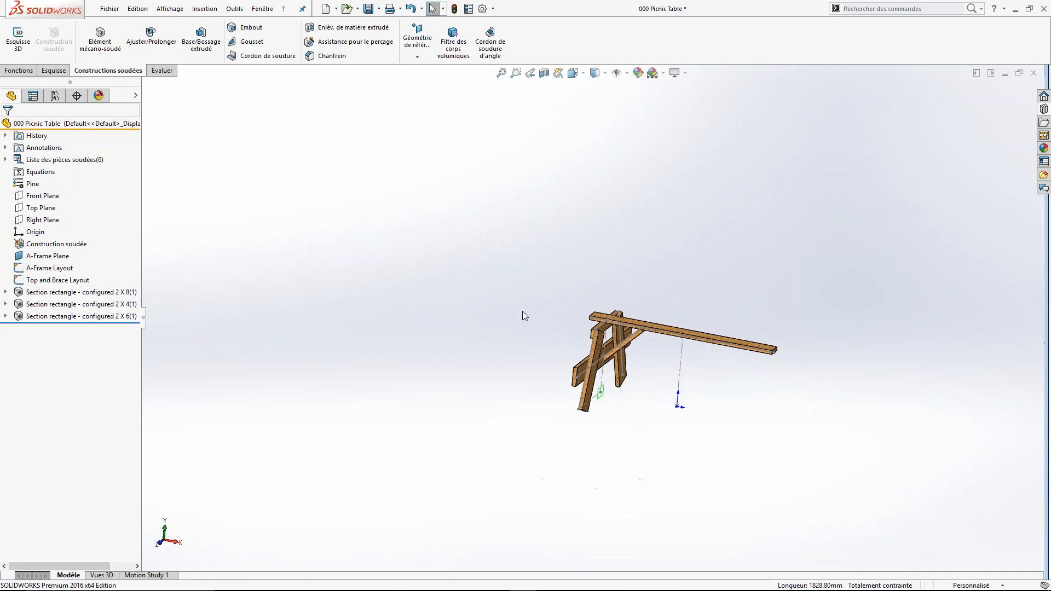
- Examine the 2 x 6 tabletop board from several angles, checking how it sits on the top support and the diagonal brace
middle_click_drag(677, 350, 699, 370)
scroll(692, 350, "down", 8)
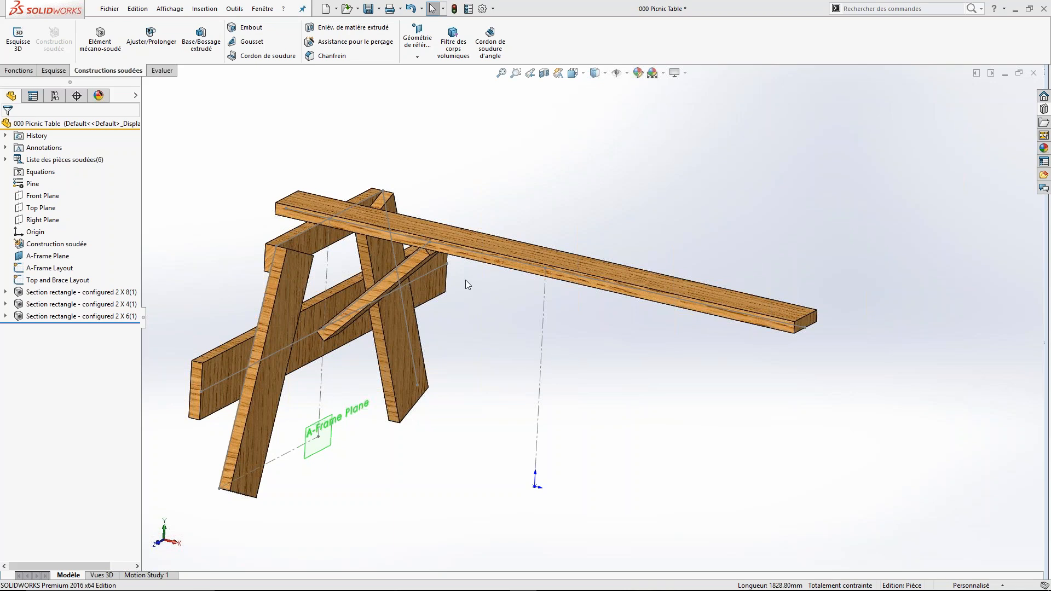
middle_click_drag(475, 279, 411, 289)
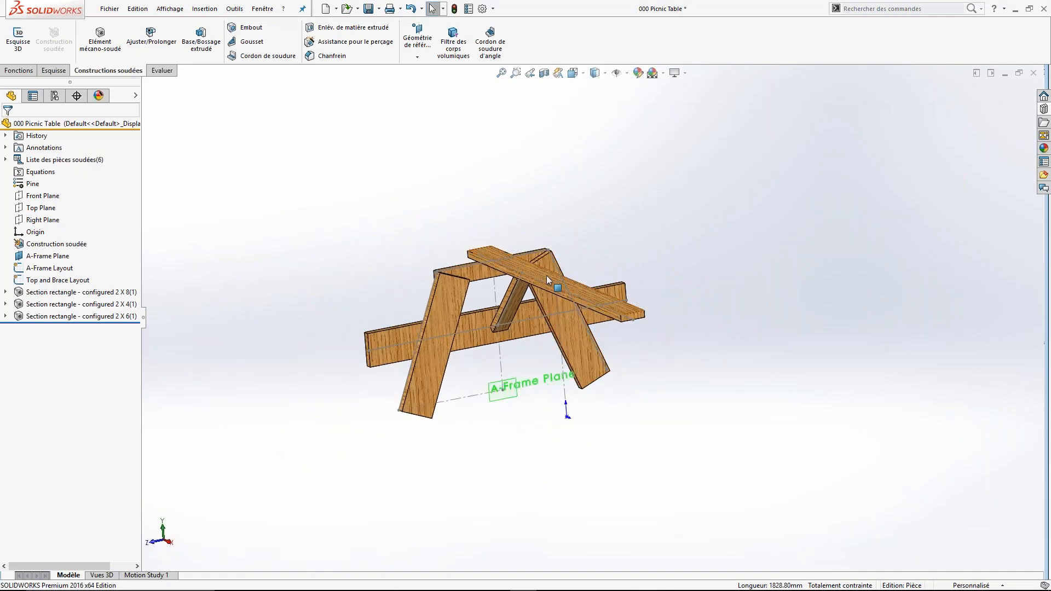
scroll(536, 266, "down", 3)
middle_click_drag(483, 333, 515, 334)
scroll(381, 333, "down", 3)
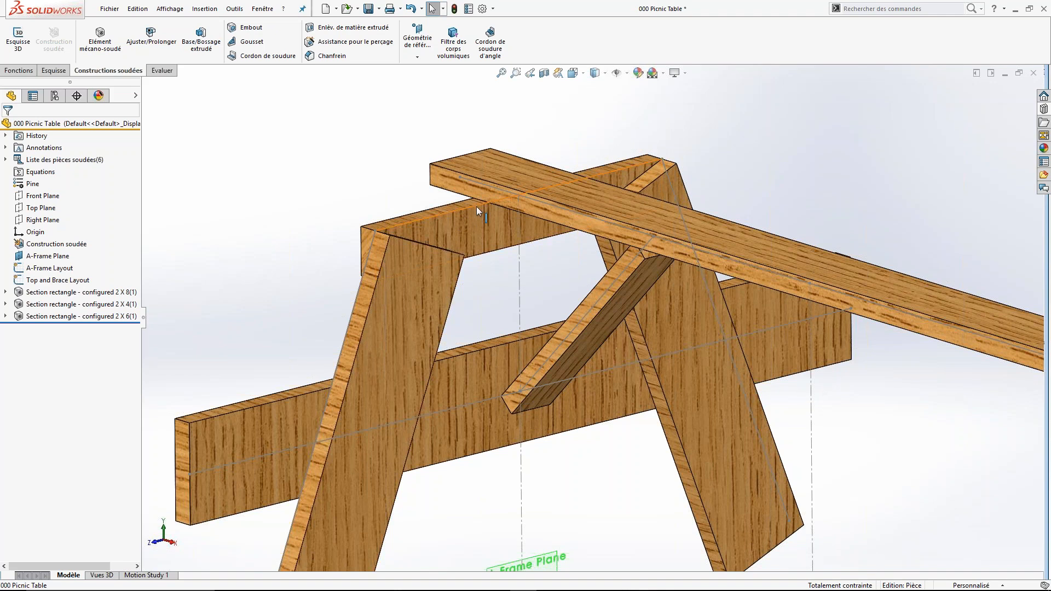
scroll(477, 206, "up", 3)
middle_click_drag(524, 497, 498, 448)
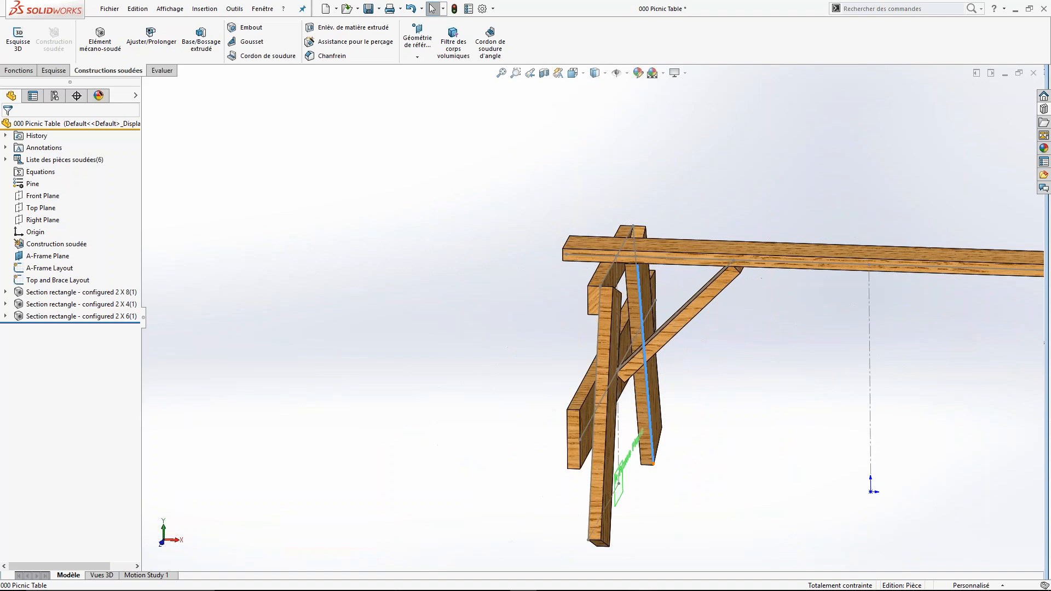
- Examine the upper and lower ends of the A-frame legs, including where they meet the top support
left_click(655, 447)
middle_click_drag(668, 533, 673, 361)
scroll(672, 362, "down", 4)
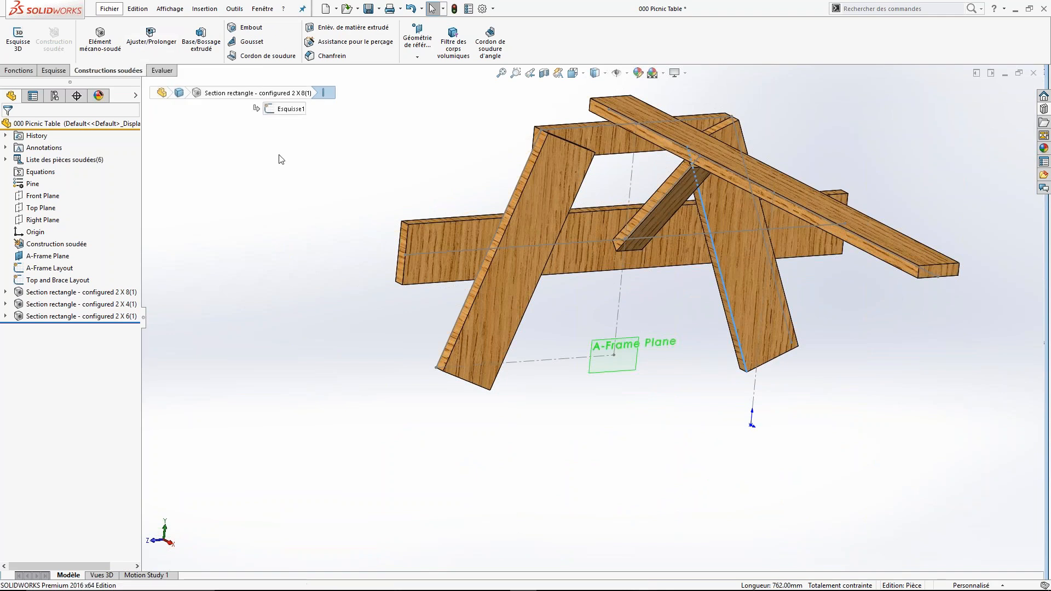
scroll(585, 177, "down", 3)
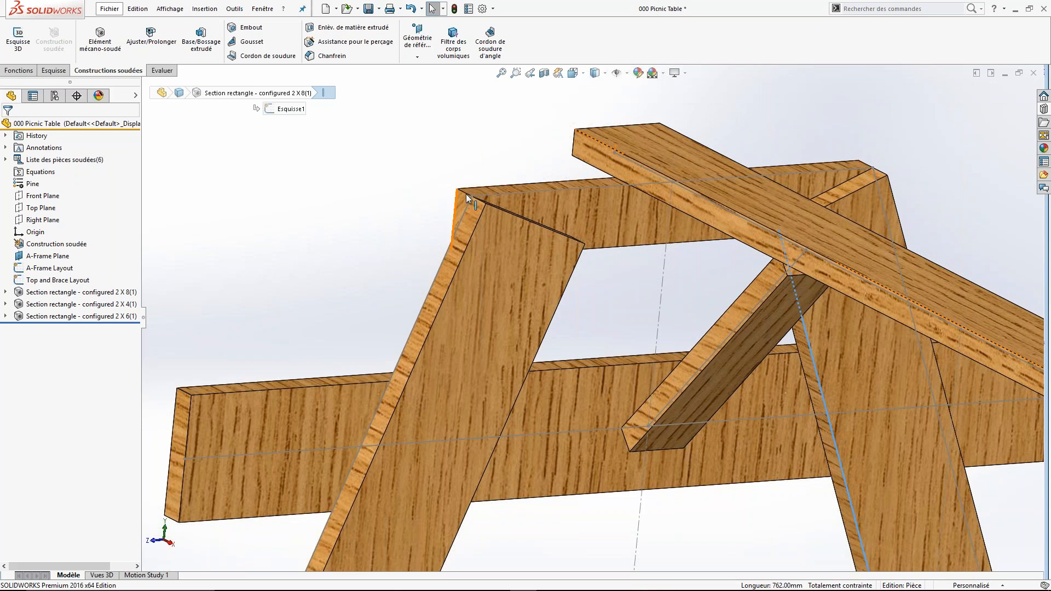
left_click(572, 185)
left_click(485, 147)
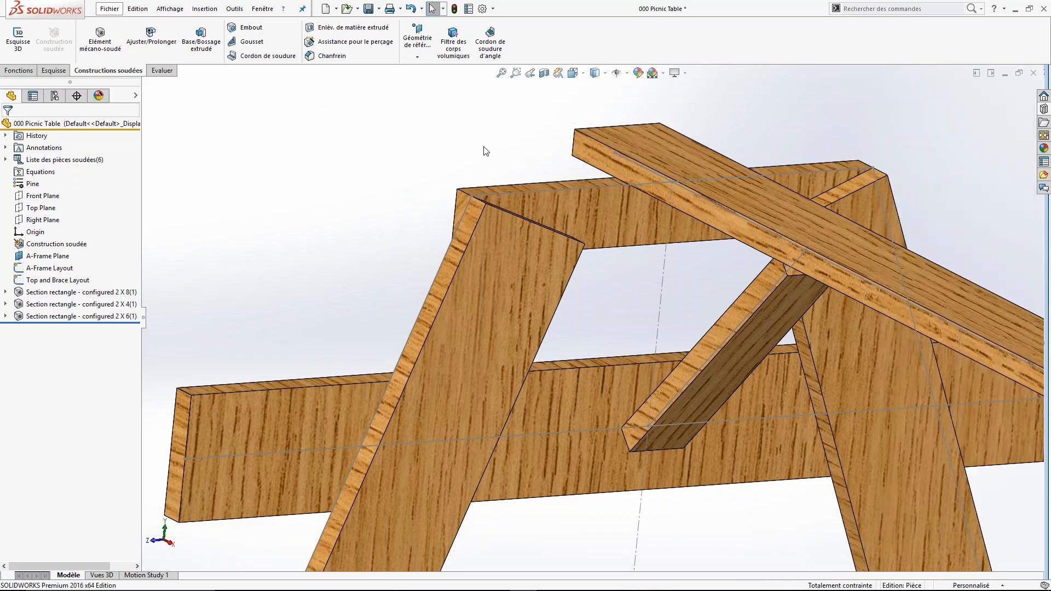
scroll(485, 147, "up", 2)
scroll(586, 323, "up", 3)
scroll(570, 427, "down", 2)
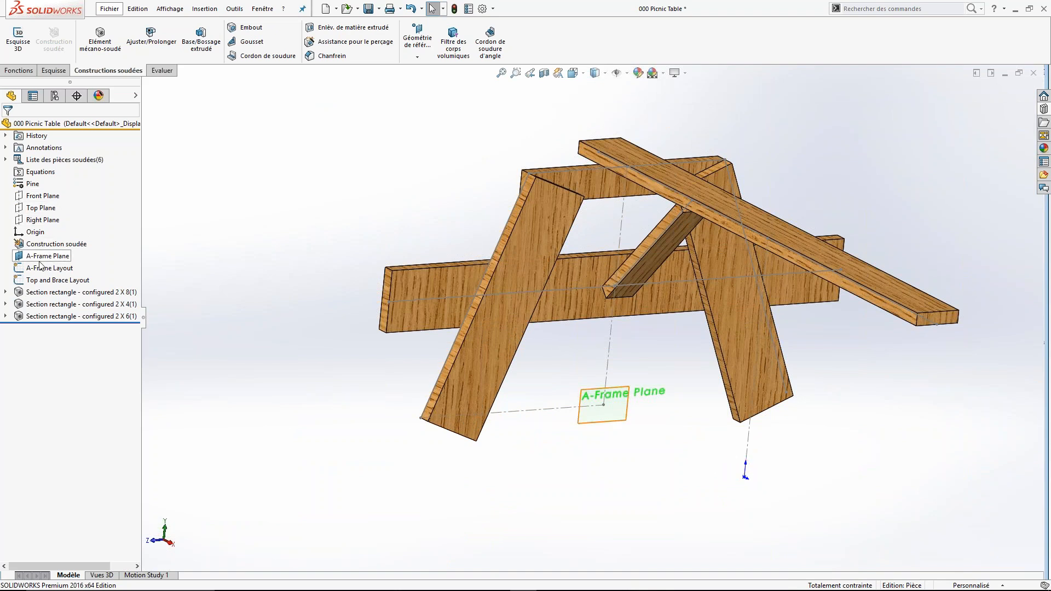
- Check where the two layout sketches, the A-Frame Plane and the Top Plane lie relative to the leg ends
left_click(40, 282)
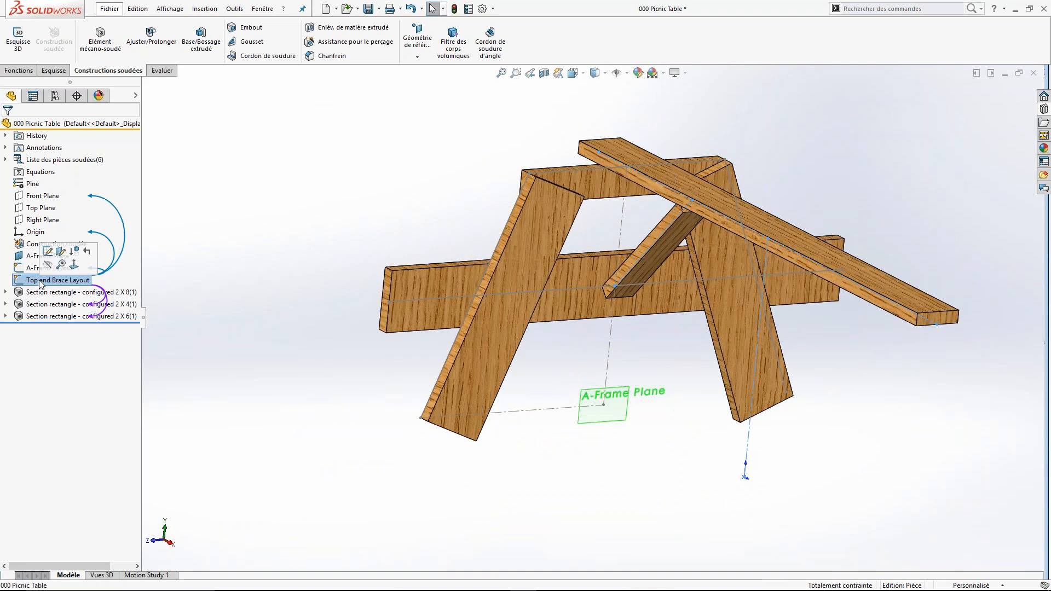
left_click(32, 268)
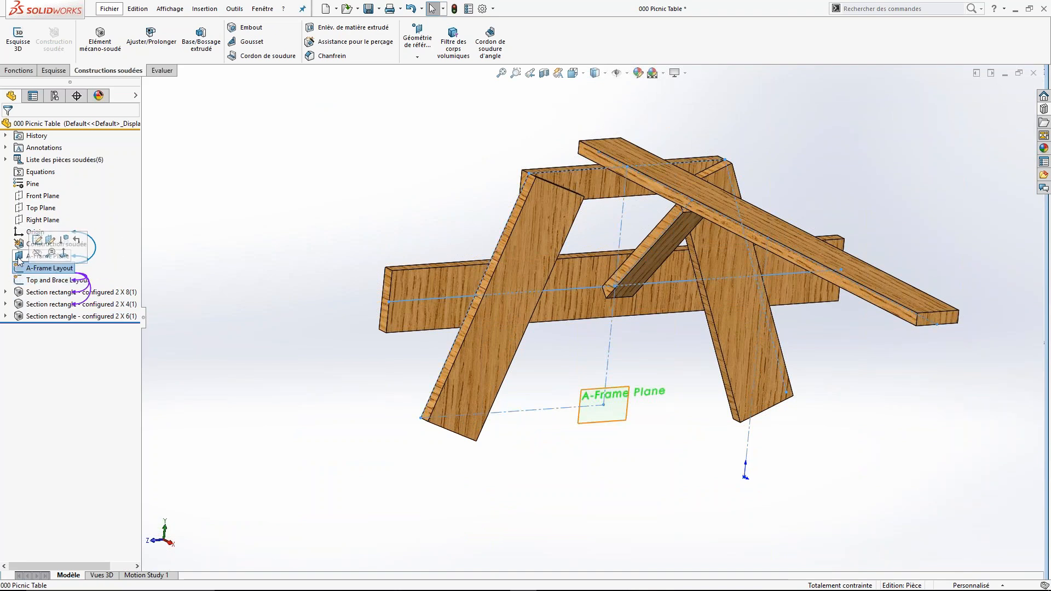
left_click(48, 256)
scroll(594, 411, "up", 2)
middle_click_drag(593, 414, 596, 337)
scroll(595, 337, "down", 3)
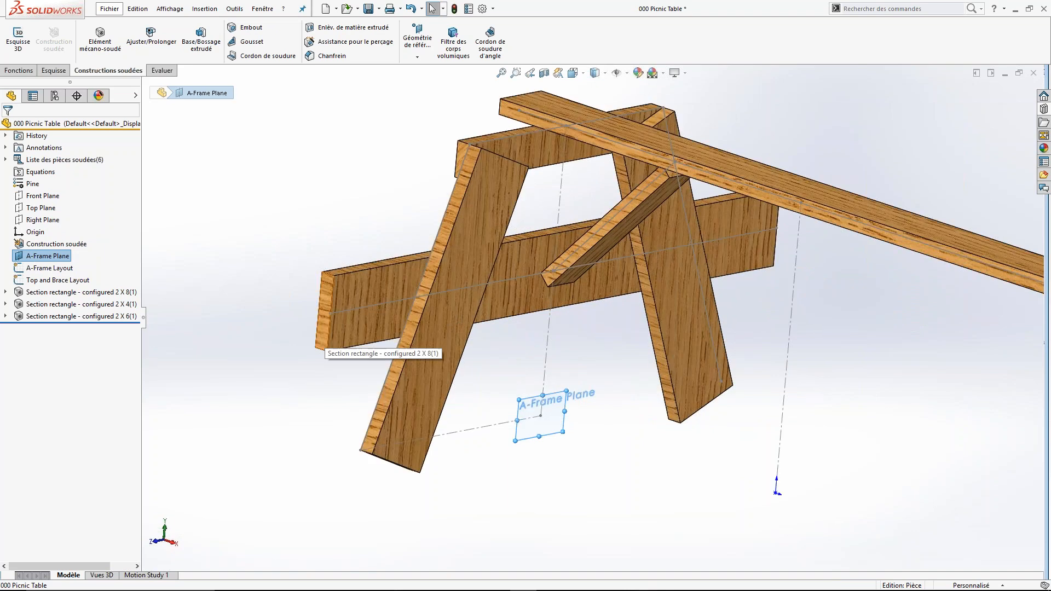
left_click(41, 208)
scroll(572, 346, "up", 6)
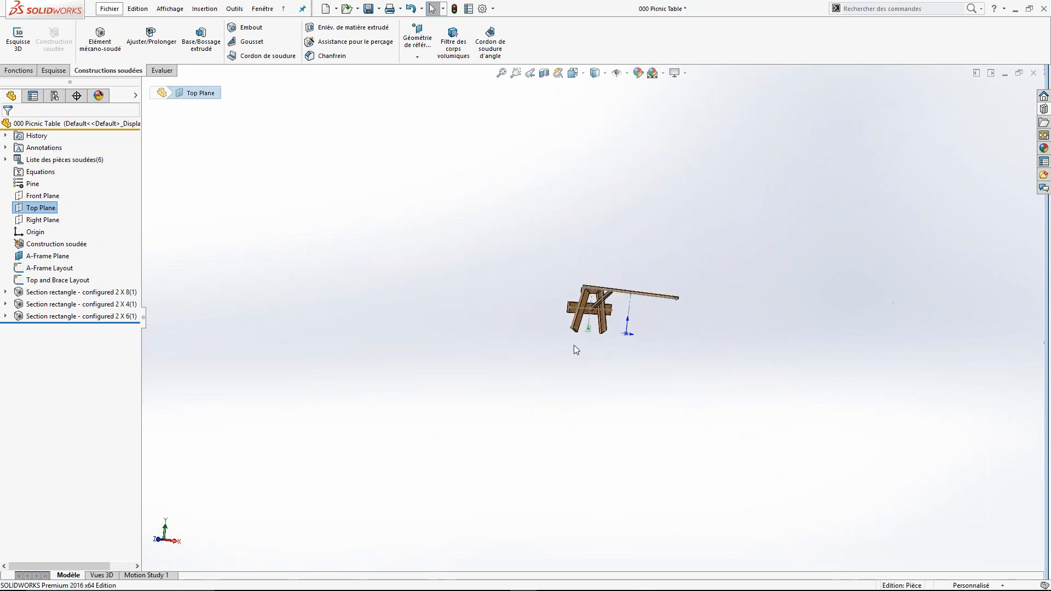
scroll(596, 317, "down", 2)
scroll(595, 316, "down", 5)
middle_click_drag(595, 317, 571, 375)
left_click(538, 468)
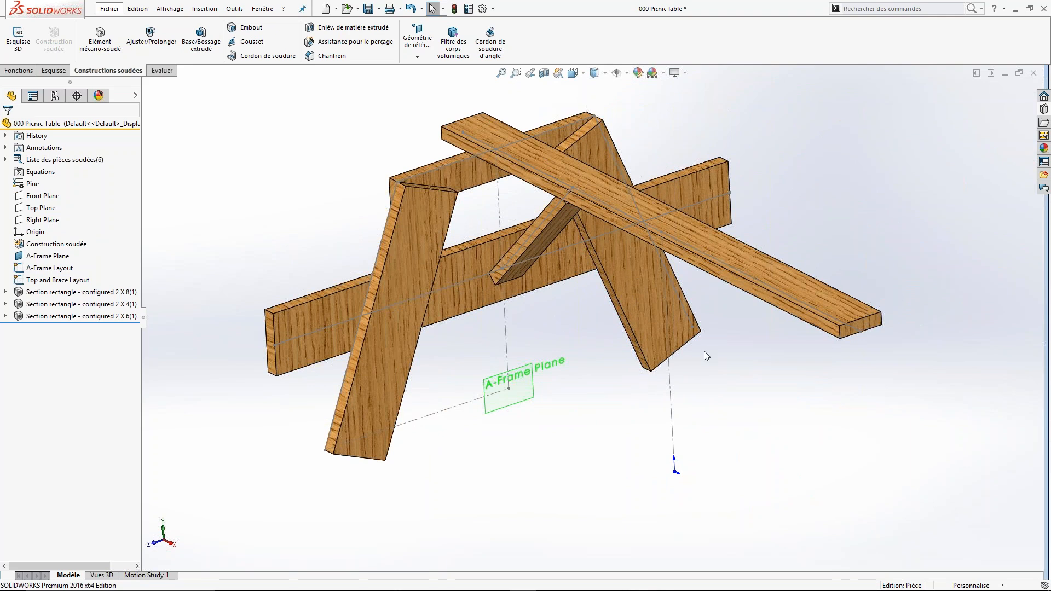
- Set up a Trim/Extend of the two A-frame legs with the Top Plane as the trimming plane
left_click(143, 51)
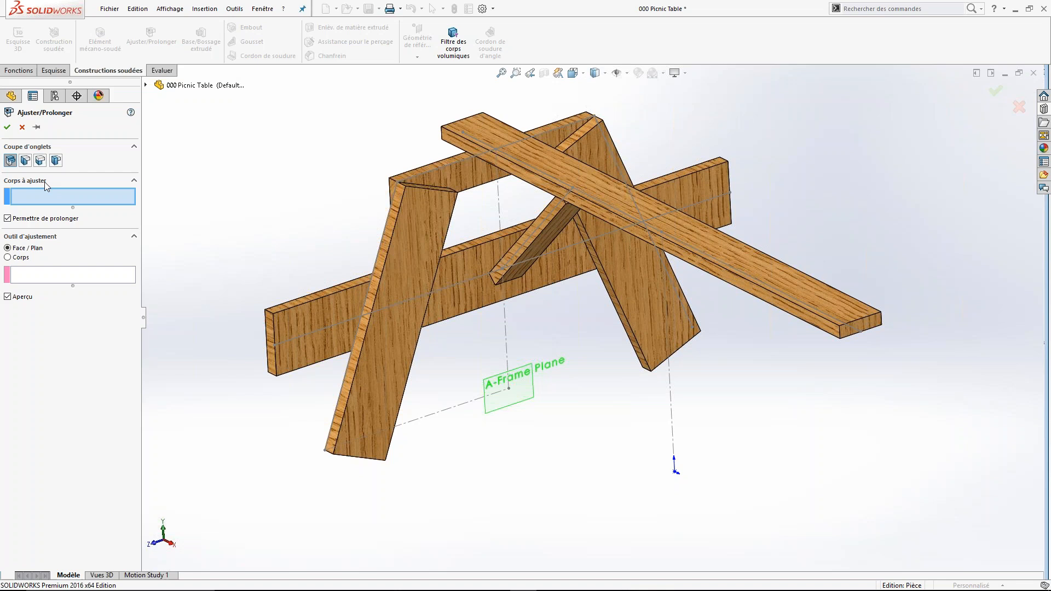
left_click(370, 396)
left_click(655, 313)
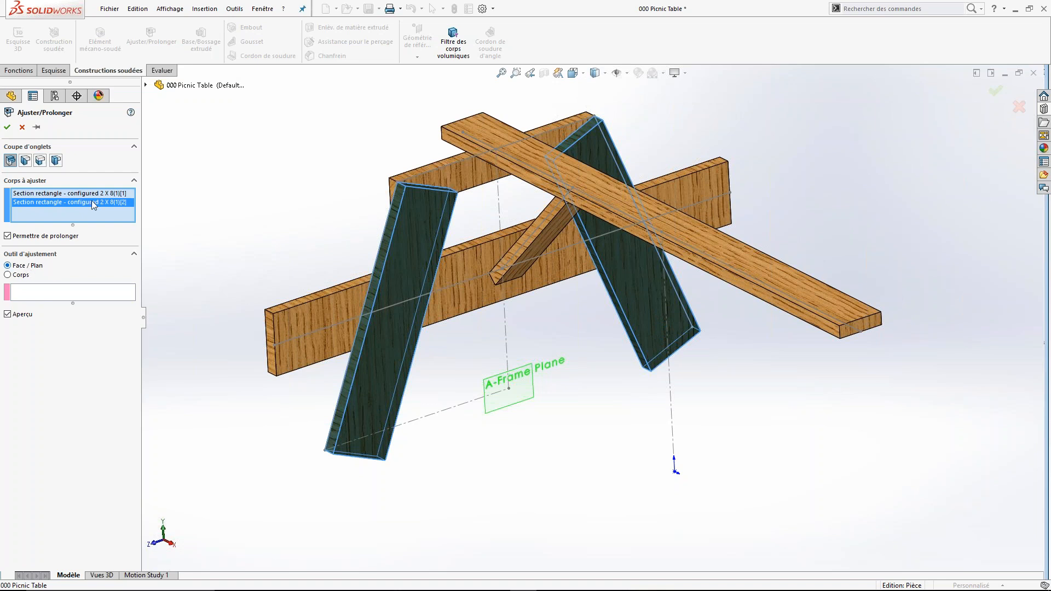
left_click(146, 85)
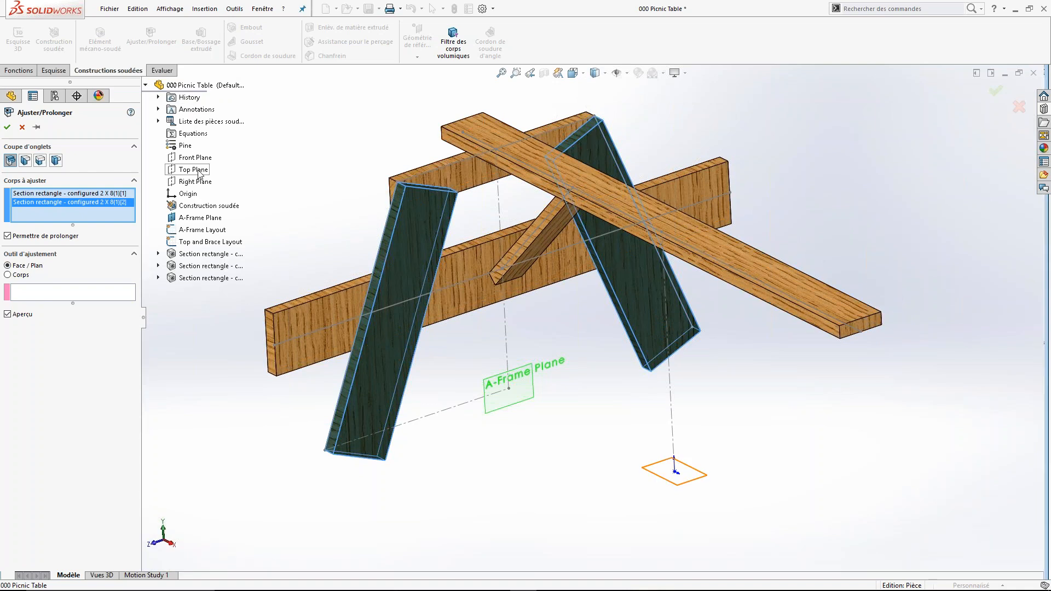
left_click(76, 294)
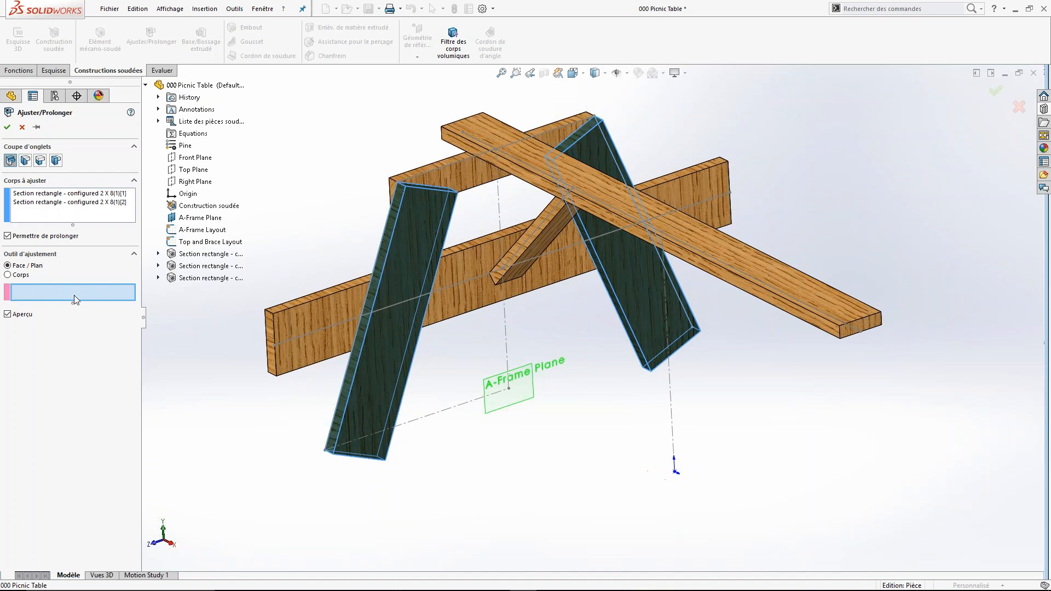
left_click(193, 170)
- Inspect the trim preview at the feet, move the keep and discard callouts clear of the legs, and accept the trim
middle_click_drag(581, 364, 564, 389)
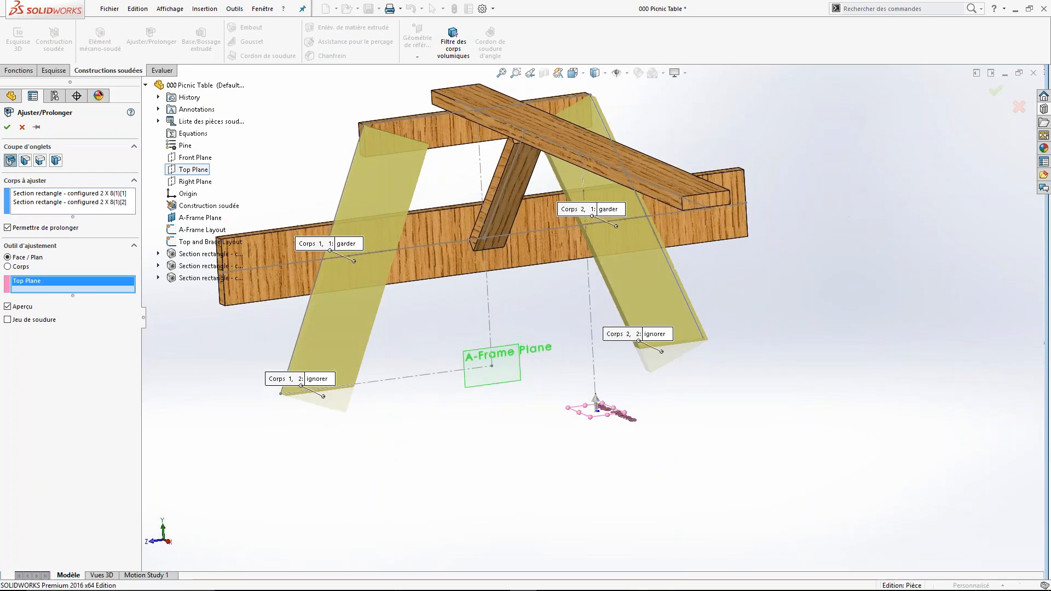
scroll(369, 388, "down", 5)
left_click_drag(211, 333, 487, 432)
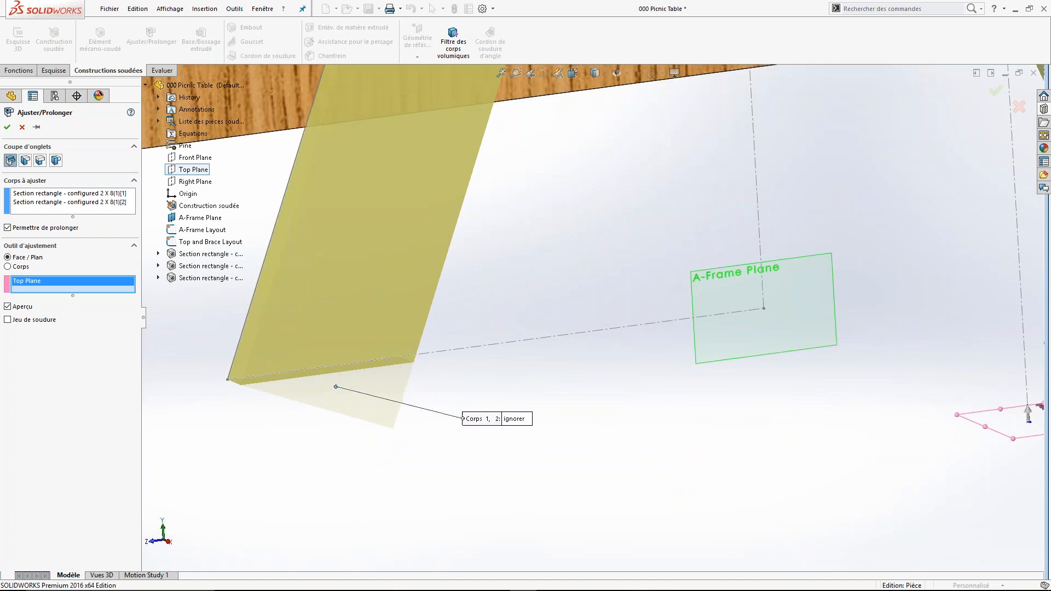
scroll(480, 296, "up", 5)
left_click_drag(496, 223, 604, 277)
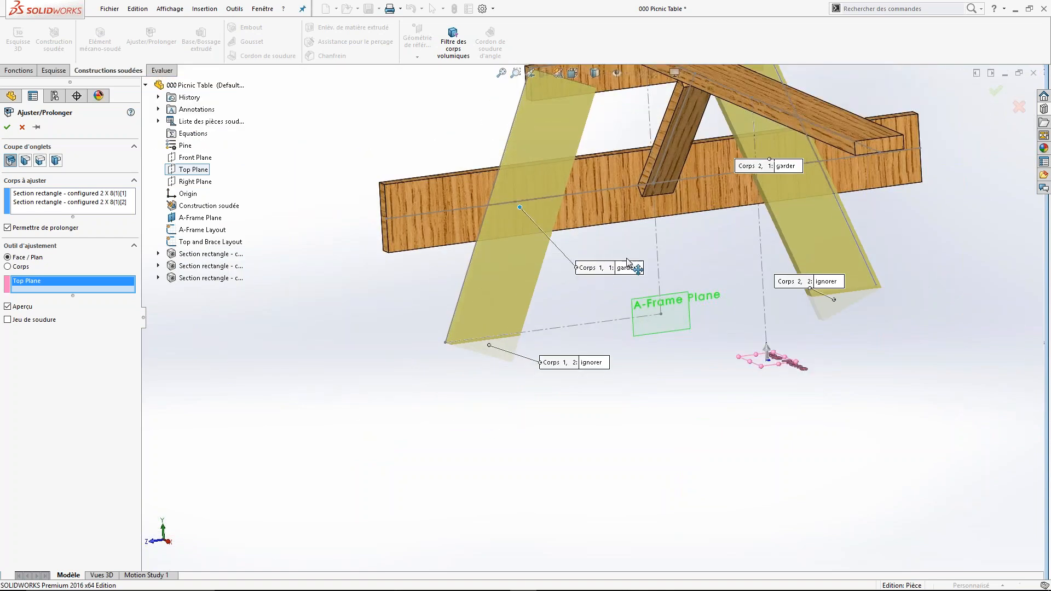
left_click_drag(764, 166, 675, 229)
left_click_drag(783, 280, 693, 279)
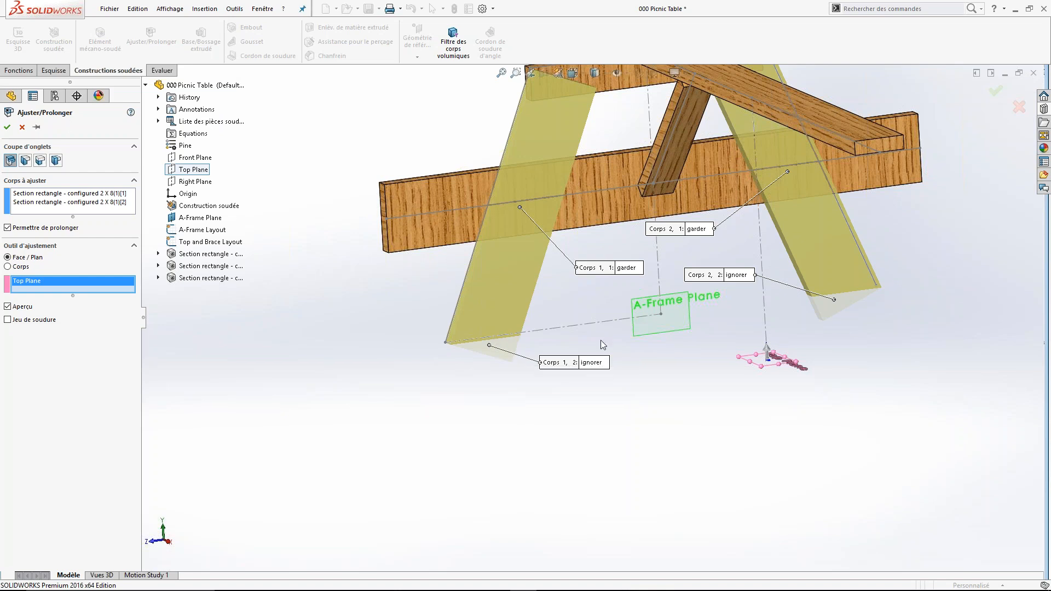
left_click(7, 127)
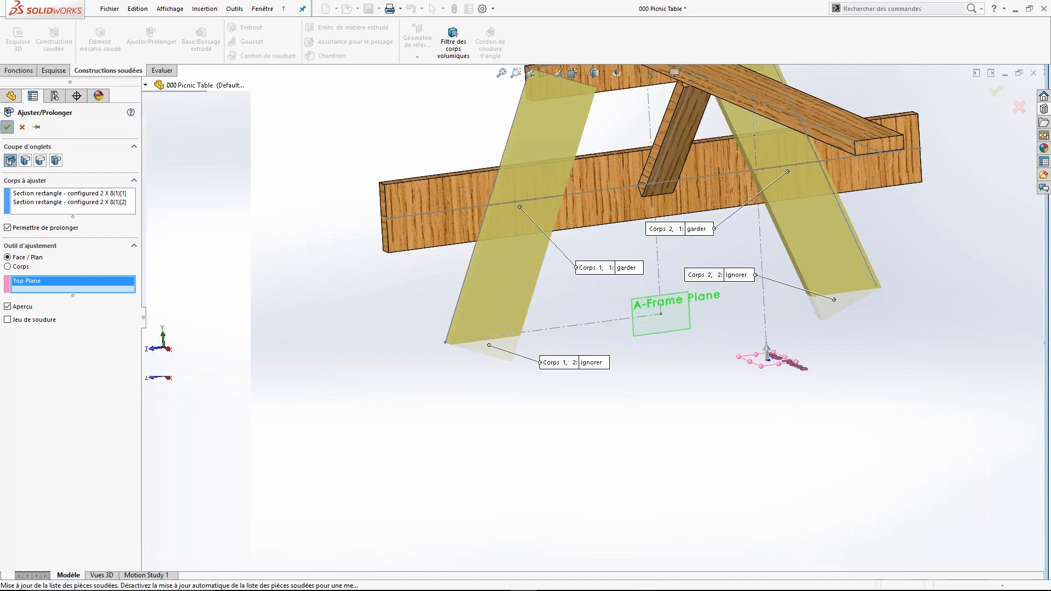
scroll(551, 279, "up", 5)
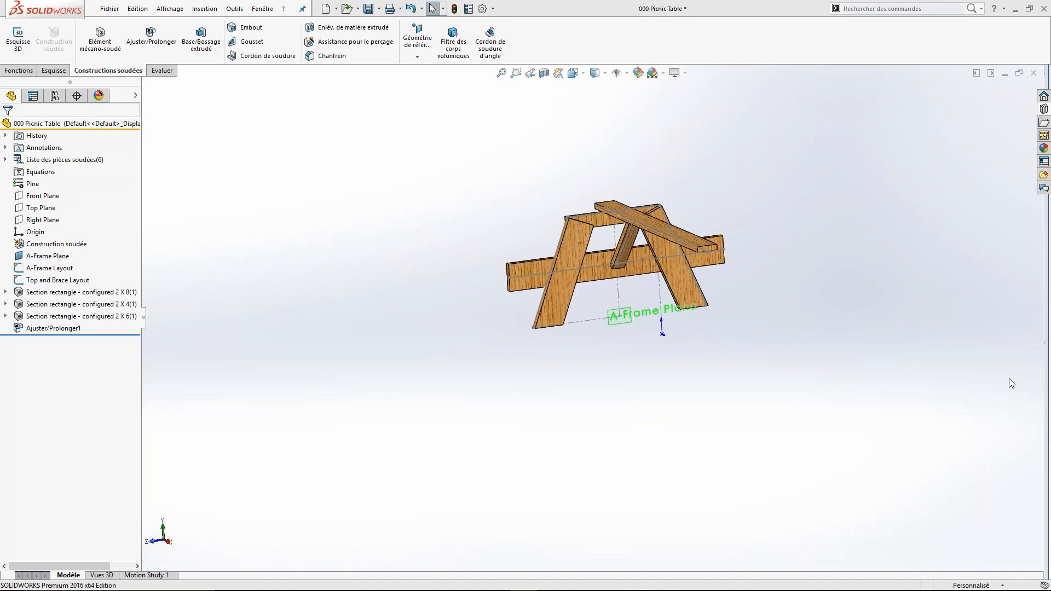
- Trim the upper ends of both A-frame legs to the top face of the 2 x 4 top support
scroll(730, 225, "down", 8)
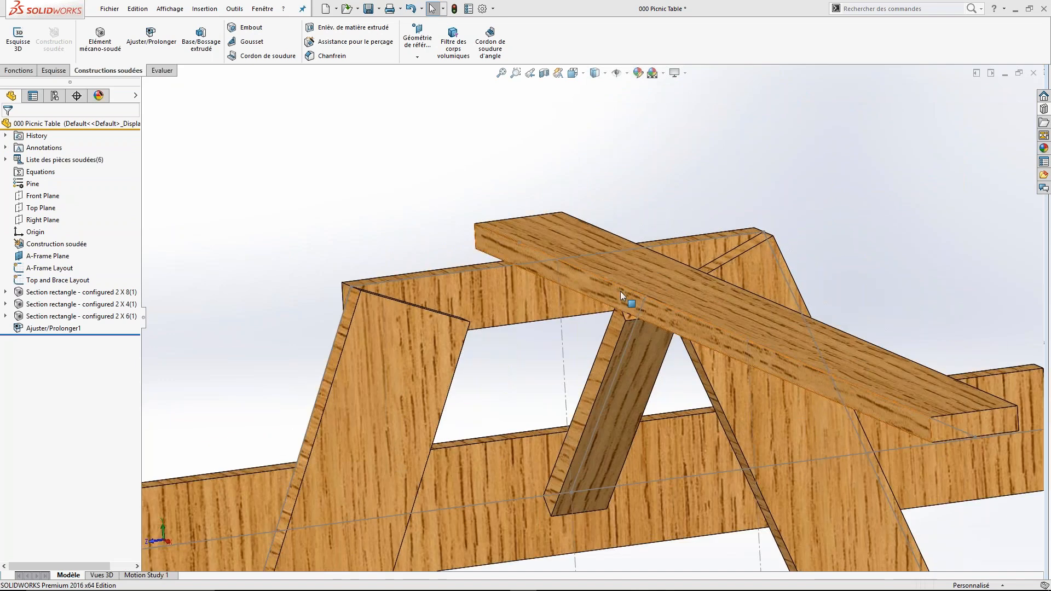
scroll(607, 288, "down", 1)
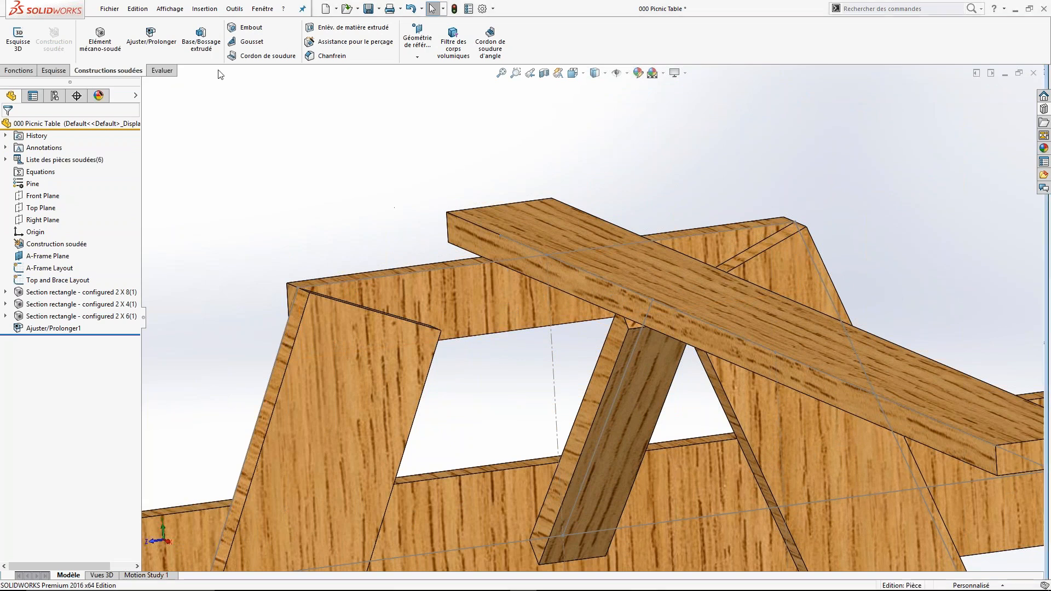
left_click(151, 39)
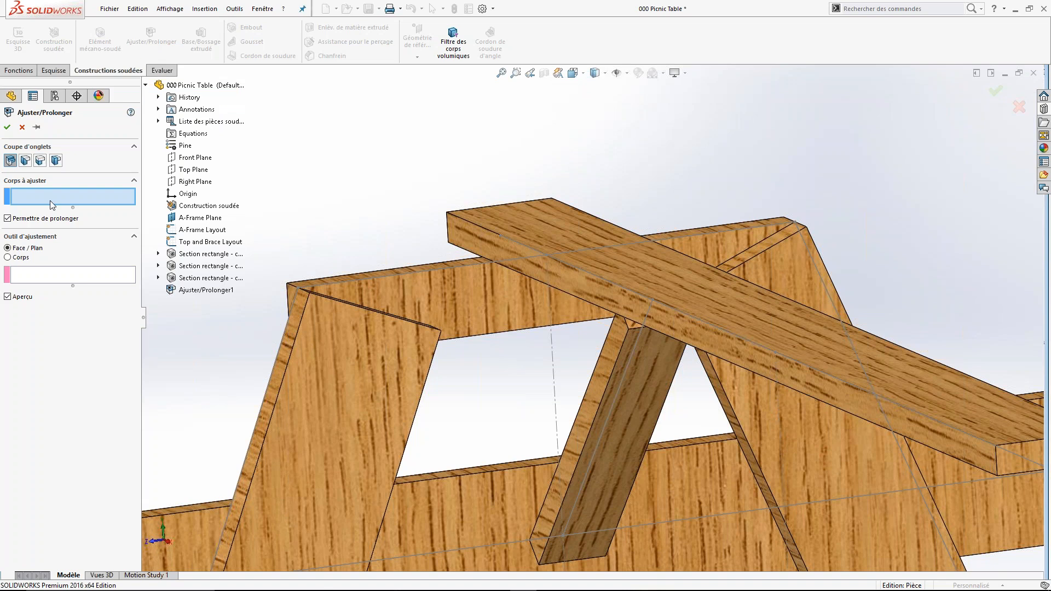
left_click(359, 374)
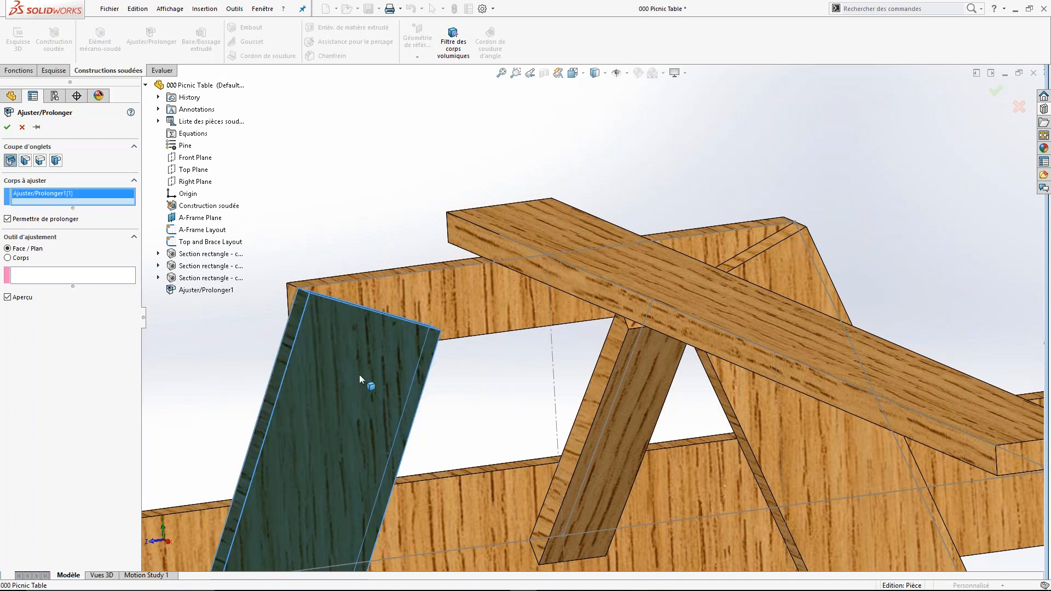
left_click(773, 403)
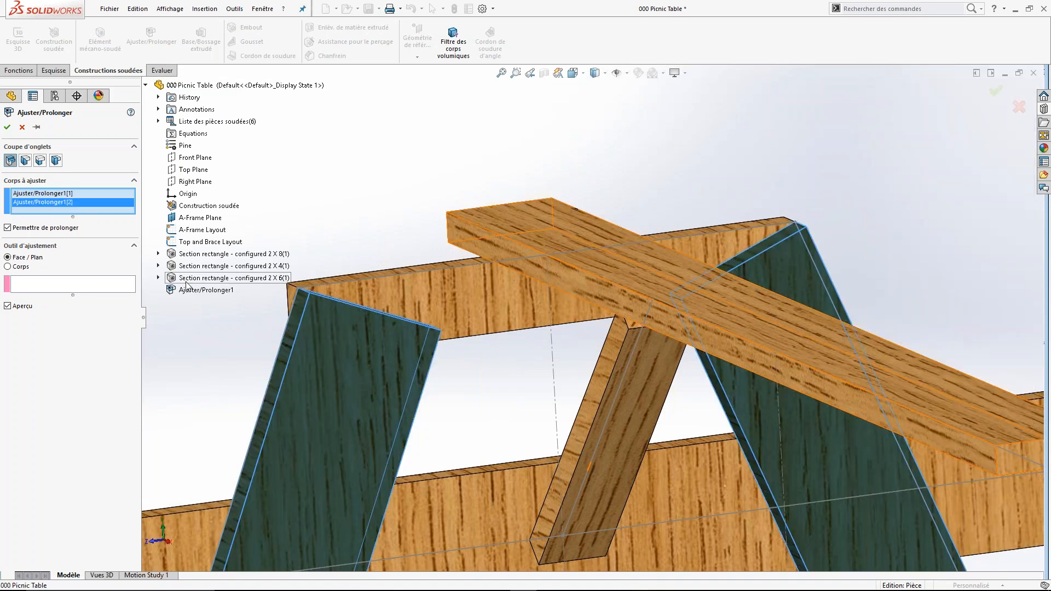
left_click(101, 282)
middle_click_drag(361, 286, 365, 313)
left_click(429, 256)
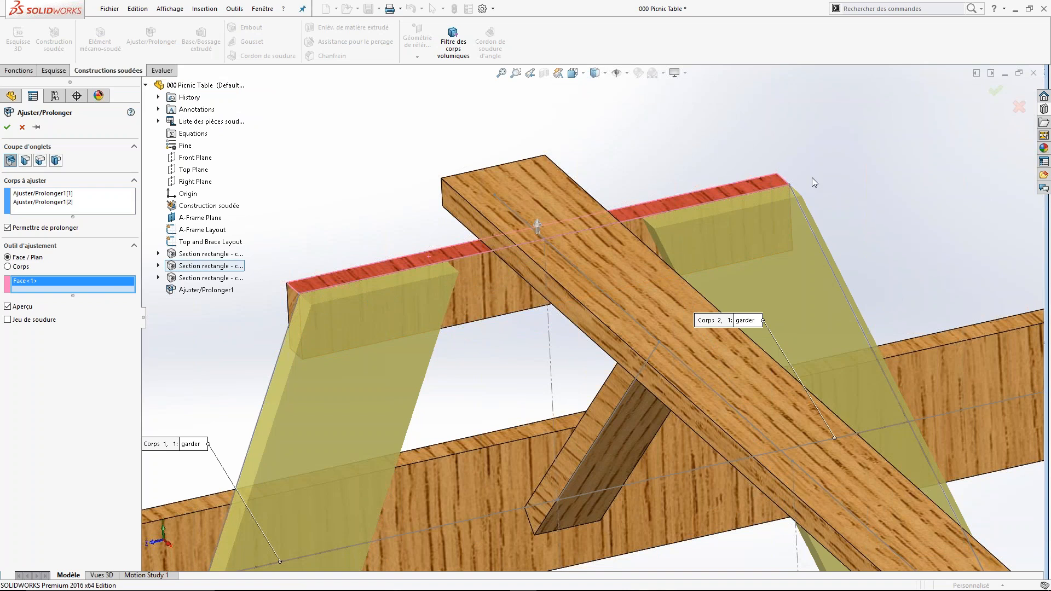
left_click(7, 127)
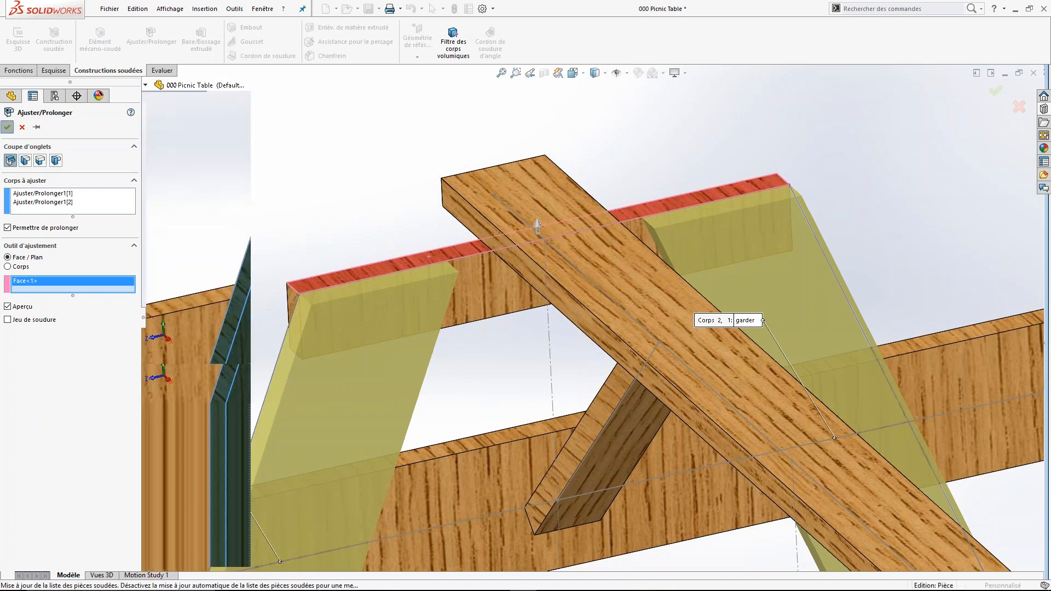
- Trim and extend the diagonal 2 x 4 brace to the underside of the 2 x 6 board and the inner face of the lower 2 x 8 crossbeam
scroll(557, 312, "up", 8)
middle_click_drag(558, 315, 608, 358)
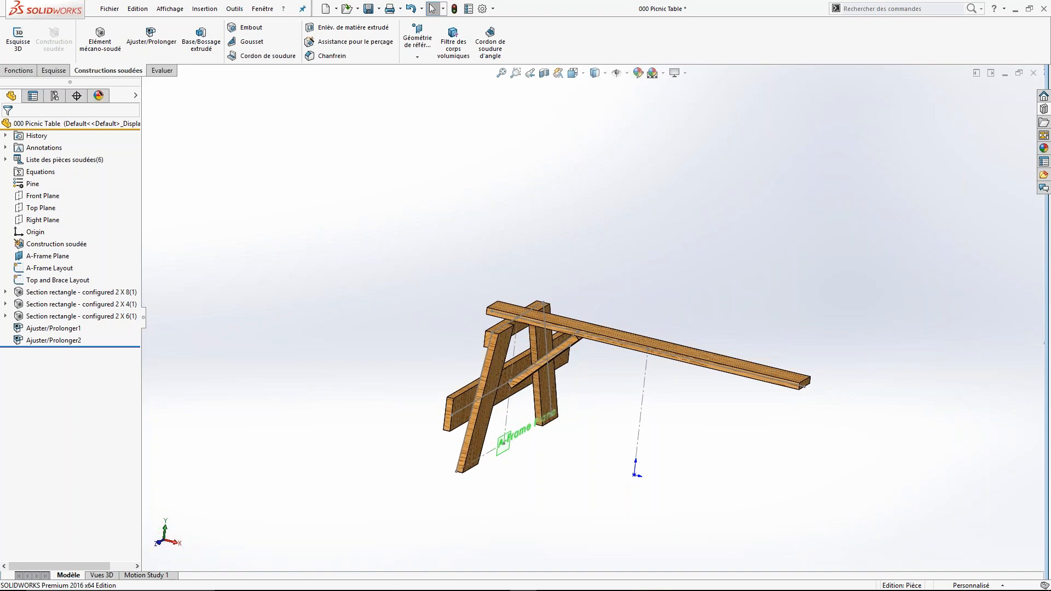
middle_click_drag(574, 269, 573, 327)
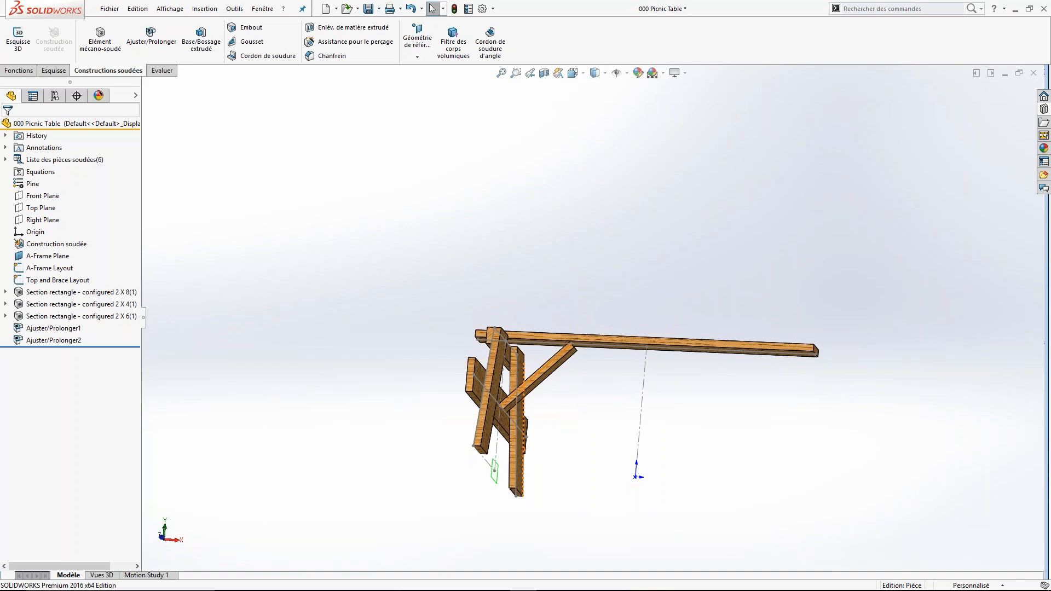
scroll(570, 326, "down", 5)
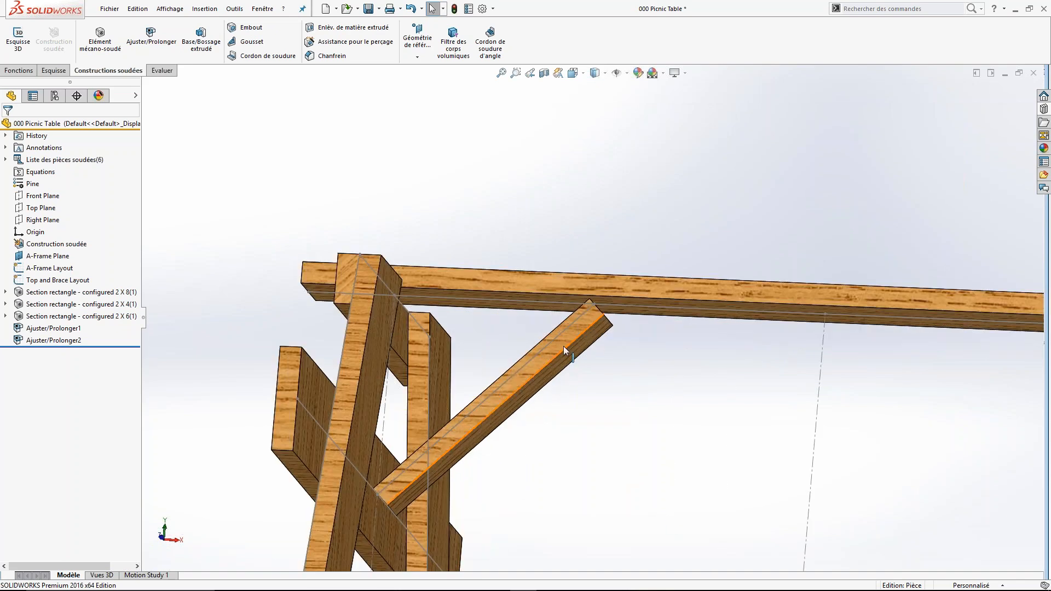
left_click(141, 42)
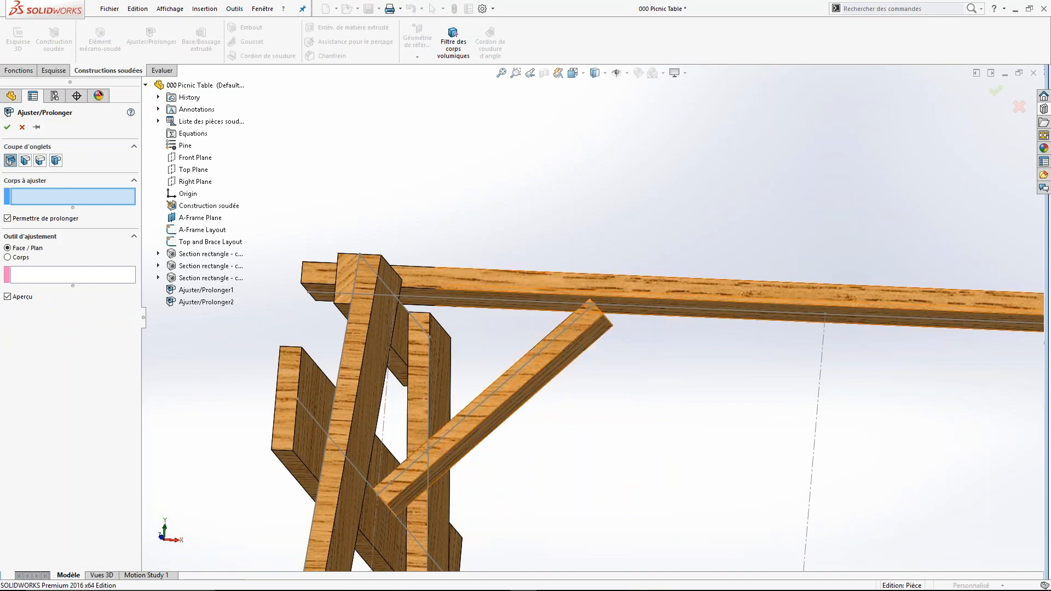
left_click(506, 404)
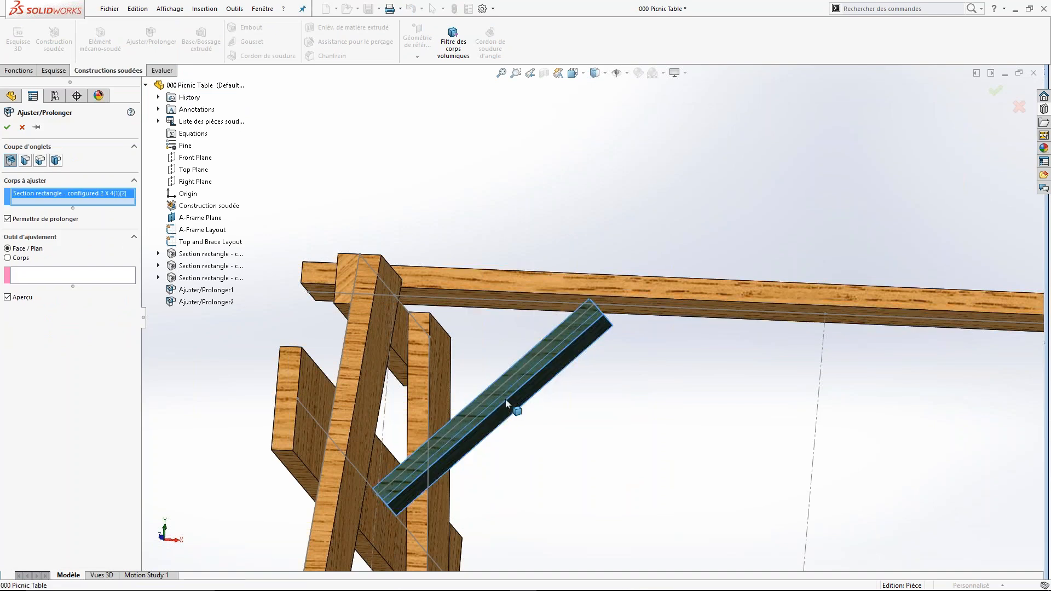
left_click(99, 277)
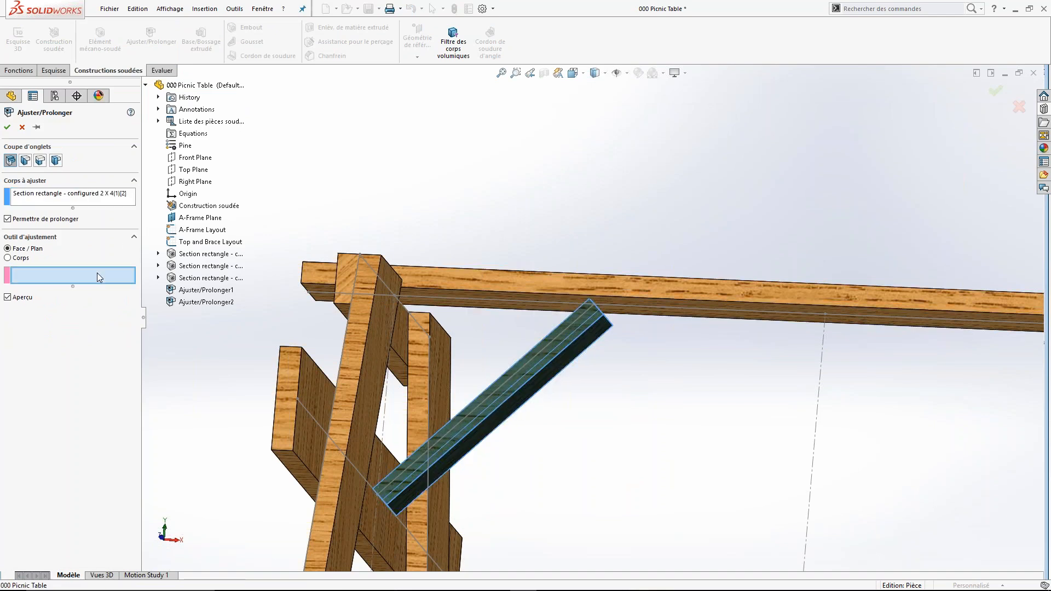
left_click(627, 312)
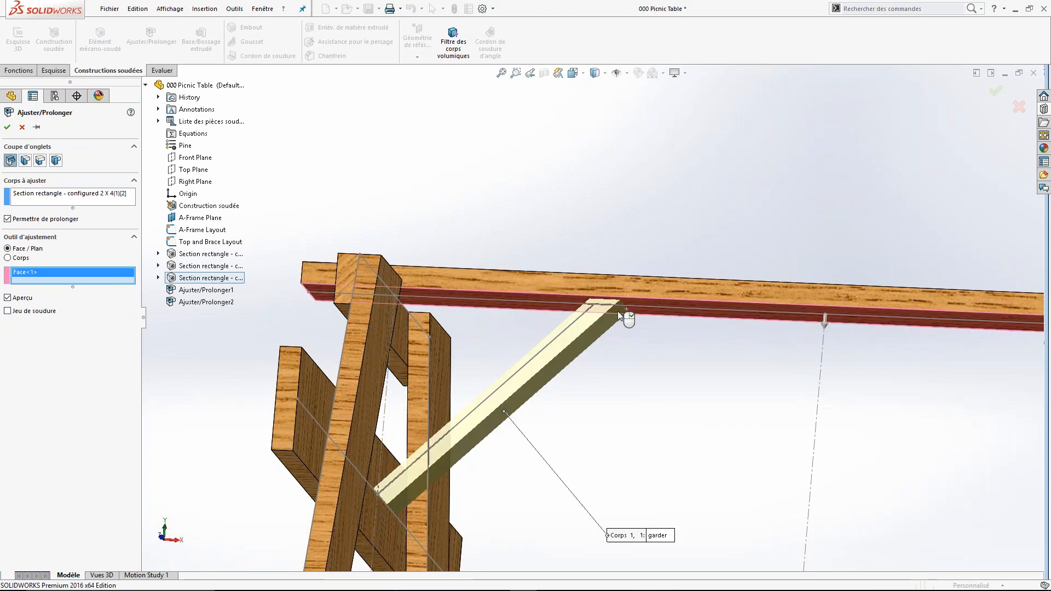
left_click(392, 450)
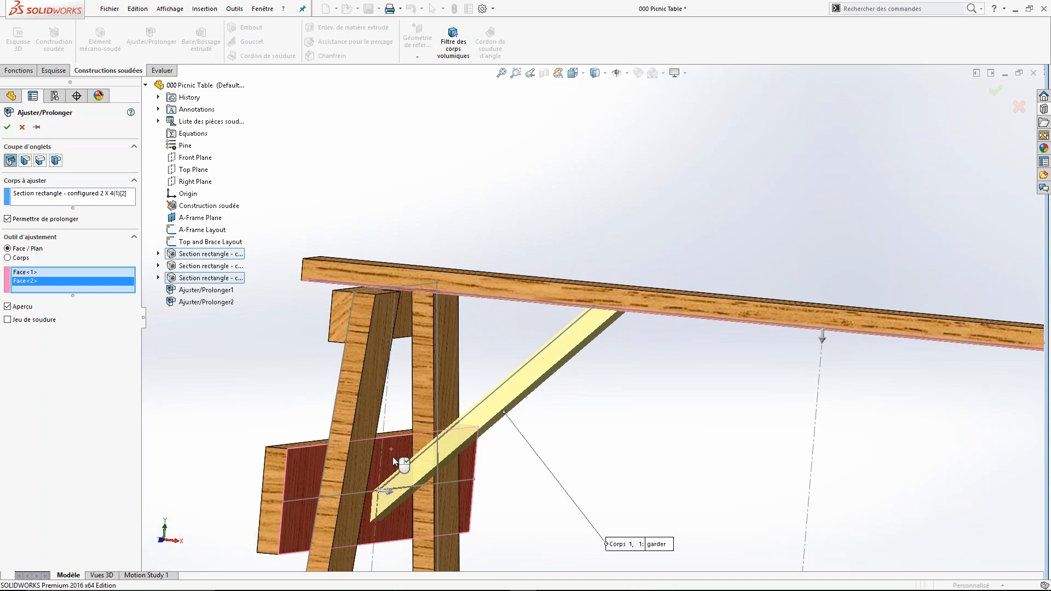
middle_click_drag(690, 392, 637, 443)
left_click(7, 127)
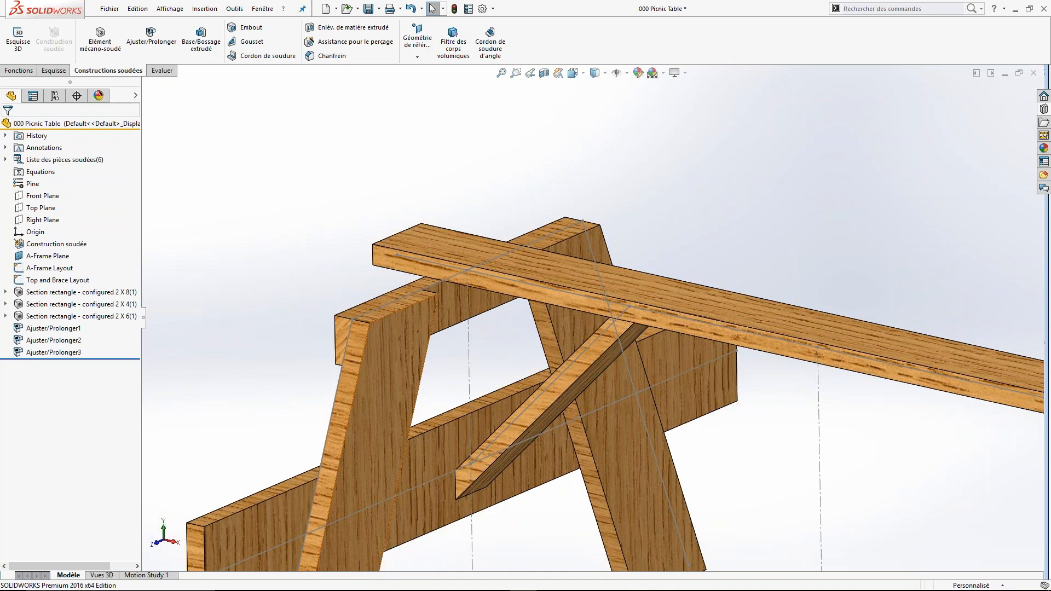
- Examine the trimmed legs and brace of the A-frame from several angles, both overall and close up
scroll(446, 337, "up", 4)
scroll(605, 398, "up", 2)
middle_click_drag(606, 399, 639, 417)
scroll(728, 376, "down", 3)
scroll(747, 308, "down", 1)
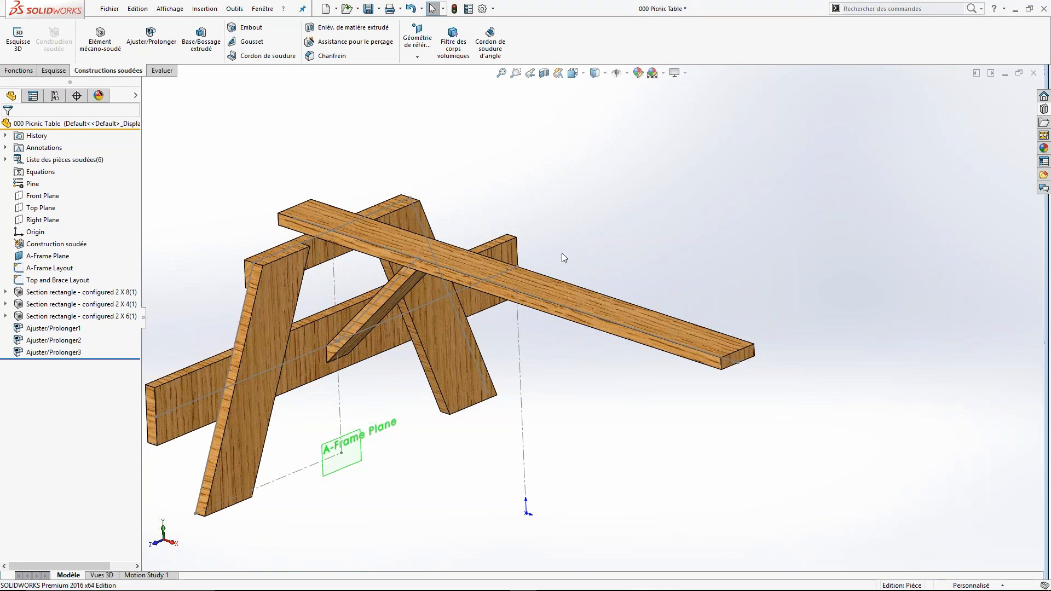
scroll(316, 313, "up", 2)
scroll(376, 337, "down", 3)
mouse_move(619, 295)
middle_mouse_down()
mouse_move(608, 329)
mouse_move(605, 304)
middle_mouse_up()
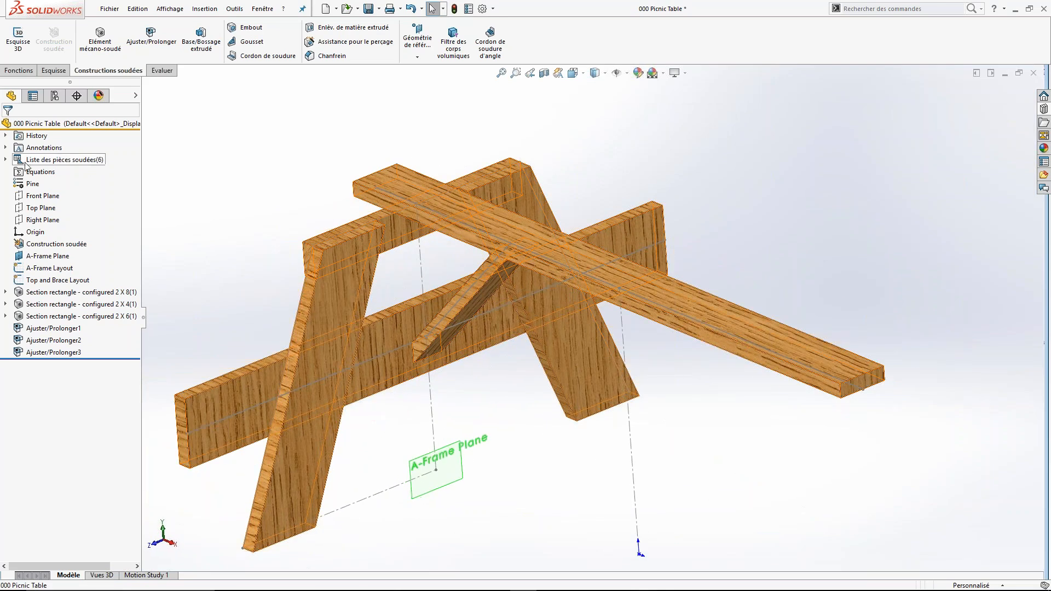
- Expand the weldment cut list, make its full item names readable, and check which bodies the first item contains
double_click(52, 160)
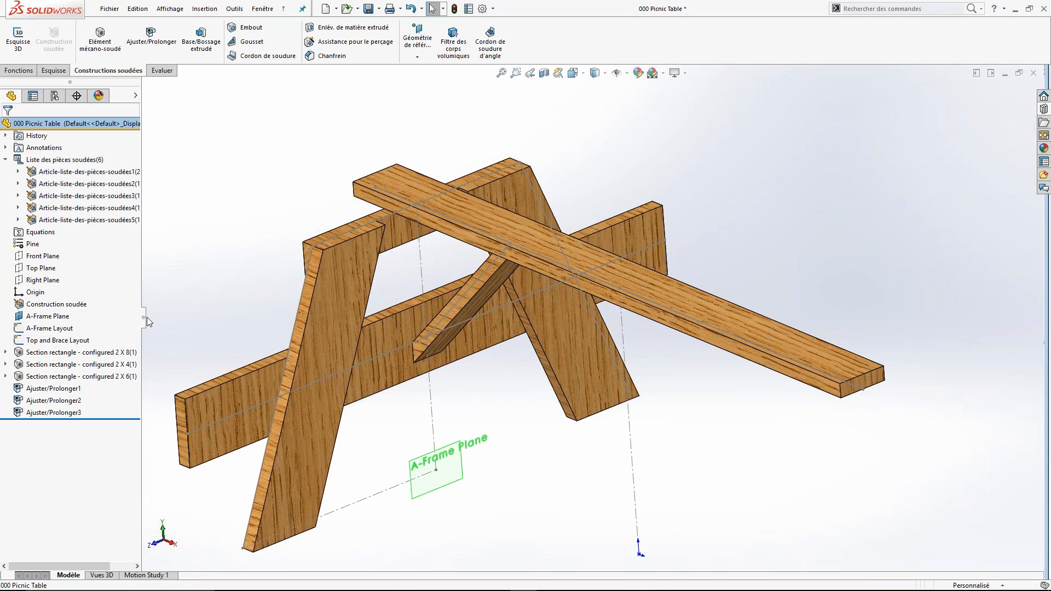
left_click_drag(146, 322, 170, 307)
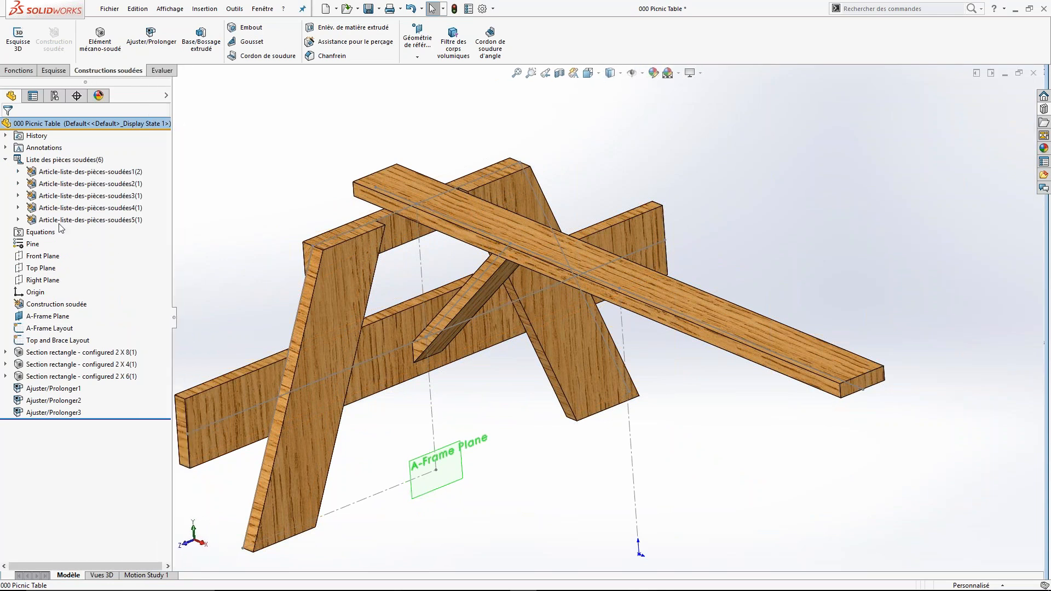
left_click(20, 173)
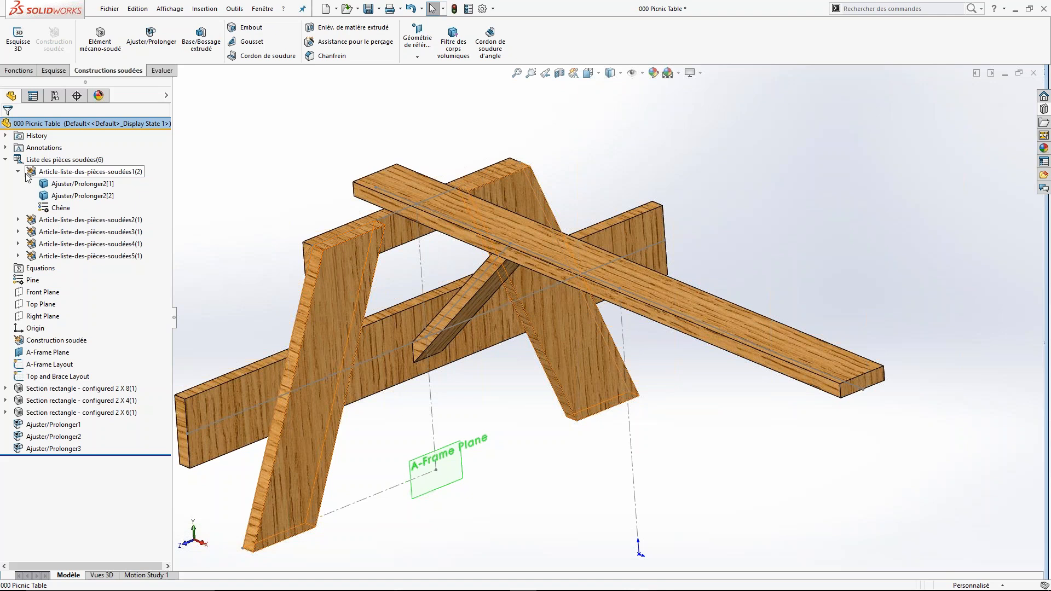
left_click(19, 173)
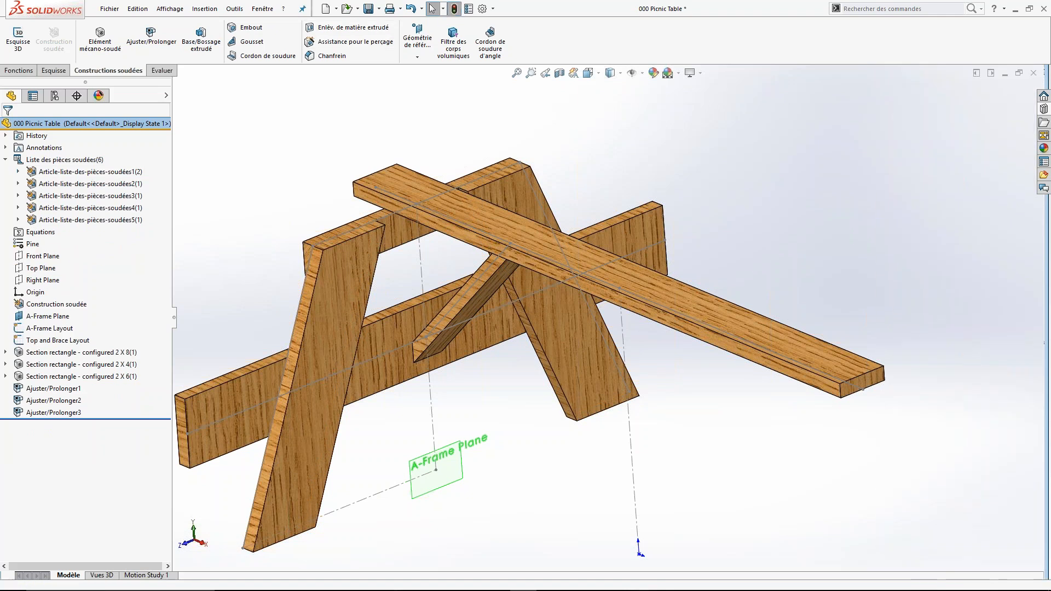
- Enable renaming of cut-list folders with the Description property value in the document's weldment properties
left_click(493, 9)
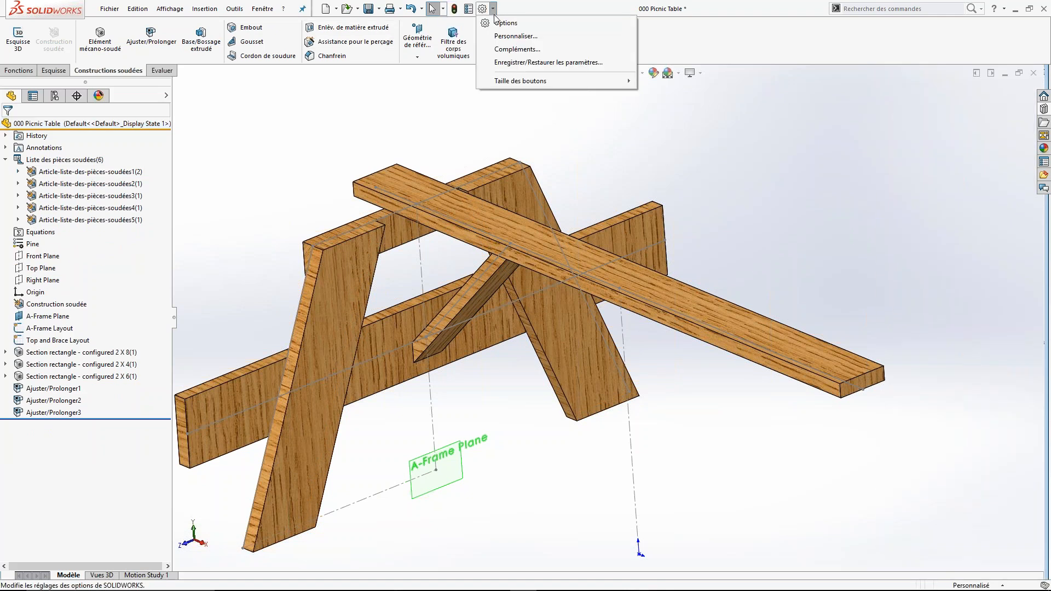
left_click(498, 25)
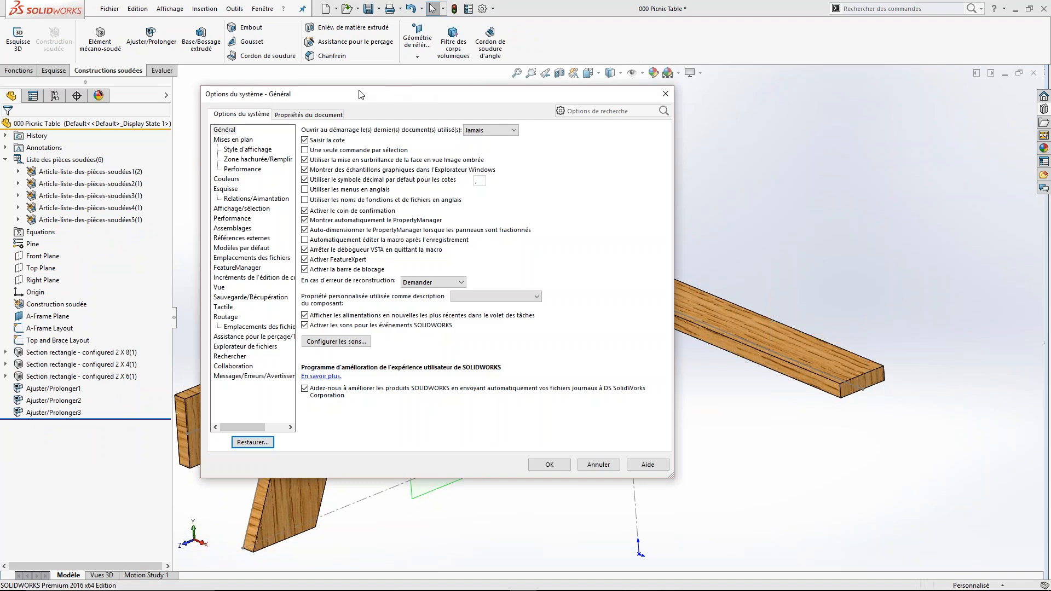
left_click(329, 114)
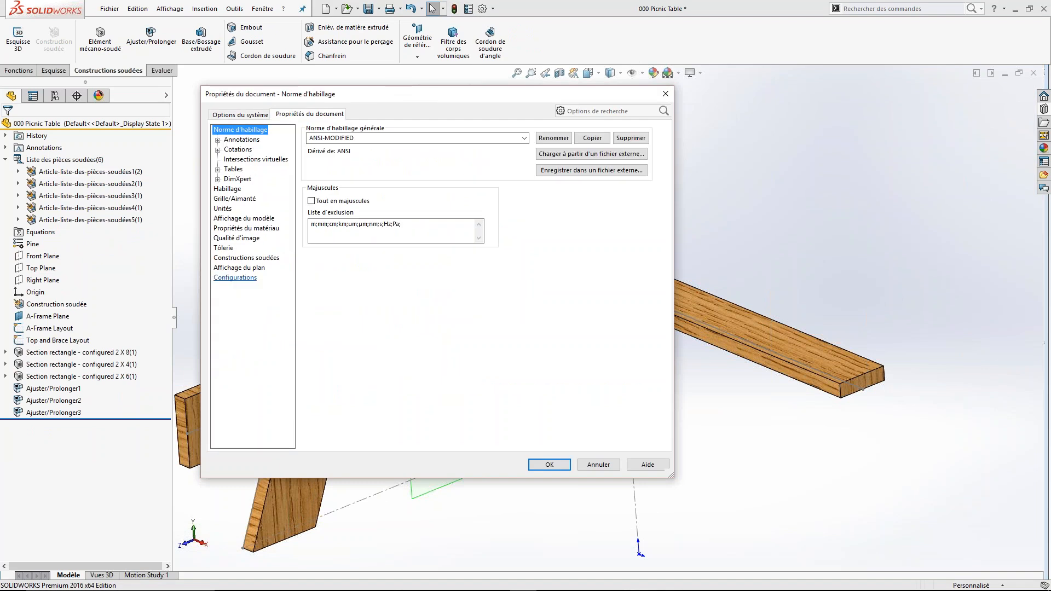
left_click(241, 259)
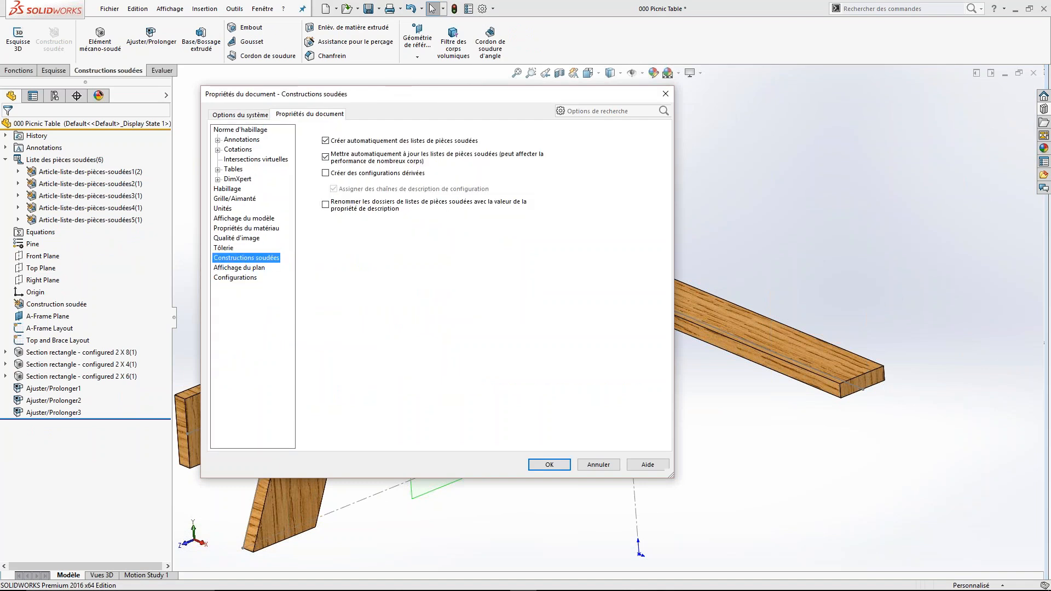
left_click(325, 205)
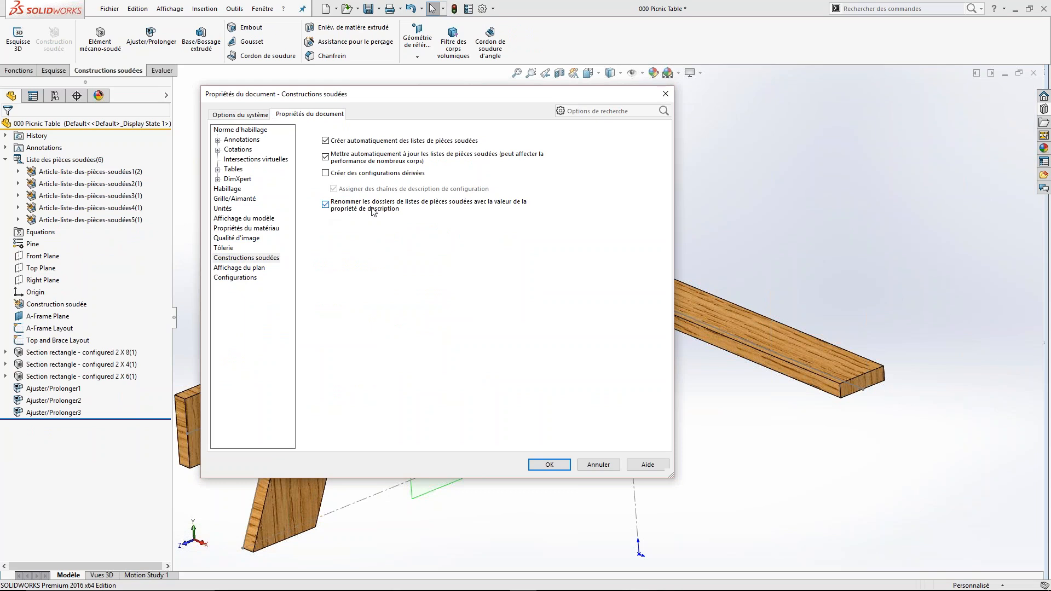
left_click(553, 464)
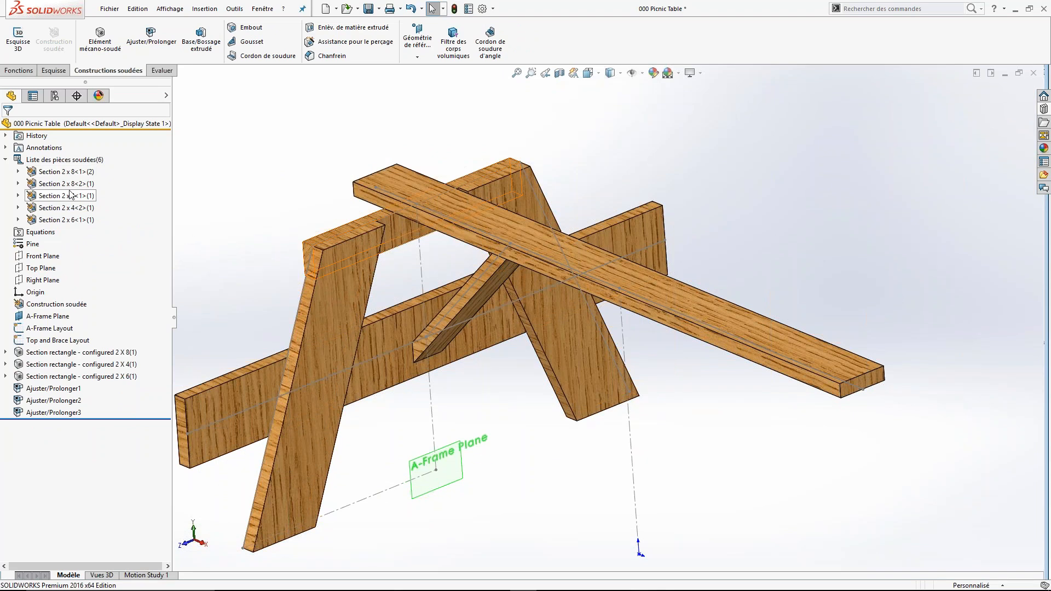
- Highlight each 2 x 8, 2 x 4 and 2 x 6 cut-list item in turn to identify its members in the model, and clear the selection
left_click(58, 172)
left_click(55, 184)
left_click(55, 196)
left_click(57, 208)
left_click(60, 219)
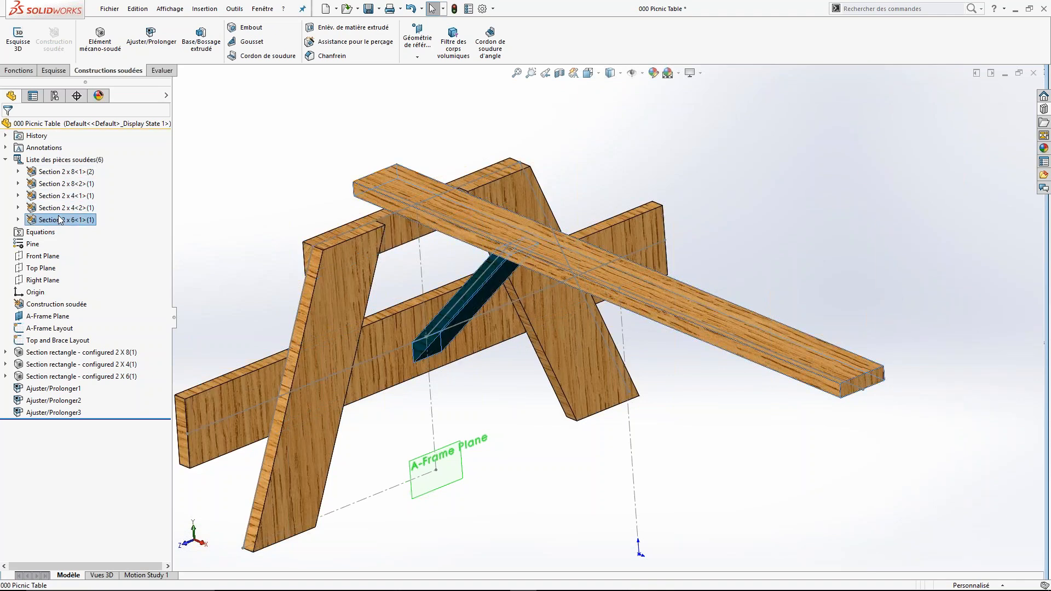
left_click(43, 172)
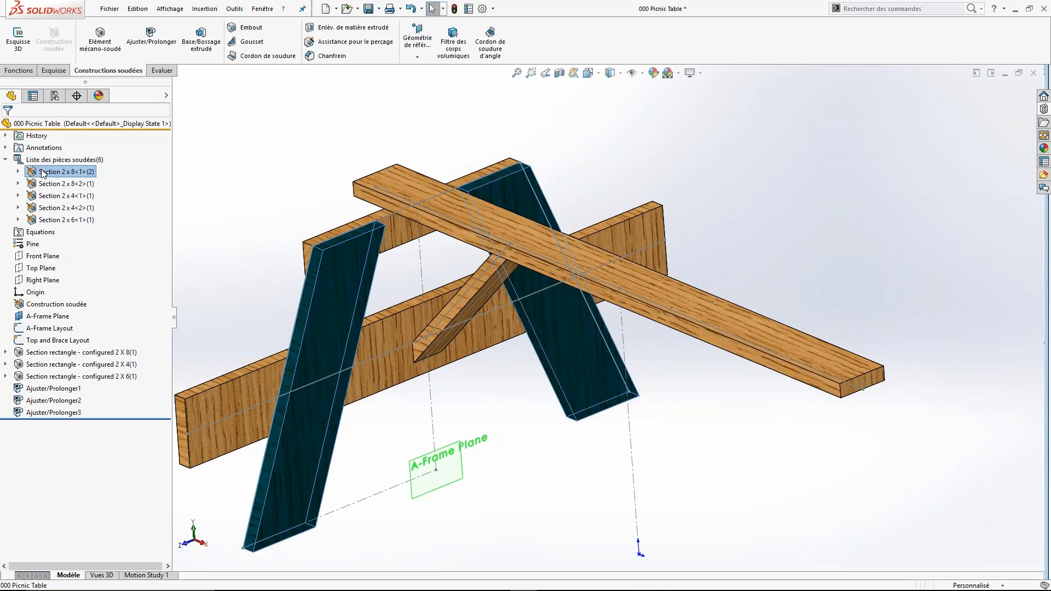
left_click(51, 184)
left_click(53, 196)
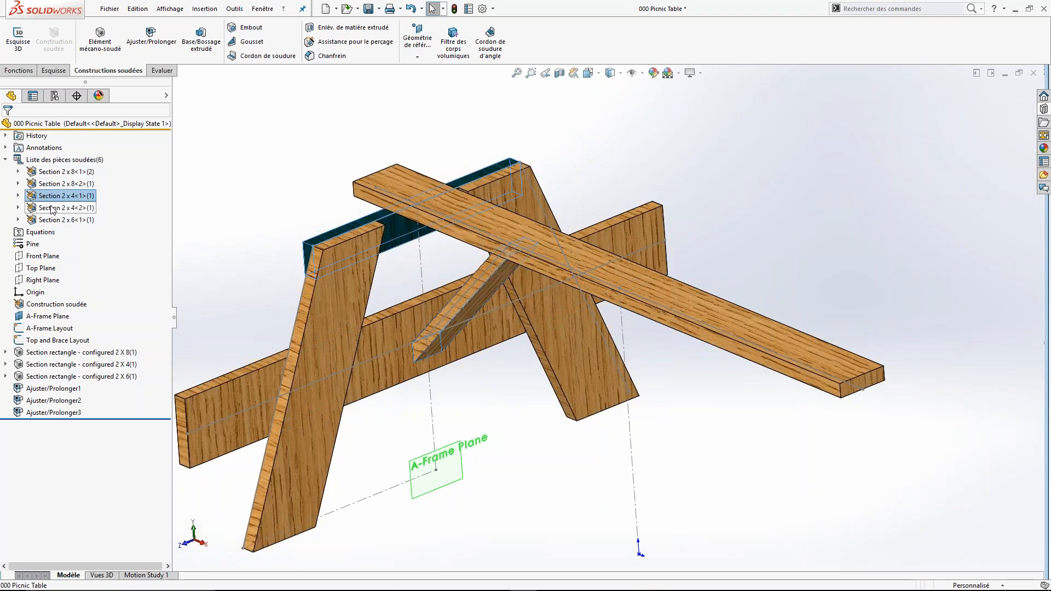
left_click(53, 209)
left_click(57, 219)
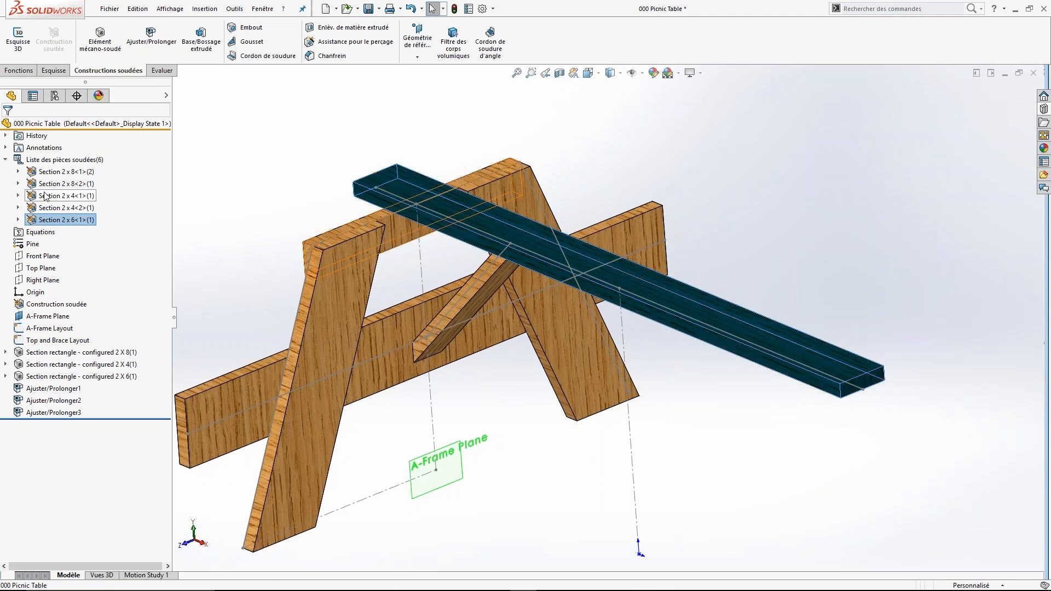
left_click(275, 171)
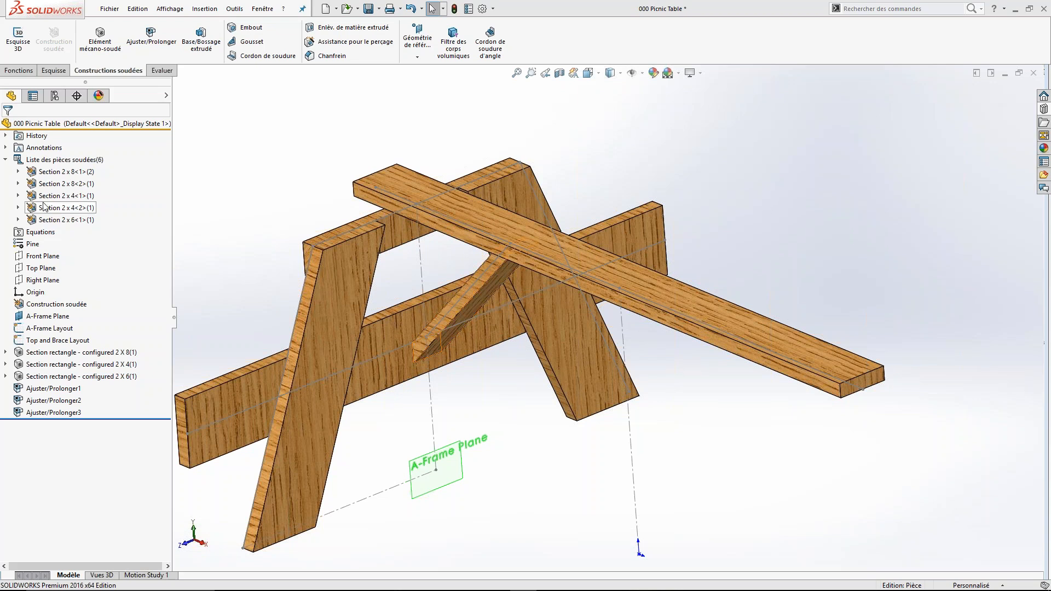
left_click(330, 233)
left_click(323, 199)
- Inspect where the 2 x 6 board crosses the top support between the A-frame legs
scroll(340, 213, "up", 2)
middle_click_drag(501, 325, 520, 343)
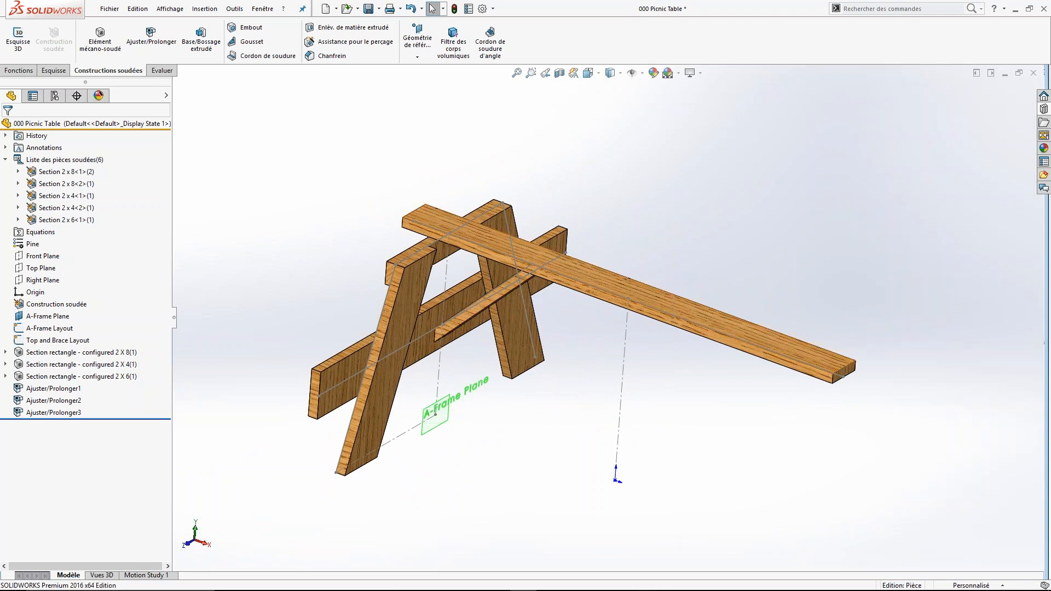
middle_click_drag(630, 305, 633, 283)
scroll(567, 225, "down", 5)
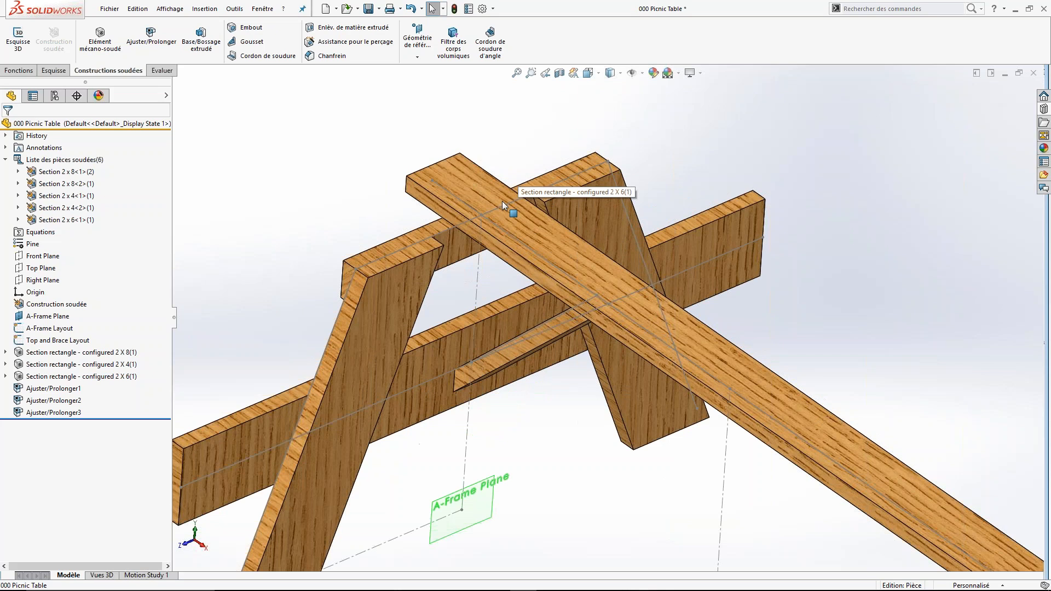
- Start a linear pattern along the 2 x 6 board's end edge with 5.5 in spacing and 3 instances in Direction 1
left_click(22, 71)
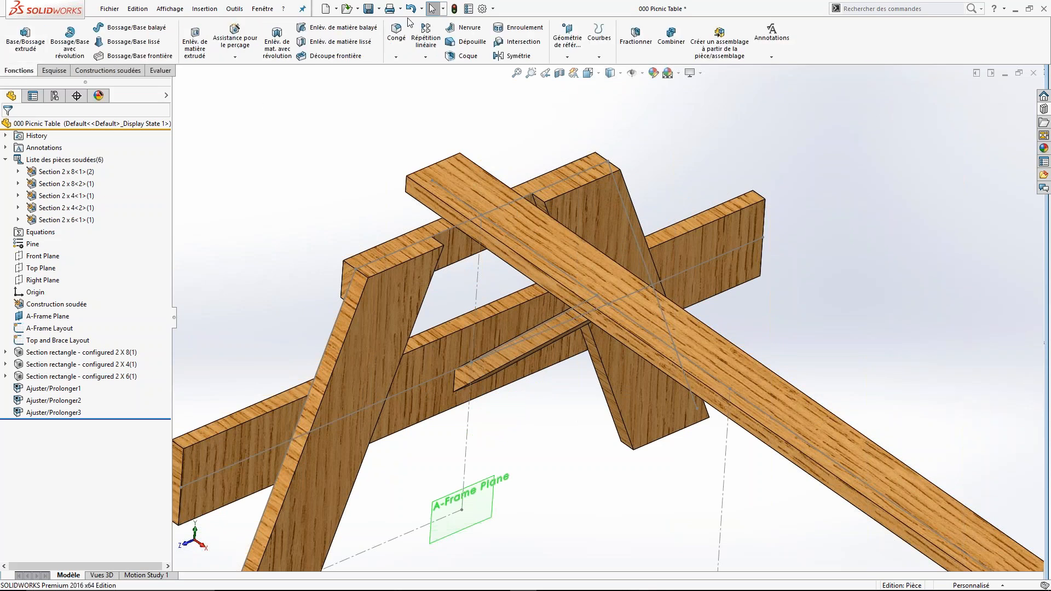
left_click(427, 44)
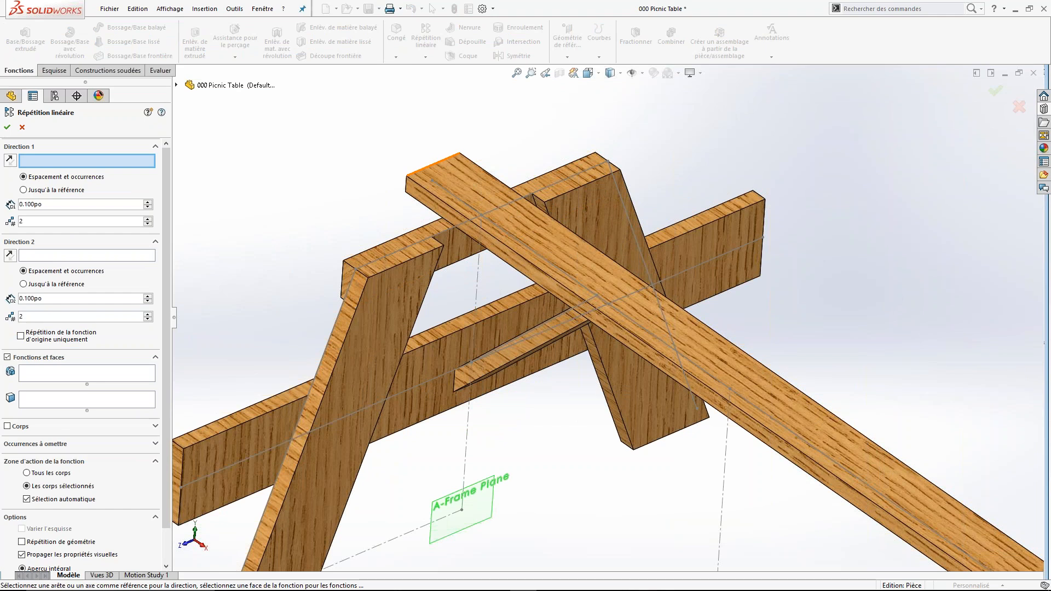
left_click(445, 159)
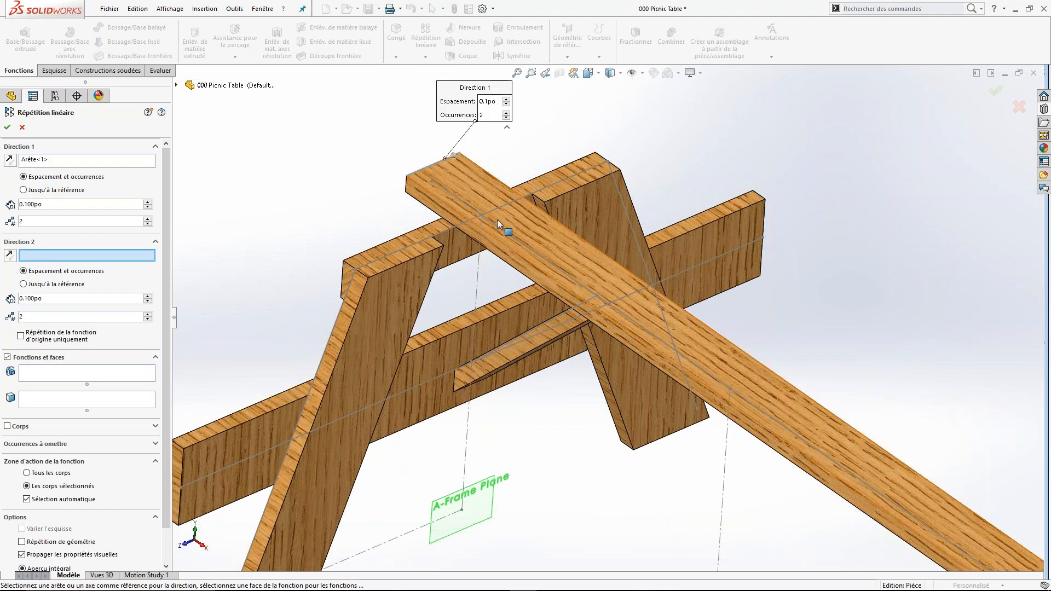
scroll(603, 274, "up", 5)
scroll(589, 286, "down", 5)
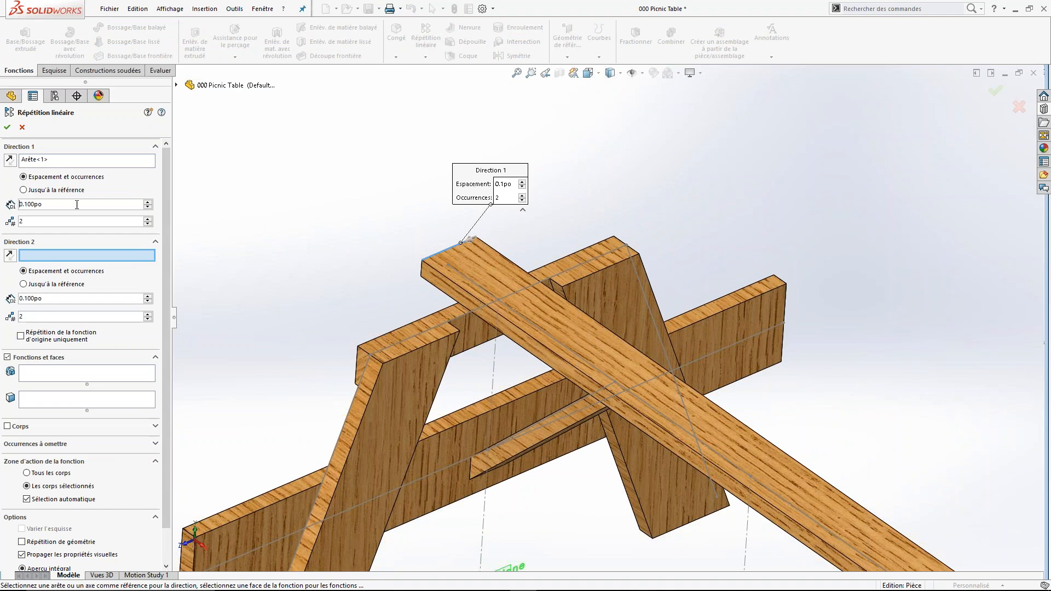
double_click(63, 209)
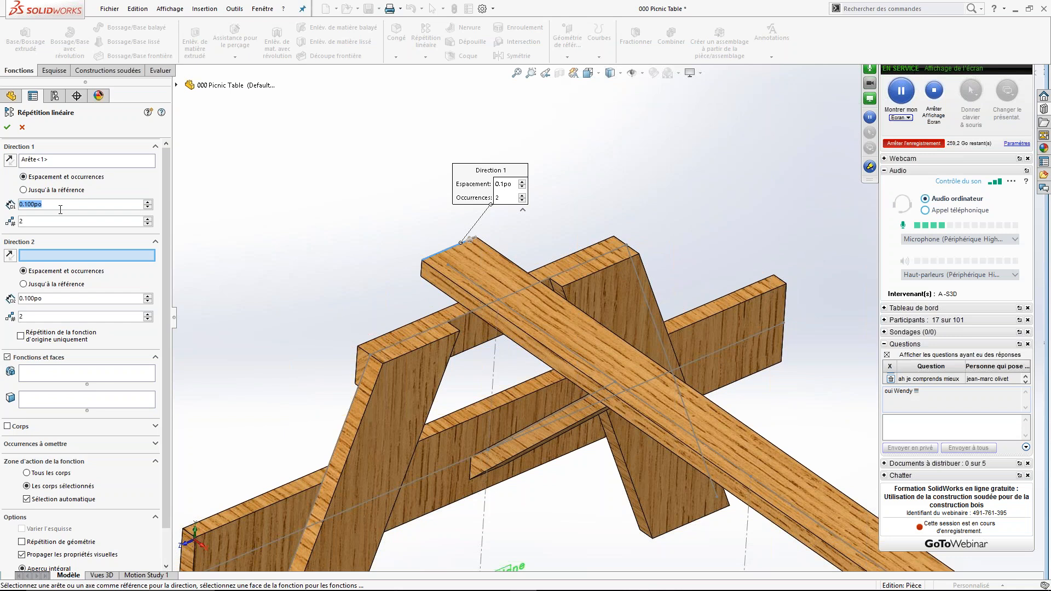
type("5.5")
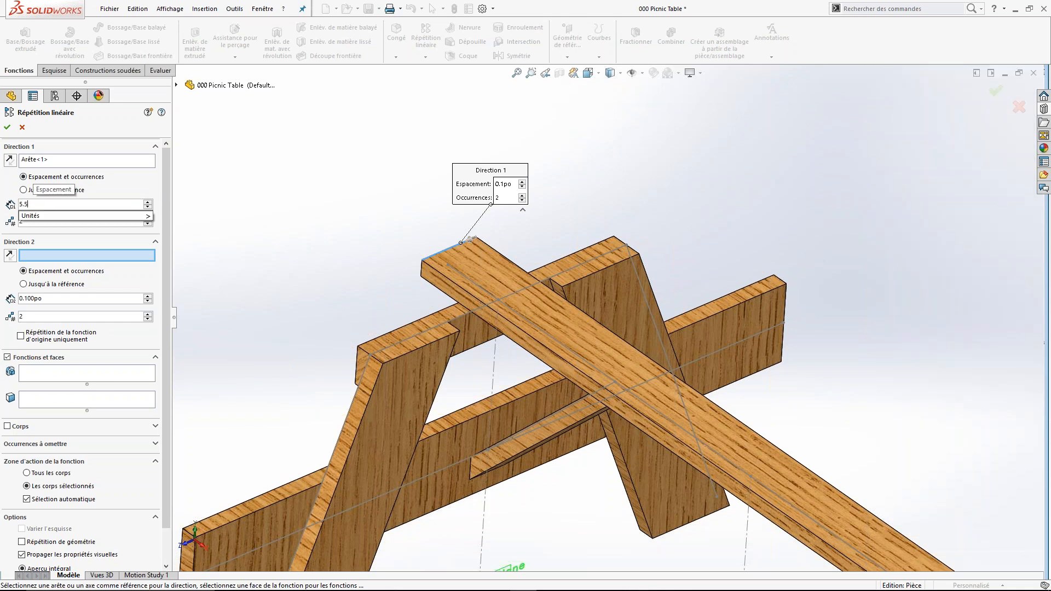
key("Tab")
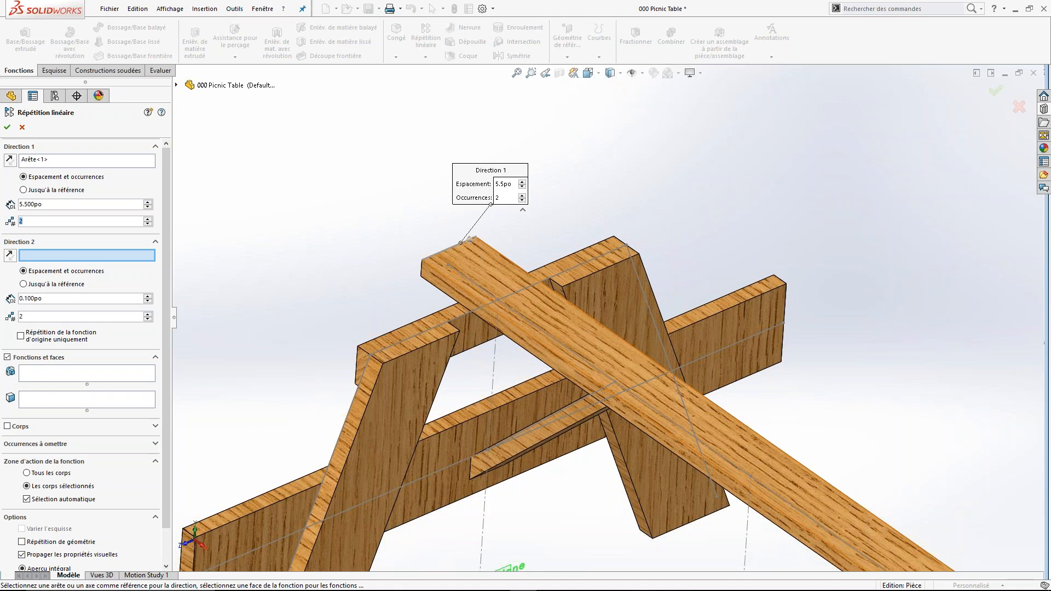
type("3")
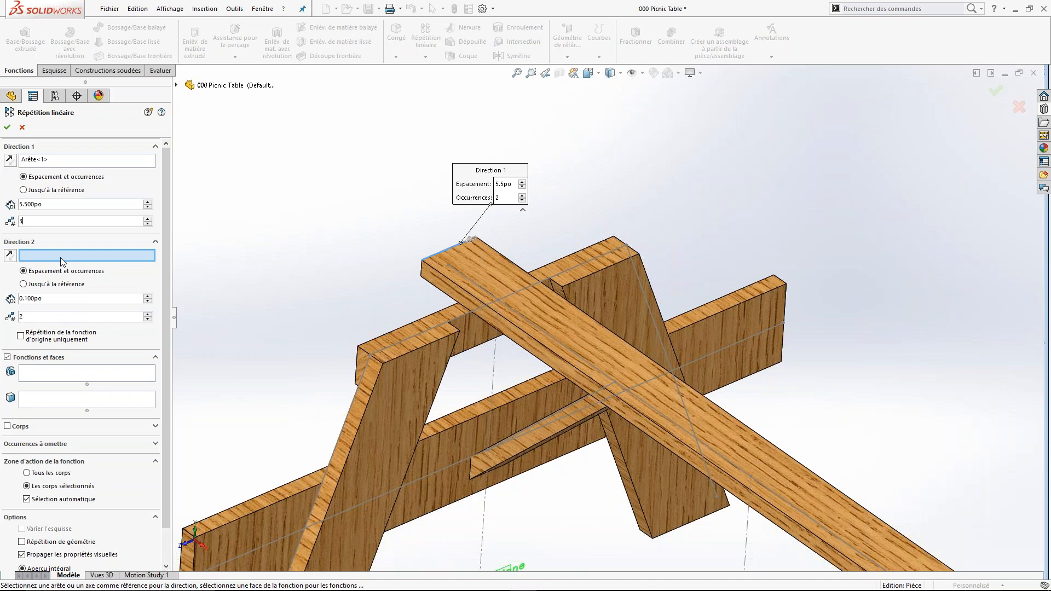
- Define Direction 2 along the board's far end edge, reversed, with 5.5 in spacing and 3 instances
scroll(527, 375, "up", 5)
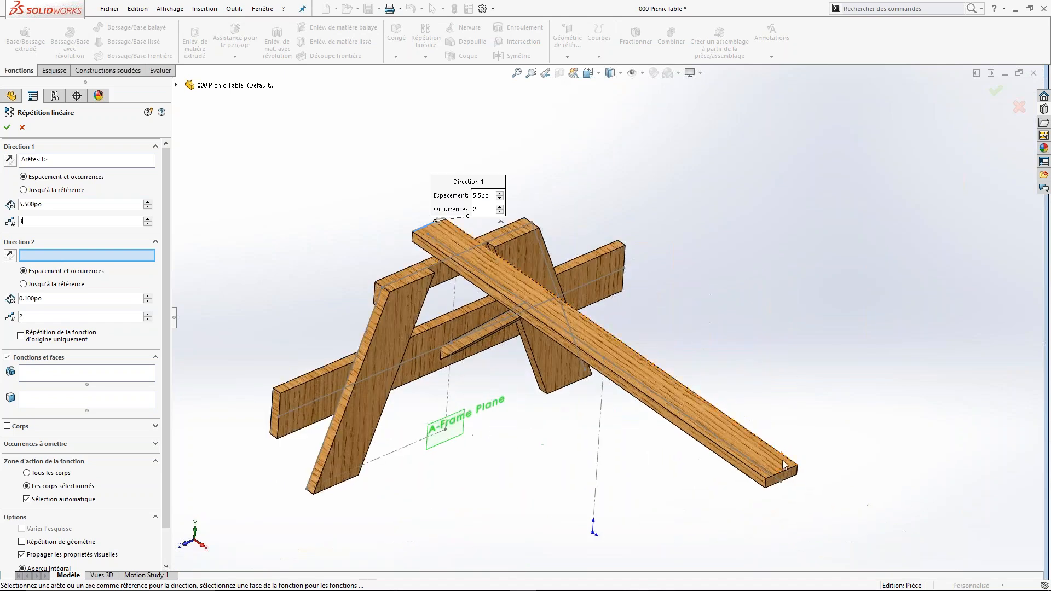
left_click(789, 474)
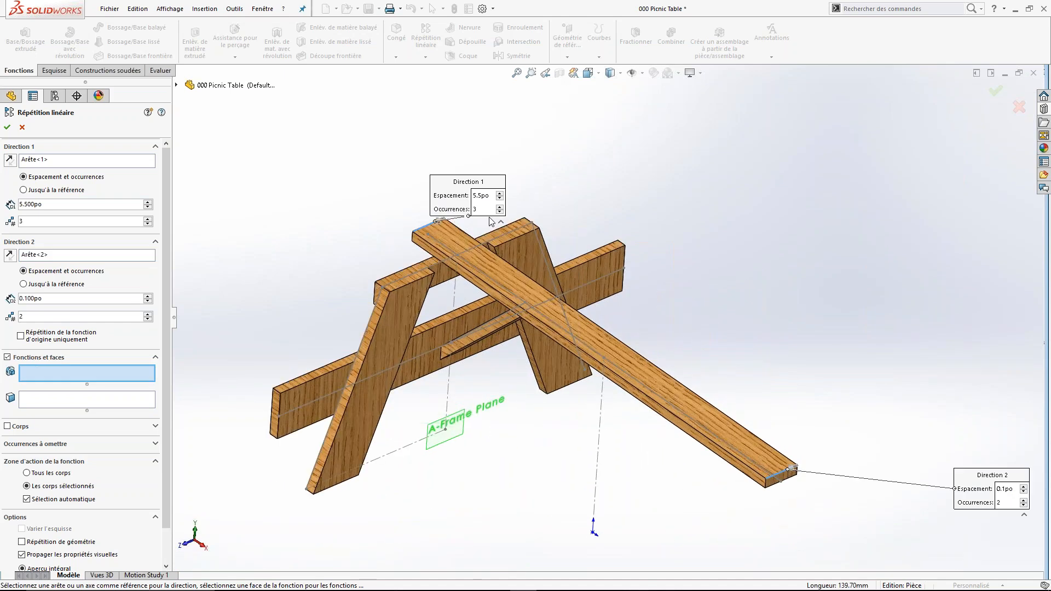
left_click(9, 256)
double_click(32, 298)
type("5.5")
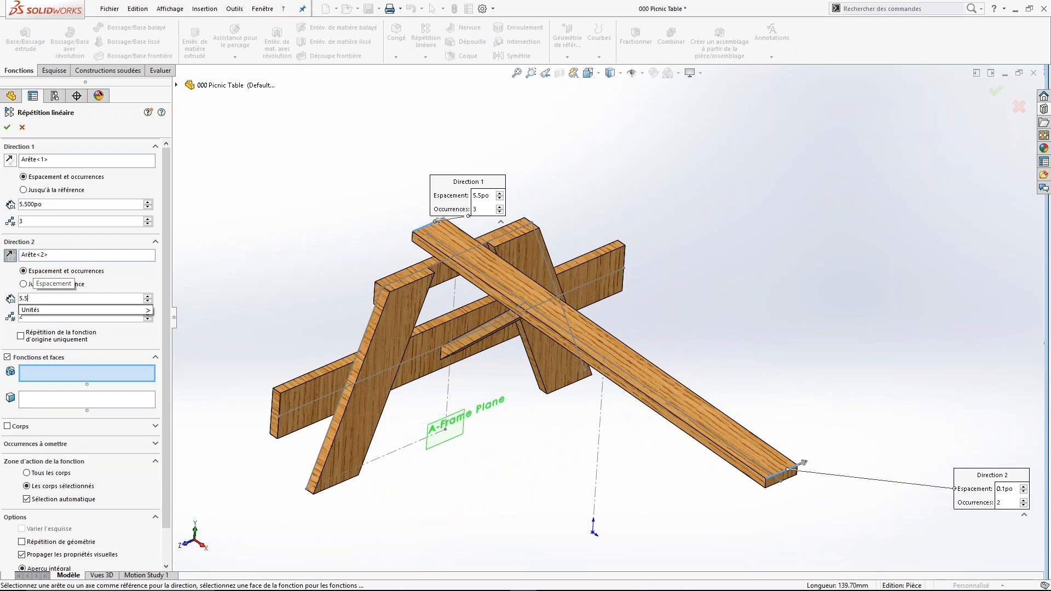
double_click(51, 319)
type("3")
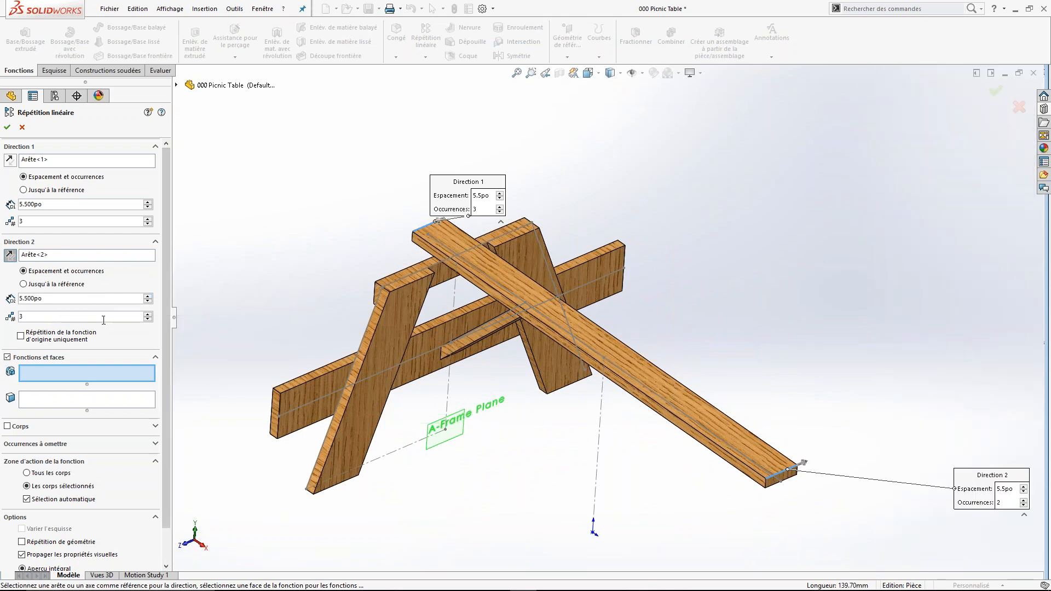
- Turn off patterning of features and faces, and restrict Direction 2 to patterning the seed only
scroll(438, 213, "down", 2)
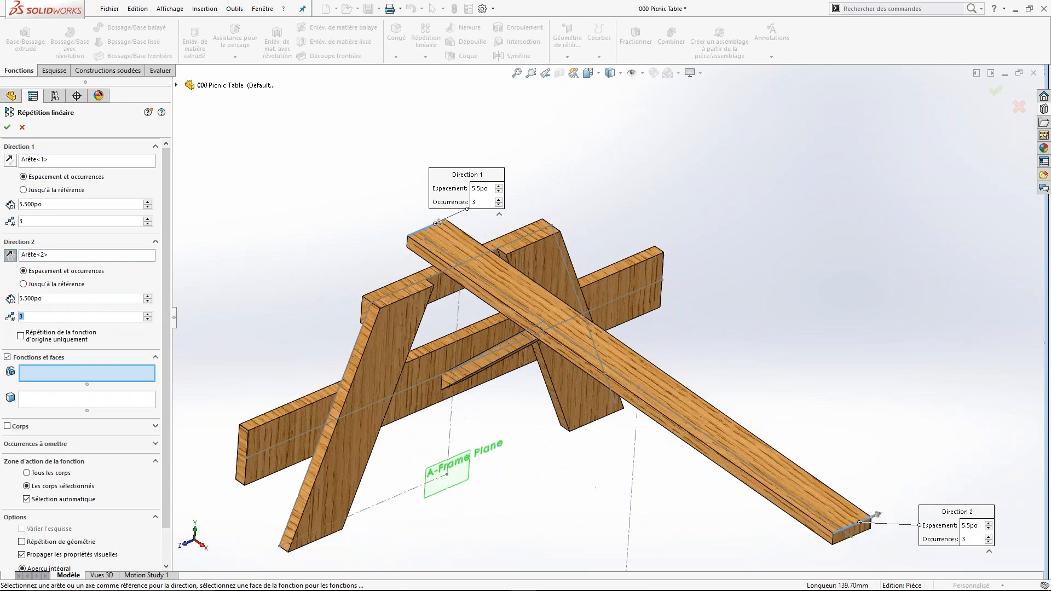
scroll(515, 306, "down", 4)
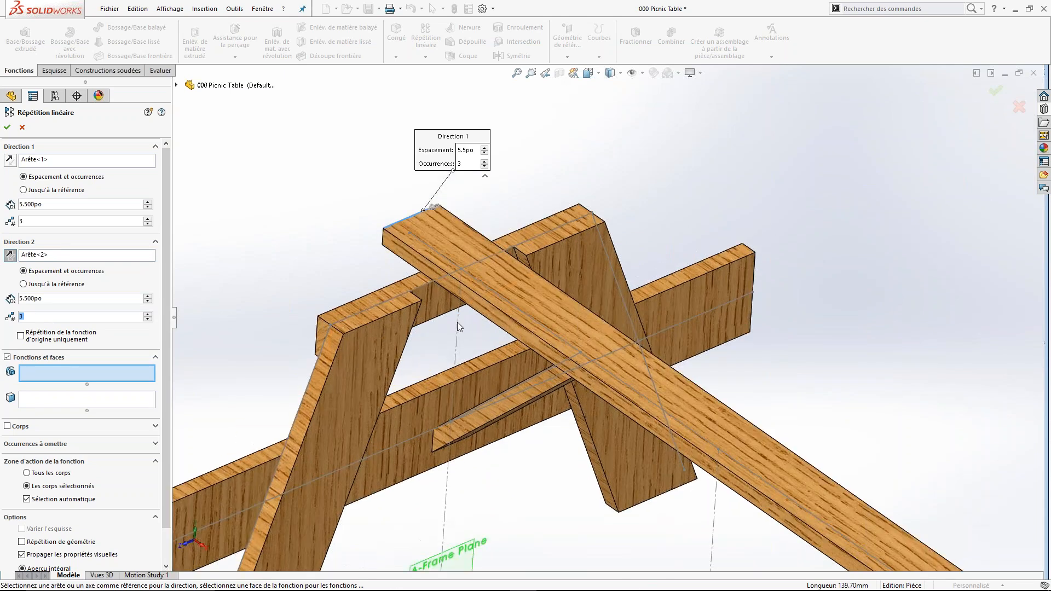
scroll(469, 324, "up", 5)
scroll(688, 406, "up", 1)
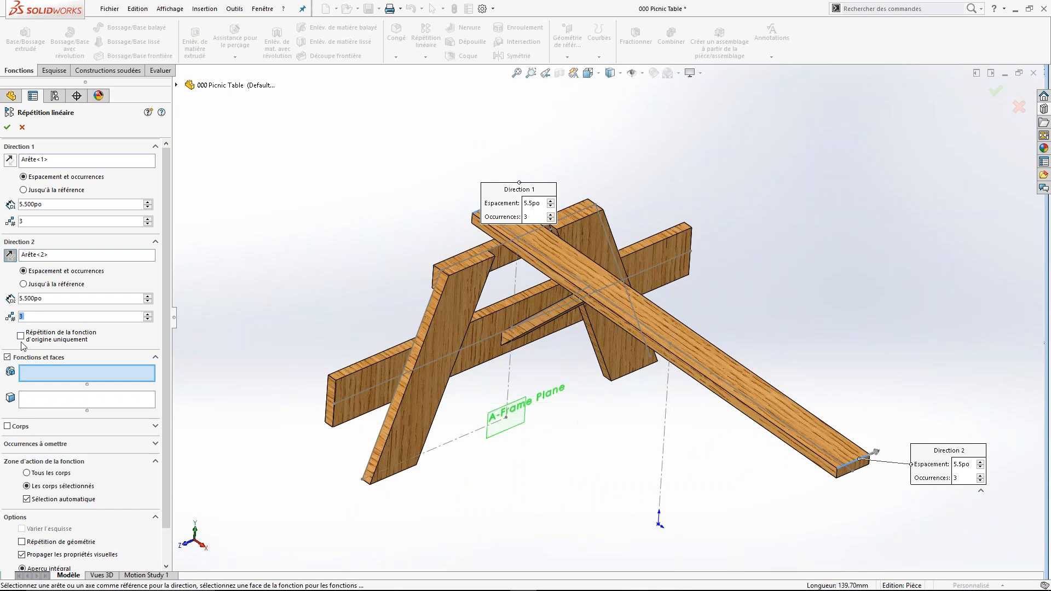
scroll(671, 273, "down", 3)
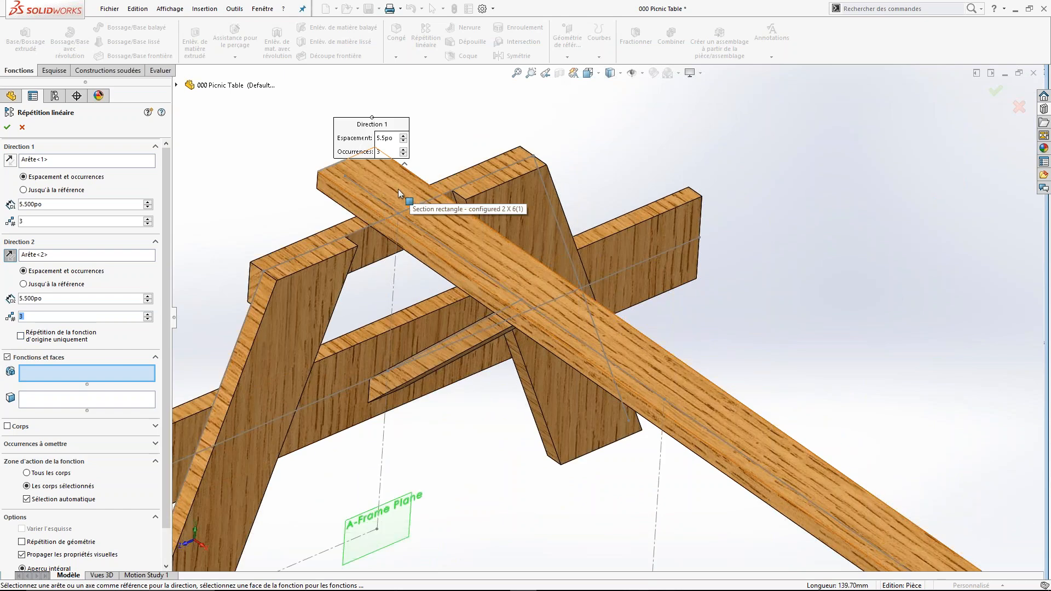
left_click(7, 357)
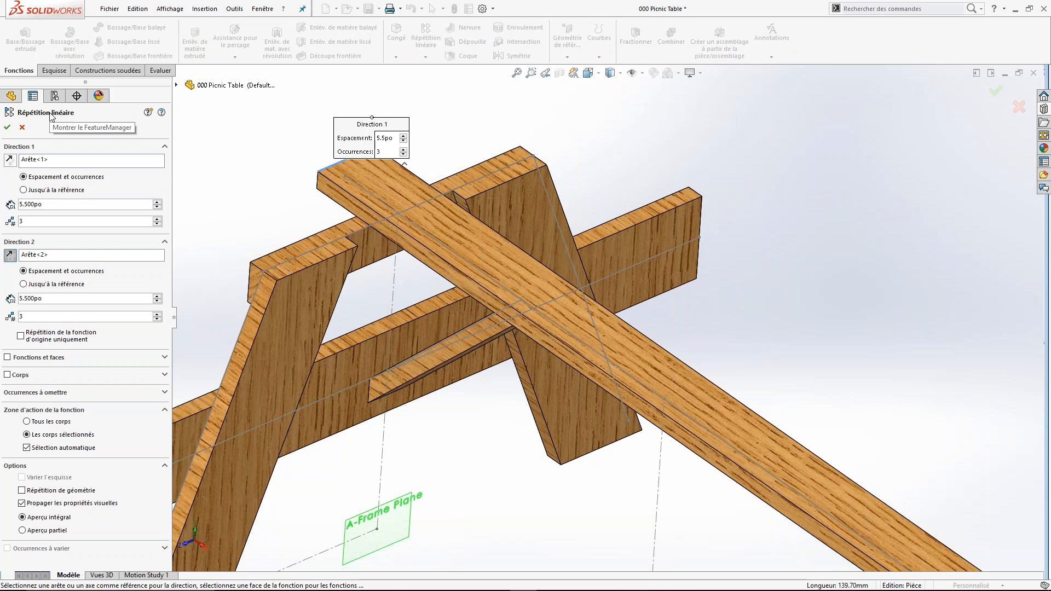
left_click(11, 257)
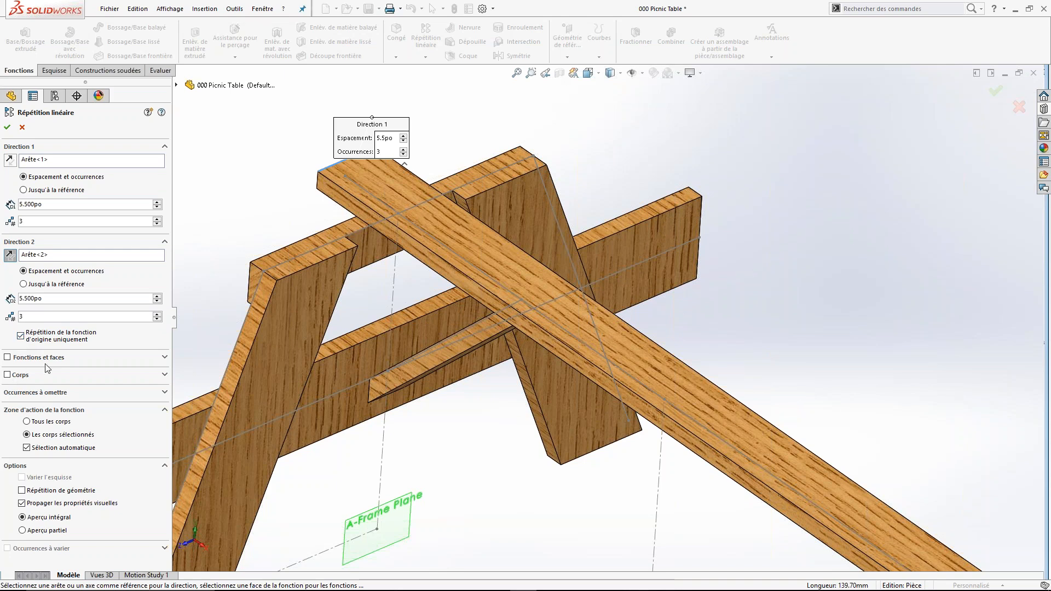
- Pattern bodies instead, choosing the 2 x 6 board as the body, and complete the linear pattern
left_click(7, 375)
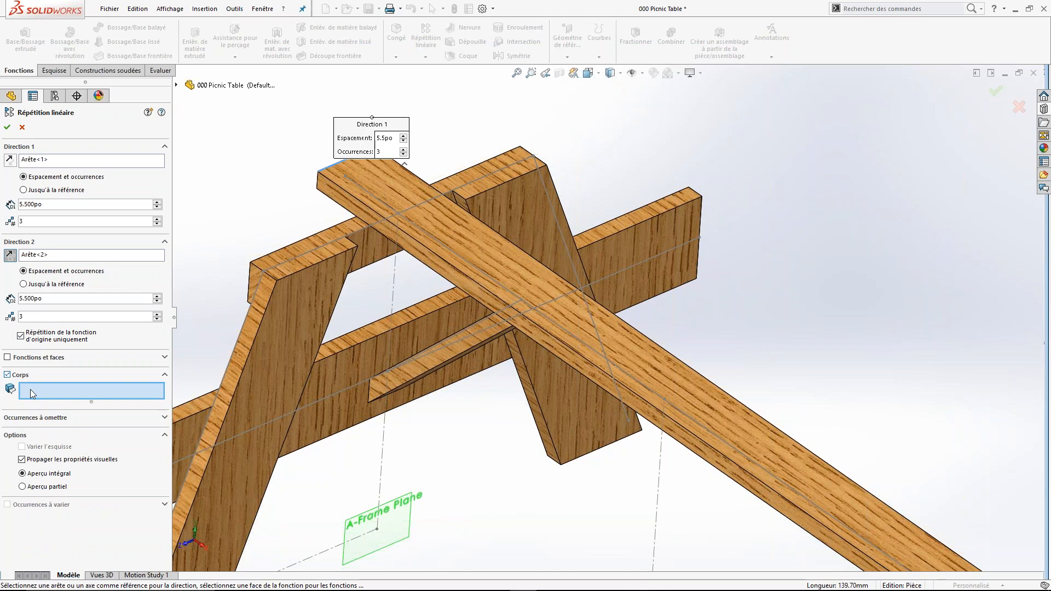
left_click(399, 186)
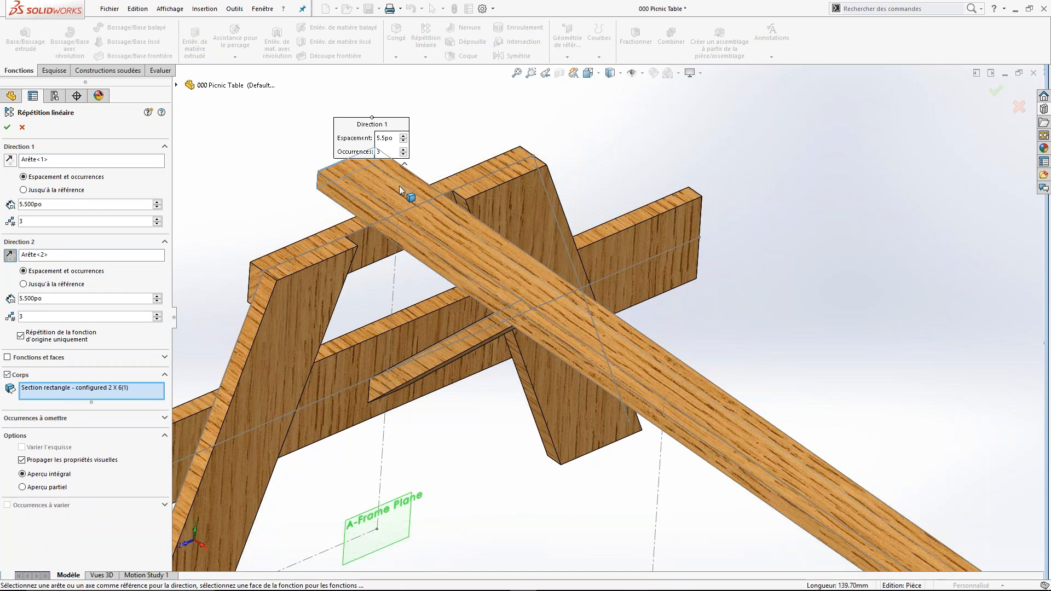
scroll(679, 452, "down", 5)
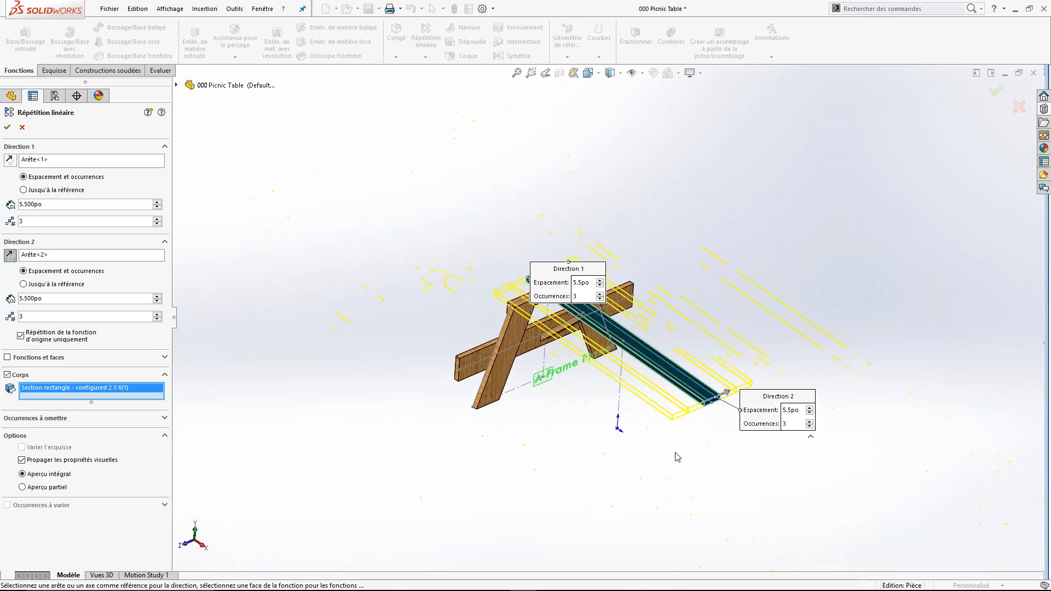
scroll(708, 394, "up", 1)
scroll(709, 394, "up", 8)
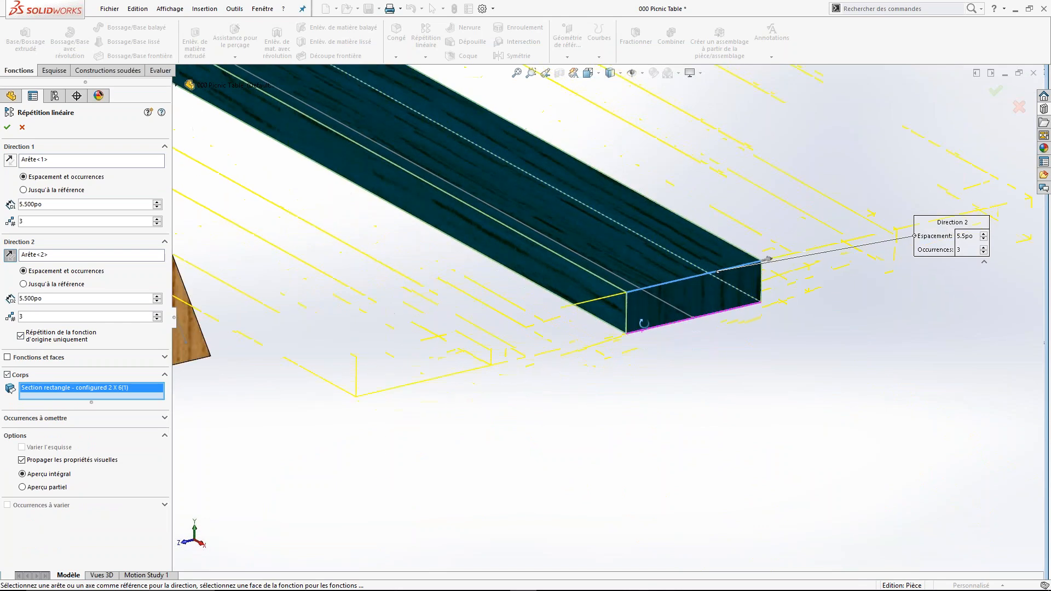
scroll(616, 324, "down", 8)
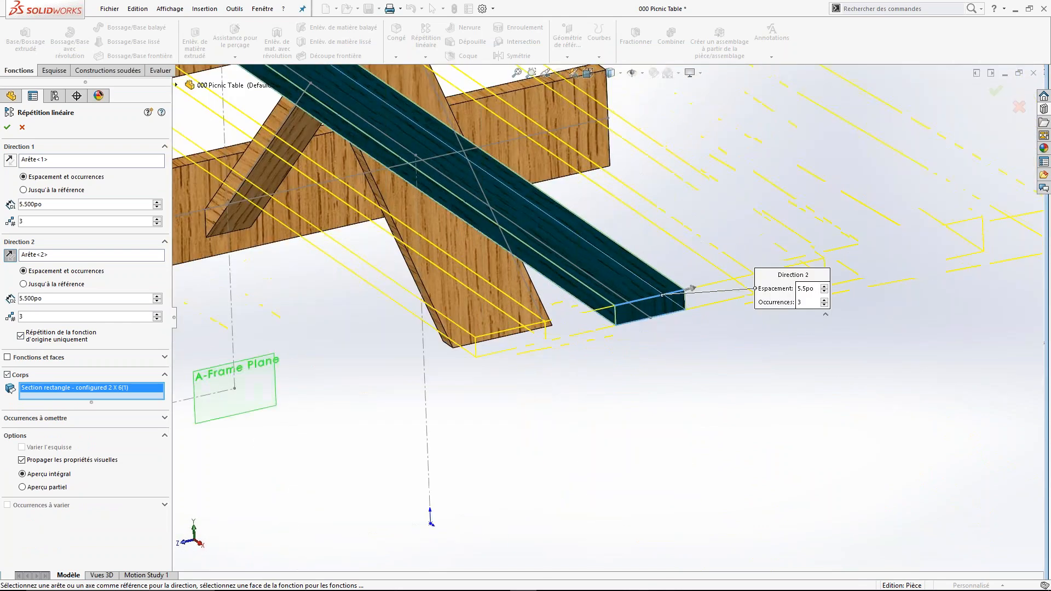
left_click(8, 130)
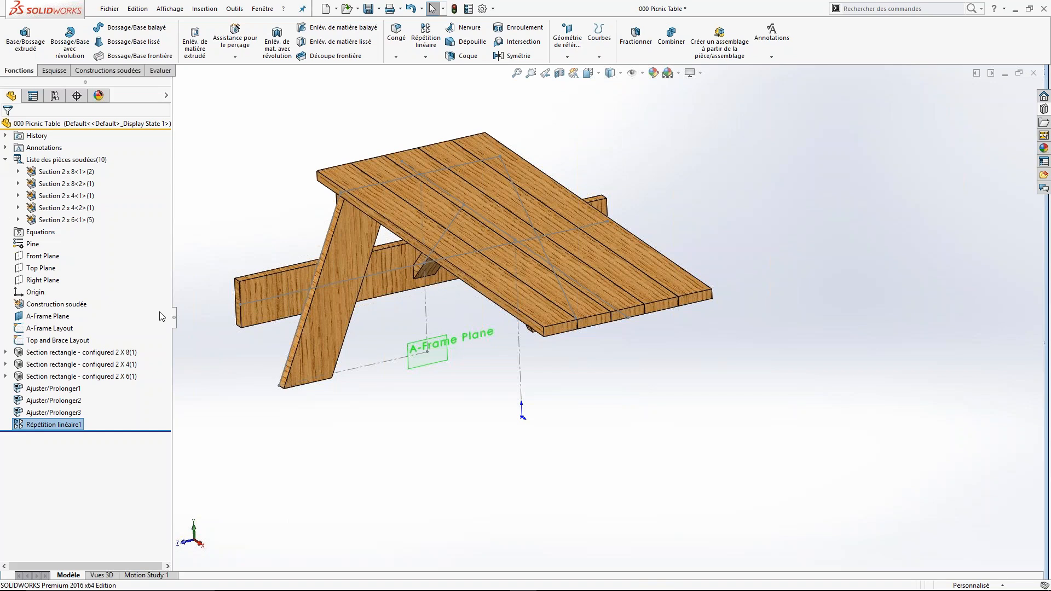
- Start a Mirror feature using the Right Plane as the mirror plane
left_click(163, 305)
middle_click_drag(214, 261, 472, 376)
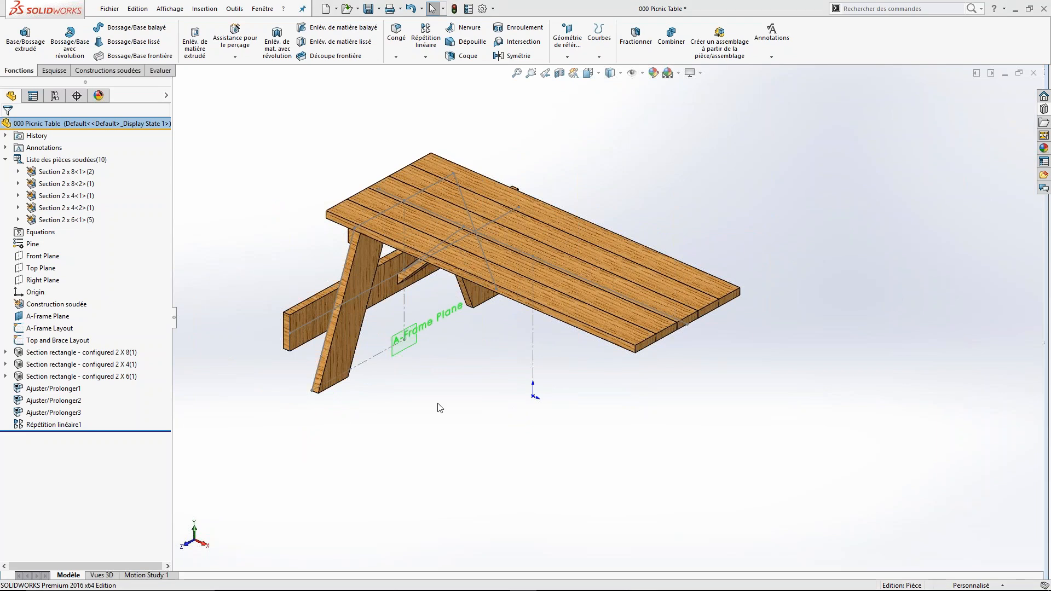
scroll(524, 256, "down", 2)
middle_click_drag(525, 223, 450, 350)
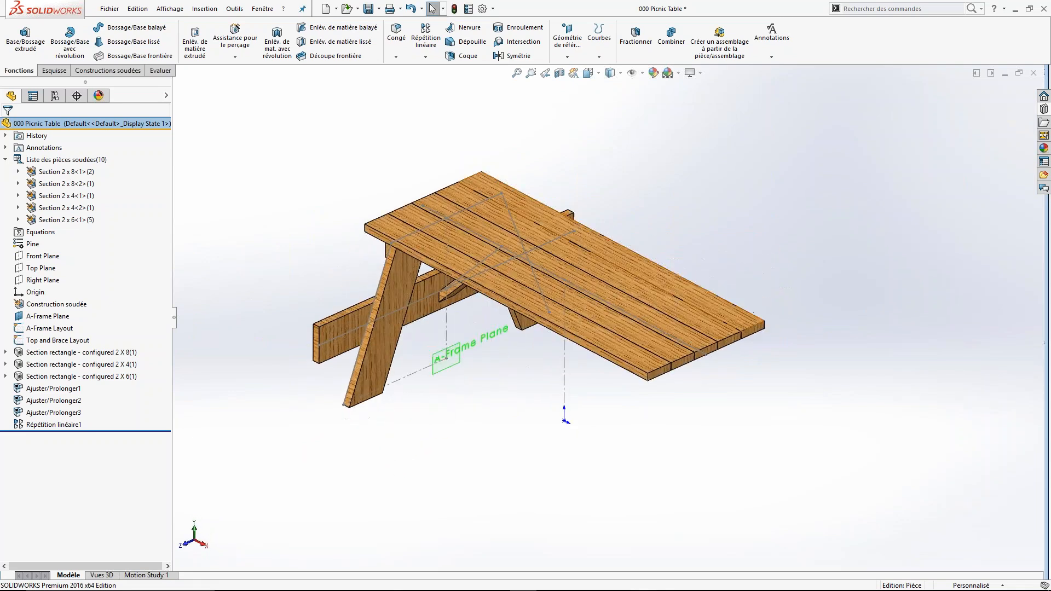
left_click(658, 147)
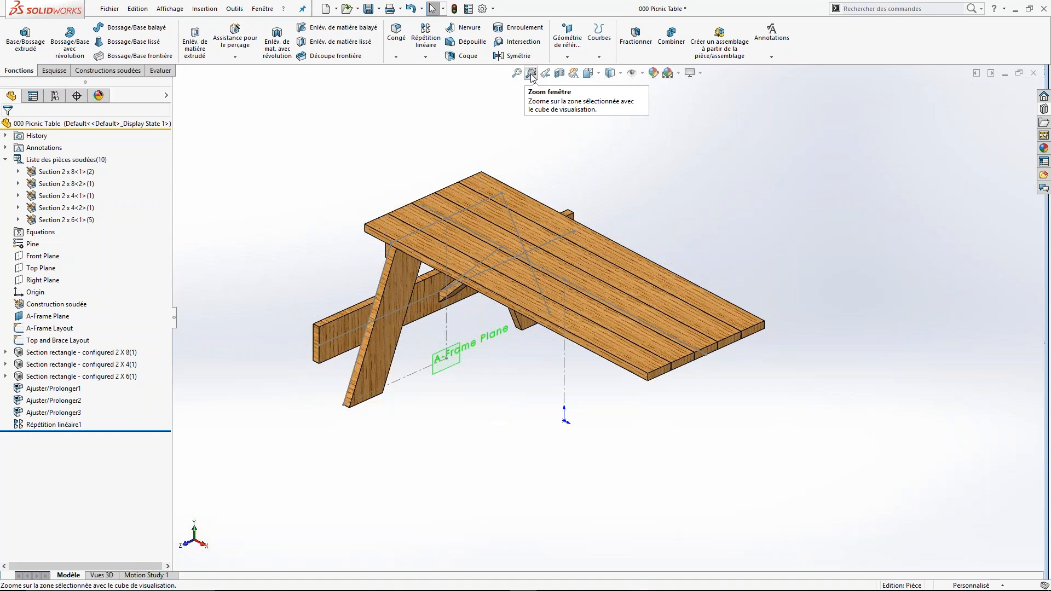
left_click(427, 58)
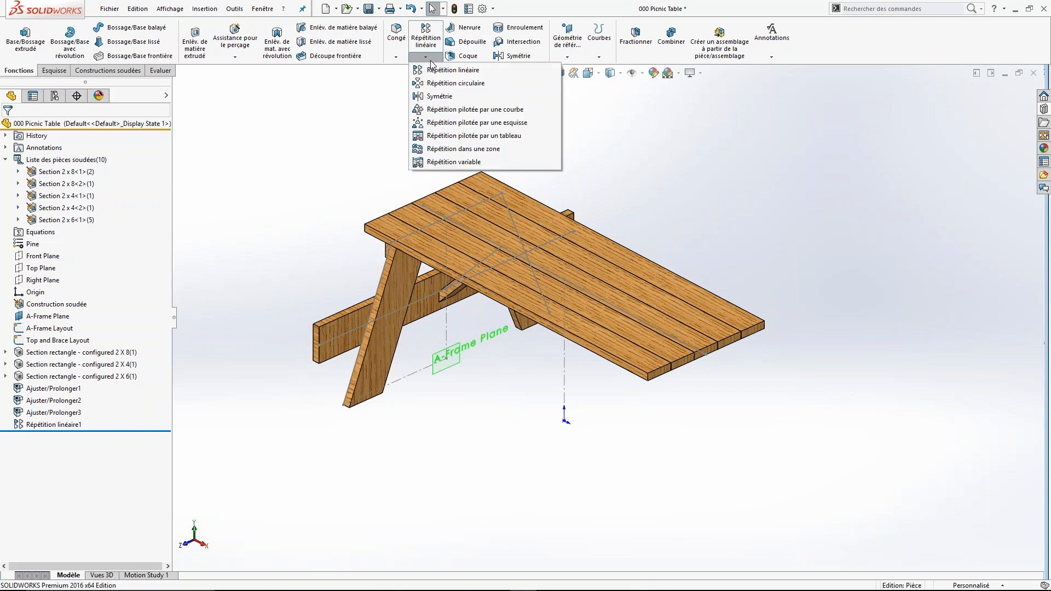
left_click(440, 97)
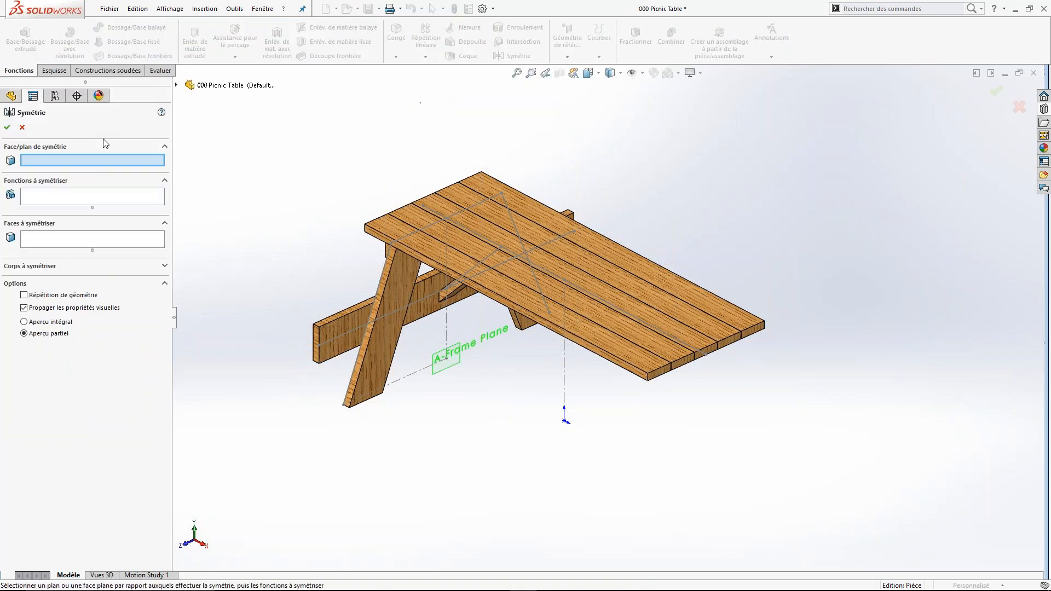
middle_click_drag(519, 384, 652, 376)
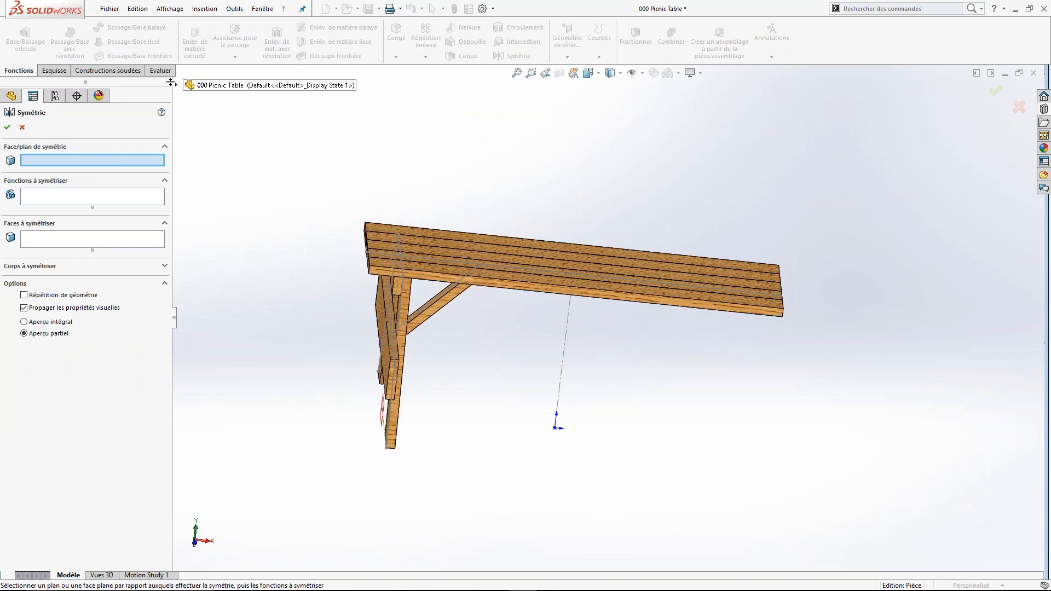
left_click(189, 85)
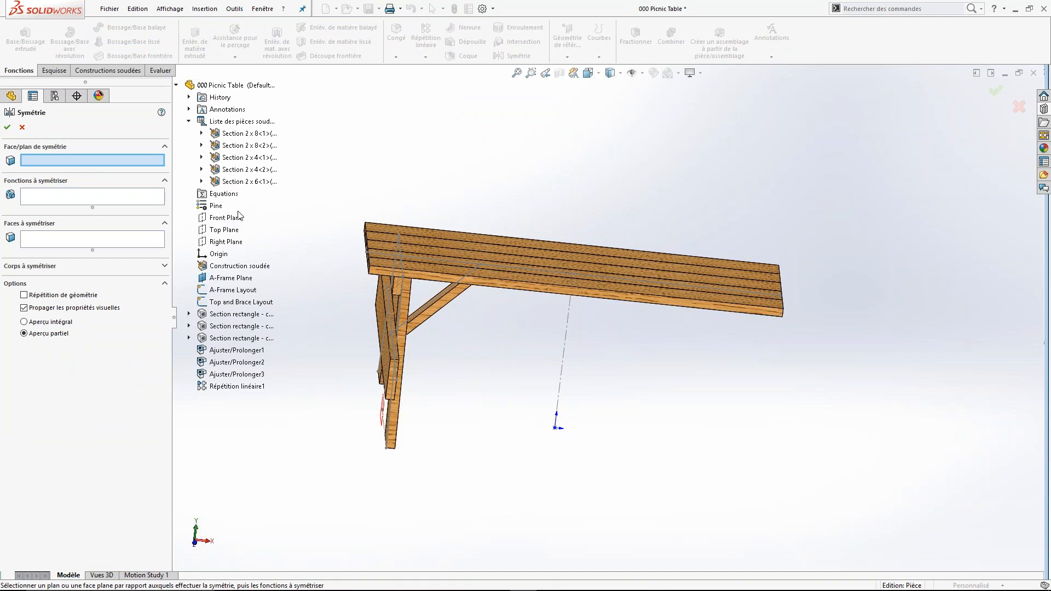
left_click(231, 243)
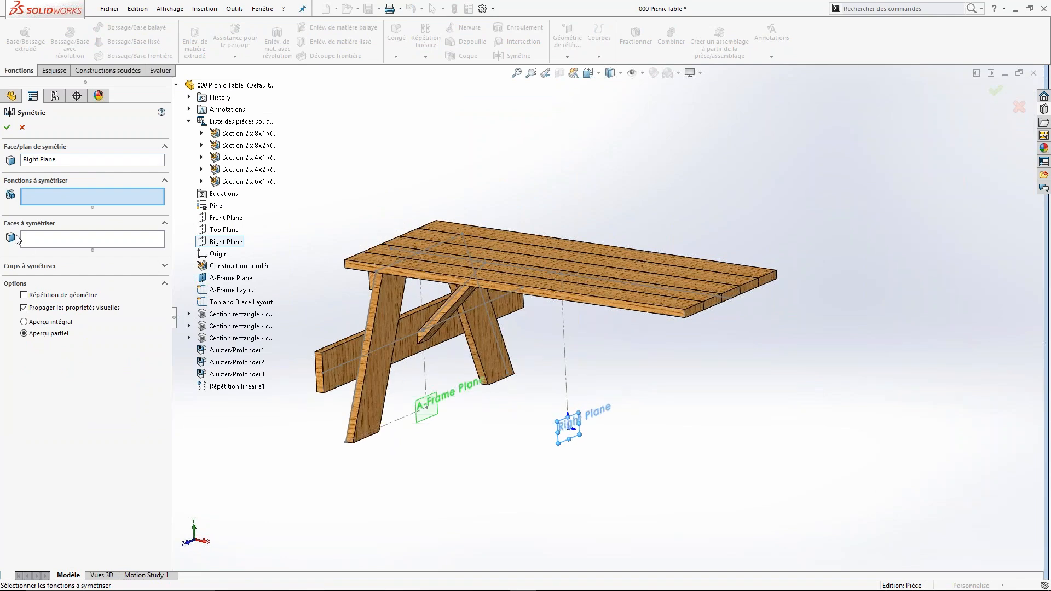
- Choose the 2 x 8 seat support, both A-frame legs, the diagonal brace and the 2 x 4 top support as bodies to mirror
left_click(18, 267)
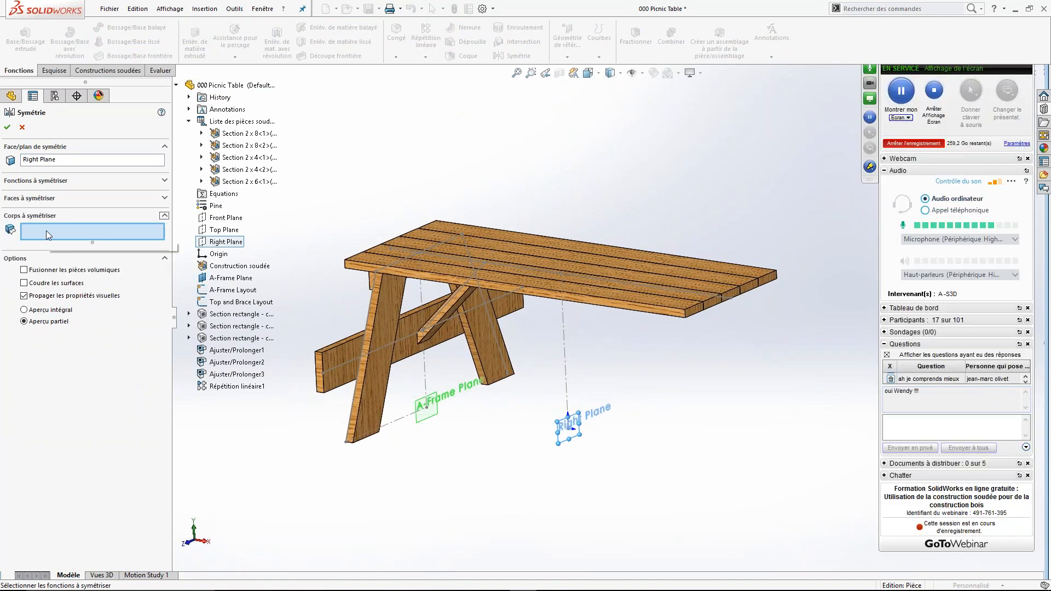
middle_click_drag(324, 377, 336, 361)
left_click(337, 365)
left_click(365, 400)
left_click(457, 369)
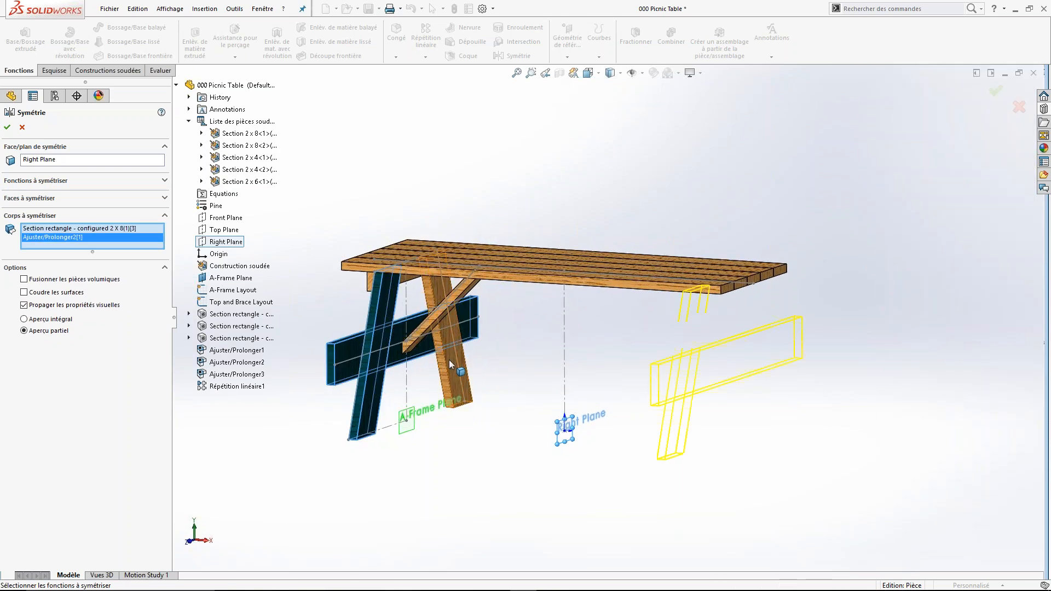
left_click(459, 302)
middle_click_drag(460, 302, 405, 295)
scroll(442, 279, "down", 3)
left_click(447, 278)
scroll(613, 326, "up", 6)
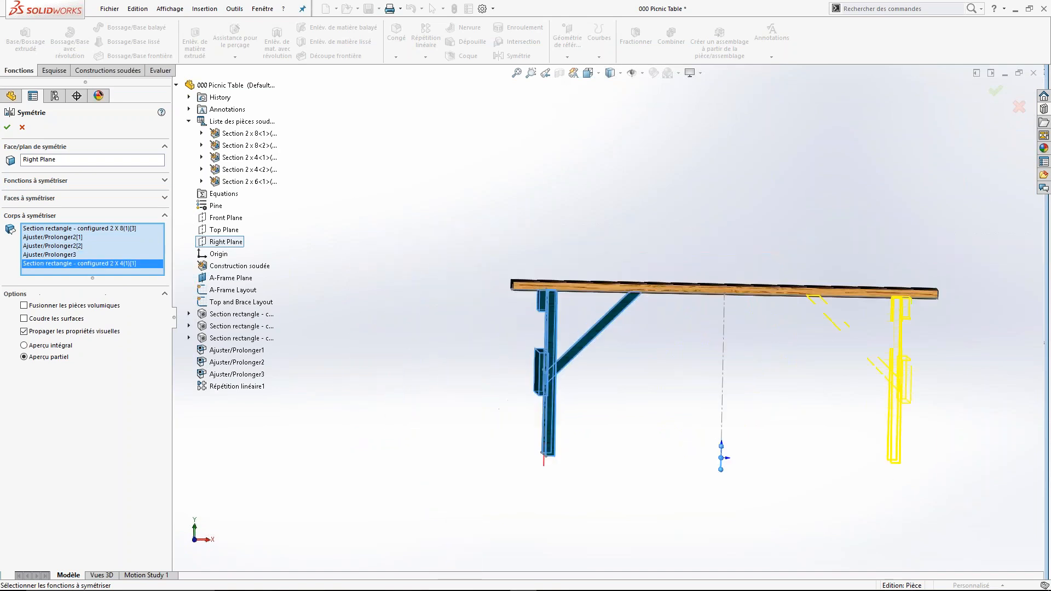
- Complete the mirror of the selected A-frame bodies about the Right Plane to the other end of the table
middle_click_drag(687, 364, 639, 389)
scroll(784, 341, "down", 5)
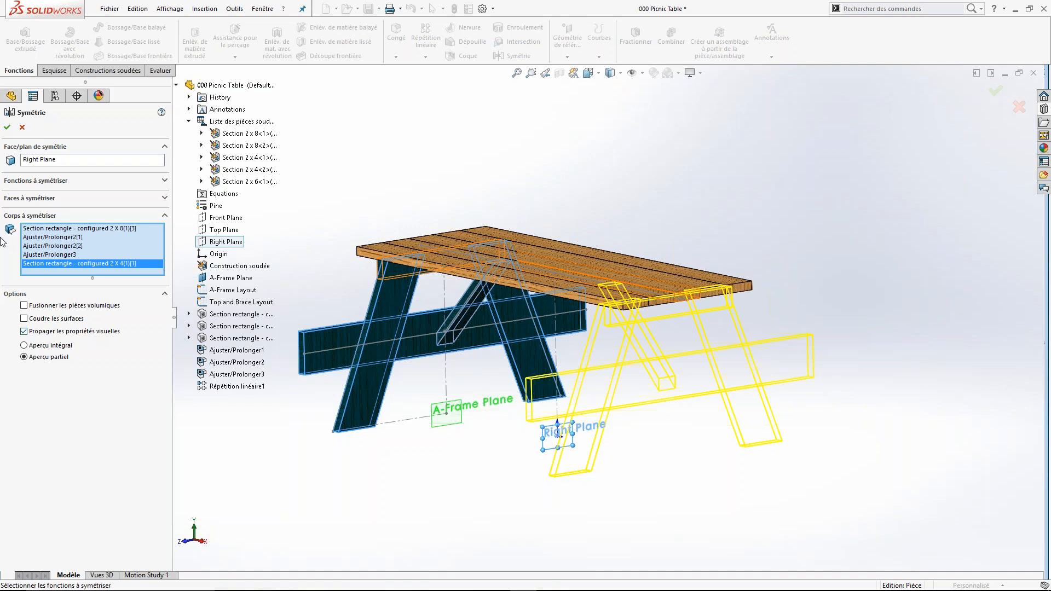
left_click(8, 129)
middle_click_drag(538, 385, 524, 422)
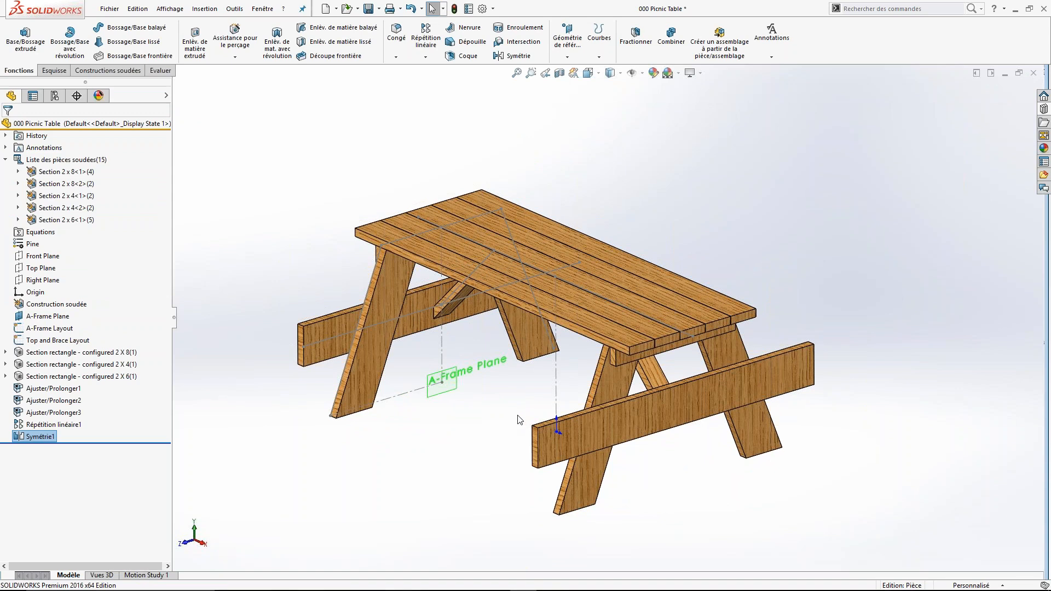
middle_click_drag(498, 394, 480, 378)
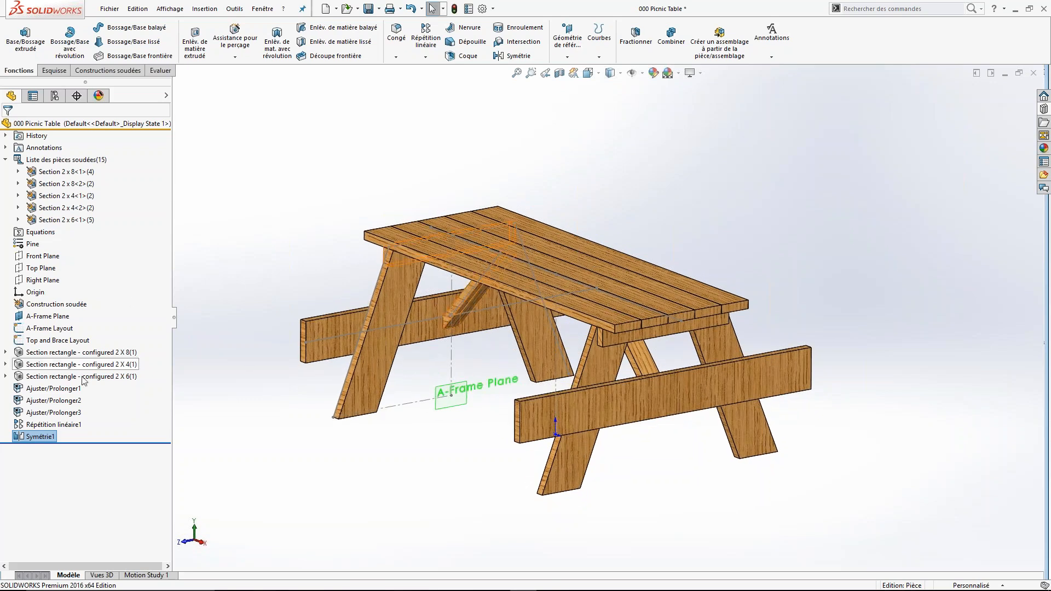
middle_click_drag(378, 318, 392, 378)
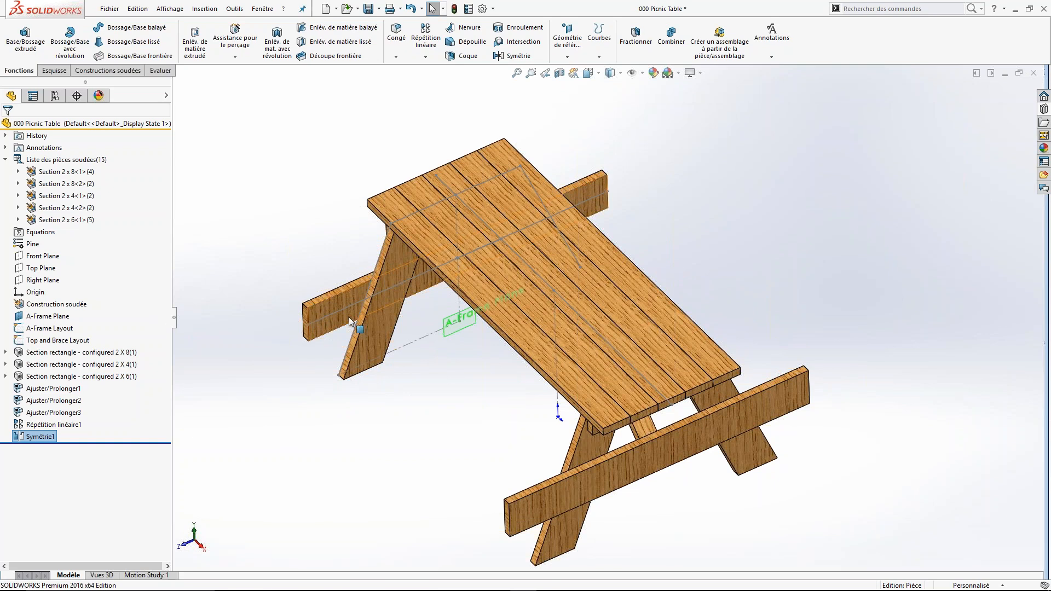
- Start a new sketch on the end face of the 2 x 8 seat support
scroll(327, 320, "down", 3)
left_click(321, 326)
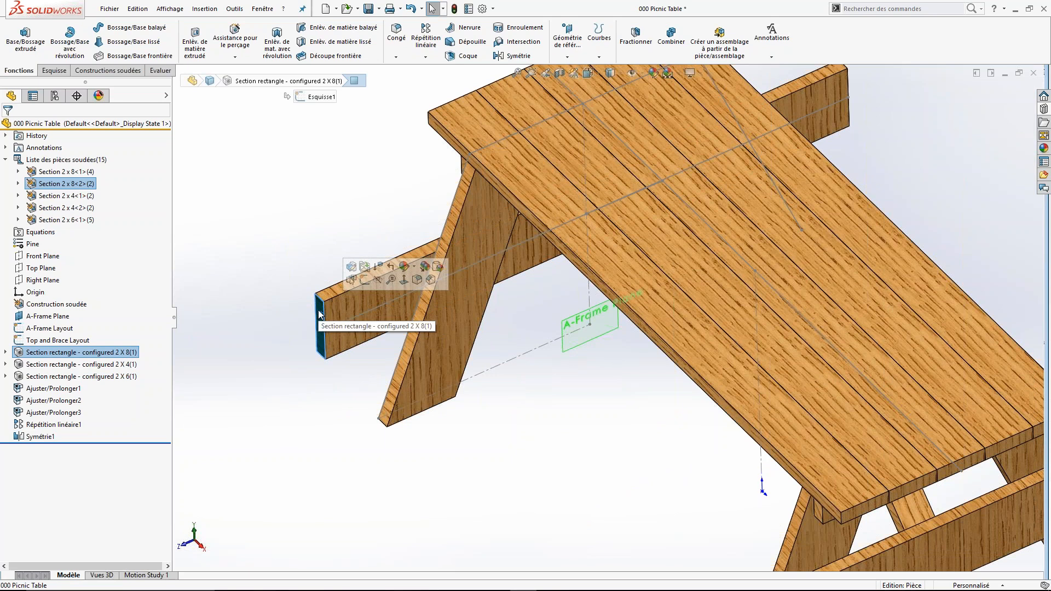
left_click(364, 279)
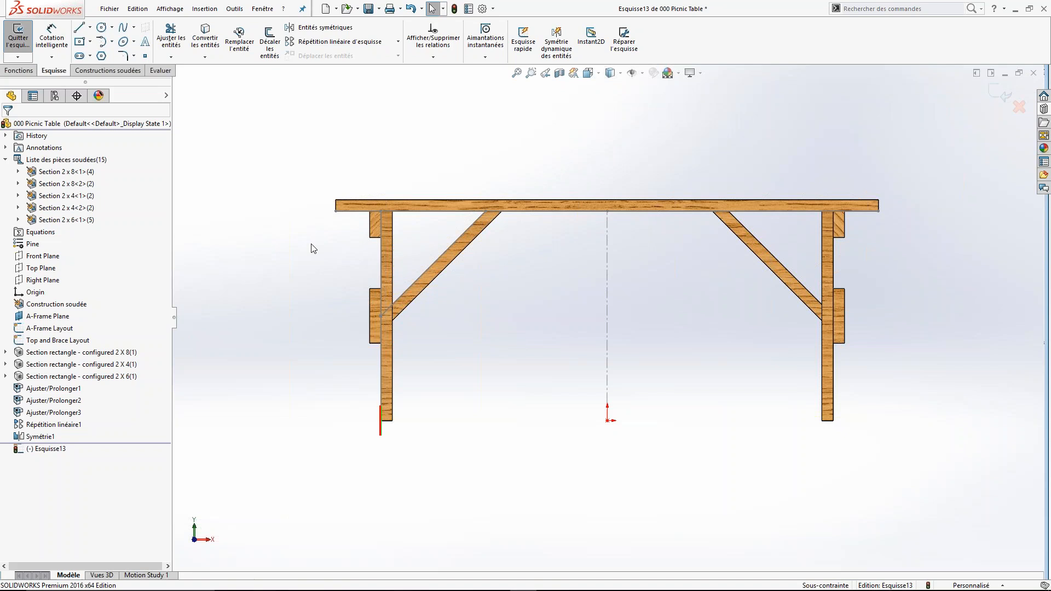
left_click(80, 28)
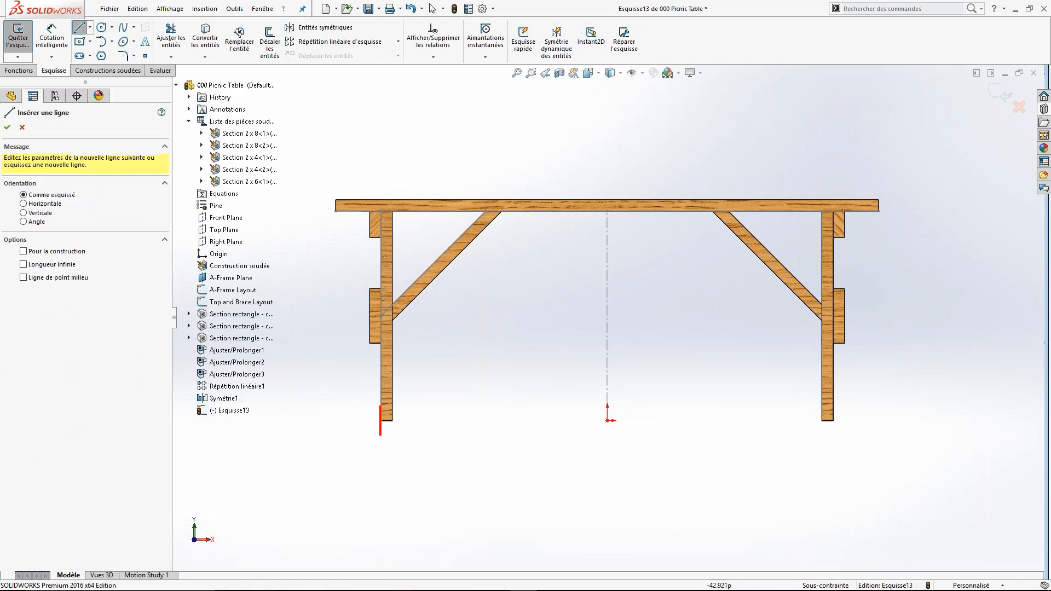
left_click(371, 290)
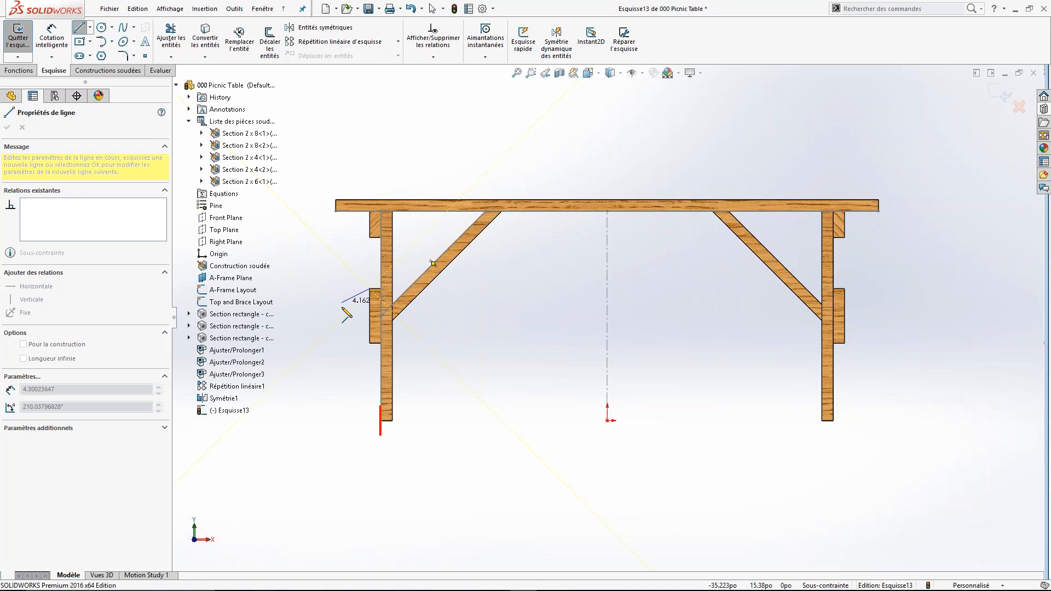
key("Escape")
- Sketch a horizontal midpoint line about 20.77 in long, centred on the vertical centerline between the two A-frames
left_click(91, 28)
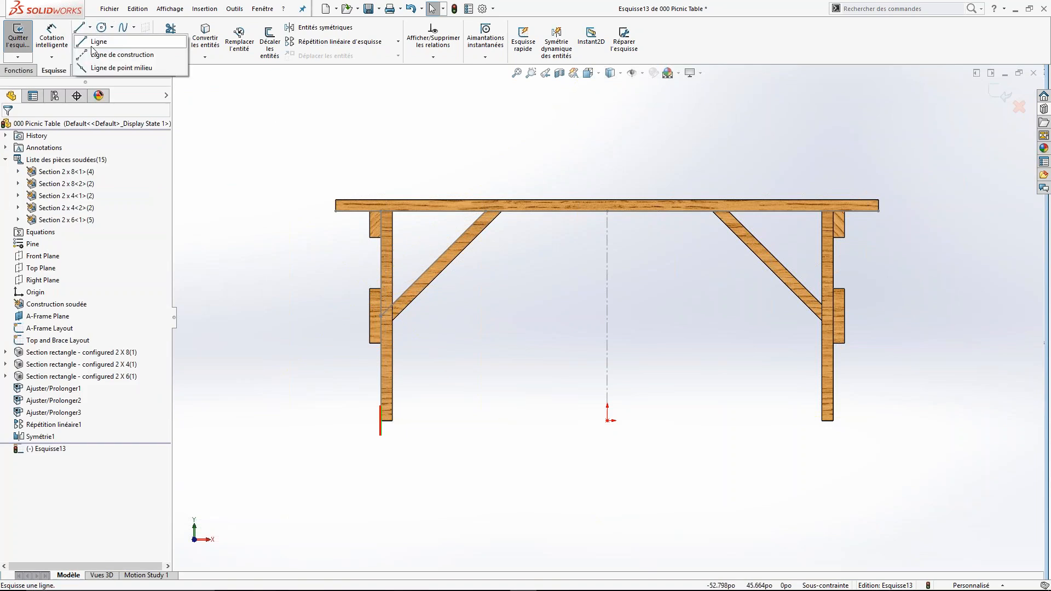
left_click(111, 69)
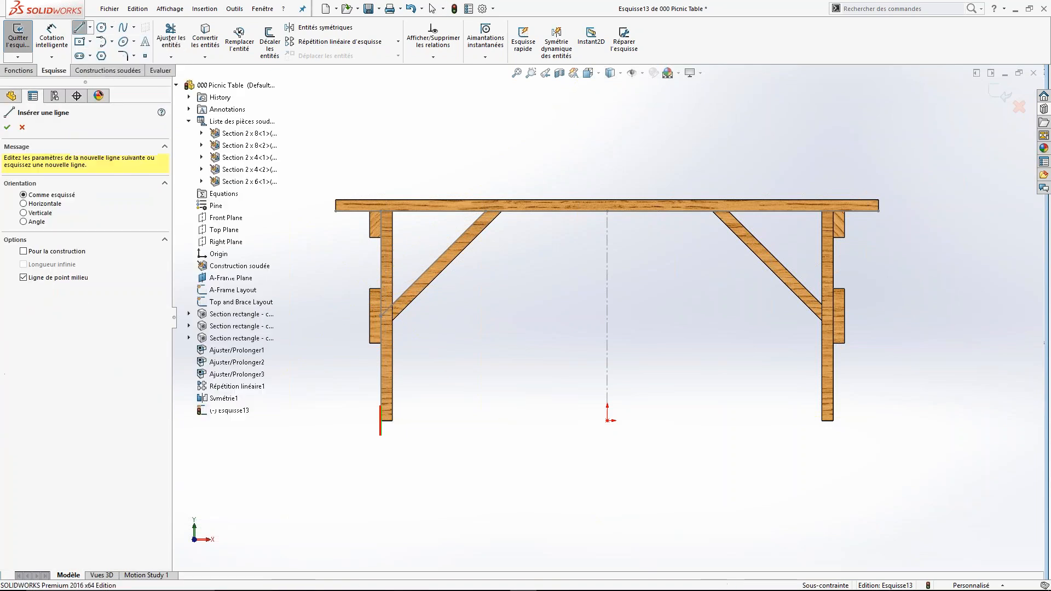
left_click(608, 316)
left_click(608, 283)
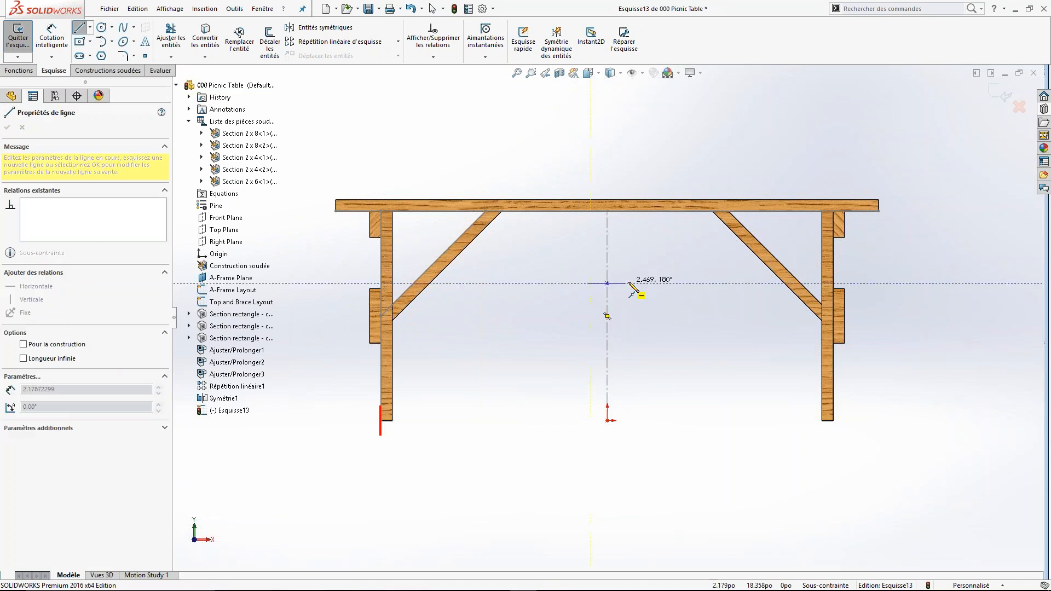
left_click(686, 284)
key("Escape")
left_click(662, 284)
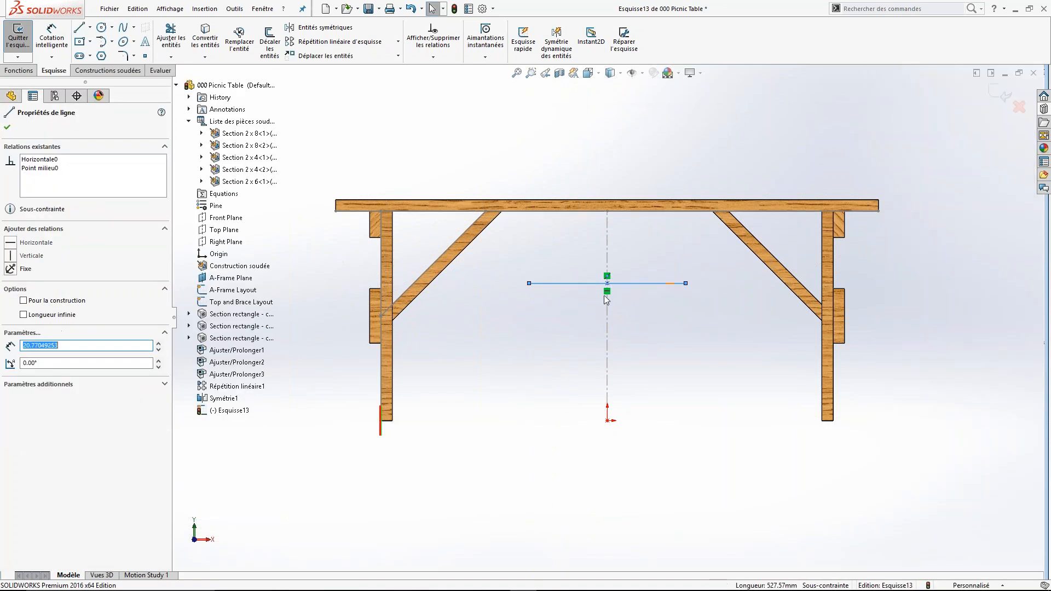
key("Escape")
- Dimension the horizontal line's length and set it to 72 in
left_click(51, 37)
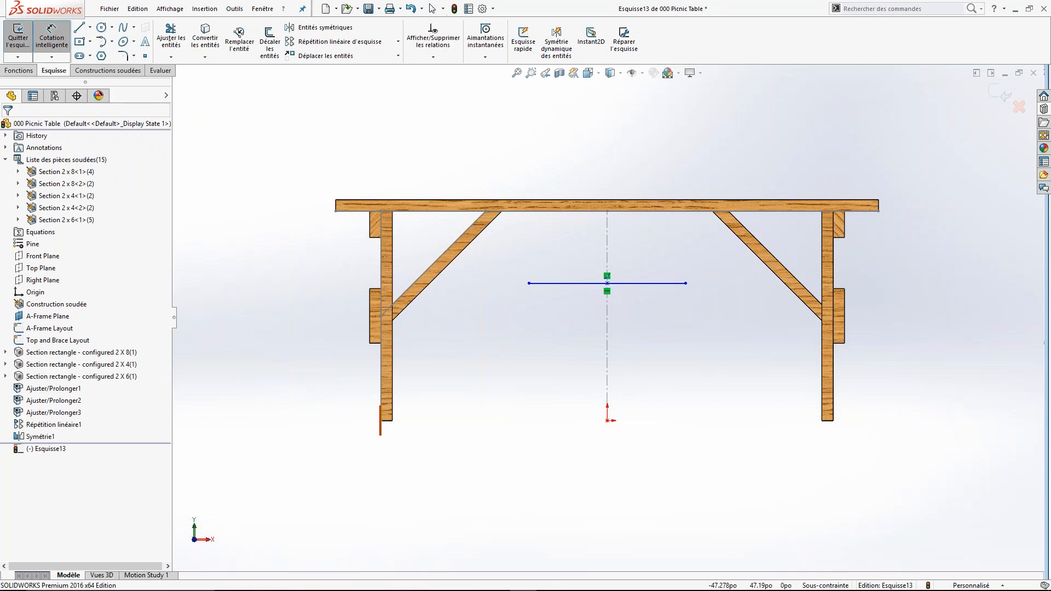
left_click(629, 283)
left_click(580, 484)
type("72")
key("Return")
key("Escape")
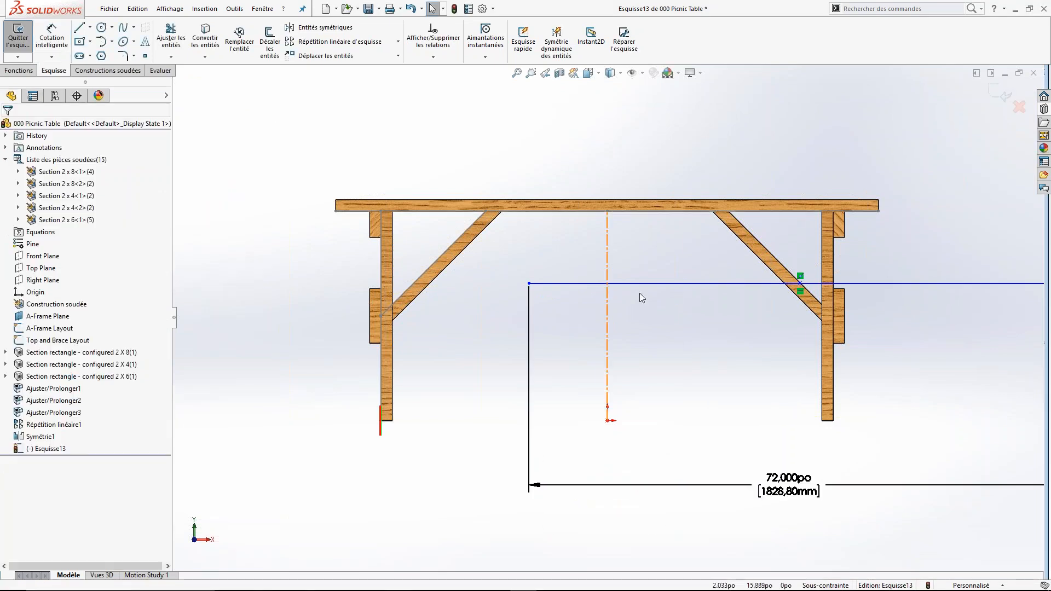
- Move the line's midpoint back onto the vertical centerline so the line is centred under the tabletop
left_click_drag(799, 284, 607, 280)
left_click_drag(607, 281, 578, 286)
left_click(551, 159)
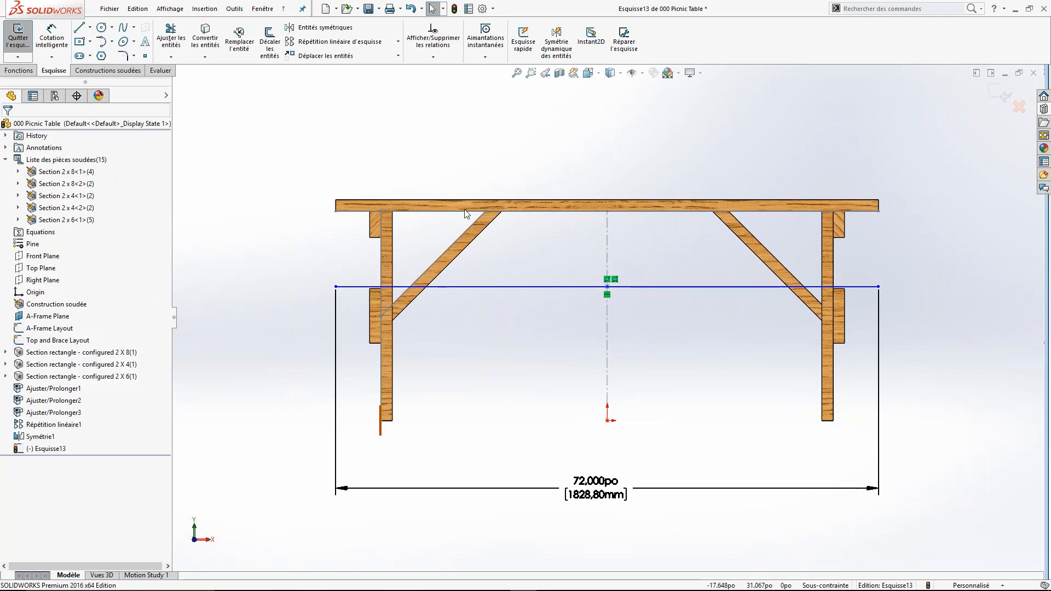
- Make the line collinear with the top edge of the 2 x 8 seat support and exit the sketch
scroll(322, 284, "down", 2)
scroll(323, 284, "down", 2)
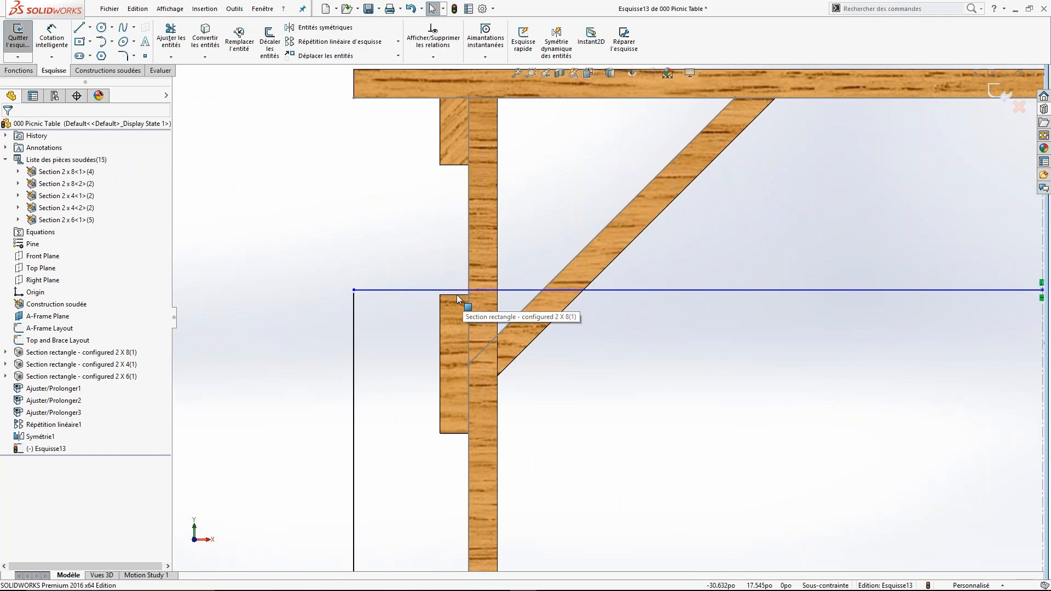
left_click(455, 295)
left_click(396, 291, "ctrl")
left_click(10, 304)
left_click(417, 265)
scroll(471, 271, "up", 5)
middle_click_drag(712, 316, 659, 389)
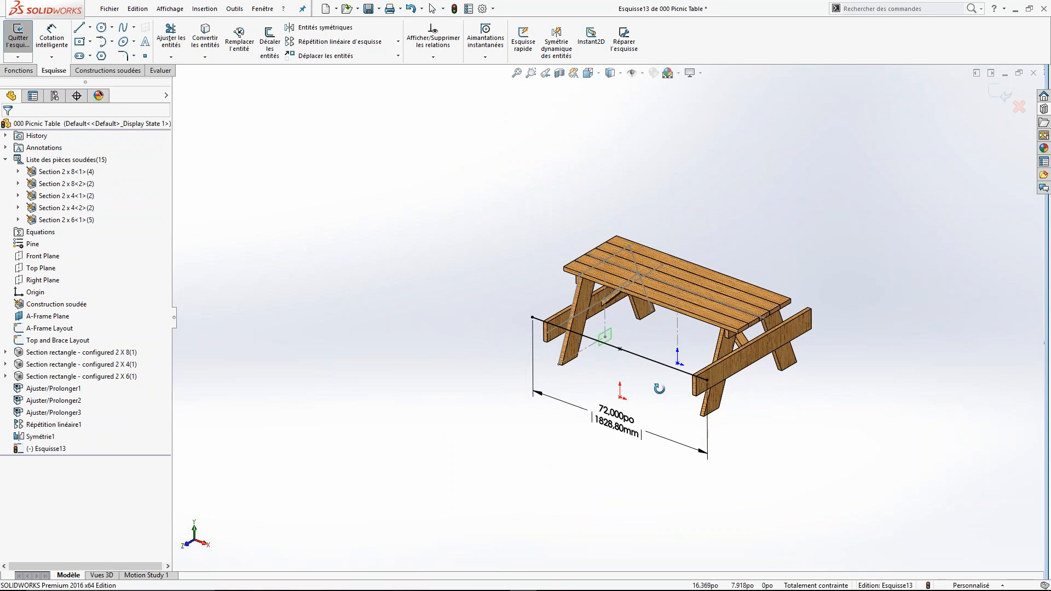
scroll(842, 258, "down", 3)
scroll(504, 470, "up", 2)
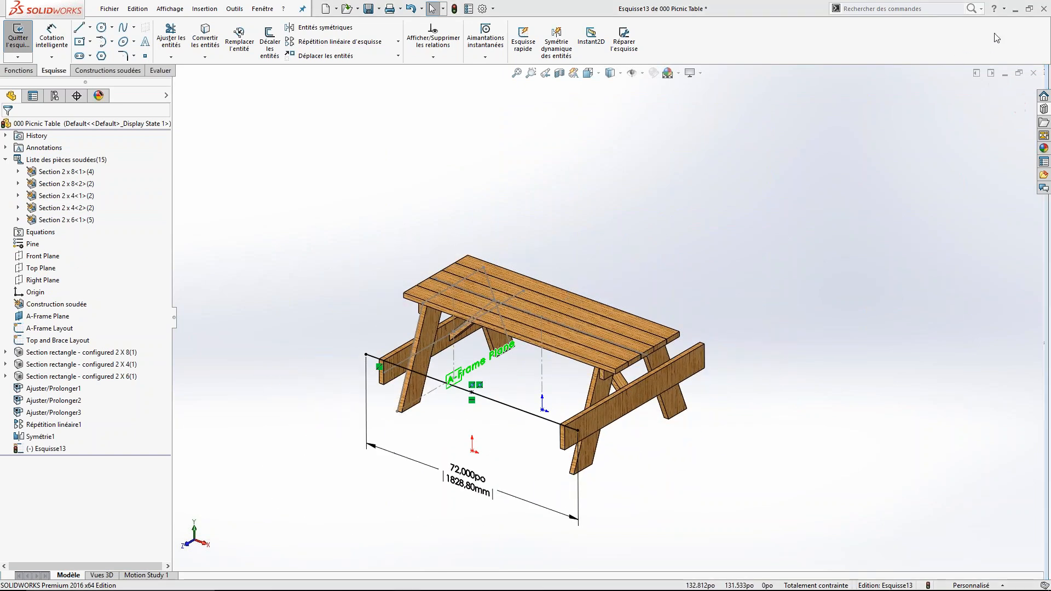
left_click(1001, 95)
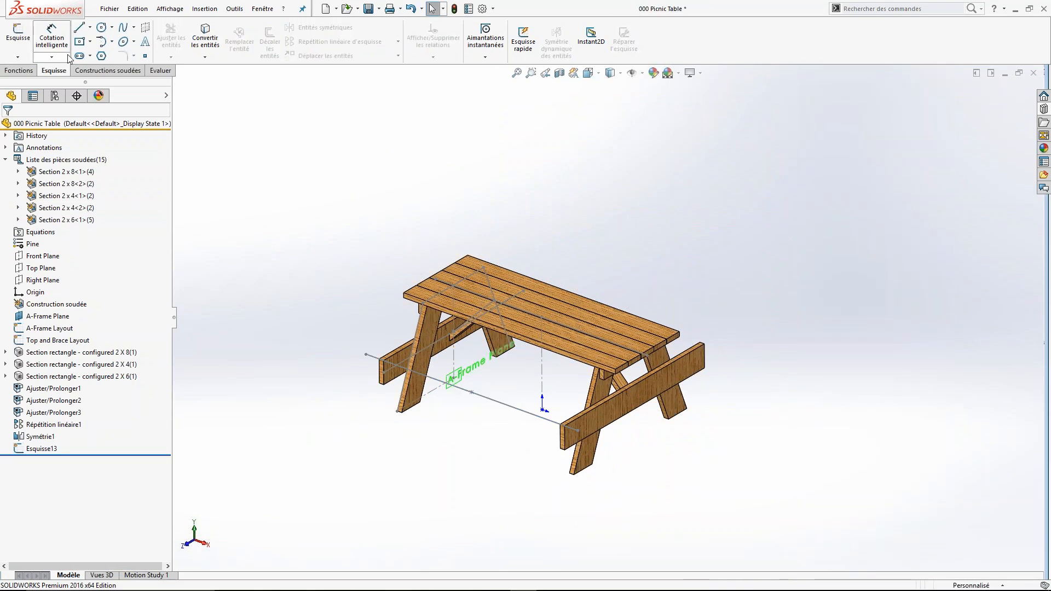
- Start a structural member with the iso Section Rectangle - Configured profile, size 2 x 6, along the 72 in sketch line
left_click(96, 74)
left_click(96, 47)
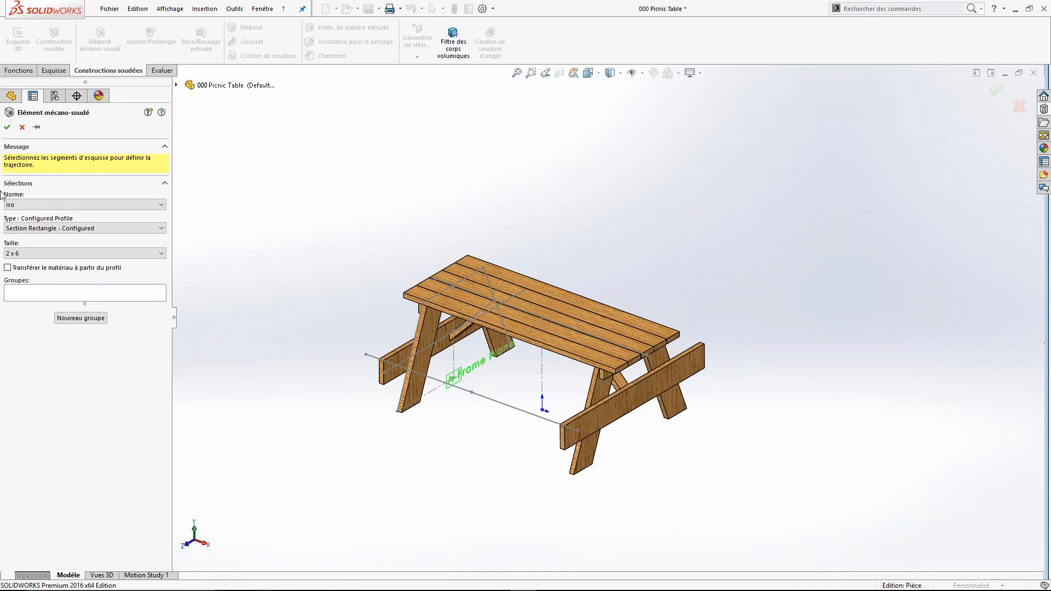
left_click(34, 252)
left_click(34, 253)
left_click(34, 253)
left_click(34, 253)
left_click(54, 294)
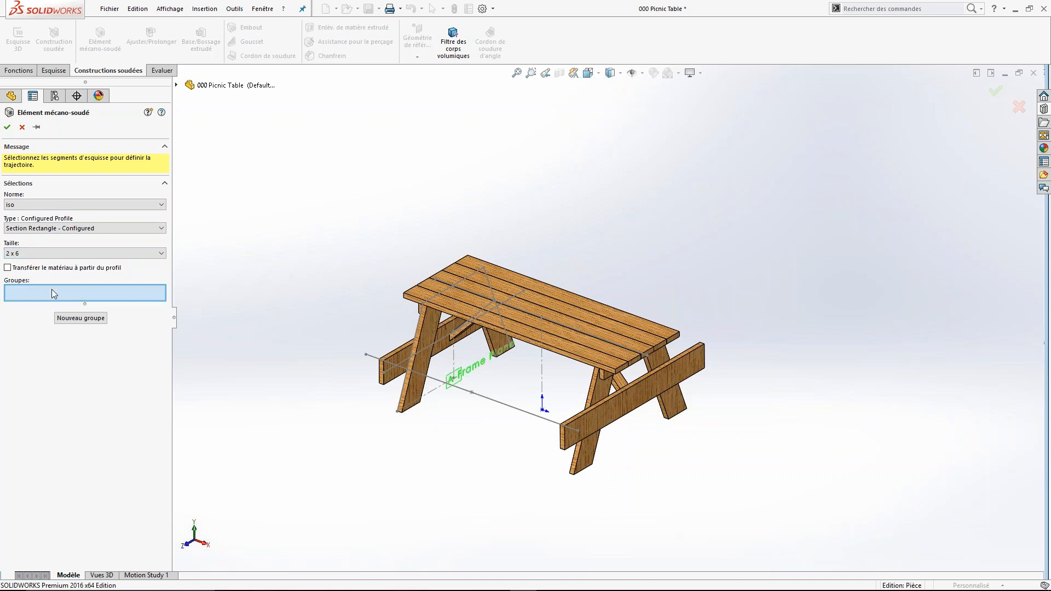
left_click(519, 406)
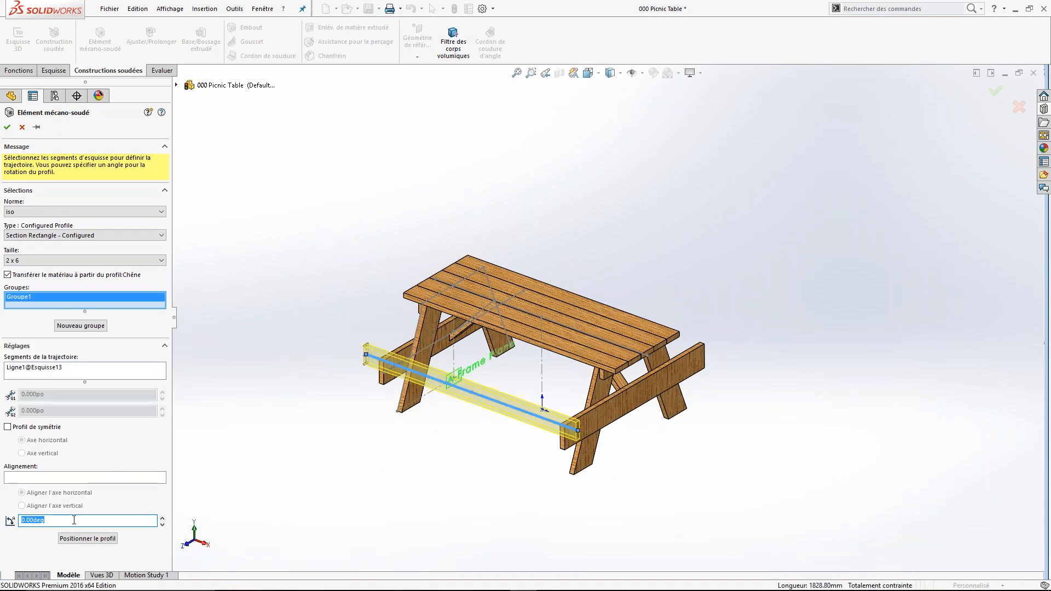
- Rotate the 2 x 6 profile to 90 degrees, locate its lower outer corner on the path line, and complete the seat board
type("90")
key("Return")
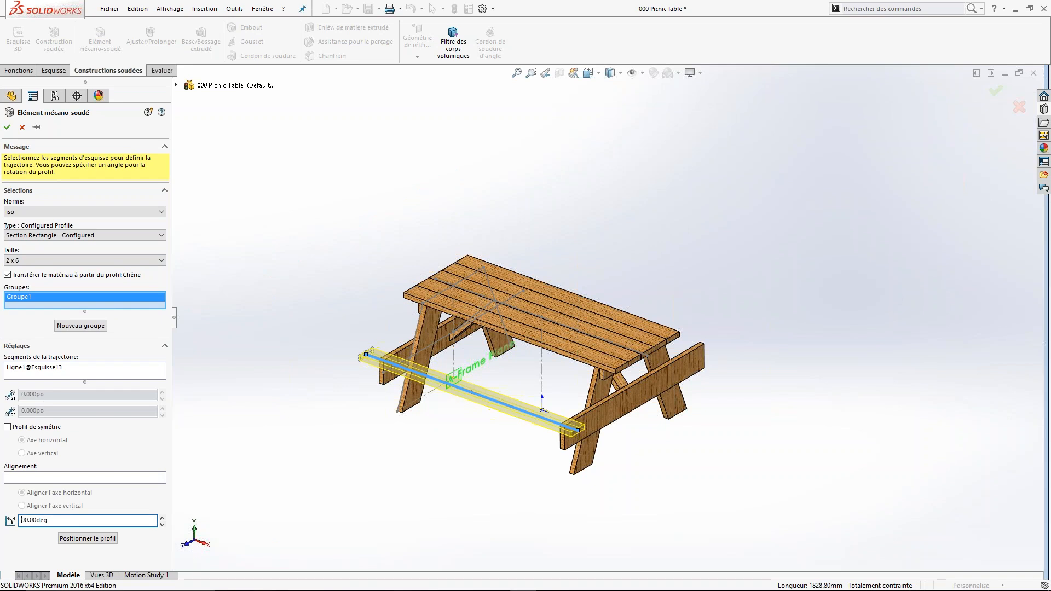
left_click(78, 539)
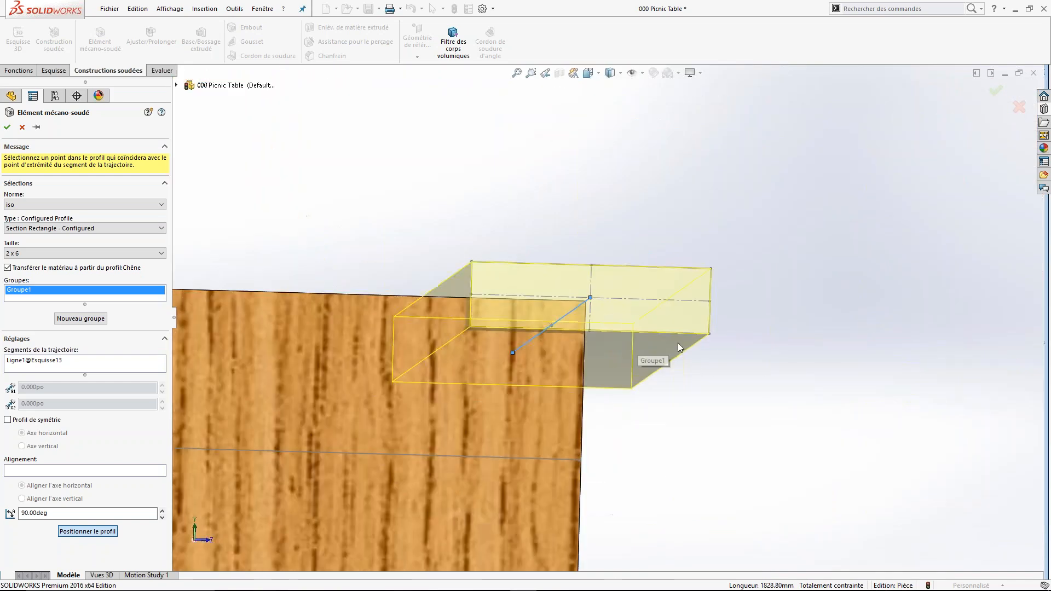
left_click(709, 333)
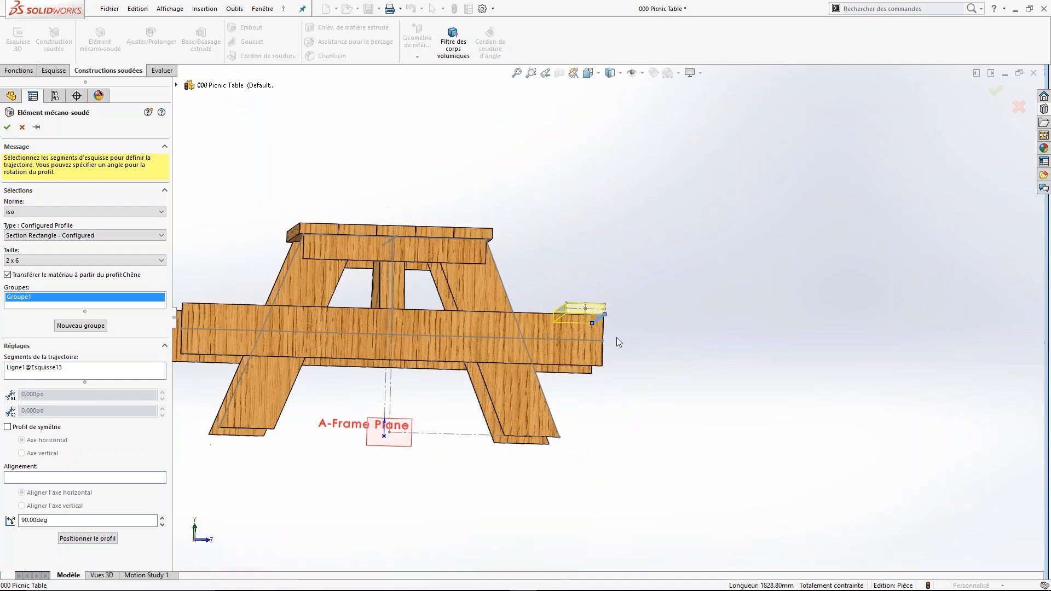
middle_click_drag(618, 337, 403, 482)
scroll(423, 317, "down", 3)
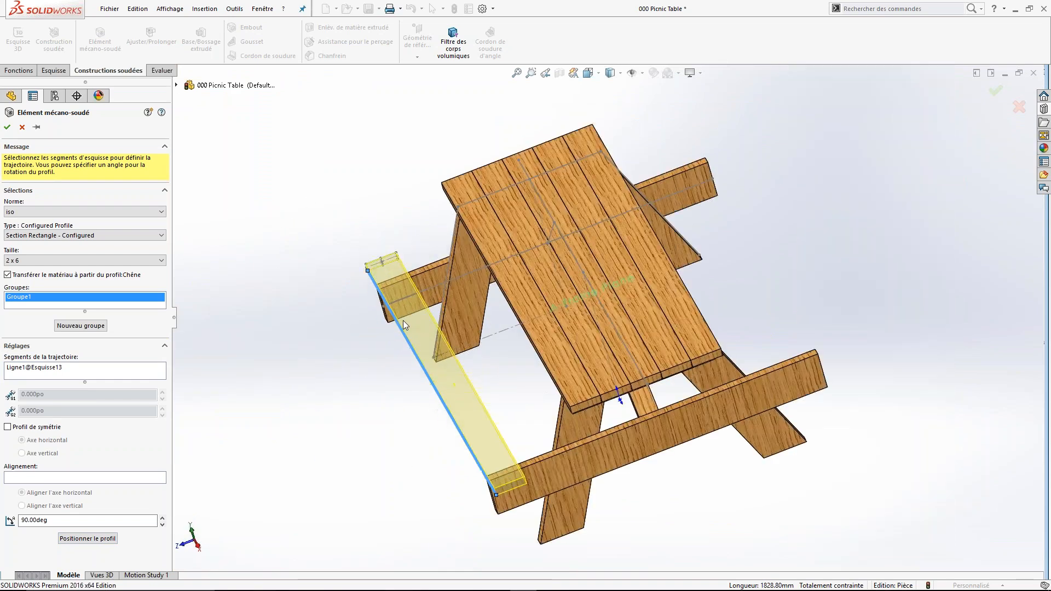
left_click(8, 129)
scroll(503, 346, "up", 1)
middle_click_drag(503, 346, 540, 353)
scroll(691, 329, "down", 1)
scroll(691, 329, "down", 1)
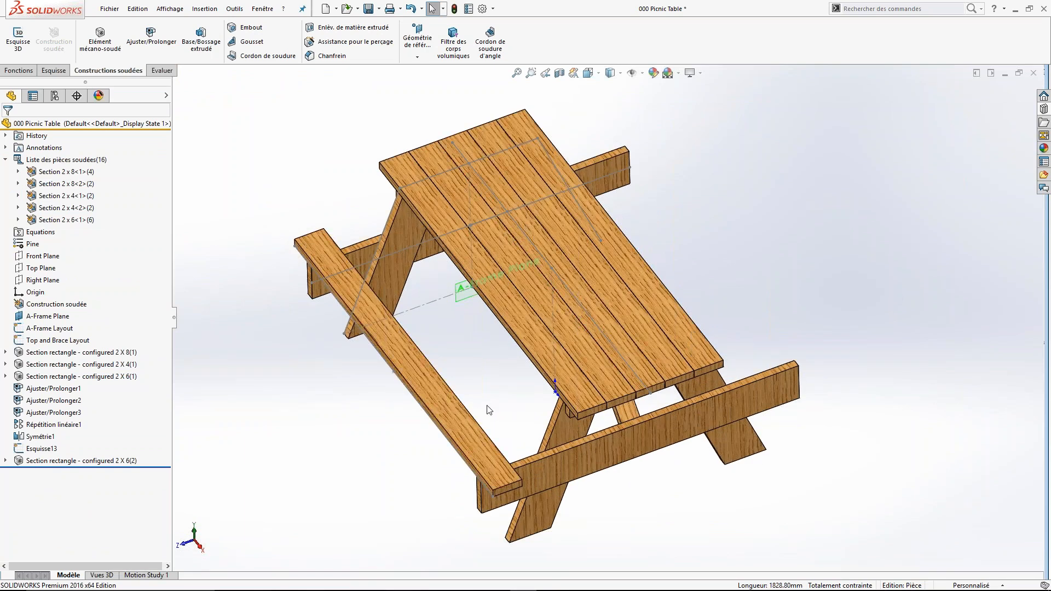
- Start a linear pattern along the short end edge of the 2 x 6 seat board with 2 occurrences in Direction 1
middle_click_drag(490, 410, 480, 378)
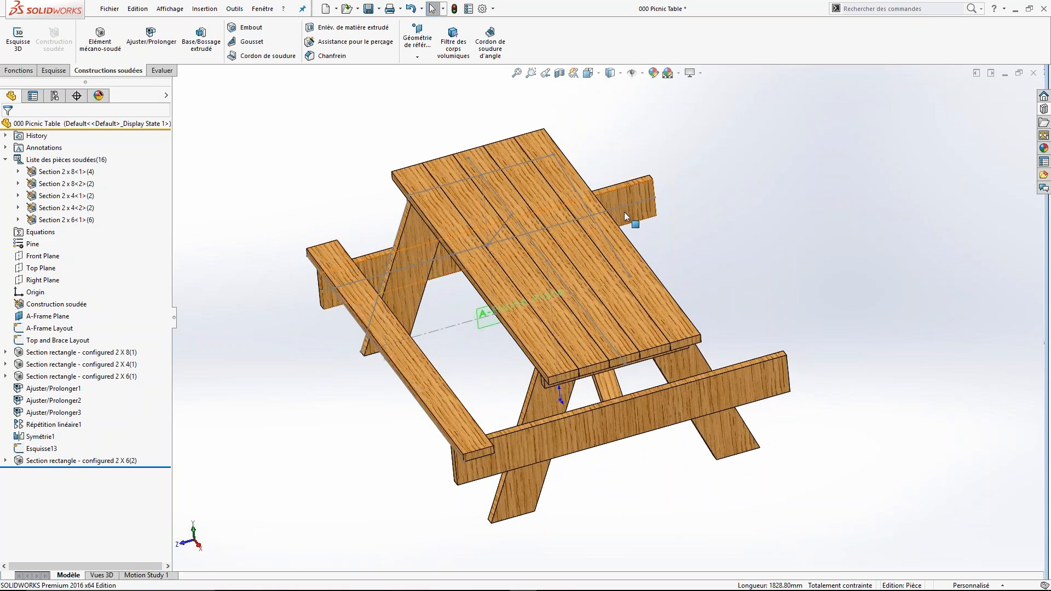
middle_click_drag(541, 262, 416, 175)
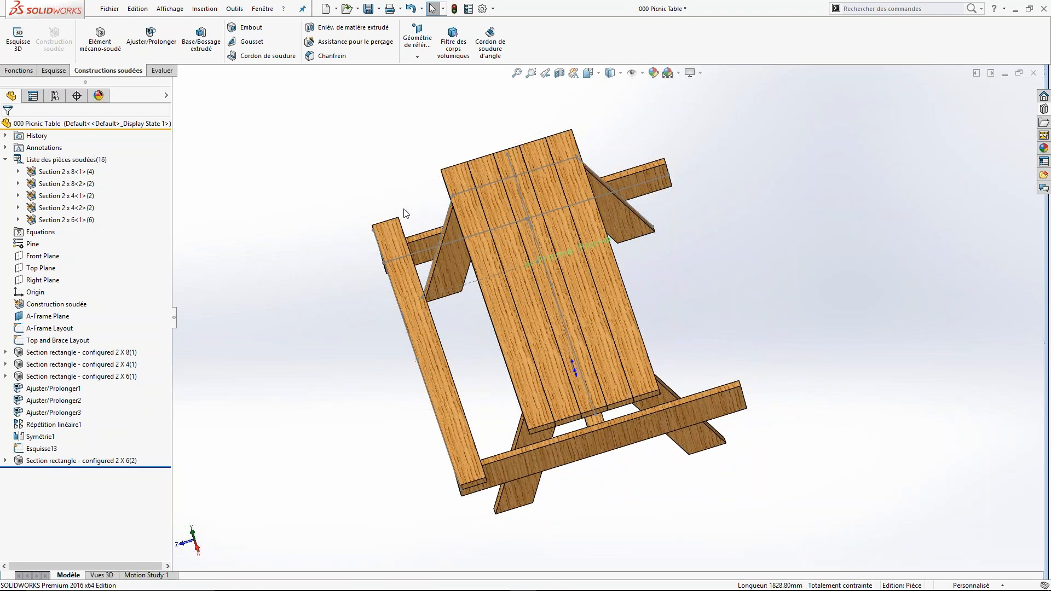
left_click(386, 241)
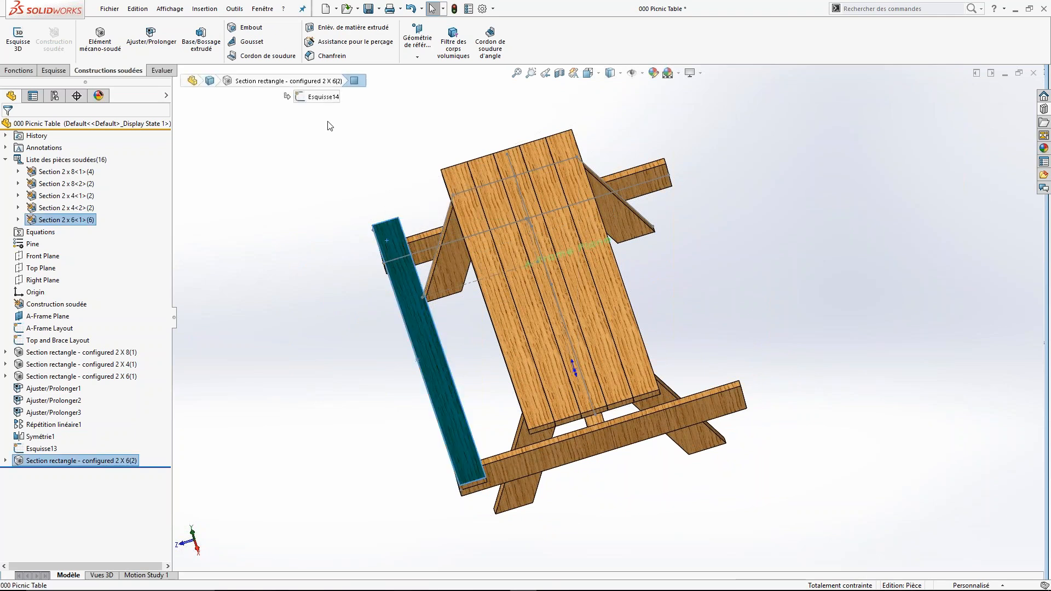
left_click(365, 151)
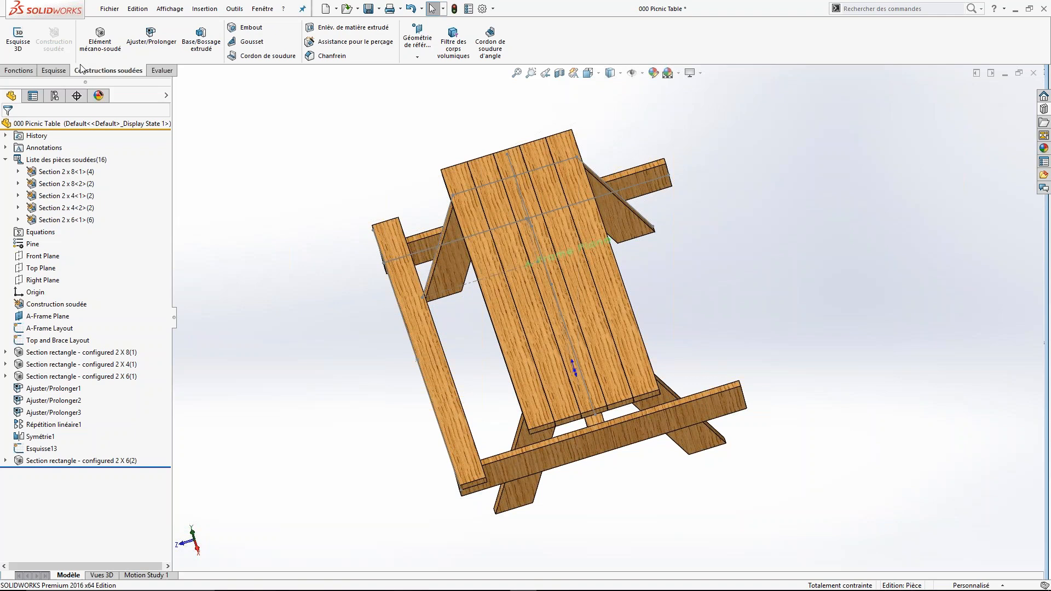
left_click(18, 70)
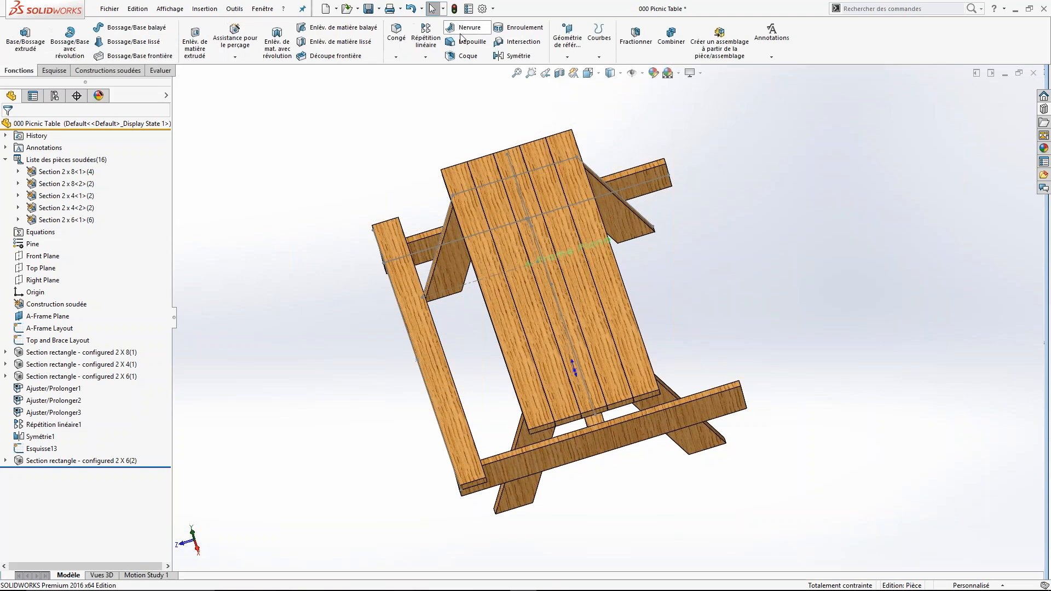
left_click(426, 38)
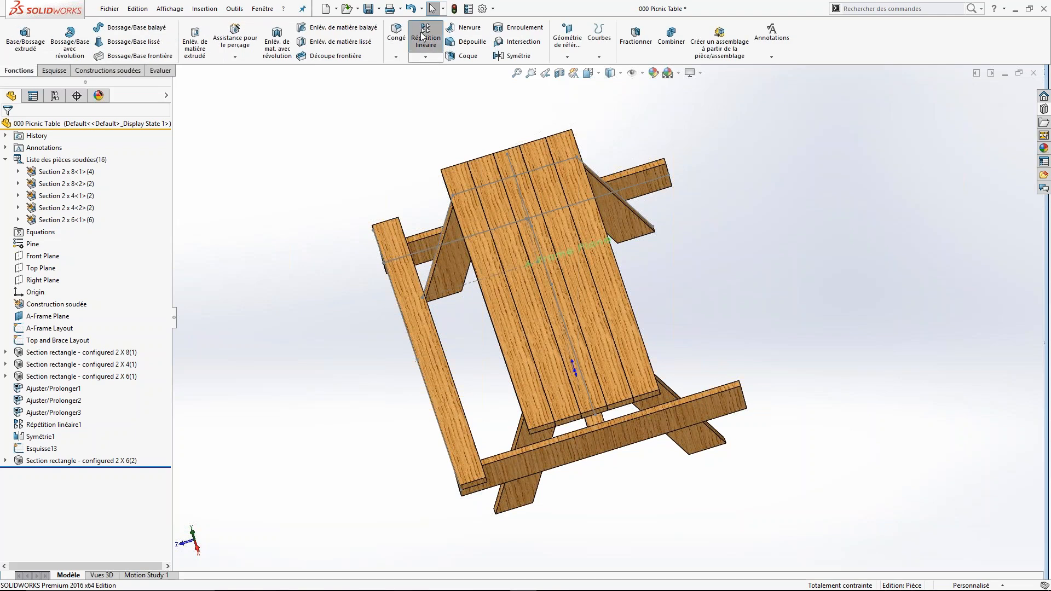
left_click(384, 222)
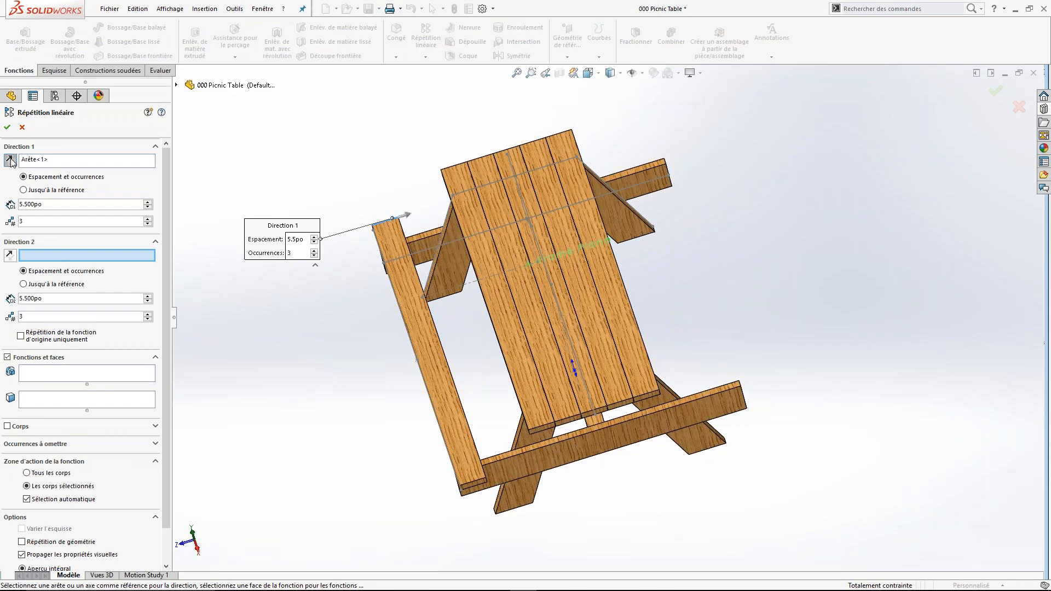
key("Tab")
type("2")
key("Return")
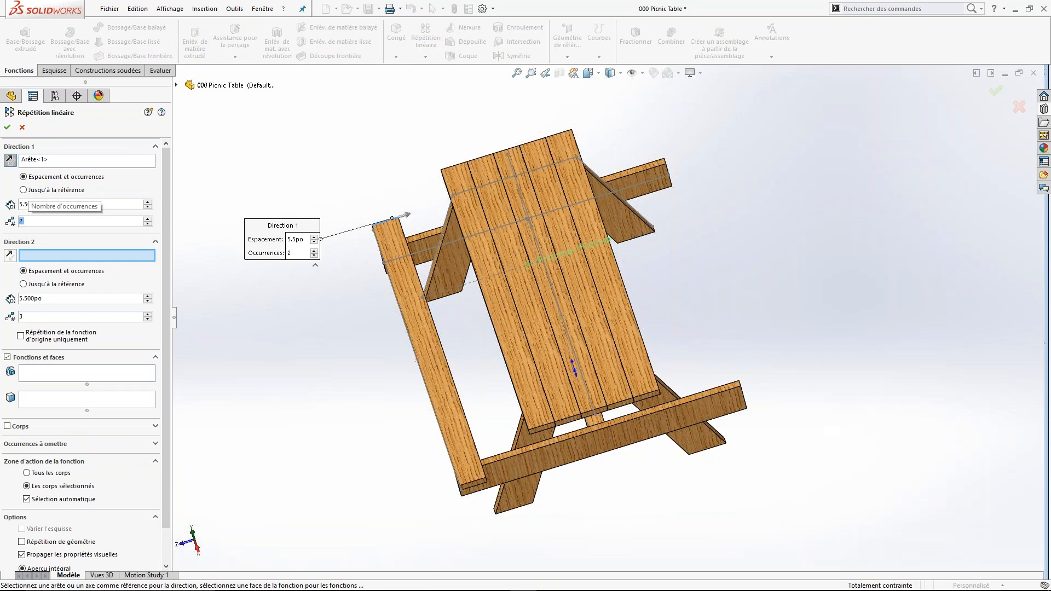
- Choose the 2 x 6 seat board as the body to pattern instead of features, and complete the linear pattern
left_click(7, 426)
left_click(431, 371)
middle_click_drag(432, 371, 500, 398)
scroll(479, 304, "down", 8)
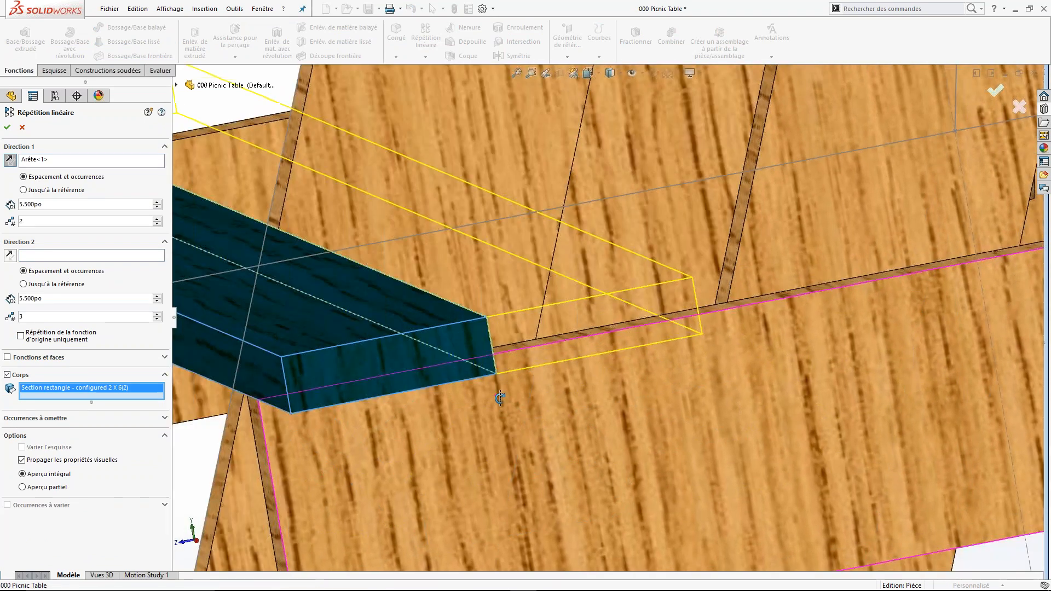
scroll(499, 398, "up", 10)
scroll(542, 227, "down", 3)
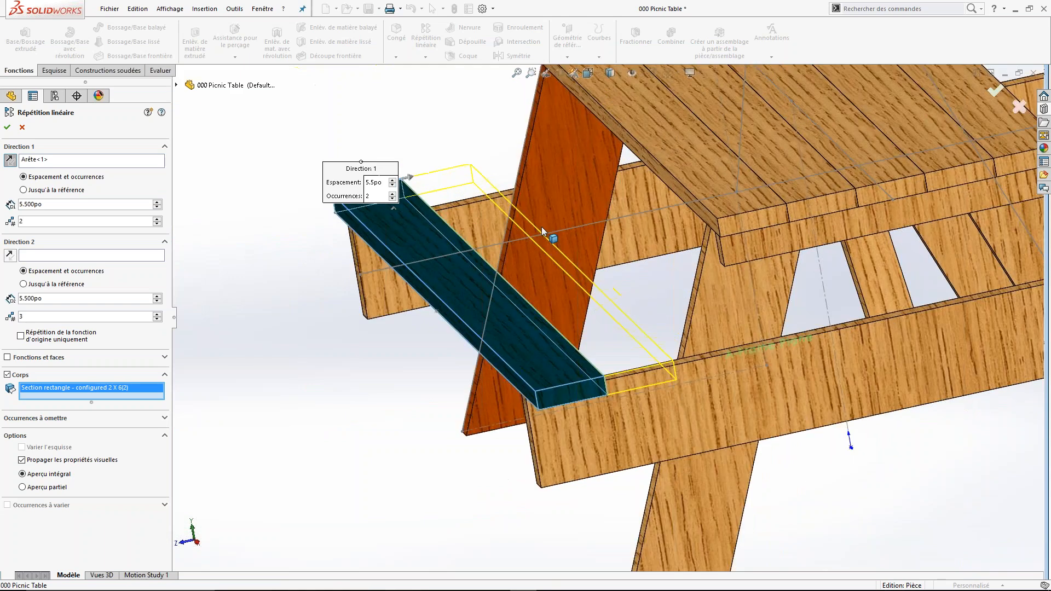
left_click(7, 127)
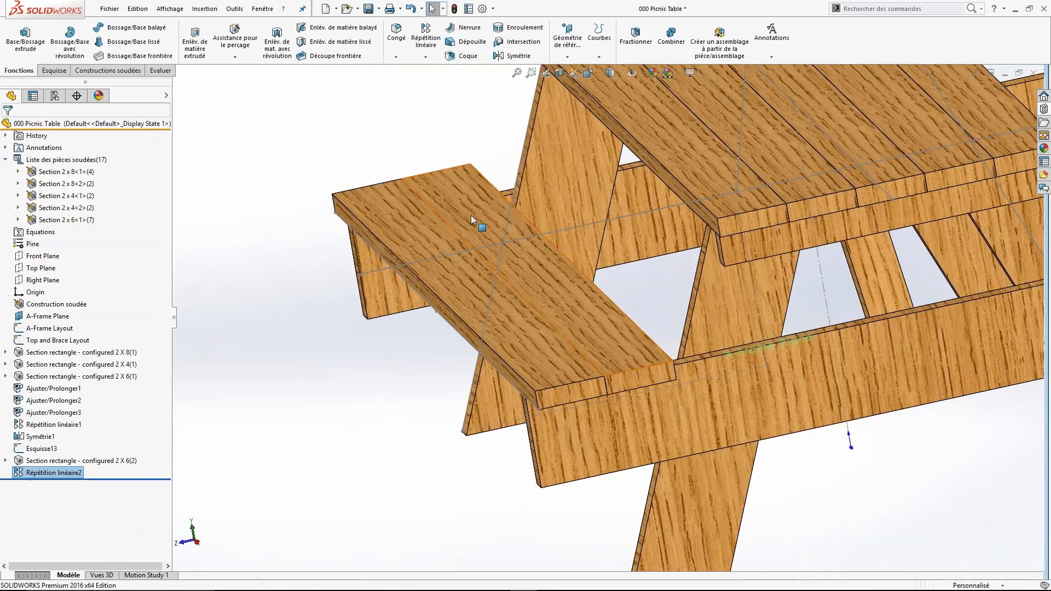
- Start a chamfer on the outer vertical corner edge at one end of the outer seat board
scroll(441, 219, "up", 4)
middle_click_drag(520, 274, 603, 387)
scroll(610, 323, "up", 4)
middle_click_drag(611, 323, 618, 400)
scroll(674, 350, "down", 8)
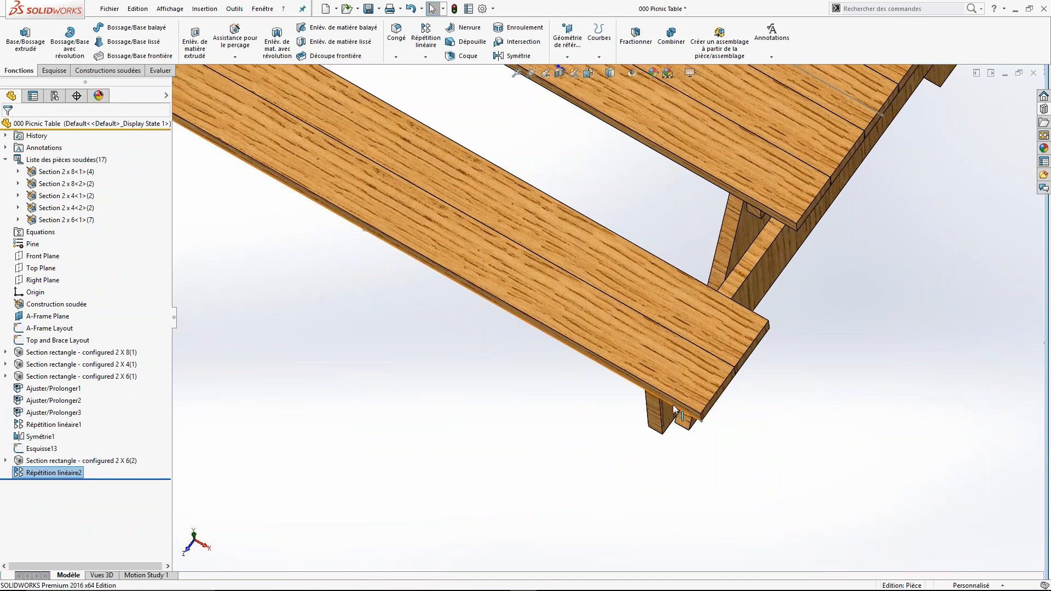
left_click(695, 390)
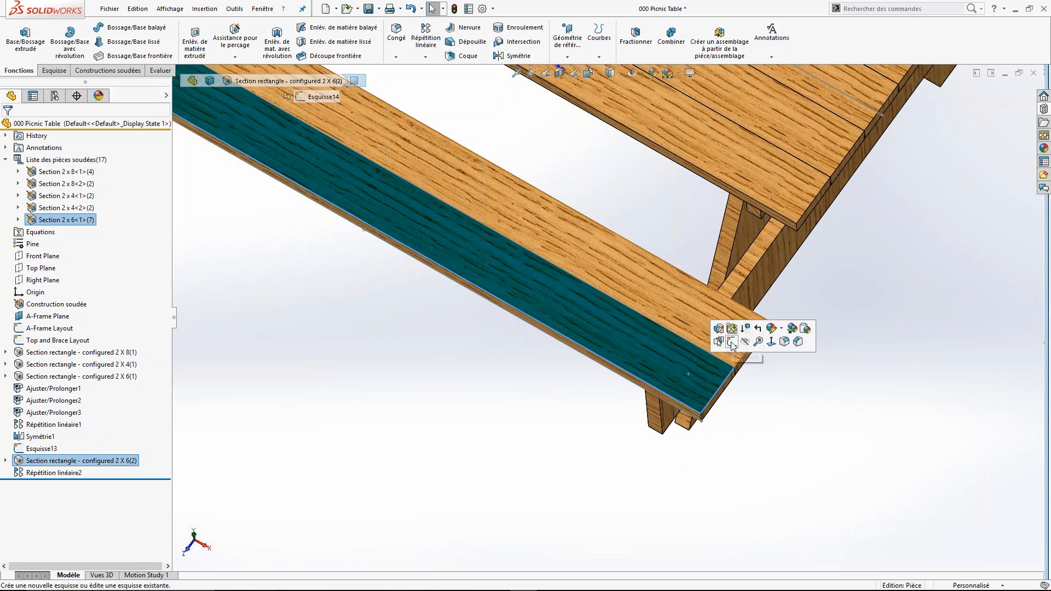
left_click(518, 137)
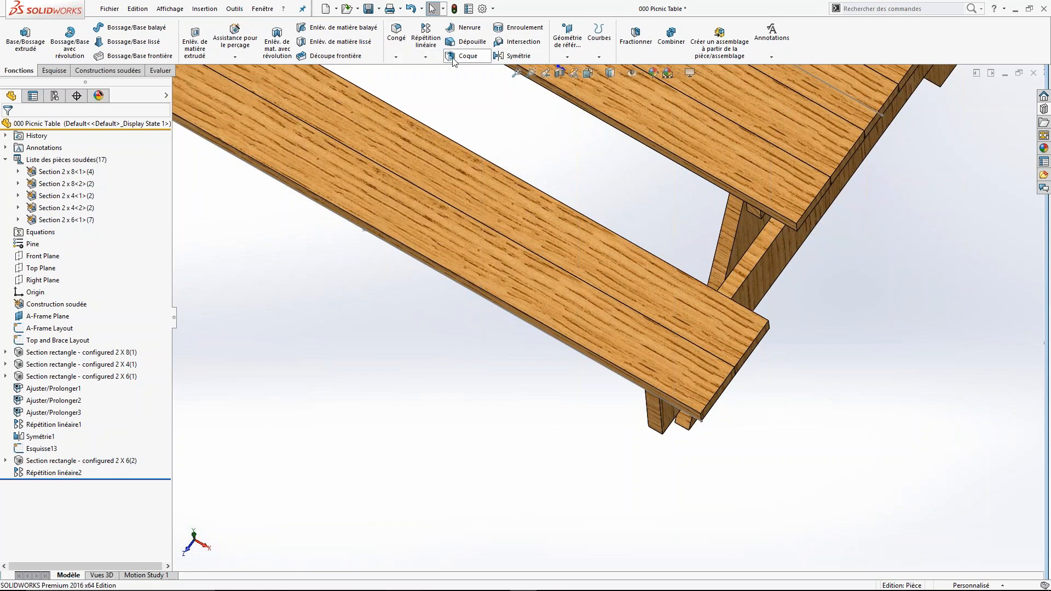
left_click(402, 58)
left_click(416, 82)
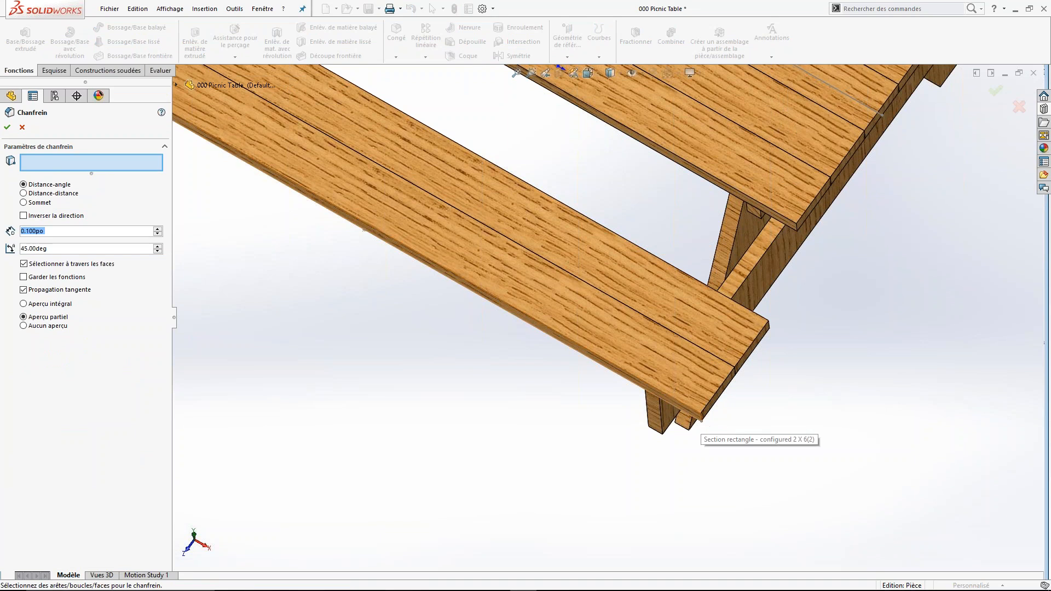
scroll(703, 422, "down", 3)
left_click(657, 392)
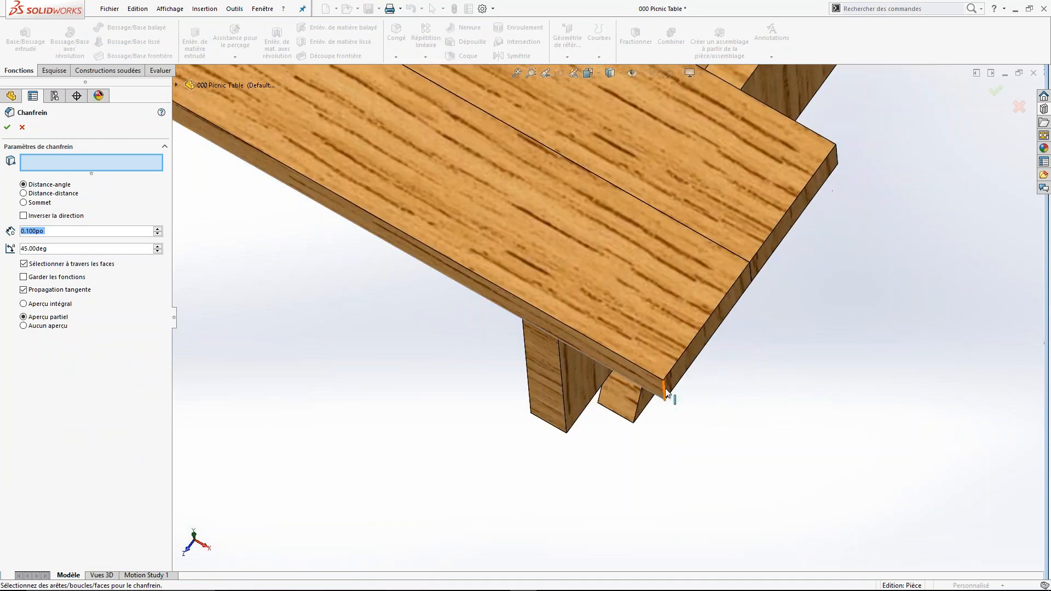
scroll(663, 390, "down", 5)
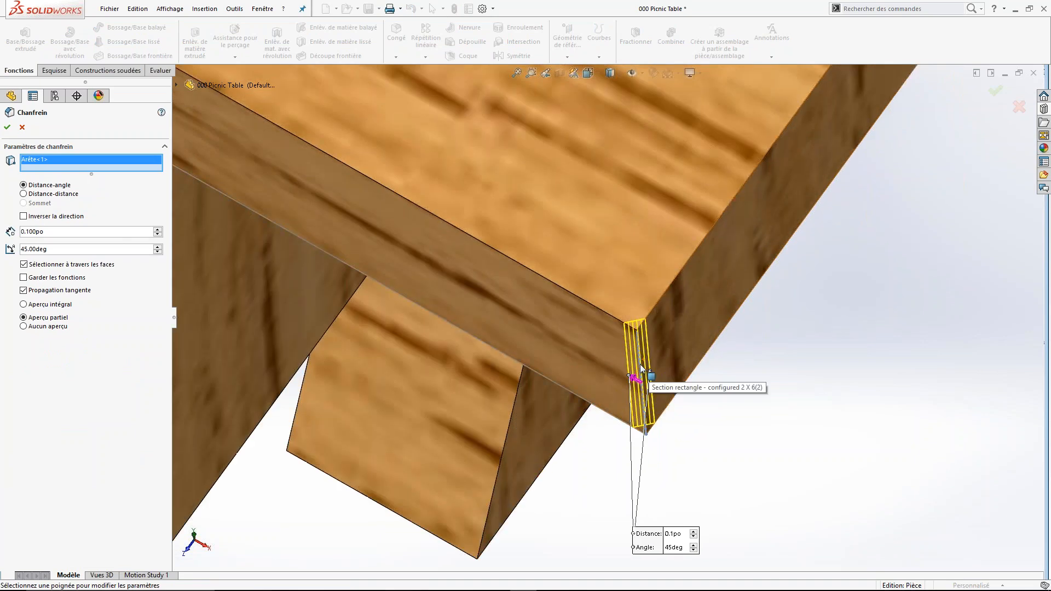
- Try chamfer distances of 1 in and 2 in, and settle on 4 in
double_click(90, 233)
type("1")
key("Return")
scroll(225, 140, "up", 6)
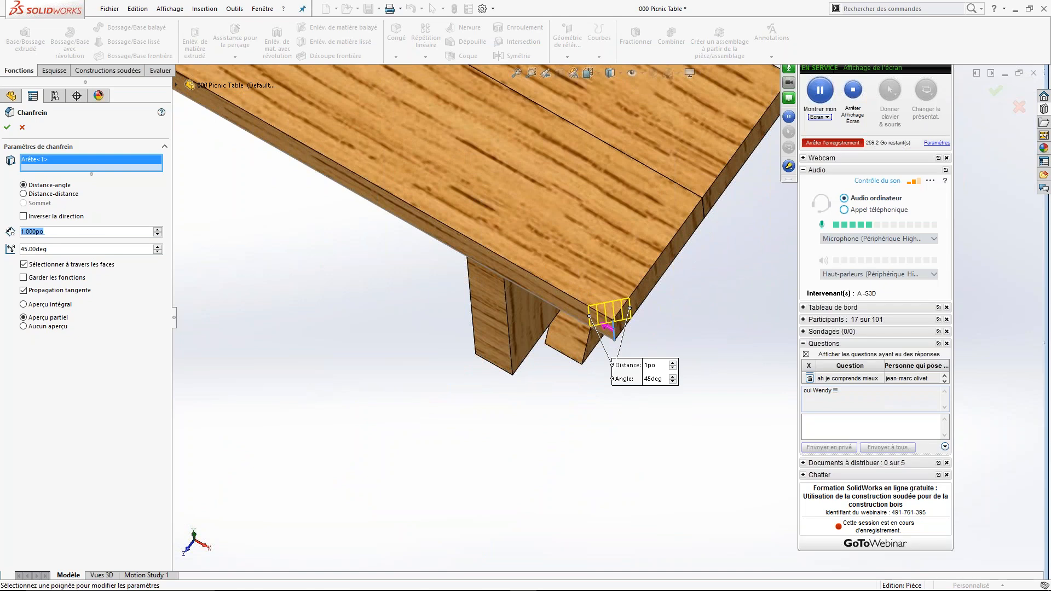
type("2")
key("Return")
scroll(452, 202, "up", 4)
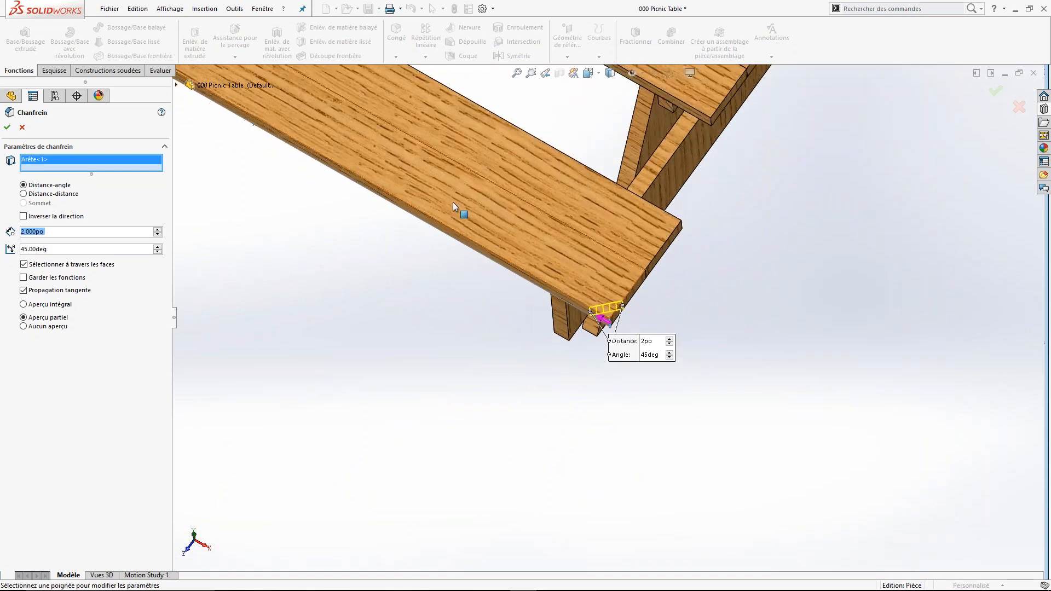
type("4")
key("Return")
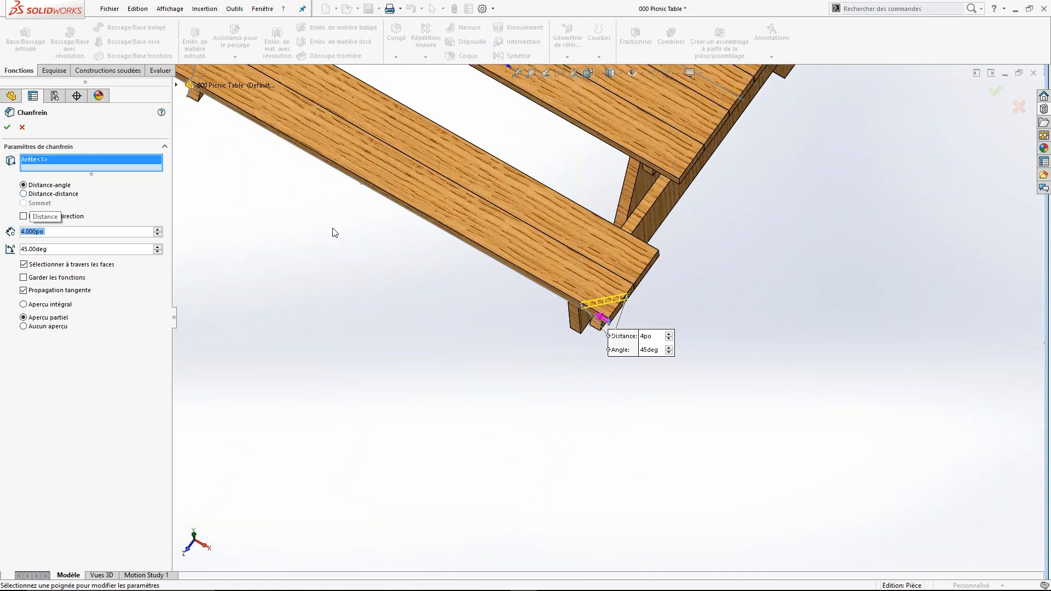
- Add the outer vertical corner edge at the other end of the seat board and complete the chamfer
scroll(387, 245, "up", 3)
middle_click_drag(387, 245, 398, 189)
scroll(334, 220, "down", 3)
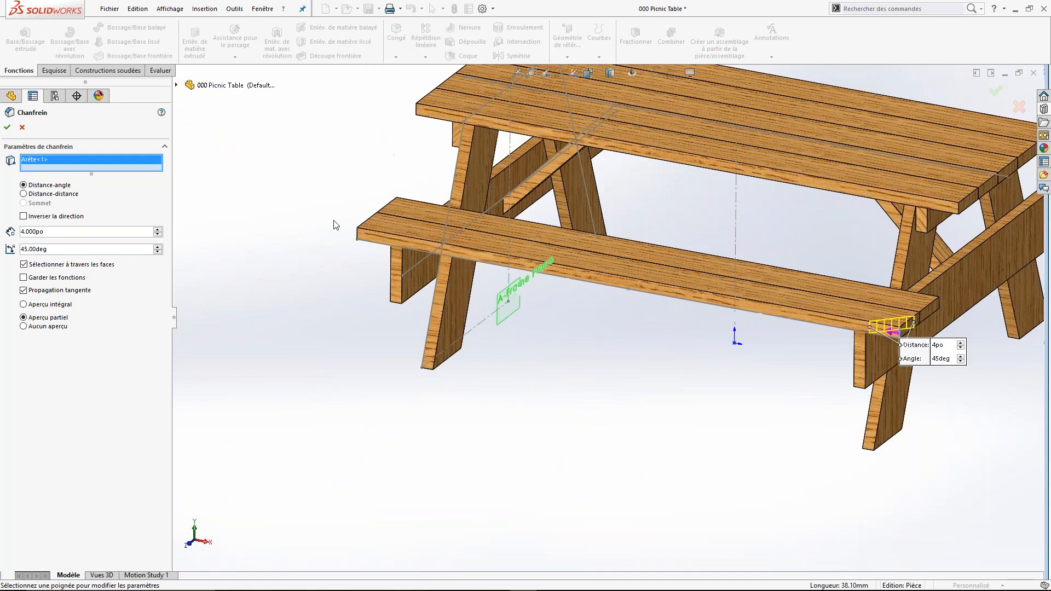
left_click(357, 234)
key("Return")
scroll(396, 235, "up", 6)
middle_click_drag(540, 272, 685, 307)
scroll(657, 304, "down", 5)
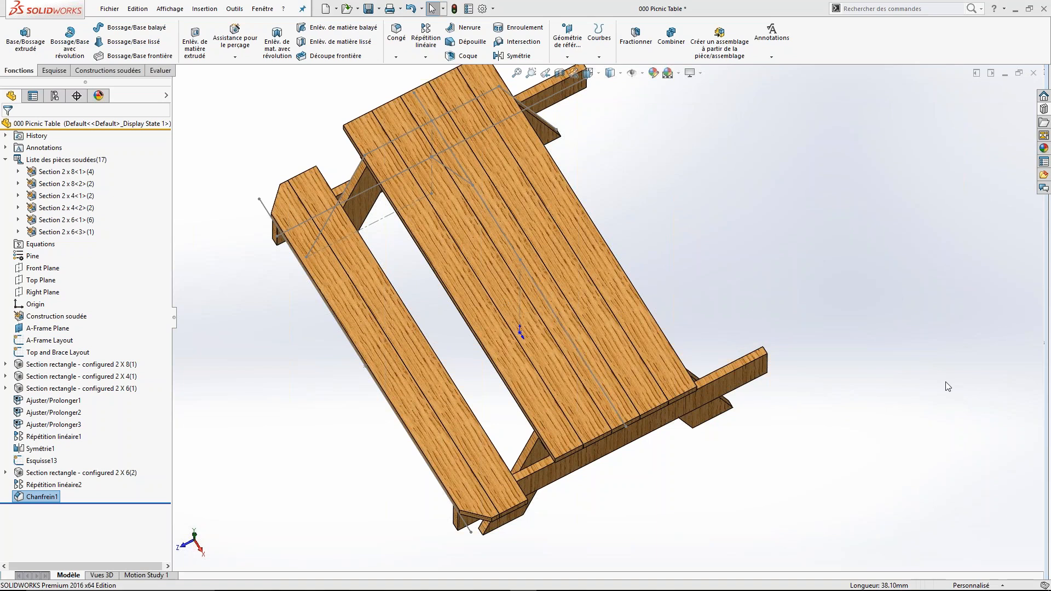
- Start a mirror feature using the Front Plane as the mirror plane
scroll(460, 160, "up", 3)
left_click(459, 160)
middle_click_drag(428, 238, 473, 194)
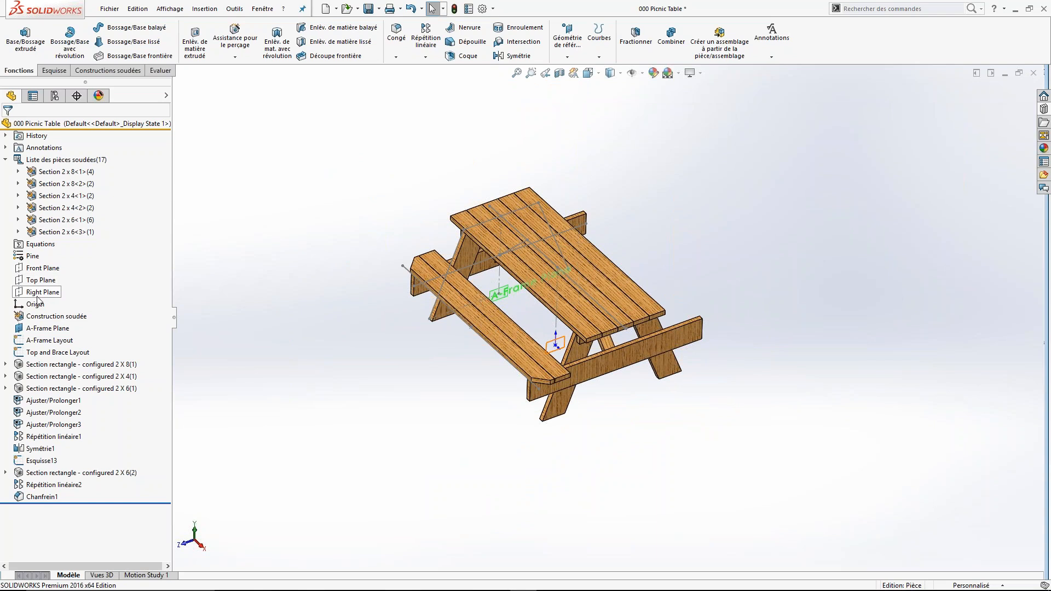
left_click(39, 271)
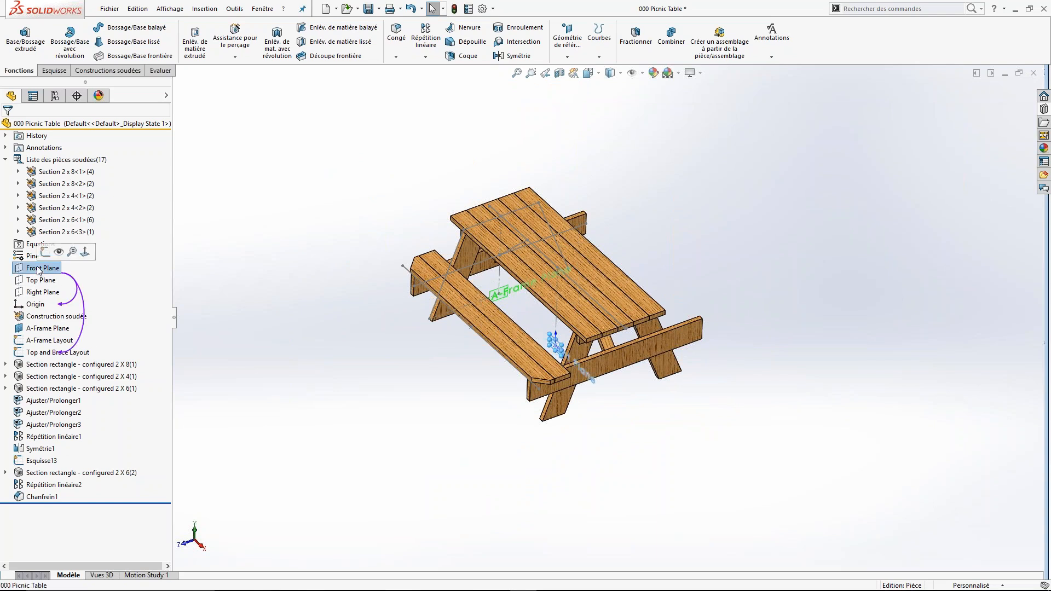
left_click(424, 56)
left_click(427, 96)
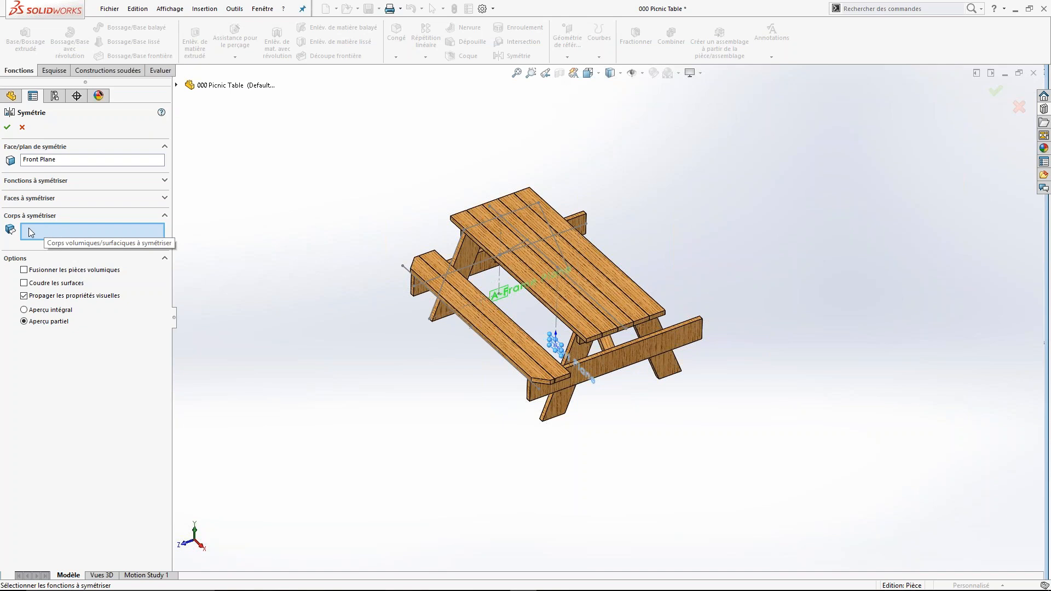
- Choose the patterned and the chamfered seat boards as the bodies to mirror, and complete the mirror
scroll(581, 328, "down", 5)
left_click(465, 352)
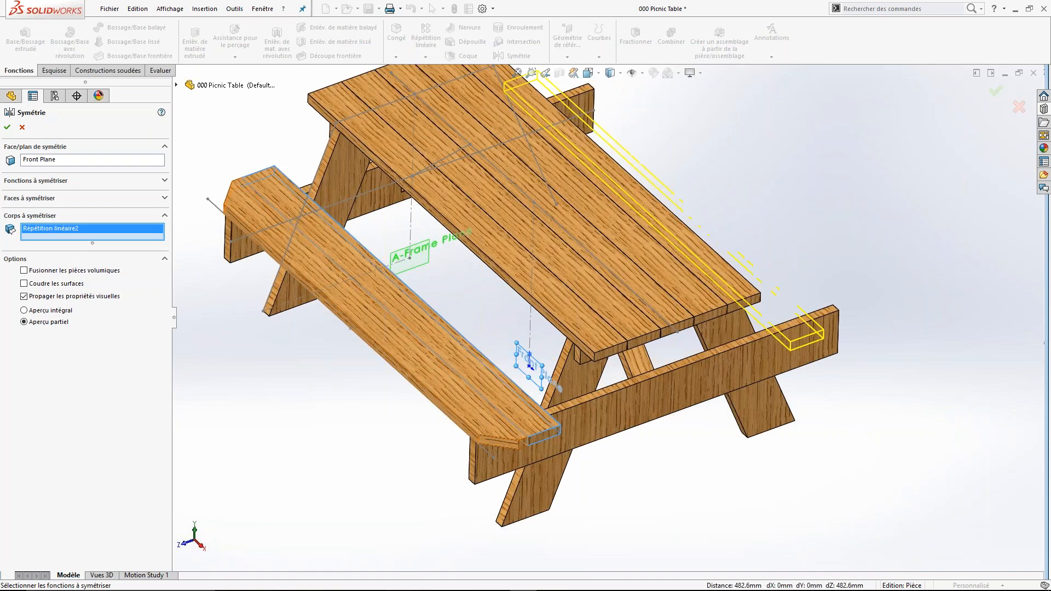
left_click(438, 377)
scroll(581, 254, "up", 3)
middle_click_drag(651, 337, 748, 290)
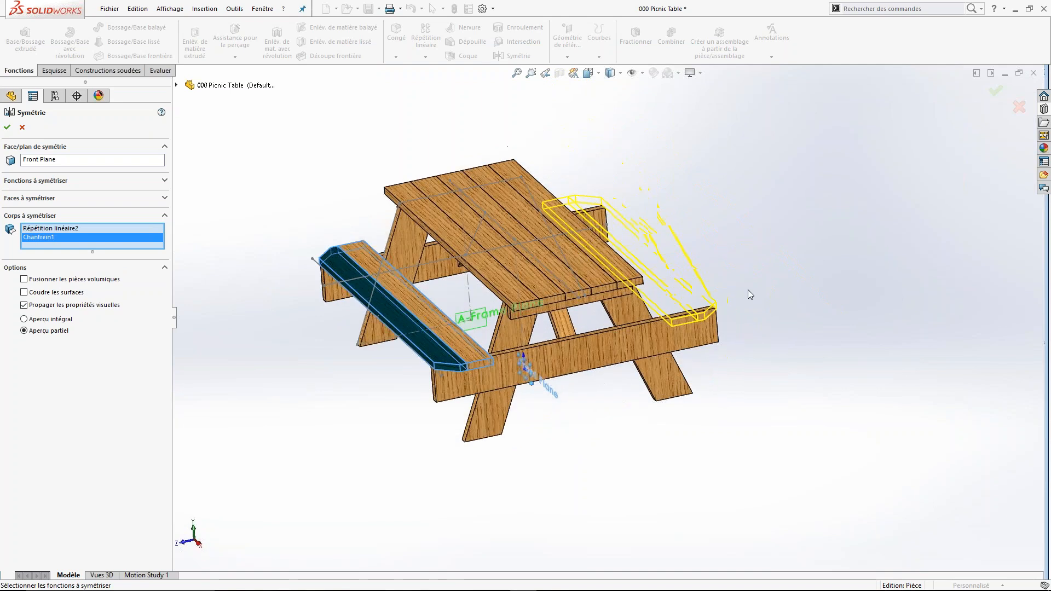
scroll(637, 348, "down", 8)
mouse_move(672, 321)
middle_mouse_down()
mouse_move(640, 300)
mouse_move(626, 305)
mouse_move(664, 298)
mouse_move(673, 322)
middle_mouse_up()
scroll(582, 364, "up", 4)
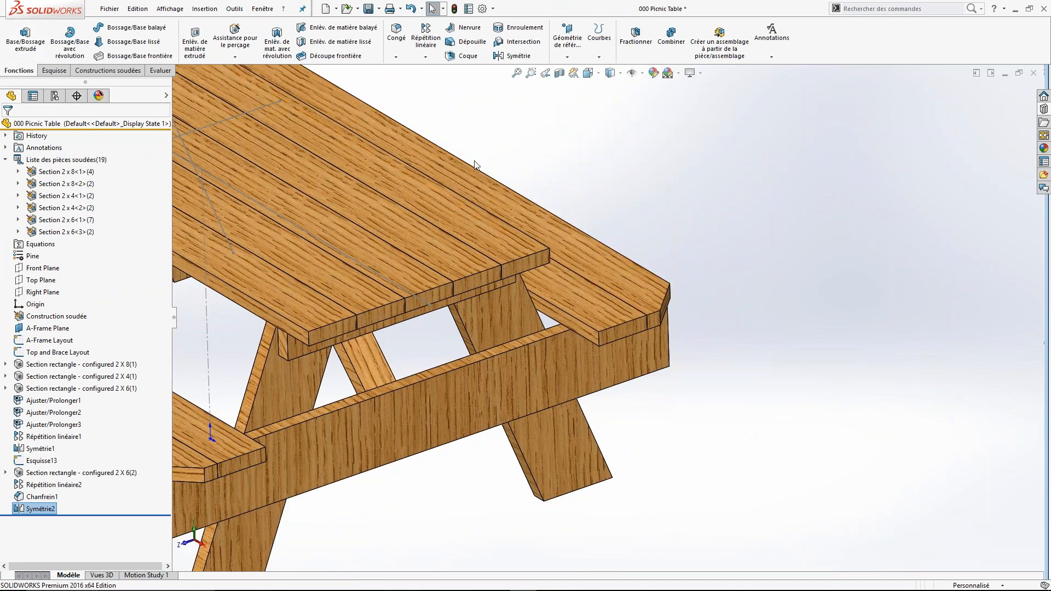
- Hide the A-Frame Plane and the A-Frame Layout and Top and Brace Layout sketches together
scroll(434, 237, "up", 5)
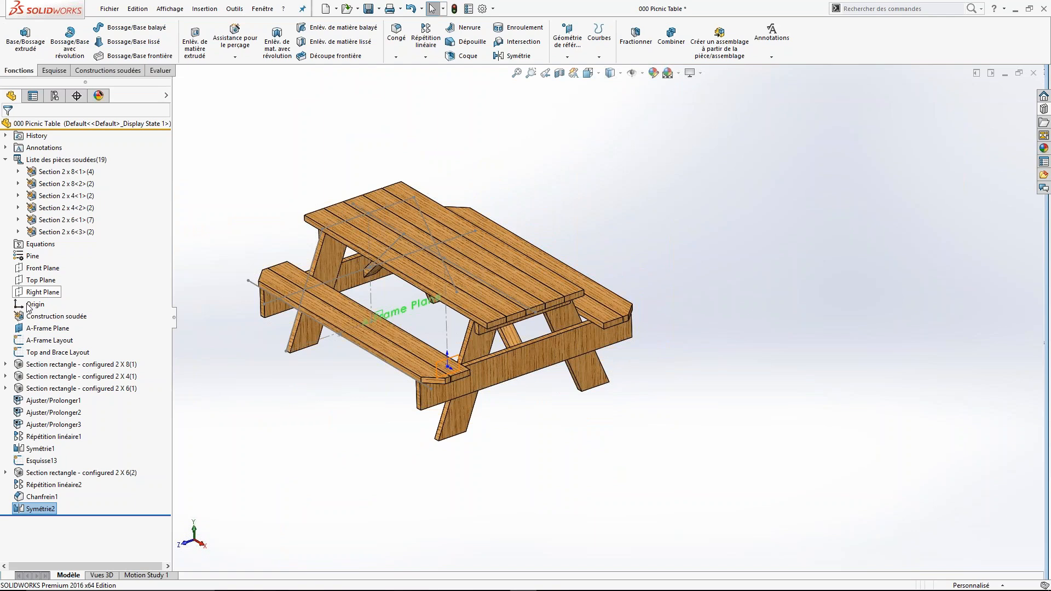
left_click(39, 341)
left_click(39, 353, "ctrl")
left_click(38, 329, "ctrl")
right_click(39, 328)
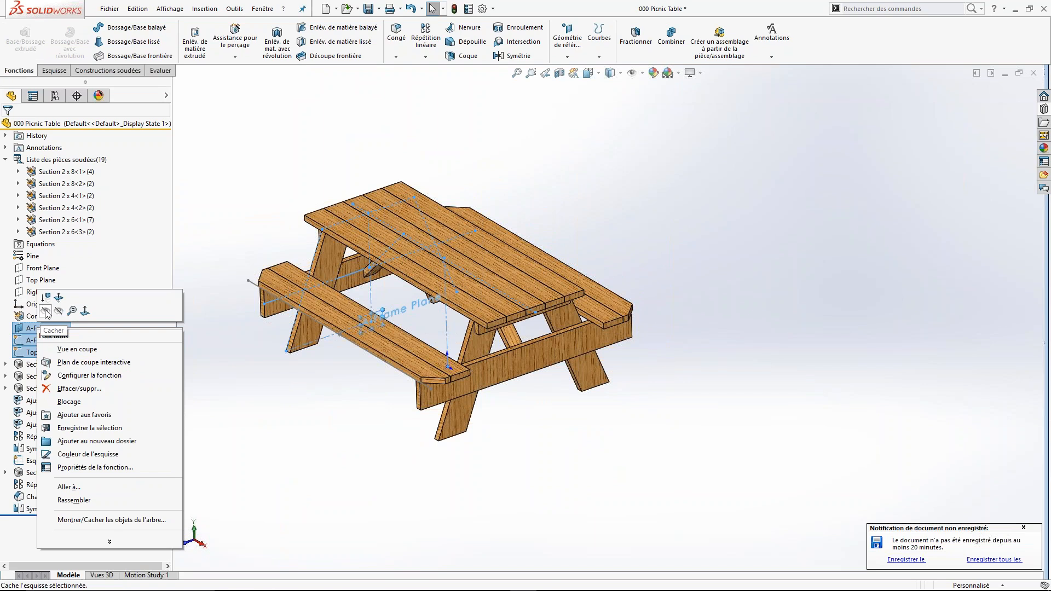
left_click(46, 312)
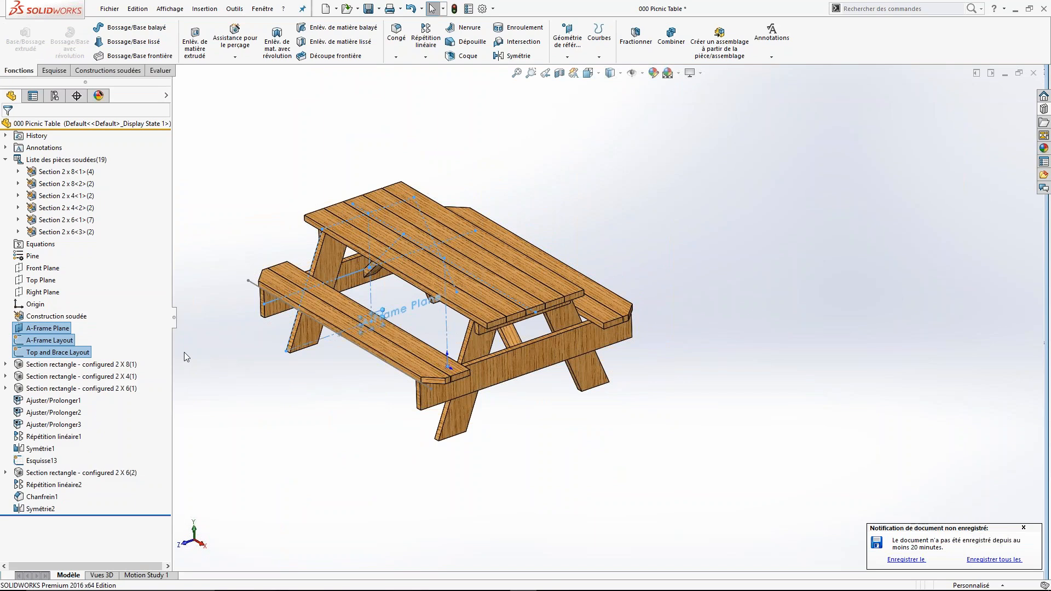
right_click(54, 330)
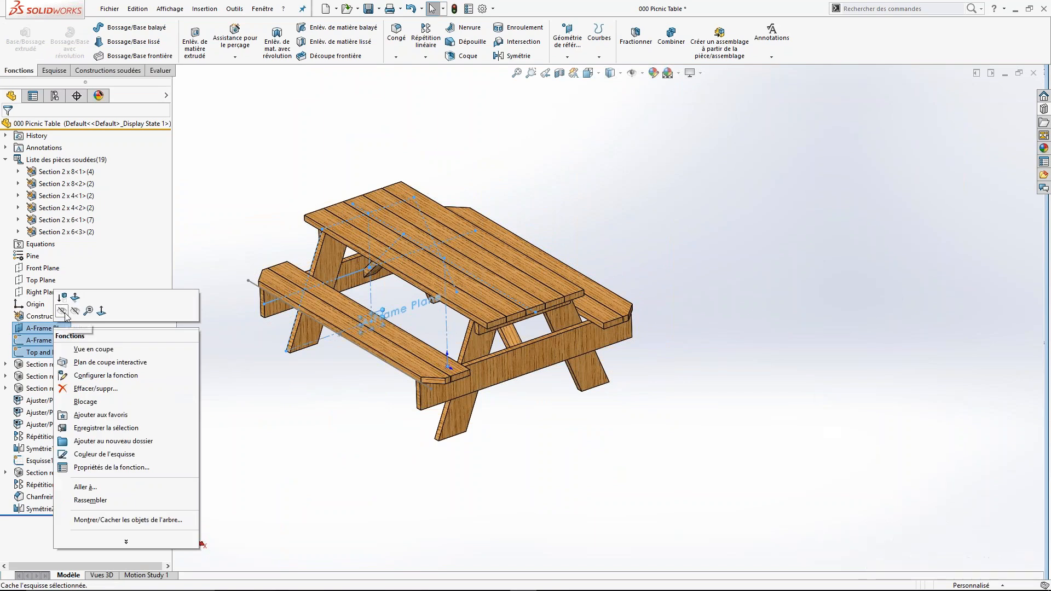
left_click(62, 313)
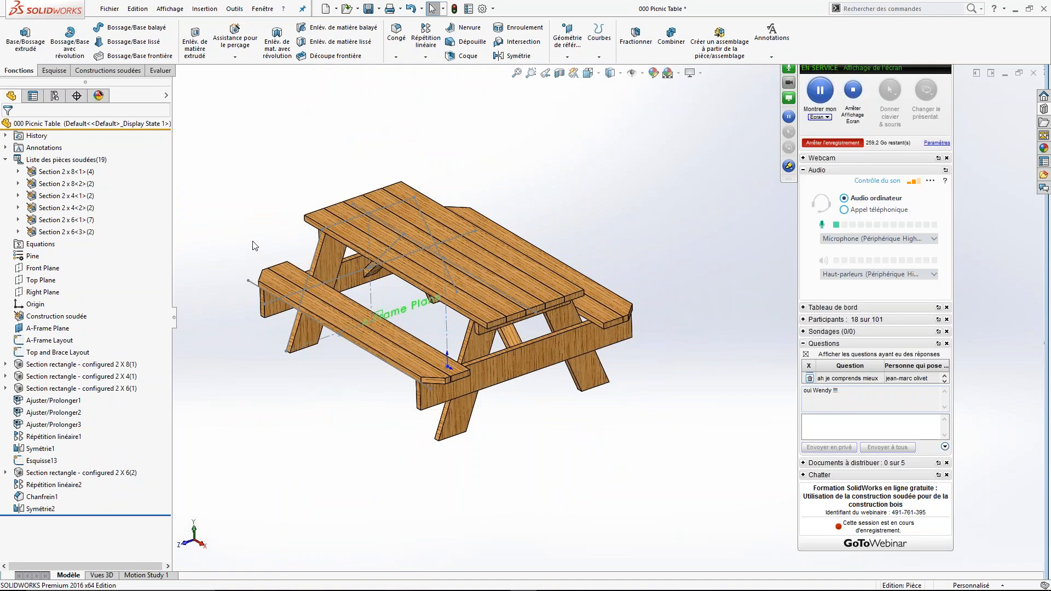
- Hide the sketch line used as the seat board's path and show the table in isometric view
left_click(166, 95)
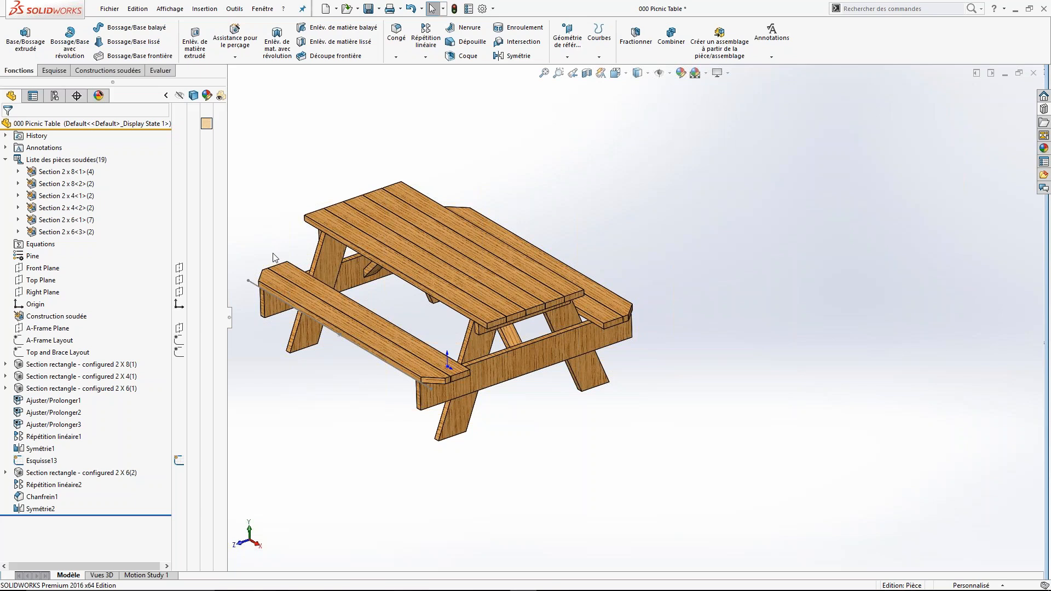
left_click(254, 284)
right_click(254, 284)
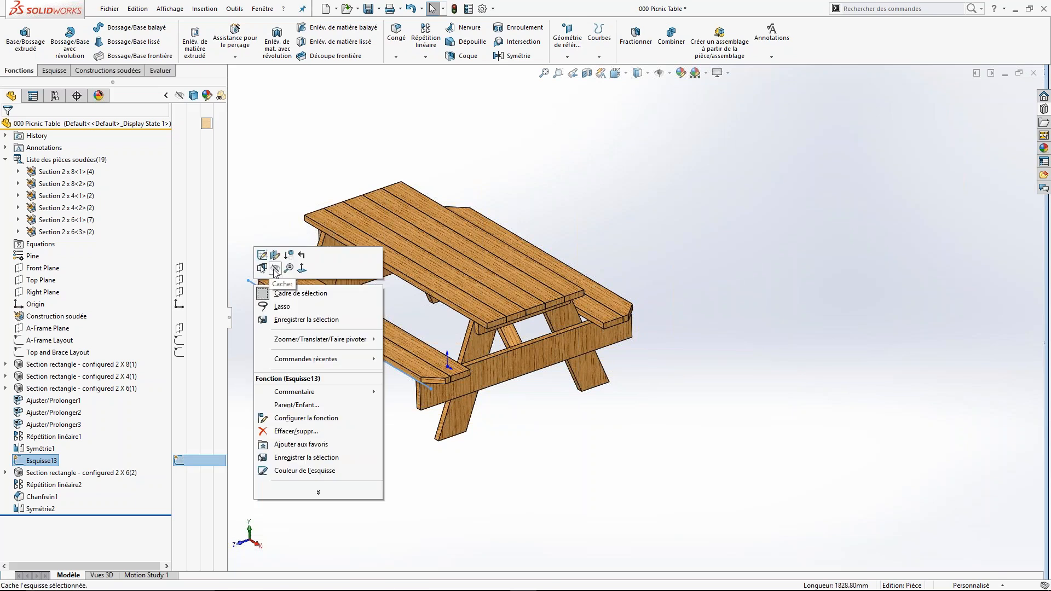
left_click(274, 270)
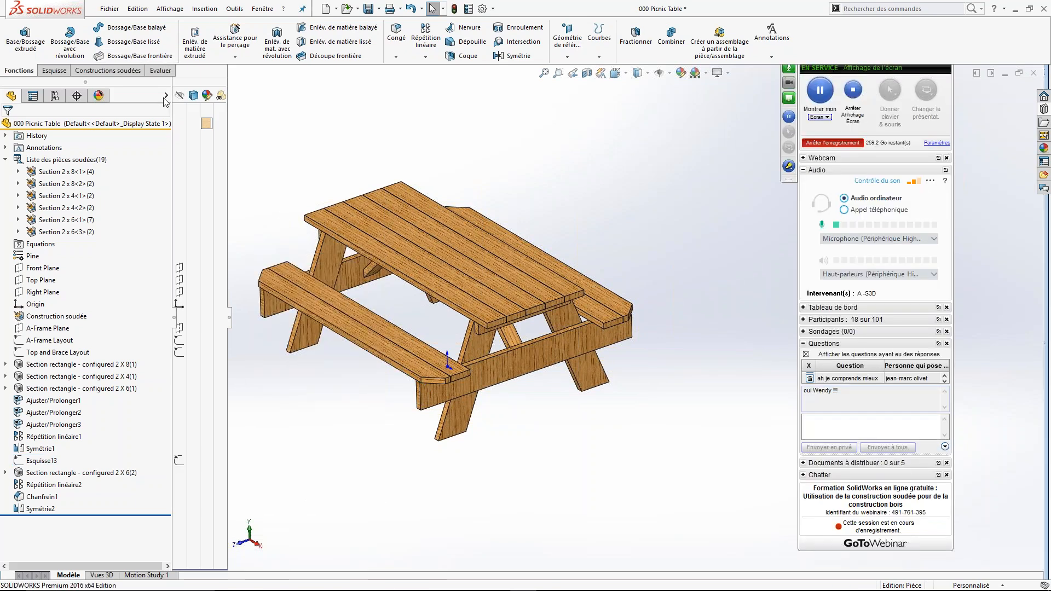
left_click(166, 96)
key("space")
left_click(244, 144)
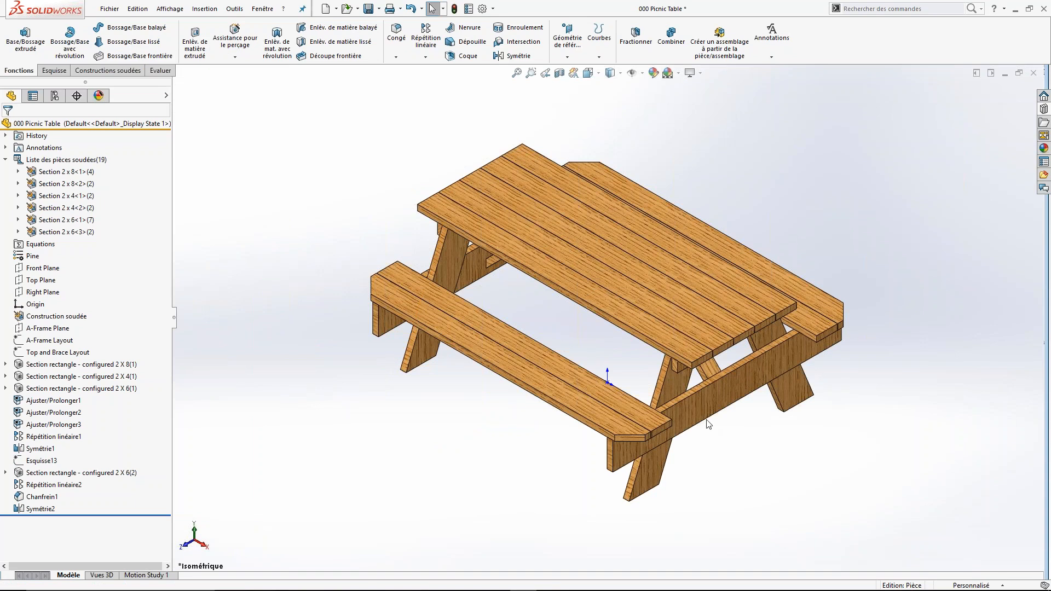